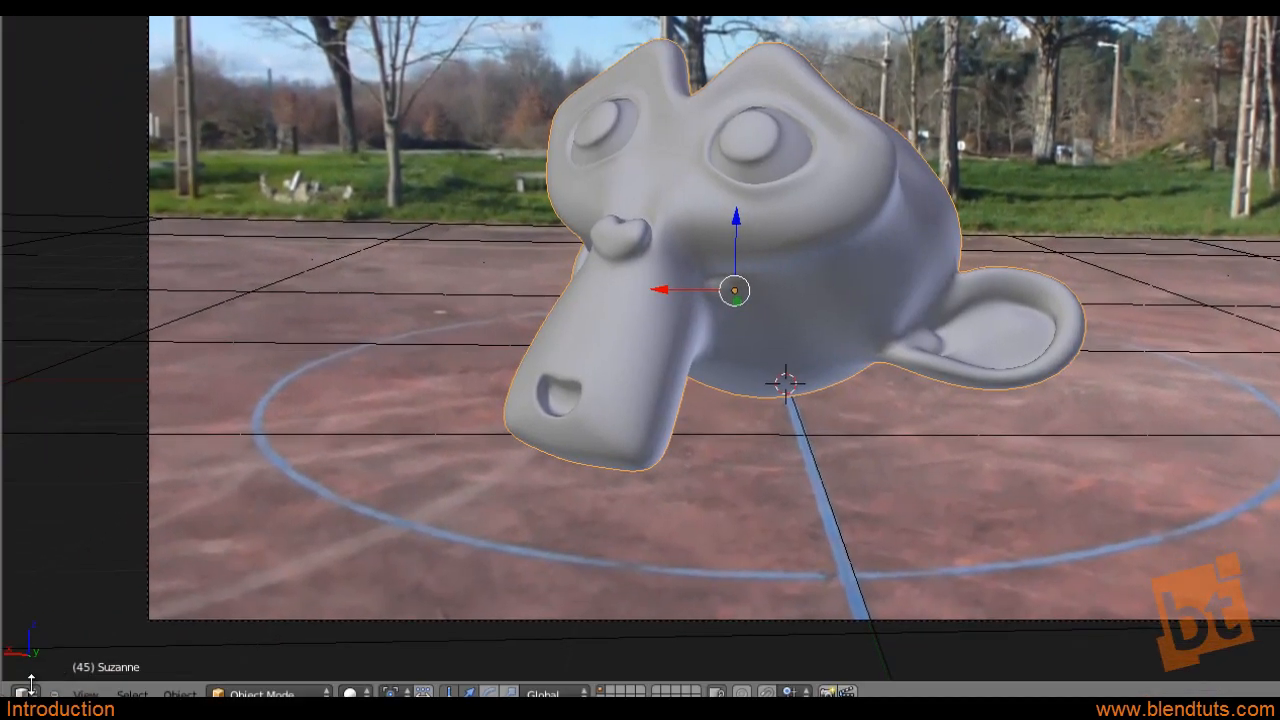
Show the tracked footage in the Movie Clip Editor, and return the area to the 3D View
{"action": "left_click", "coordinate": [24, 692]}
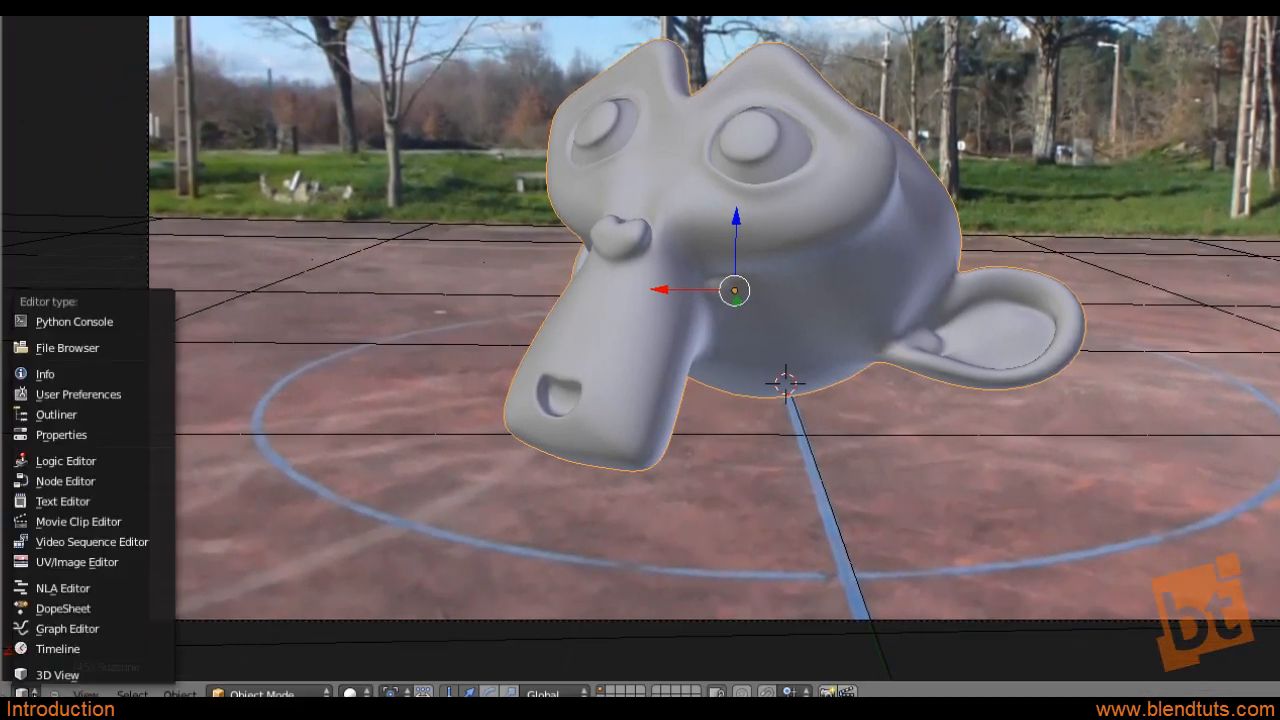
{"action": "left_click", "coordinate": [100, 522]}
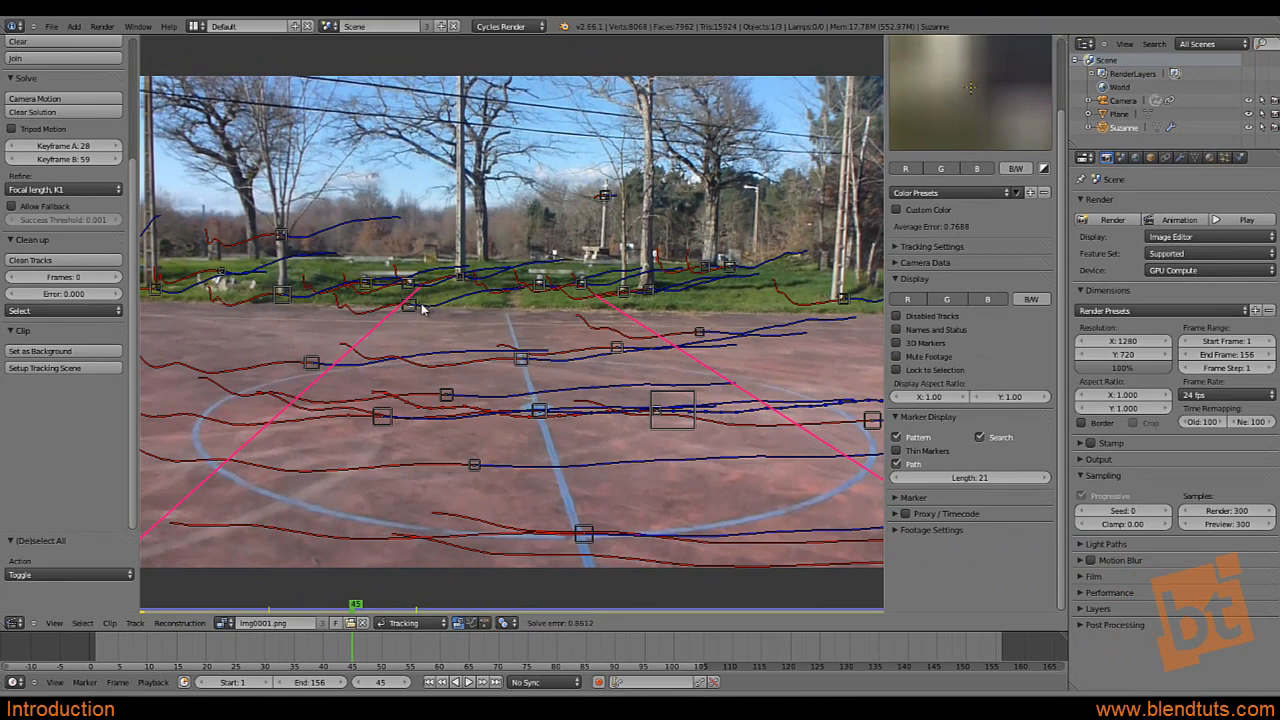
{"action": "left_click", "coordinate": [14, 622]}
{"action": "left_click", "coordinate": [30, 610]}
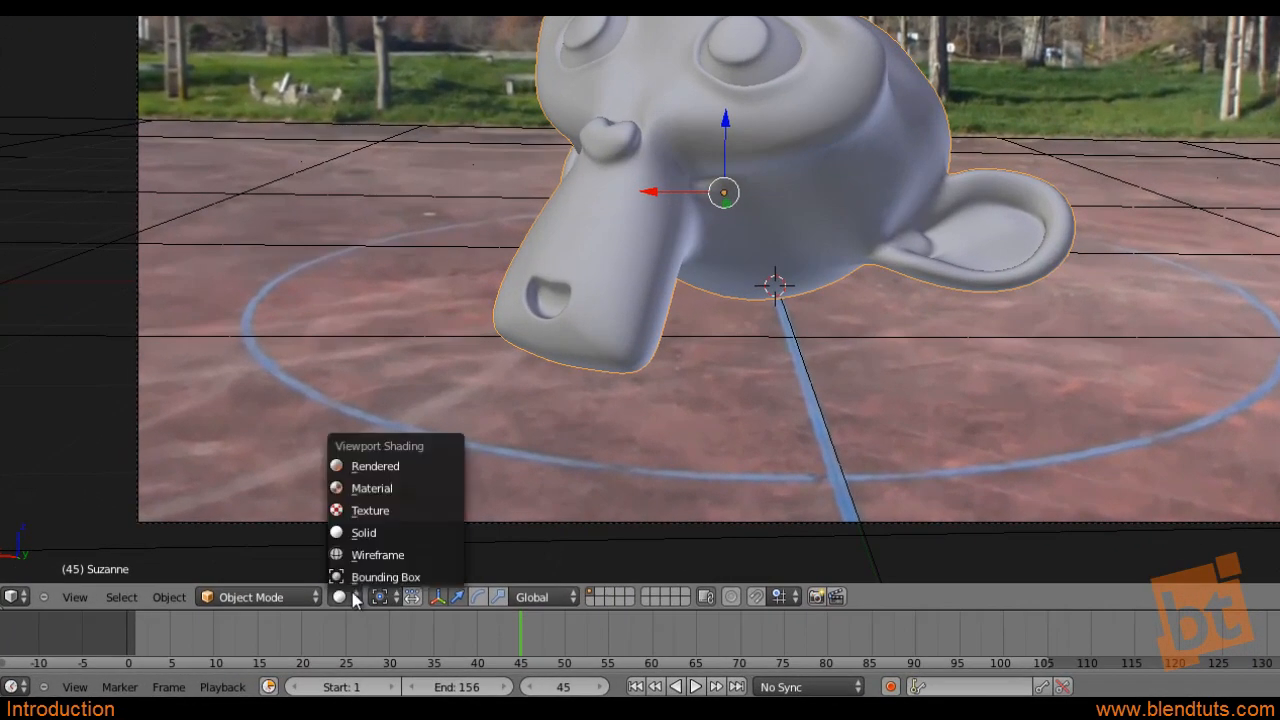
Set the 3D viewport shading to Rendered and enable the Transparent film option so the footage shows behind the scene
{"action": "left_click", "coordinate": [345, 597]}
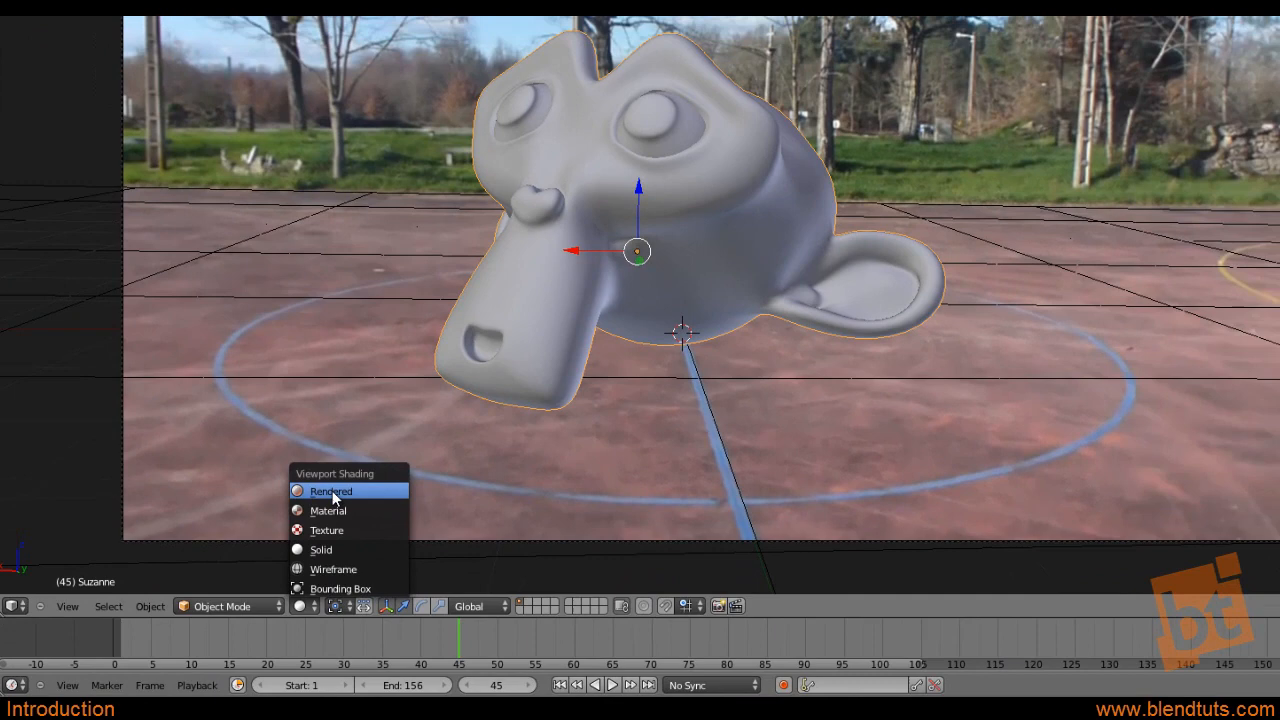
{"action": "left_click", "coordinate": [376, 466]}
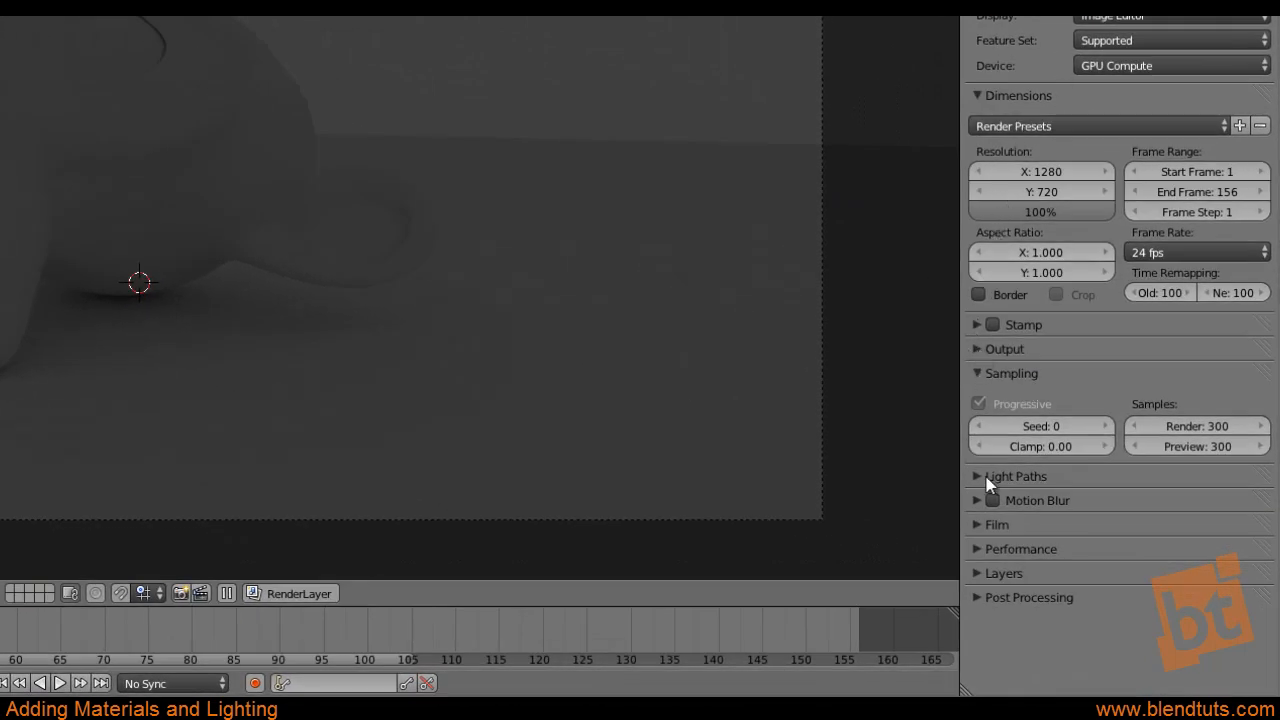
{"action": "left_click", "coordinate": [977, 526]}
{"action": "scroll", "coordinate": [1003, 520], "scroll_direction": "down", "scroll_amount": 1}
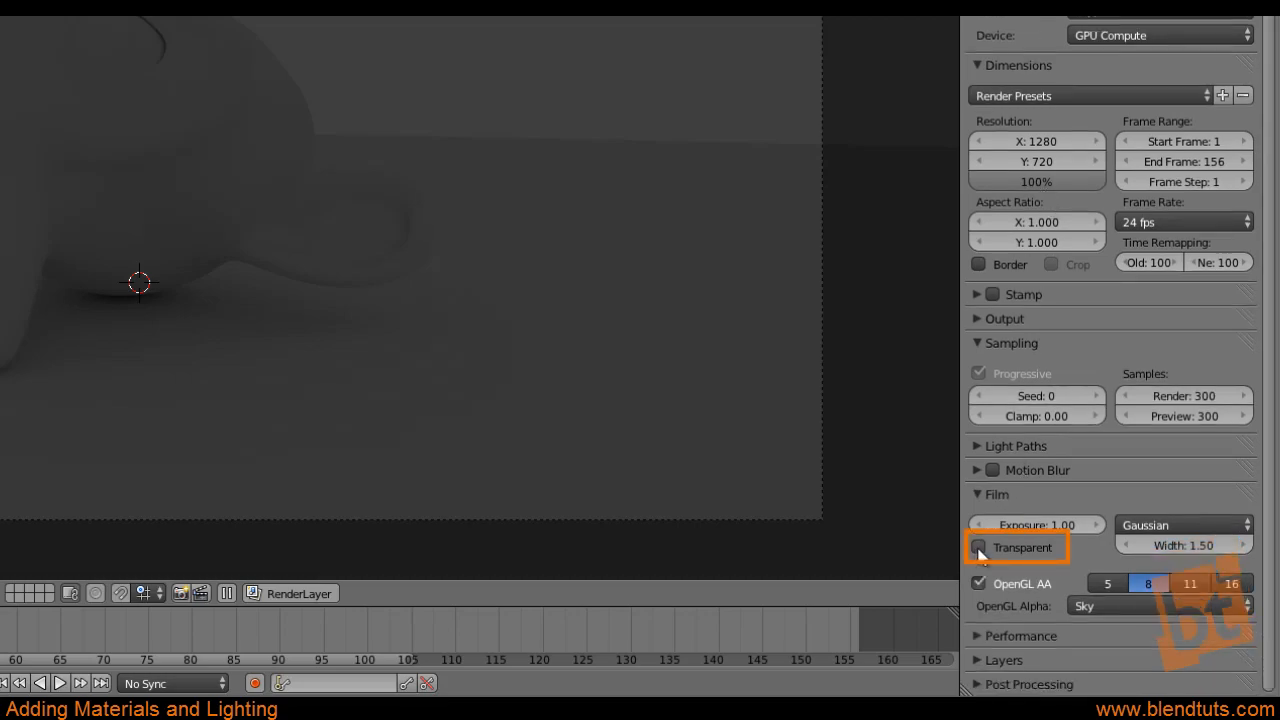
{"action": "left_click", "coordinate": [979, 550]}
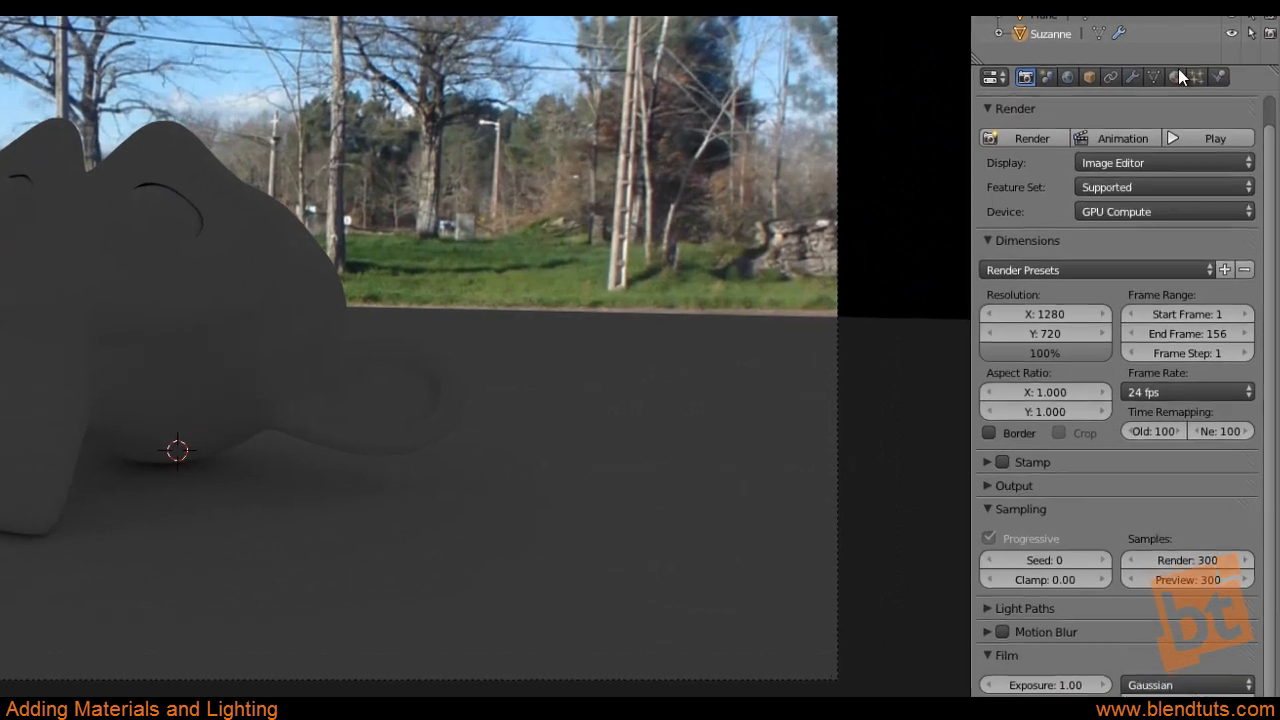
Create a new material for the monkey head and name it Suzanne
{"action": "left_click", "coordinate": [1208, 159]}
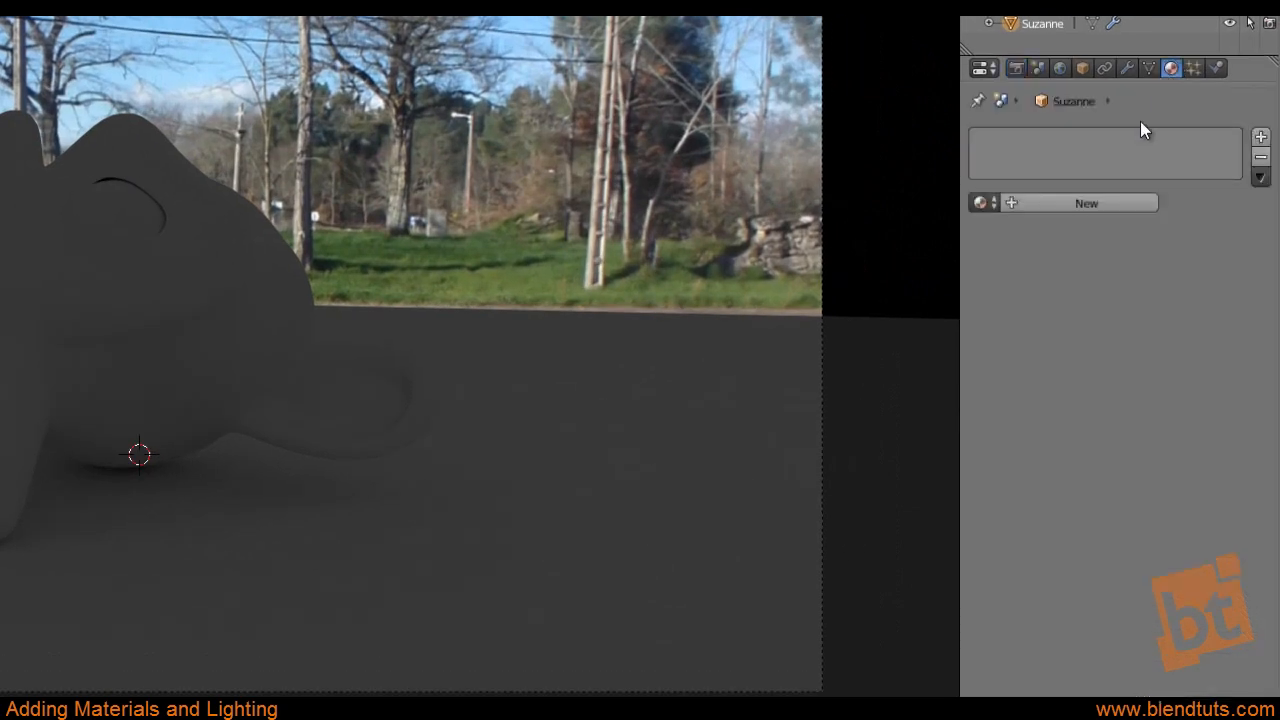
{"action": "left_click", "coordinate": [1027, 204]}
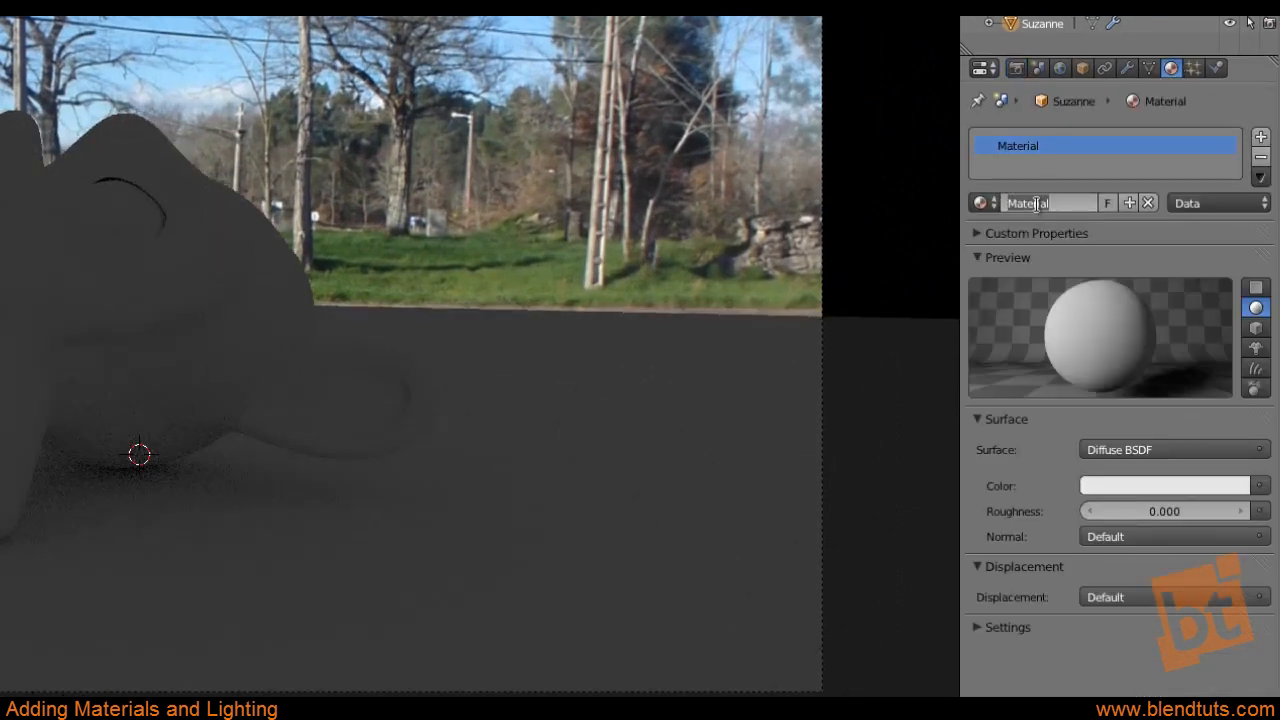
{"action": "double_click", "coordinate": [1036, 204]}
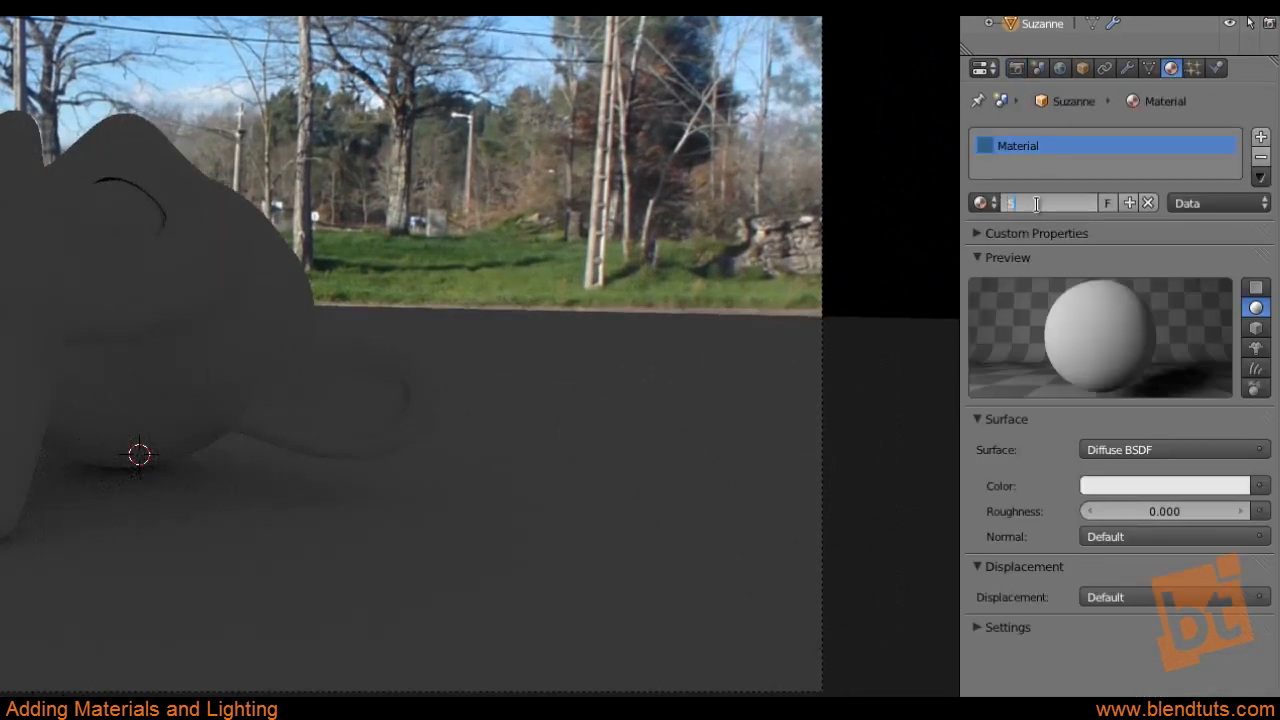
{"action": "type", "text": "Suzanne"}
{"action": "key", "text": "Return"}
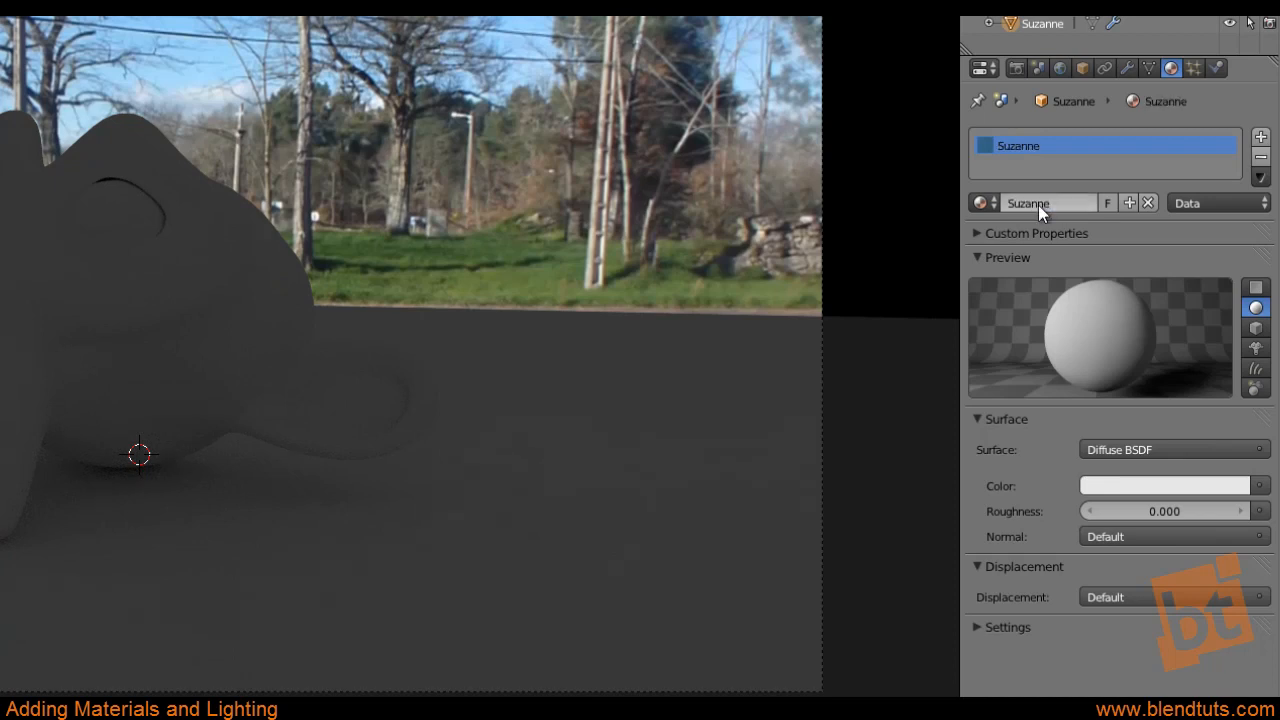
Use an Image Texture as the Suzanne material's diffuse color and load P1020203.JPG from the 03_assets folder
{"action": "left_click", "coordinate": [1259, 486]}
{"action": "left_click", "coordinate": [880, 531]}
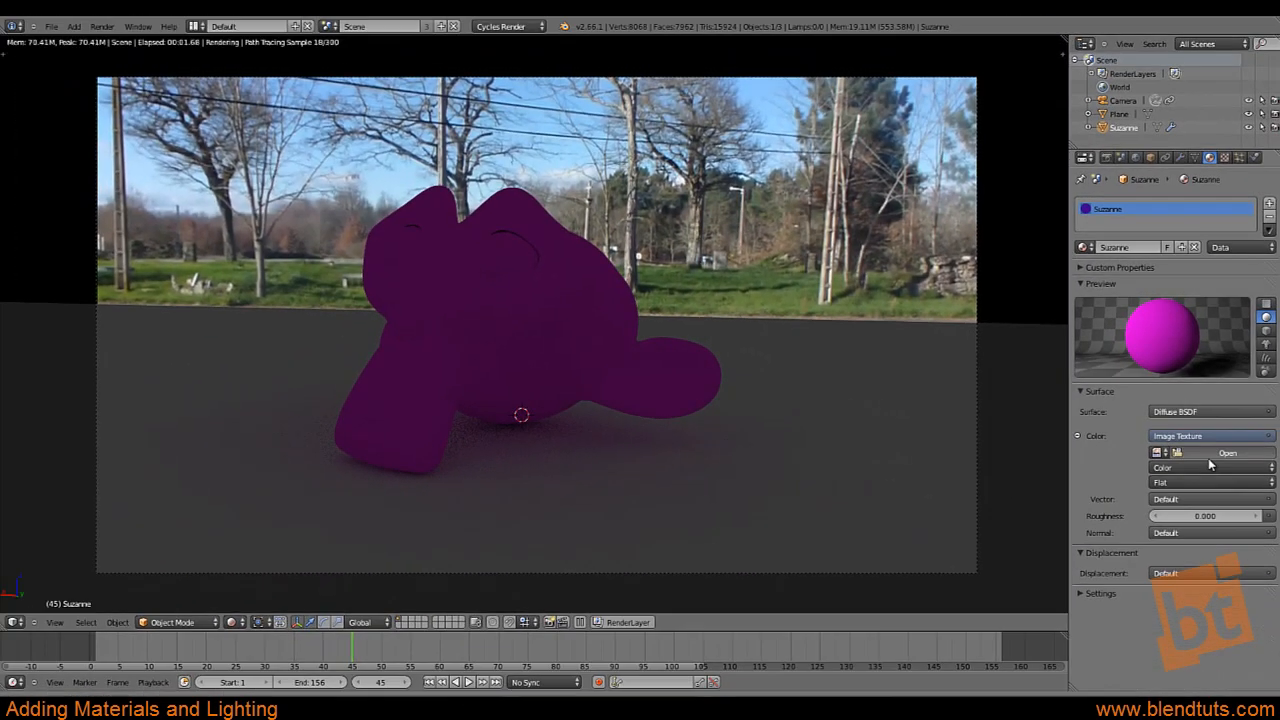
{"action": "left_click", "coordinate": [1199, 509]}
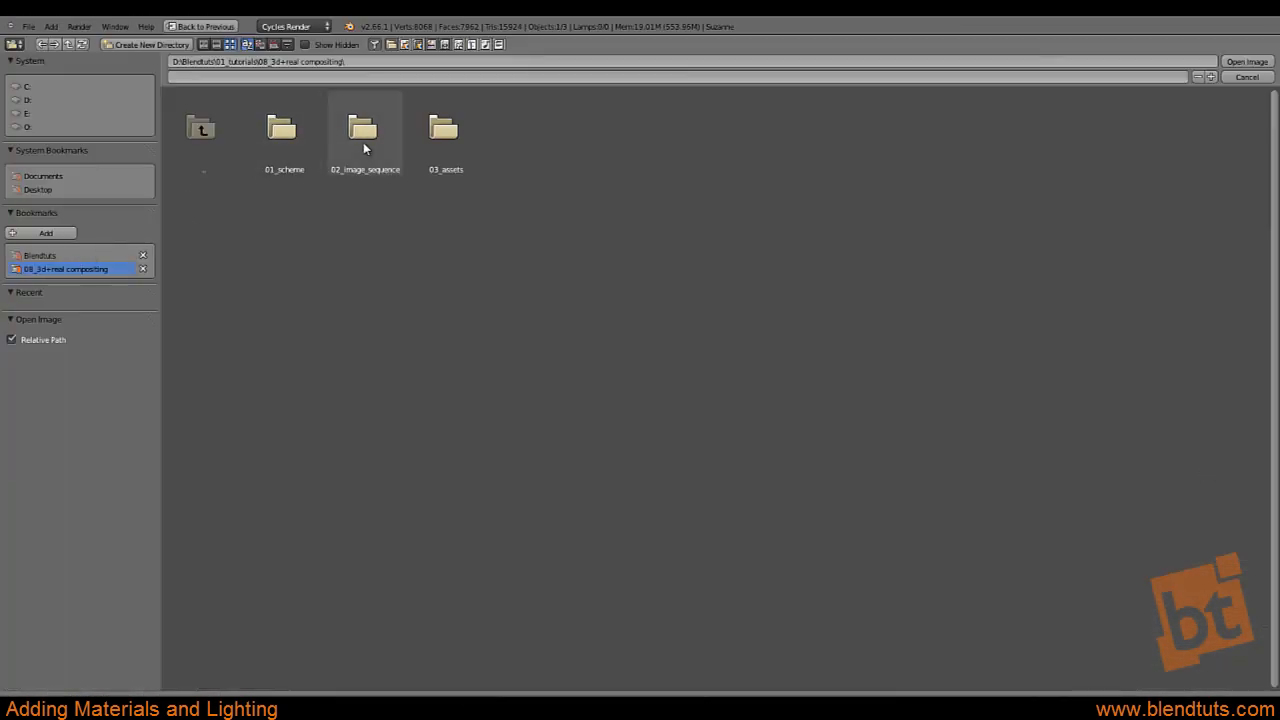
{"action": "double_click", "coordinate": [411, 143]}
{"action": "left_click", "coordinate": [281, 138]}
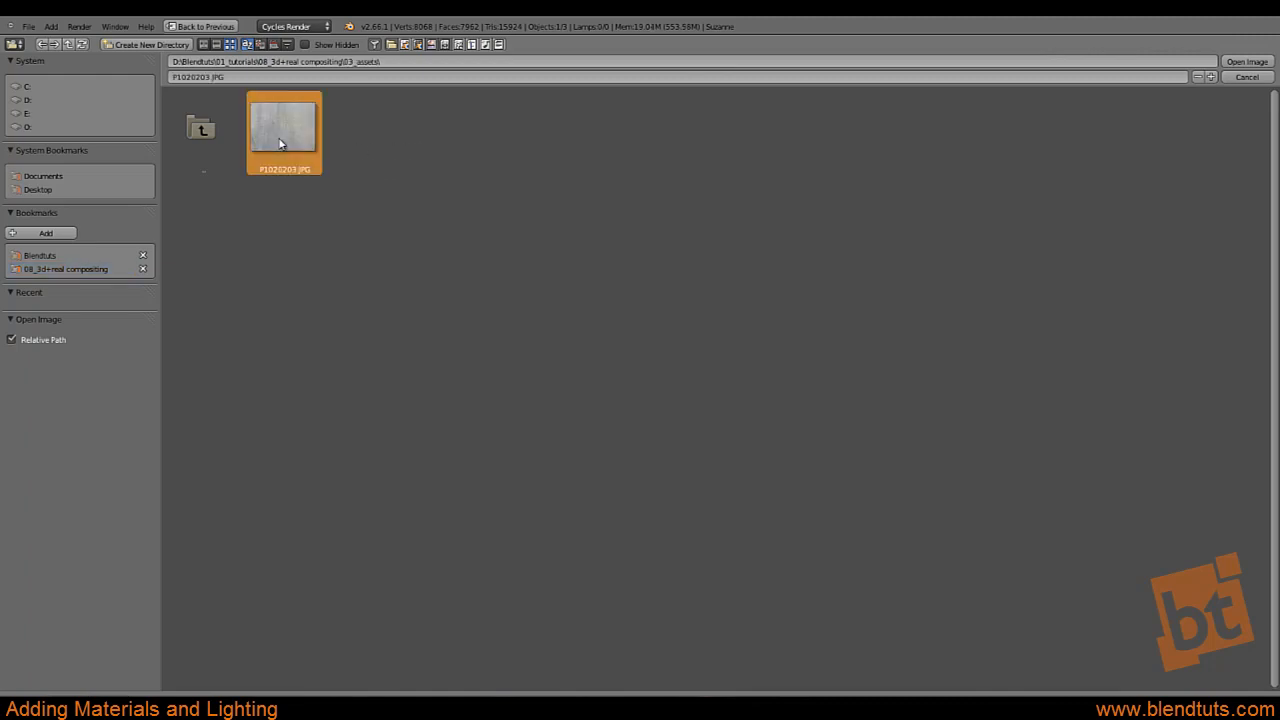
{"action": "left_click", "coordinate": [1247, 62]}
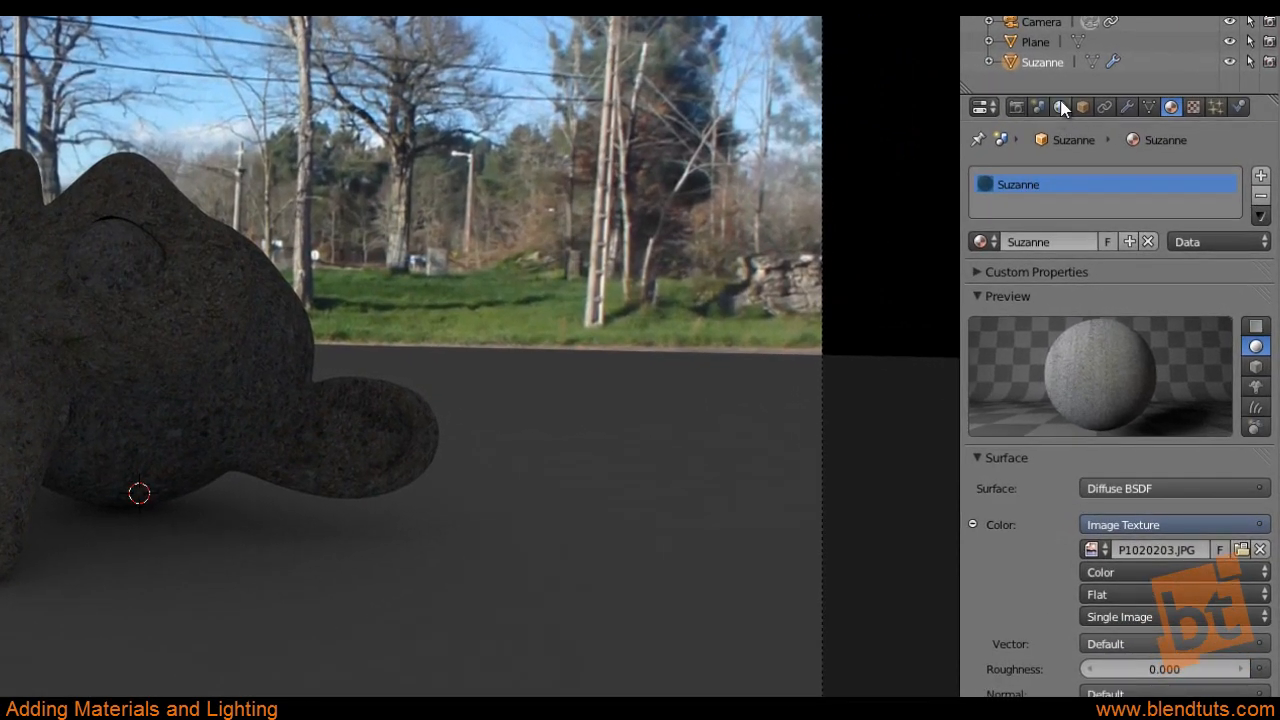
Change the world background color to a bright, pale sky blue
{"action": "left_click", "coordinate": [1061, 107]}
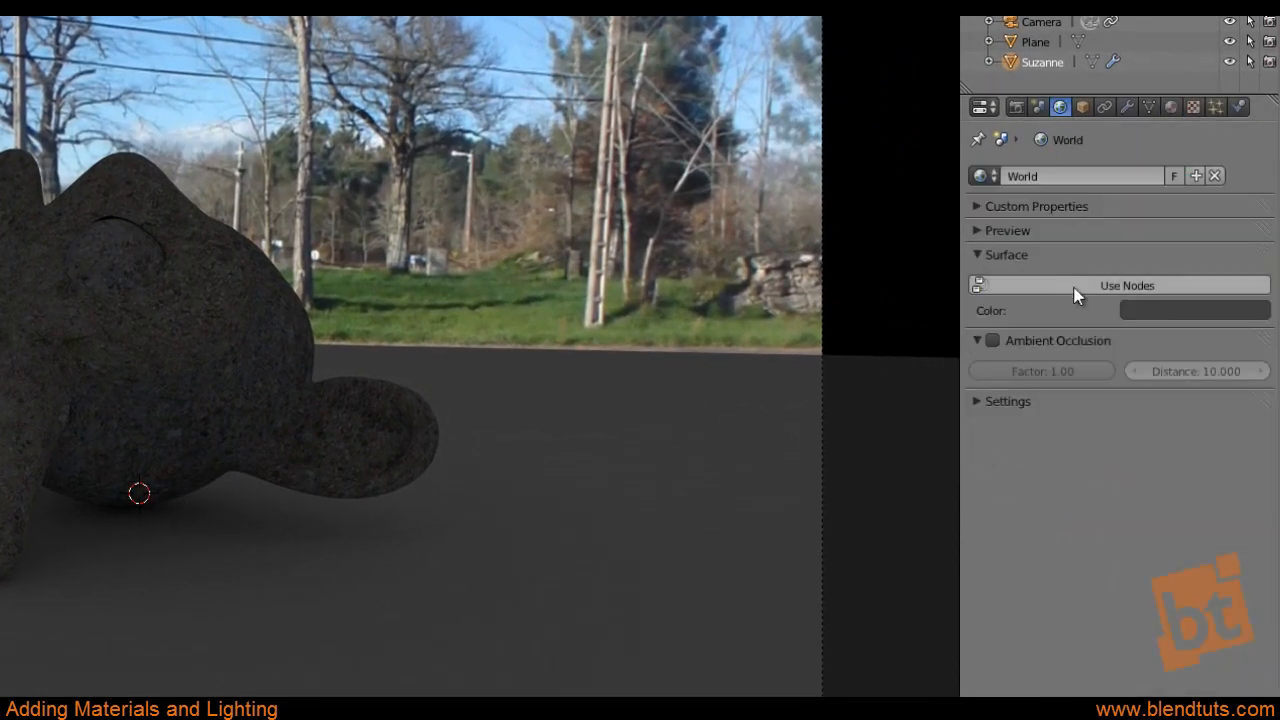
{"action": "left_click", "coordinate": [1152, 311]}
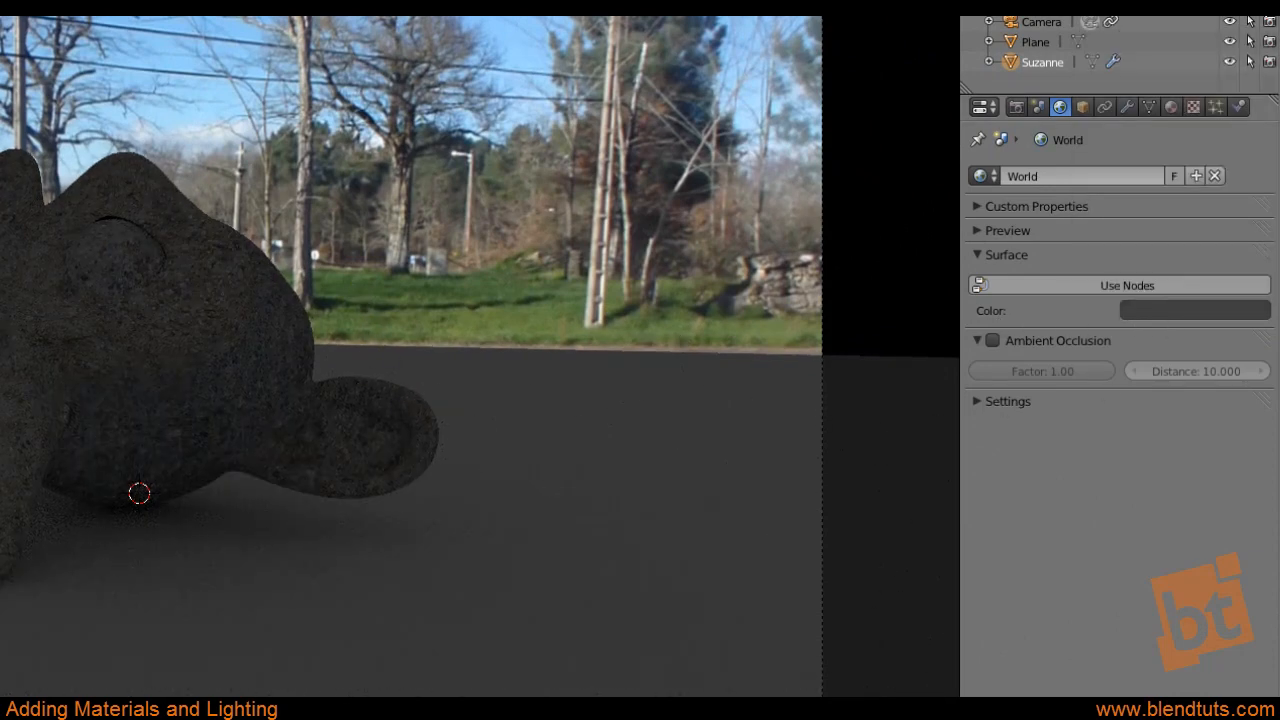
{"action": "left_click", "coordinate": [1168, 313]}
{"action": "left_click_drag", "start_coordinate": [1254, 92], "coordinate": [1255, 42]}
{"action": "left_click", "coordinate": [1162, 89]}
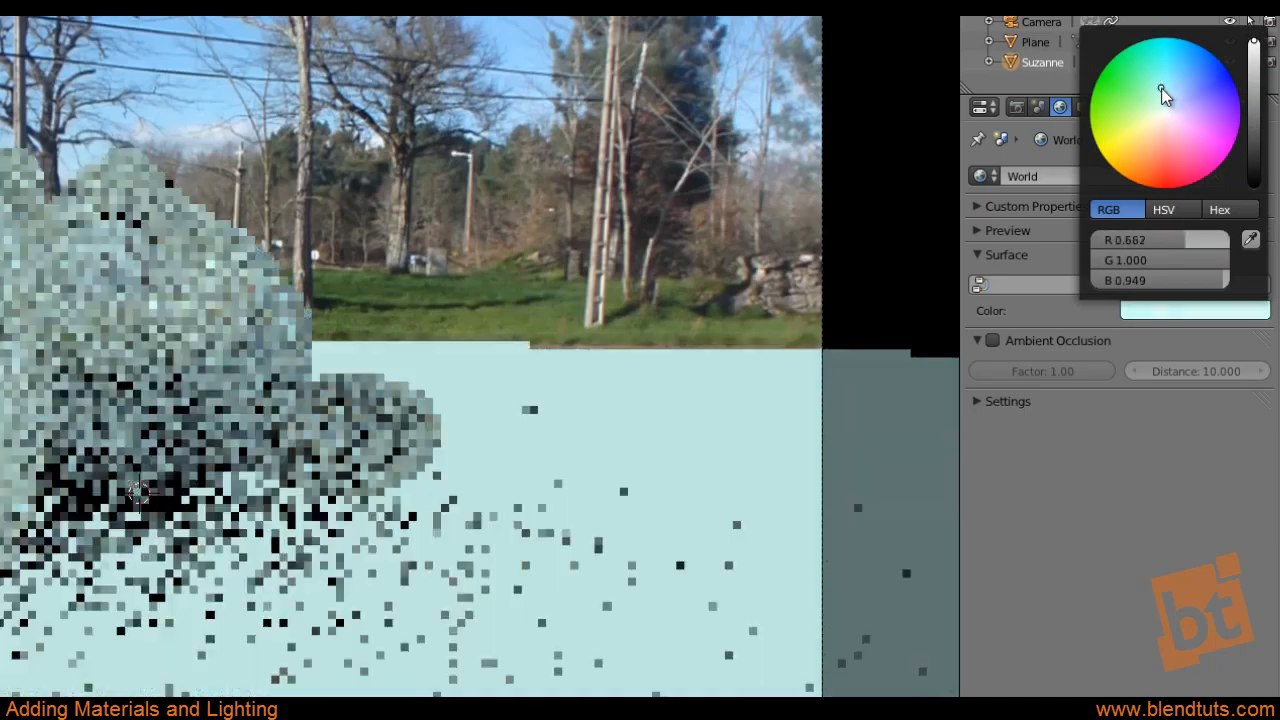
{"action": "left_click_drag", "start_coordinate": [1160, 84], "coordinate": [1181, 87]}
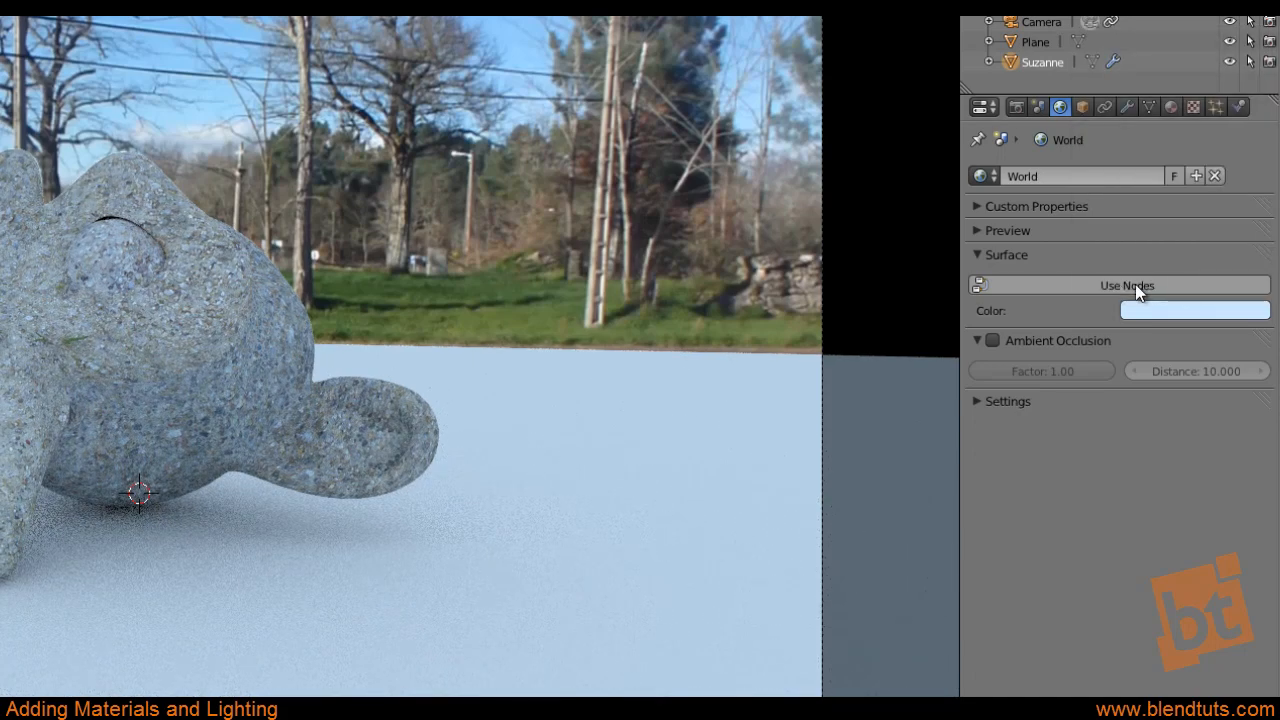
Enable nodes for the world surface and set the background strength to 0.2
{"action": "left_click", "coordinate": [1020, 285]}
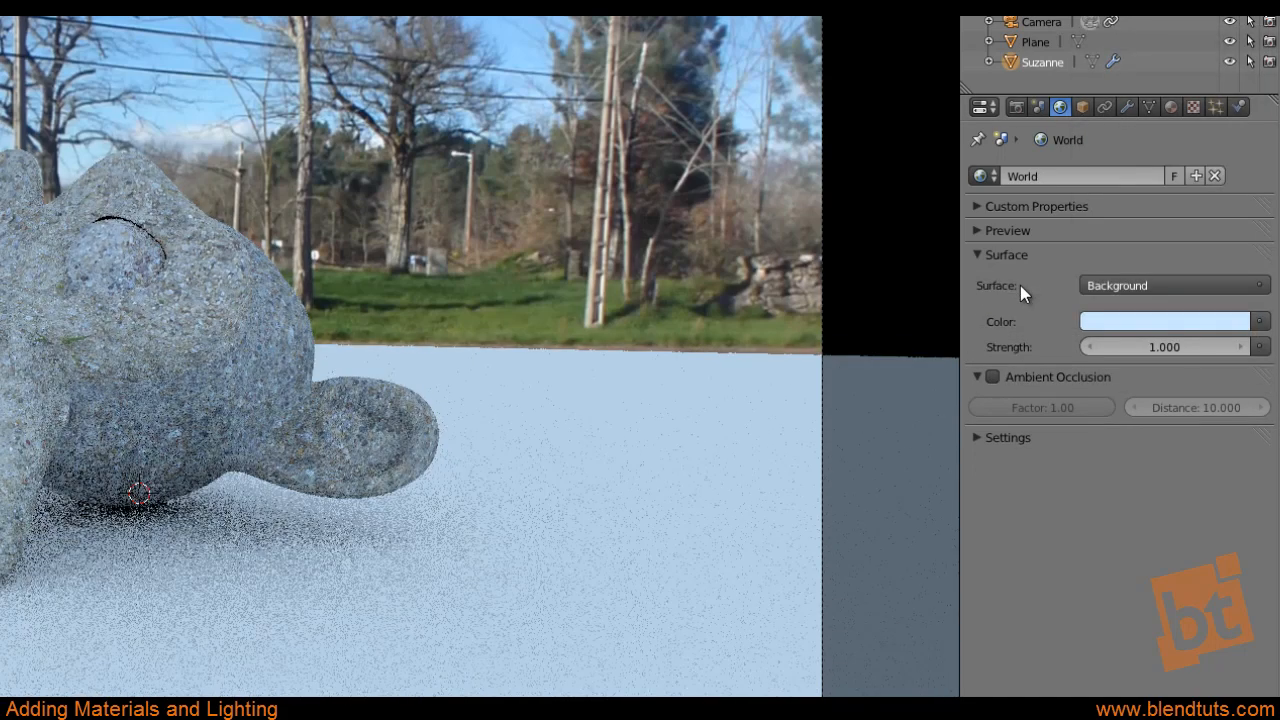
{"action": "left_click_drag", "start_coordinate": [1175, 355], "coordinate": [1124, 346]}
{"action": "left_click", "coordinate": [1124, 346]}
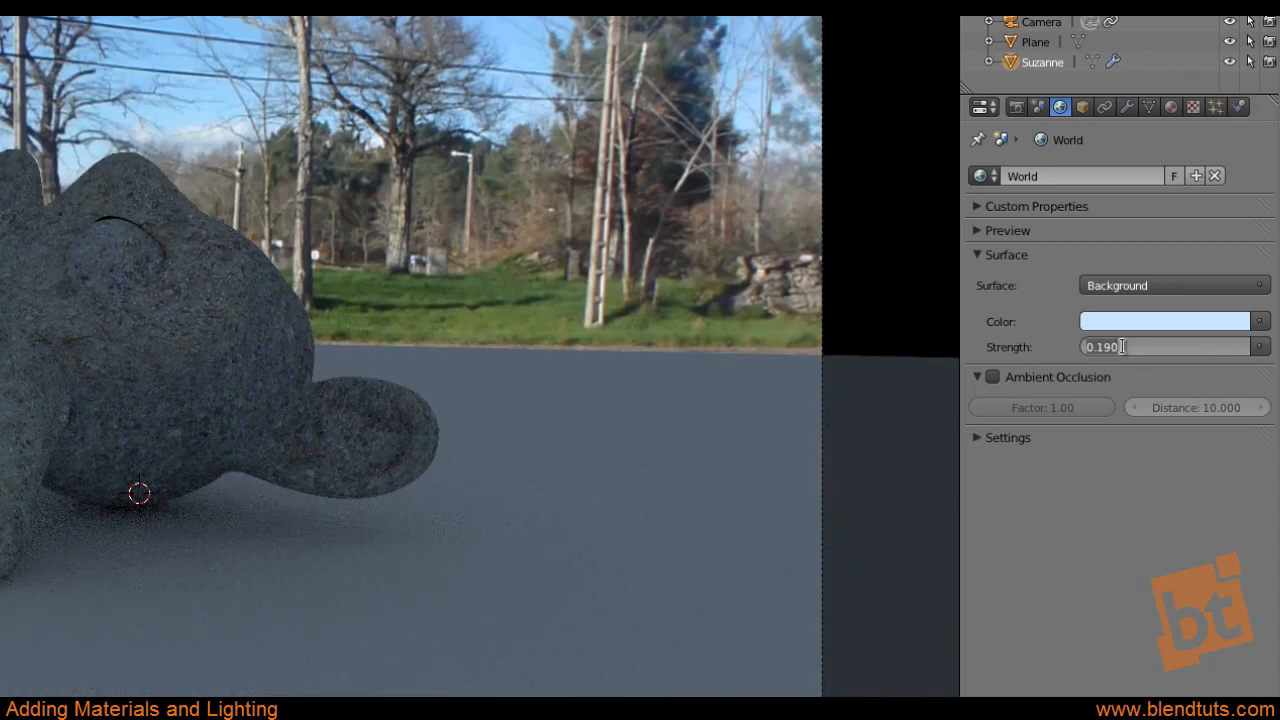
{"action": "type", "text": "0.2"}
{"action": "key", "text": "Return"}
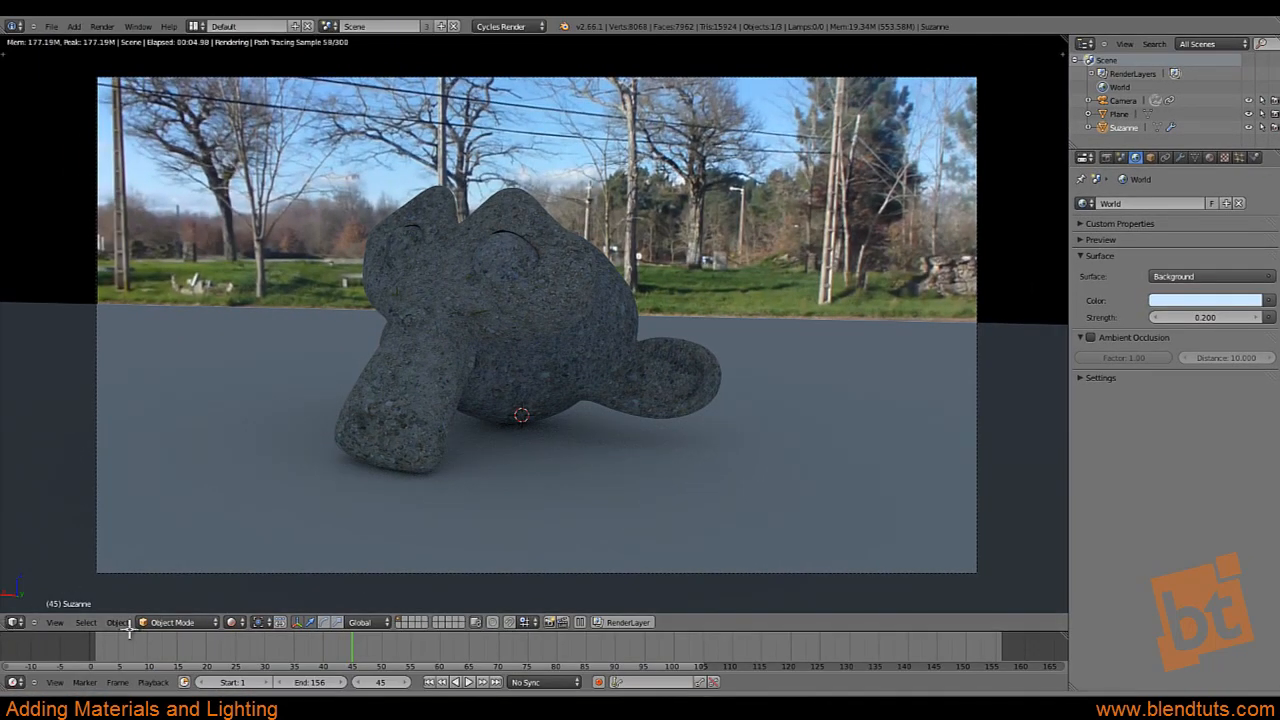
Leave the maximized viewport layout and add a Sun lamp to the scene from the top view
{"action": "key", "text": "ctrl+Up"}
{"action": "key", "text": "KP_7"}
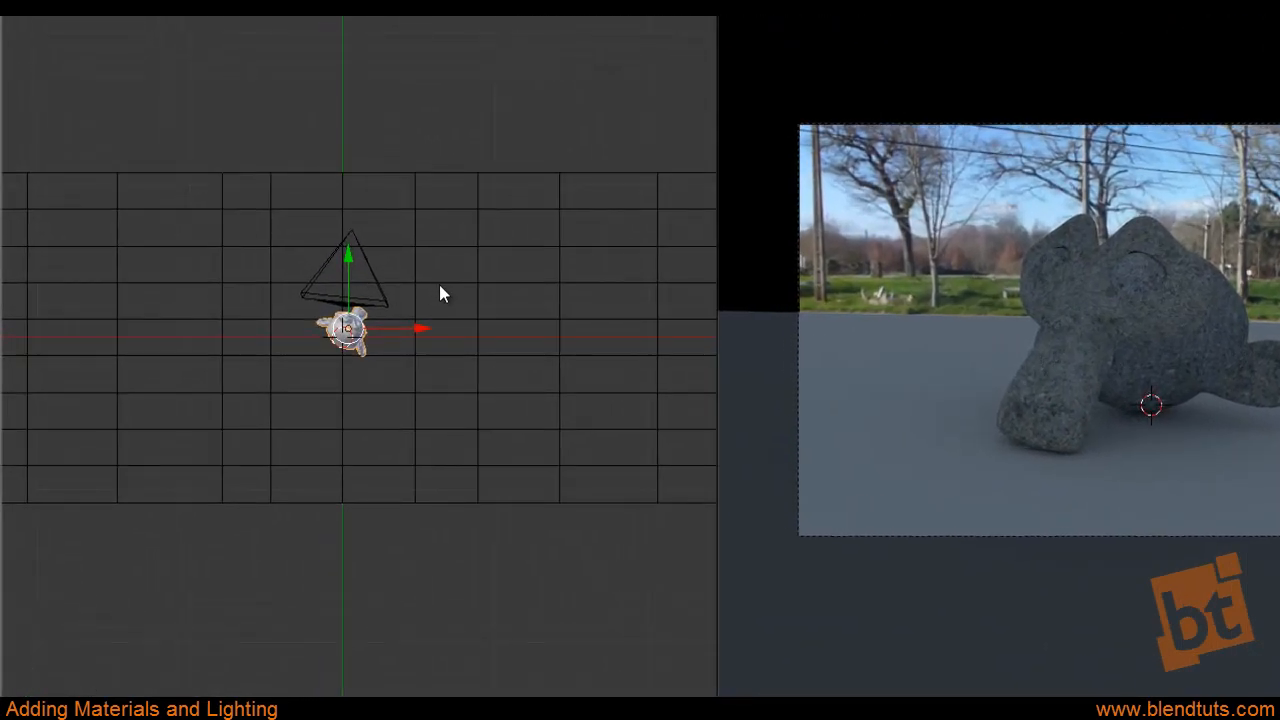
{"action": "key", "text": "shift+a"}
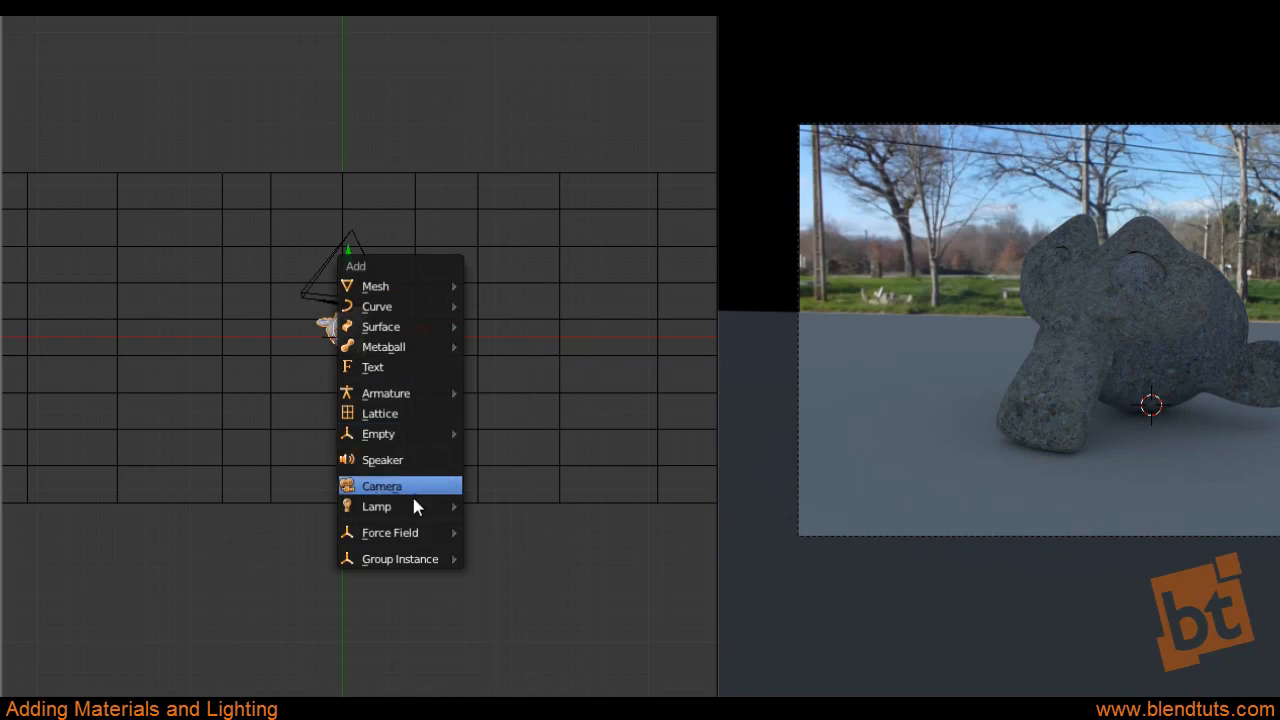
{"action": "mouse_move", "coordinate": [421, 503]}
{"action": "left_click", "coordinate": [516, 535]}
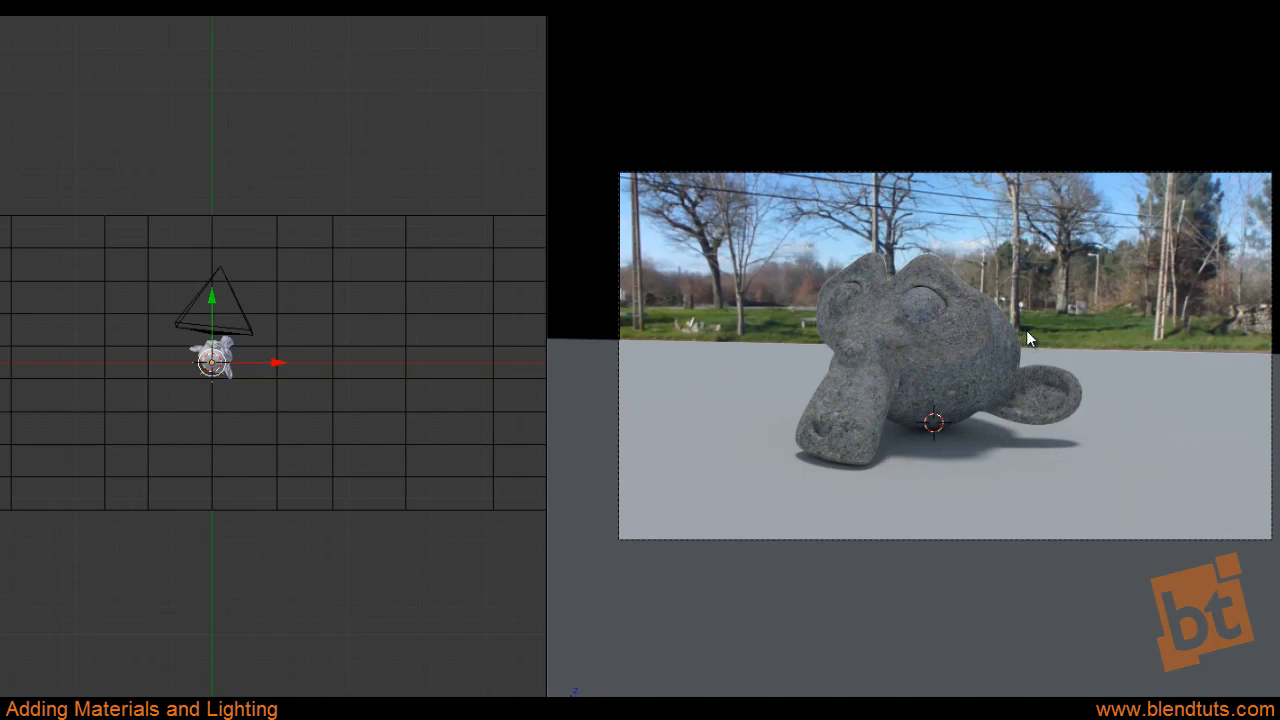
Tilt the Sun lamp in the back view so Suzanne's shadow stretches sideways across the ground past the ear
{"action": "scroll", "coordinate": [1052, 325], "scroll_direction": "up", "scroll_amount": 5}
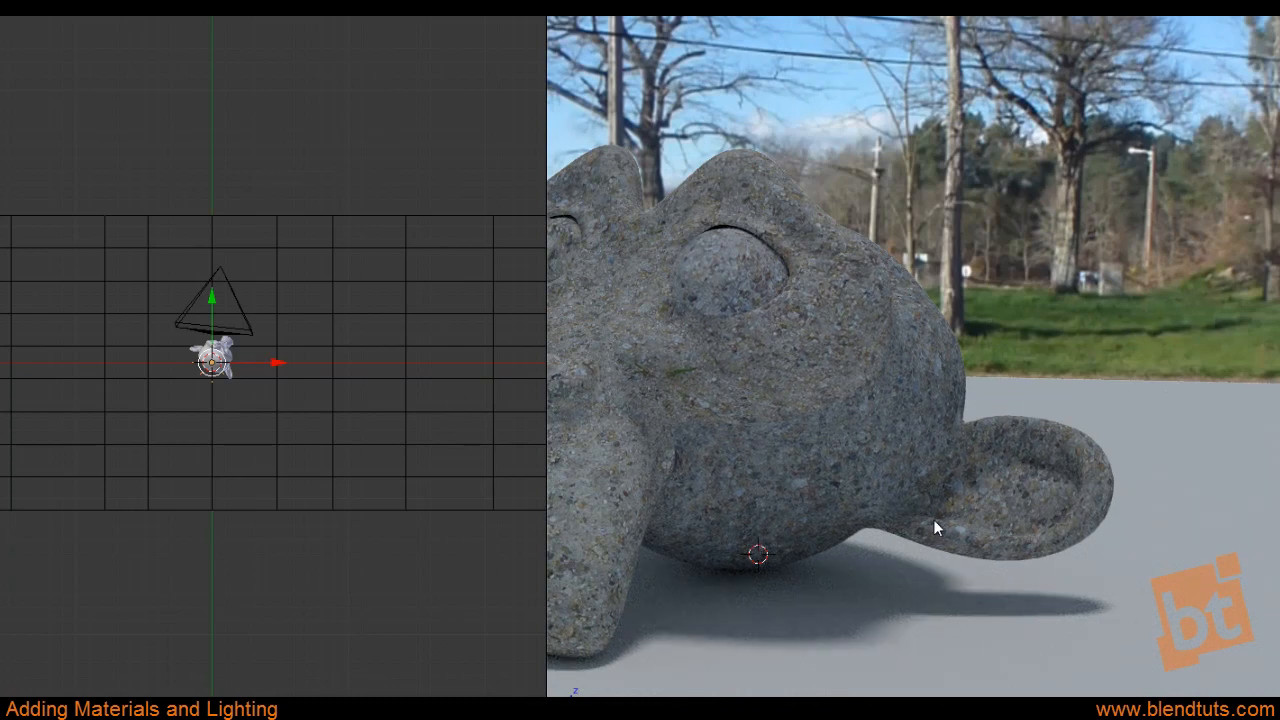
{"action": "scroll", "coordinate": [933, 519], "scroll_direction": "down", "scroll_amount": 5}
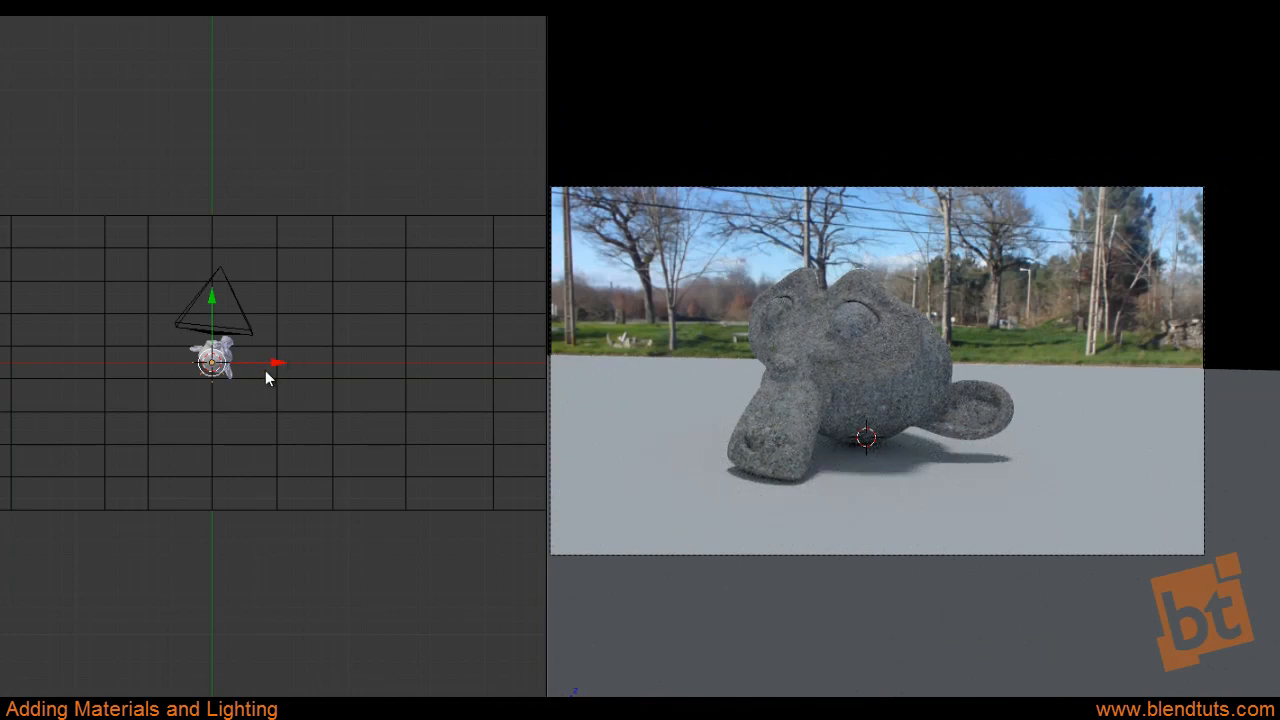
{"action": "key", "text": "KP_3"}
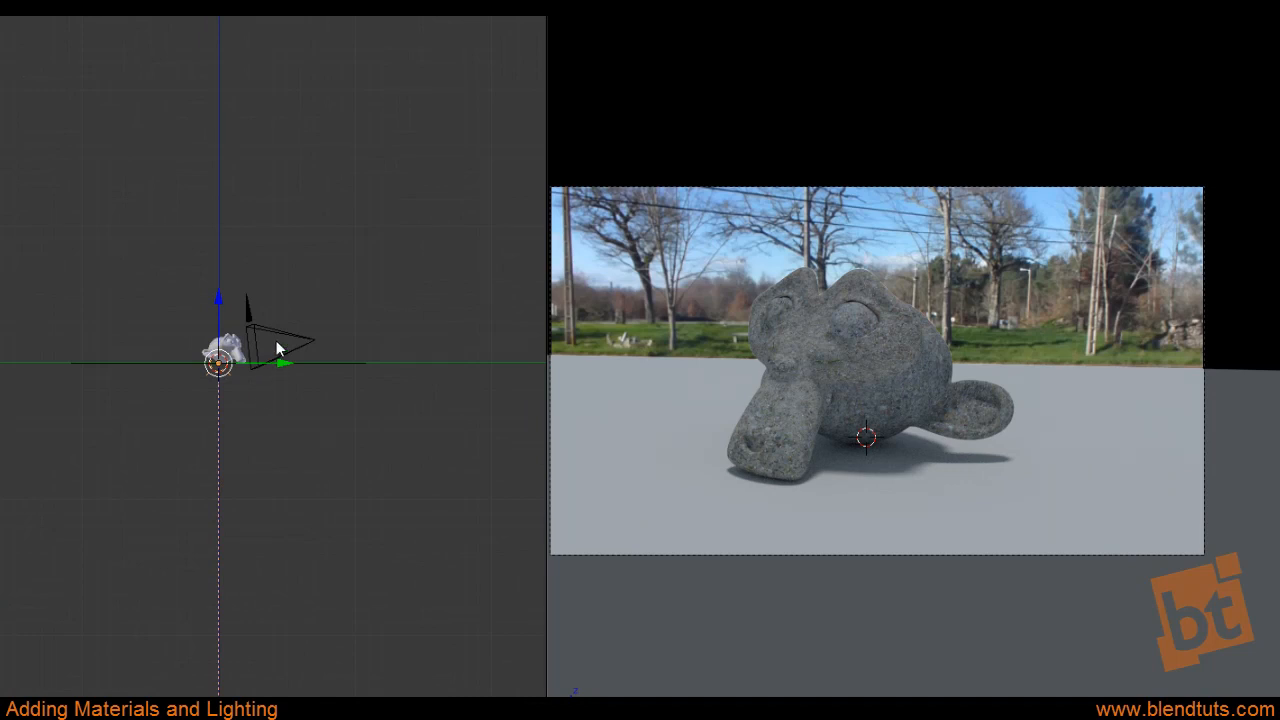
{"action": "key", "text": "KP_1"}
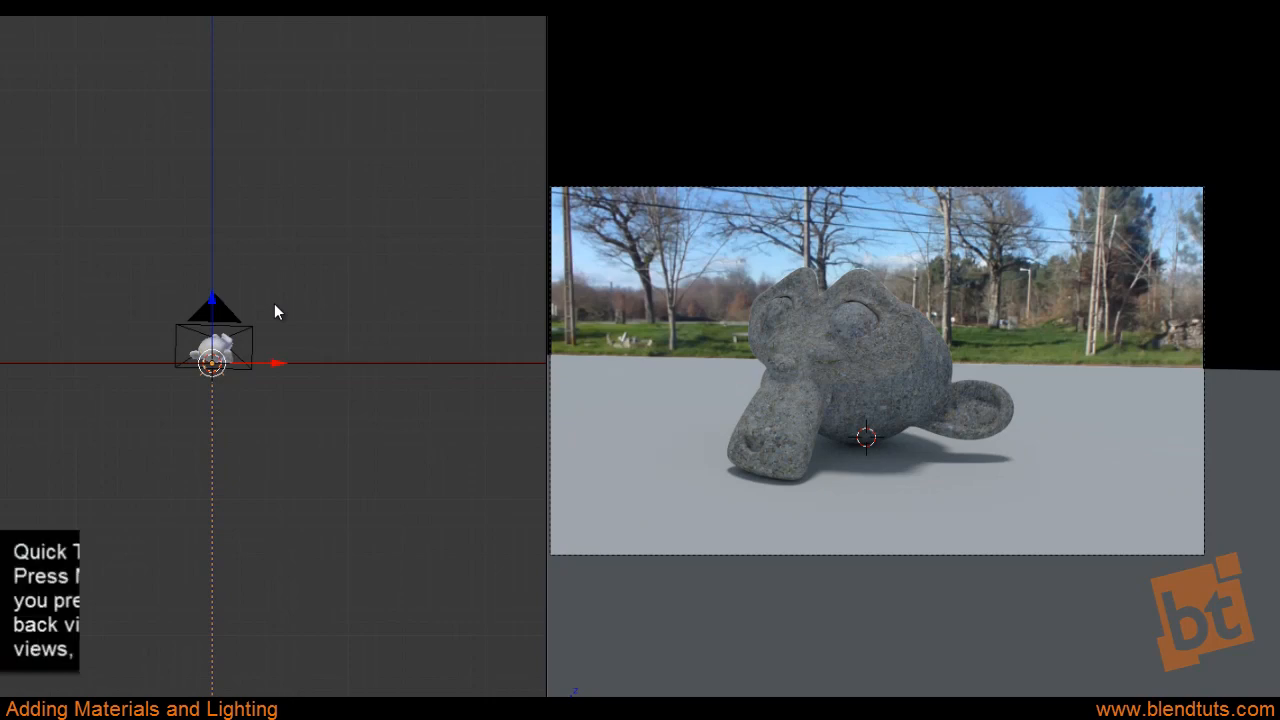
{"action": "key", "text": "ctrl+KP_1"}
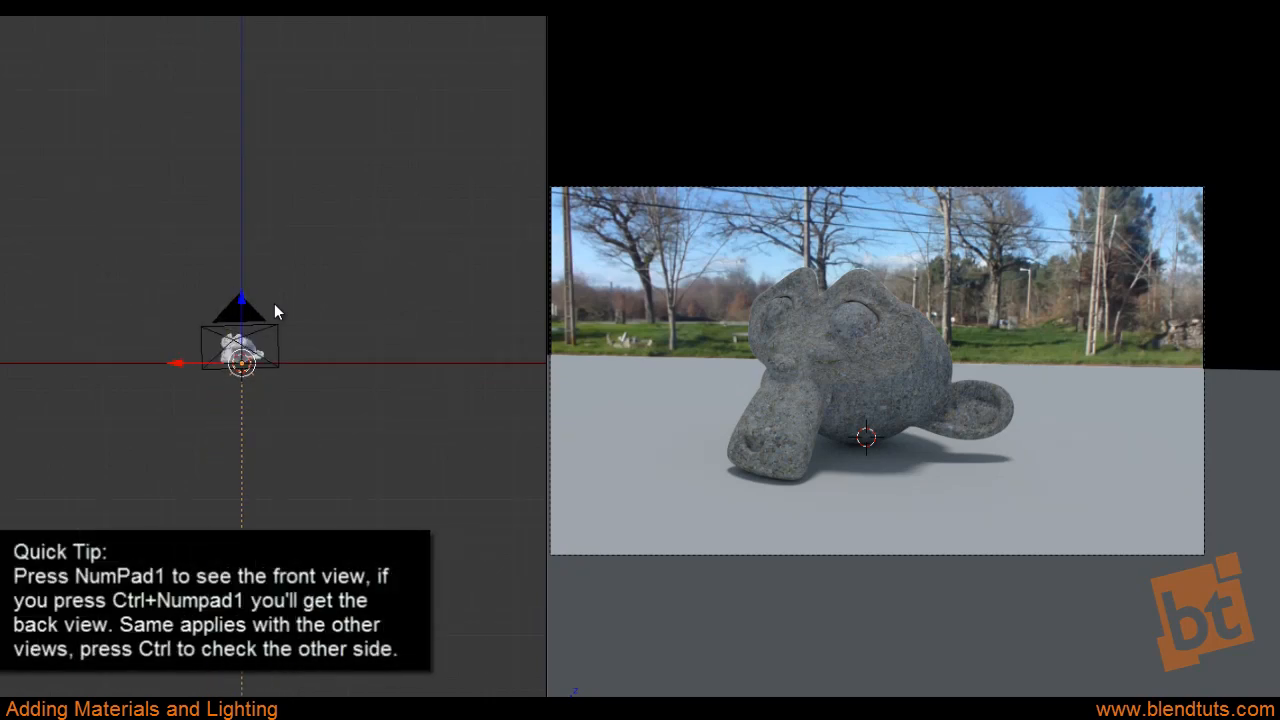
{"action": "key", "text": "r"}
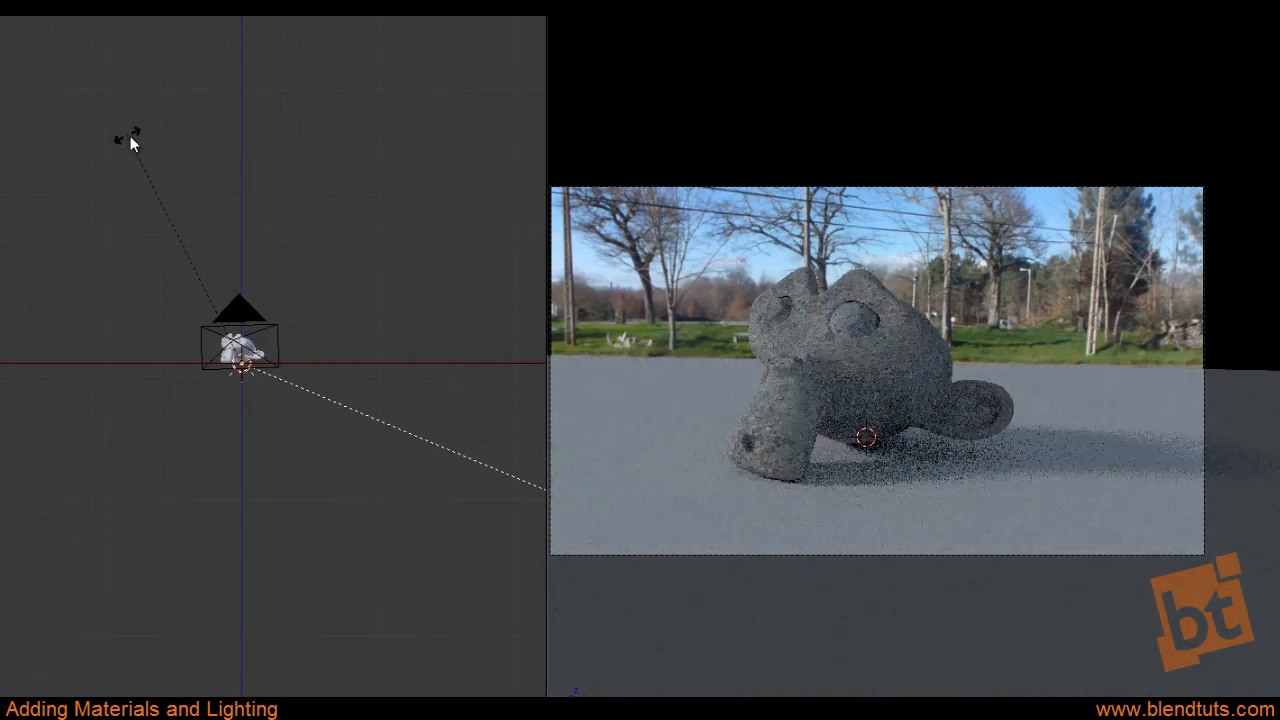
{"action": "left_click", "coordinate": [136, 136]}
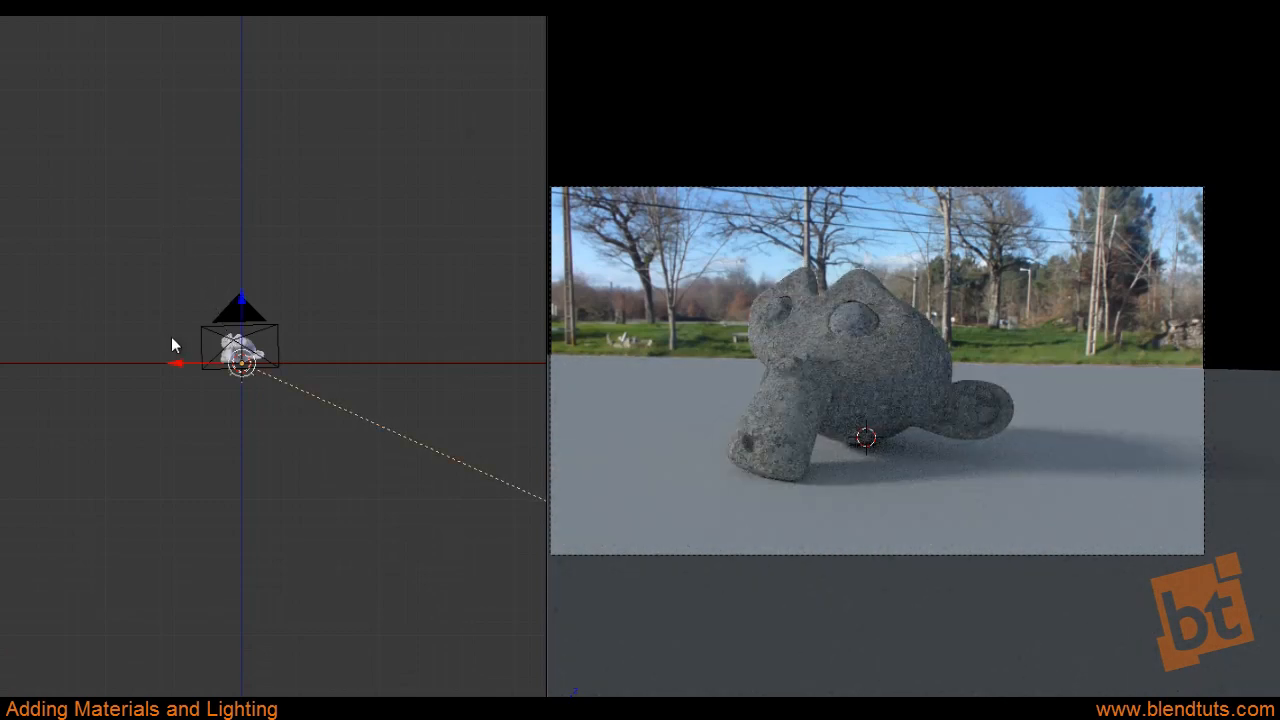
{"action": "key", "text": "r"}
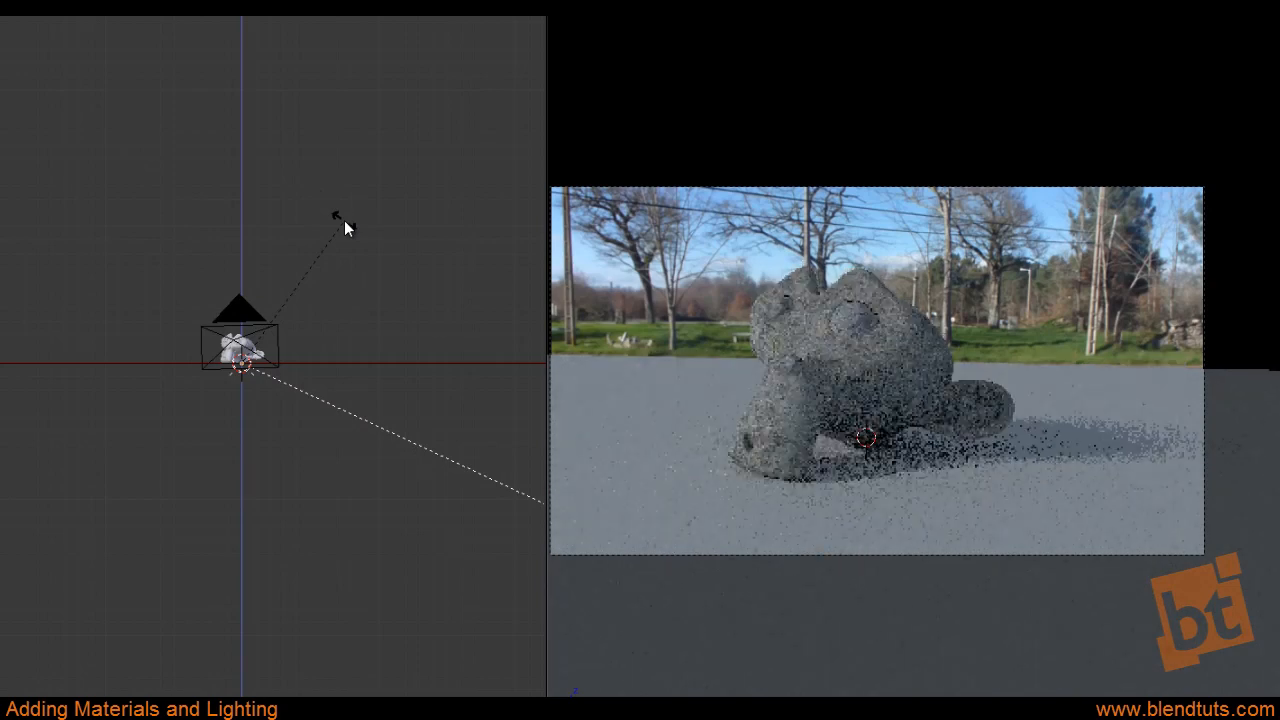
{"action": "left_click", "coordinate": [276, 142]}
Rotate the Sun lamp slightly in the top view to adjust the shadow direction, and open the lamp's settings
{"action": "key", "text": "KP_7"}
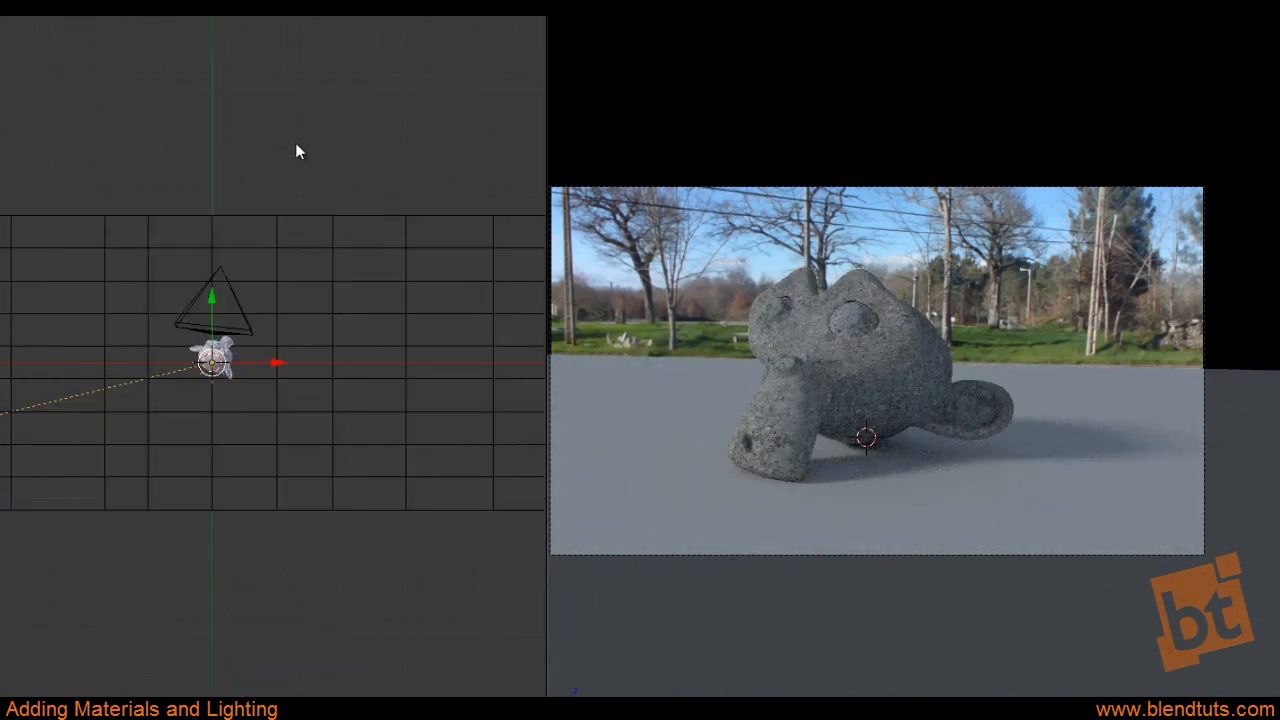
{"action": "key", "text": "r"}
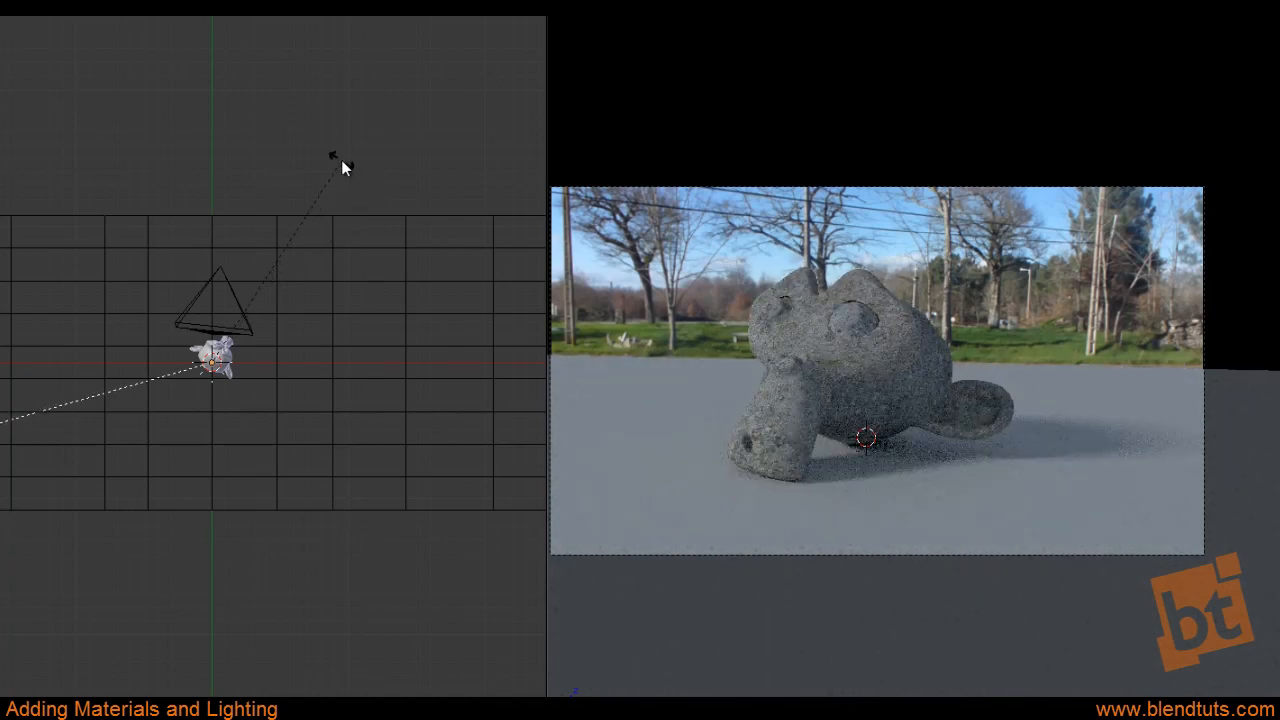
{"action": "left_click", "coordinate": [341, 160]}
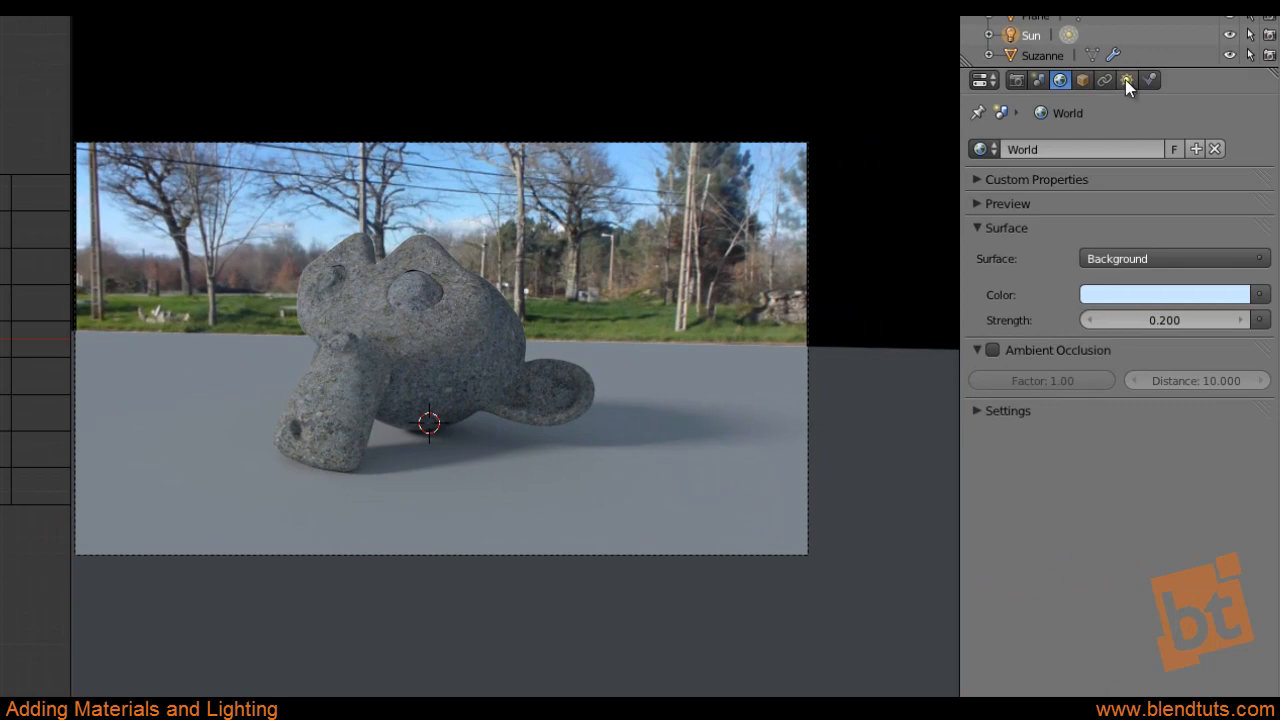
{"action": "left_click", "coordinate": [1127, 79]}
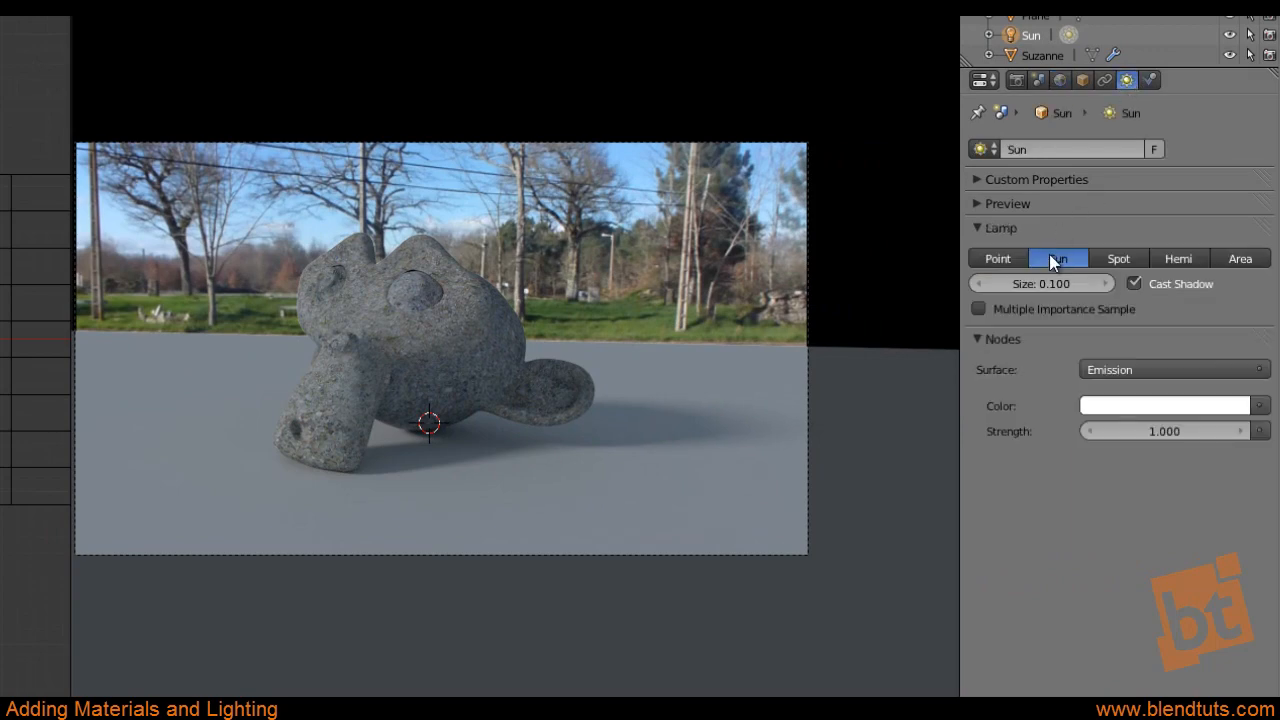
Try several Sun lamp sizes, including 0.389, 0.283, 0 and 0.0498, to compare the softness of Suzanne's shadow
{"action": "left_click_drag", "start_coordinate": [1048, 285], "coordinate": [1105, 291]}
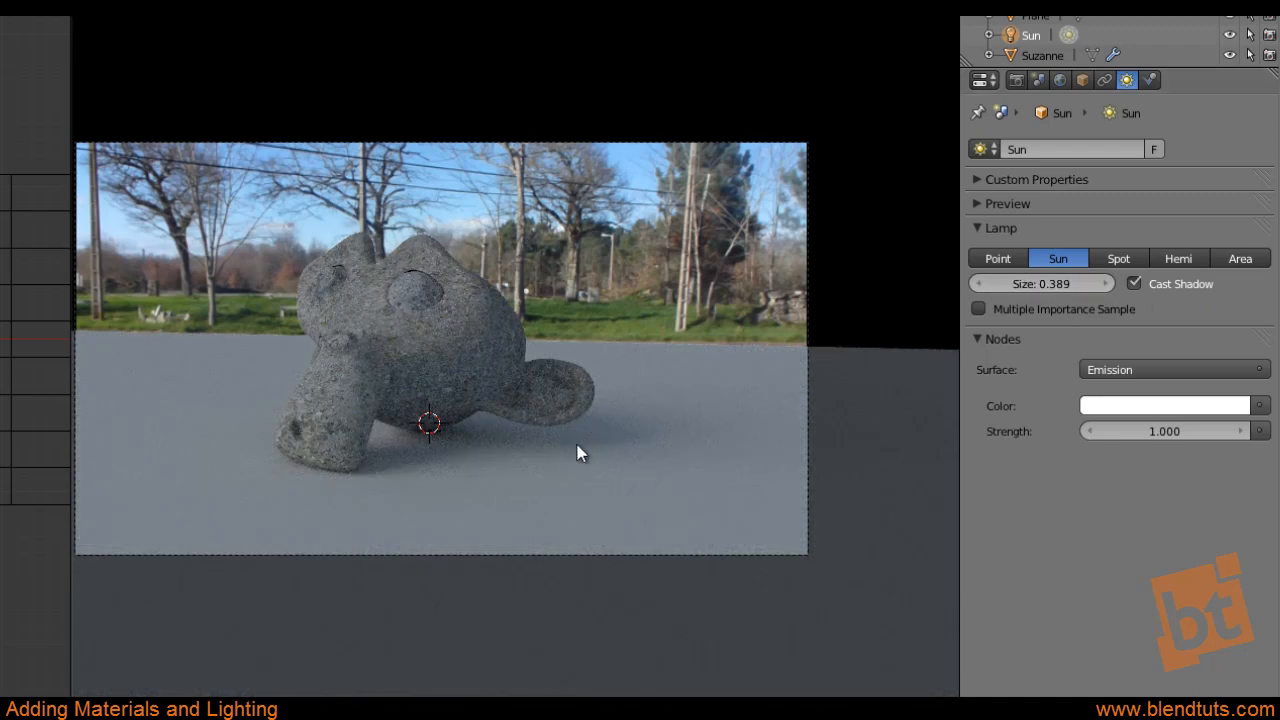
{"action": "left_click_drag", "start_coordinate": [1050, 284], "coordinate": [985, 284]}
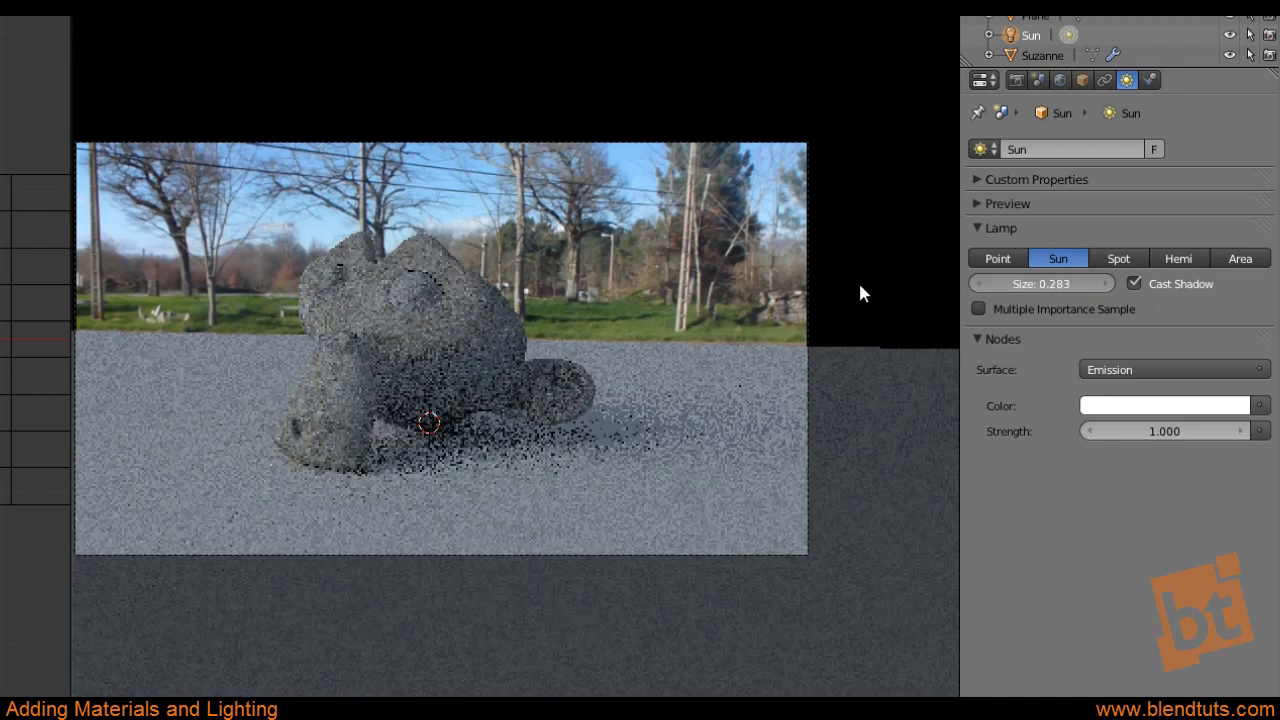
{"action": "left_click_drag", "start_coordinate": [702, 284], "coordinate": [437, 305]}
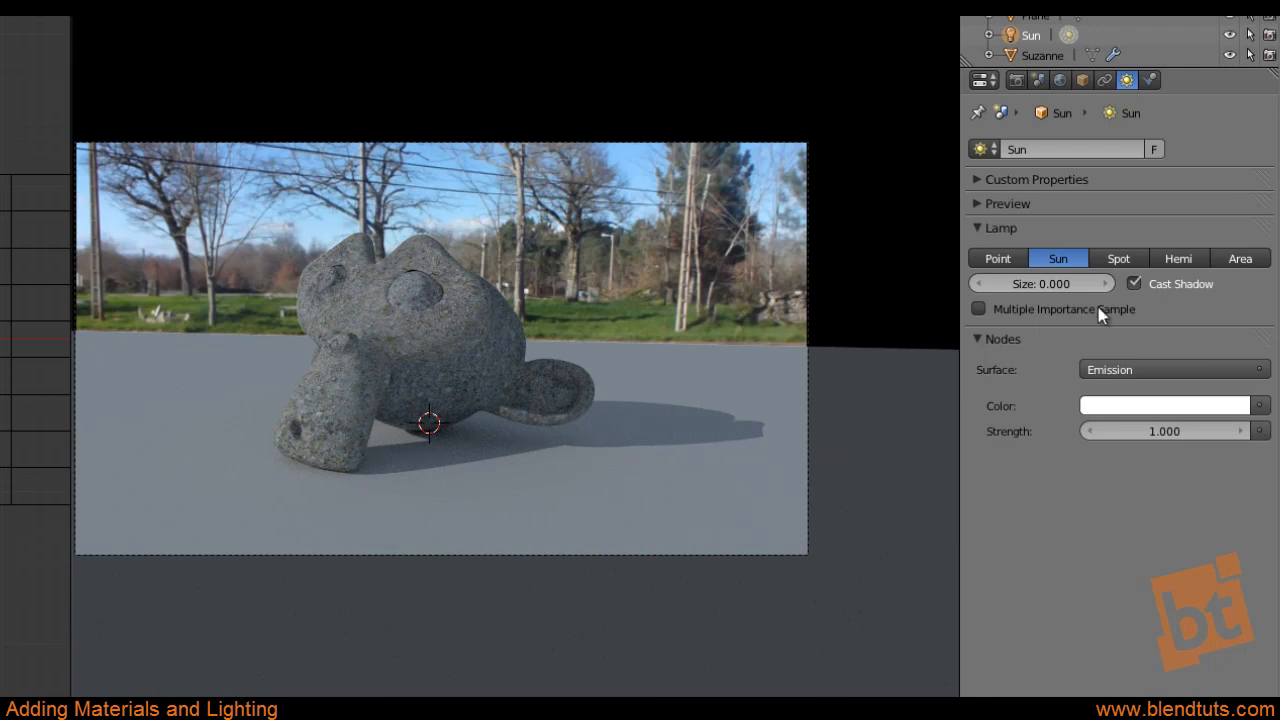
{"action": "left_click_drag", "start_coordinate": [1034, 283], "coordinate": [1278, 307]}
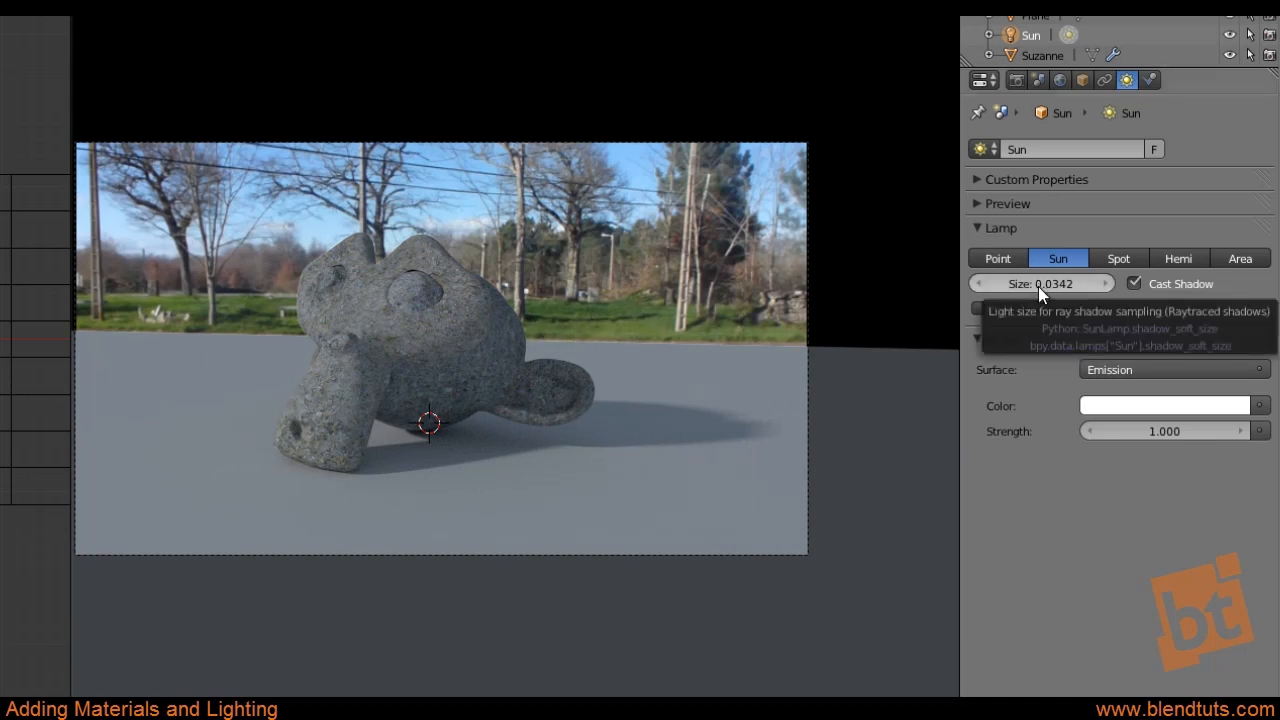
{"action": "left_click_drag", "start_coordinate": [1038, 286], "coordinate": [1051, 286]}
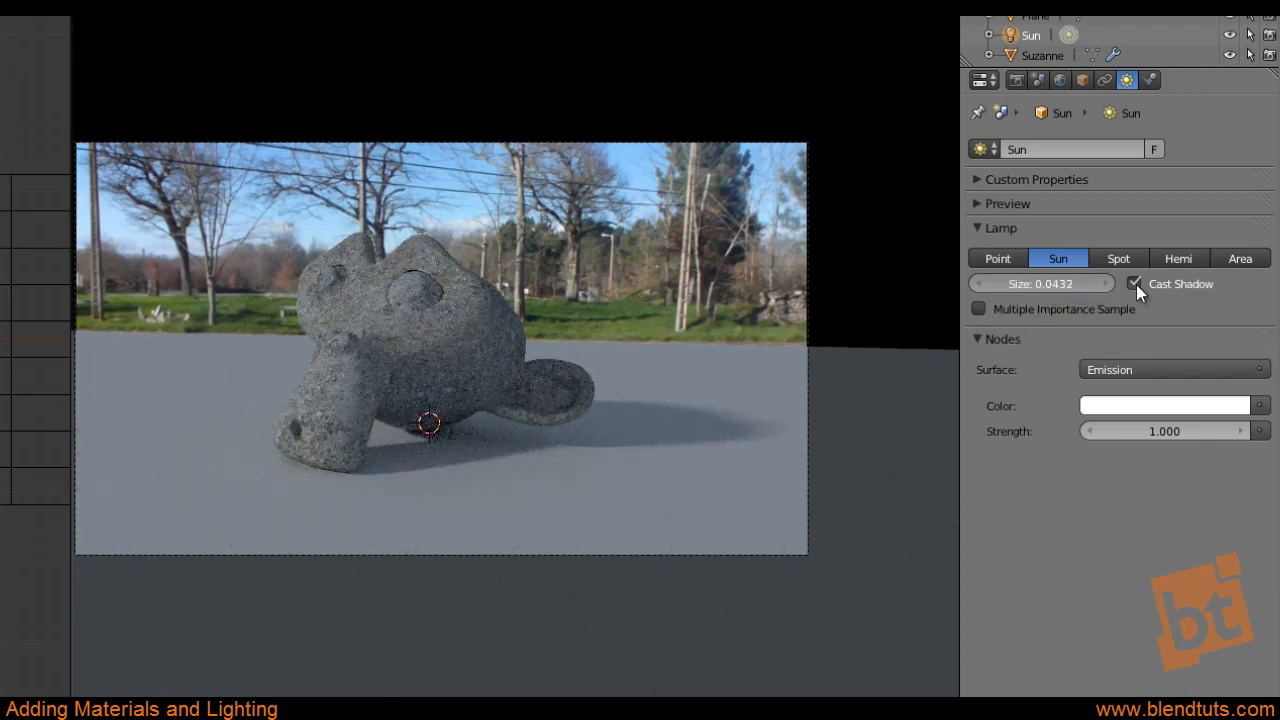
{"action": "left_click_drag", "start_coordinate": [1136, 284], "coordinate": [1211, 285]}
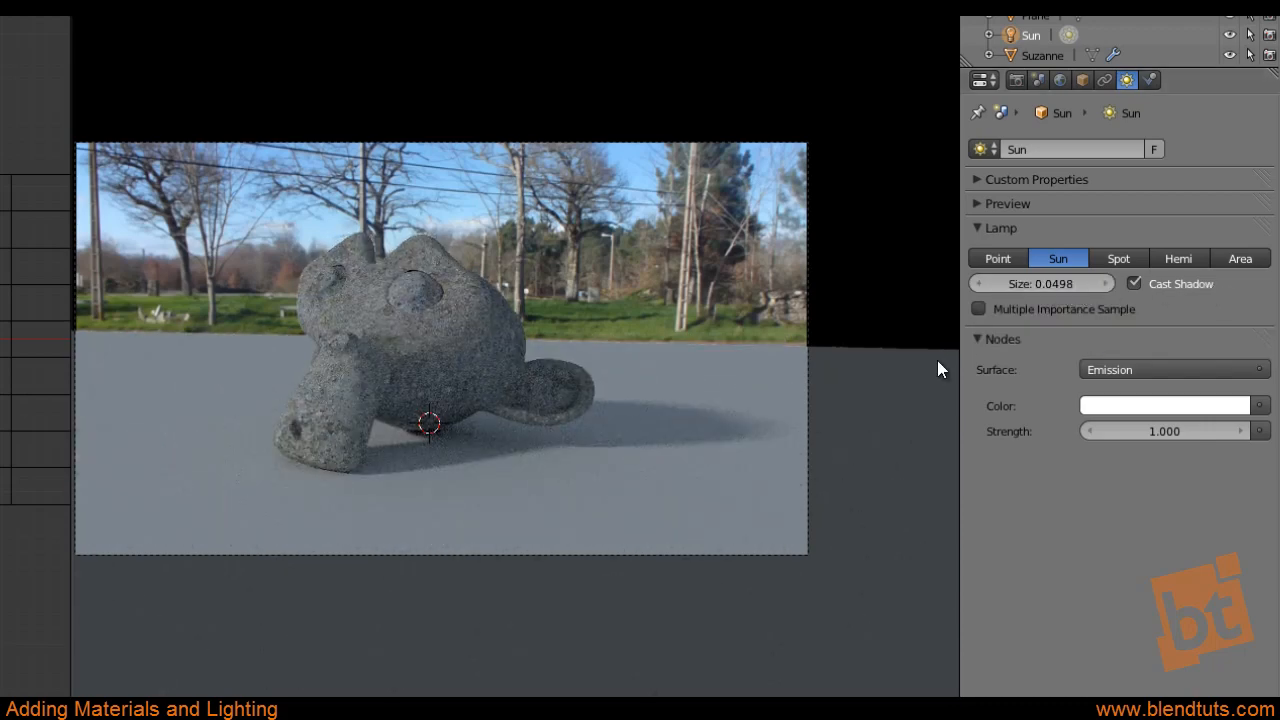
Set the Sun lamp's size to 0.04
{"action": "left_click", "coordinate": [1037, 281]}
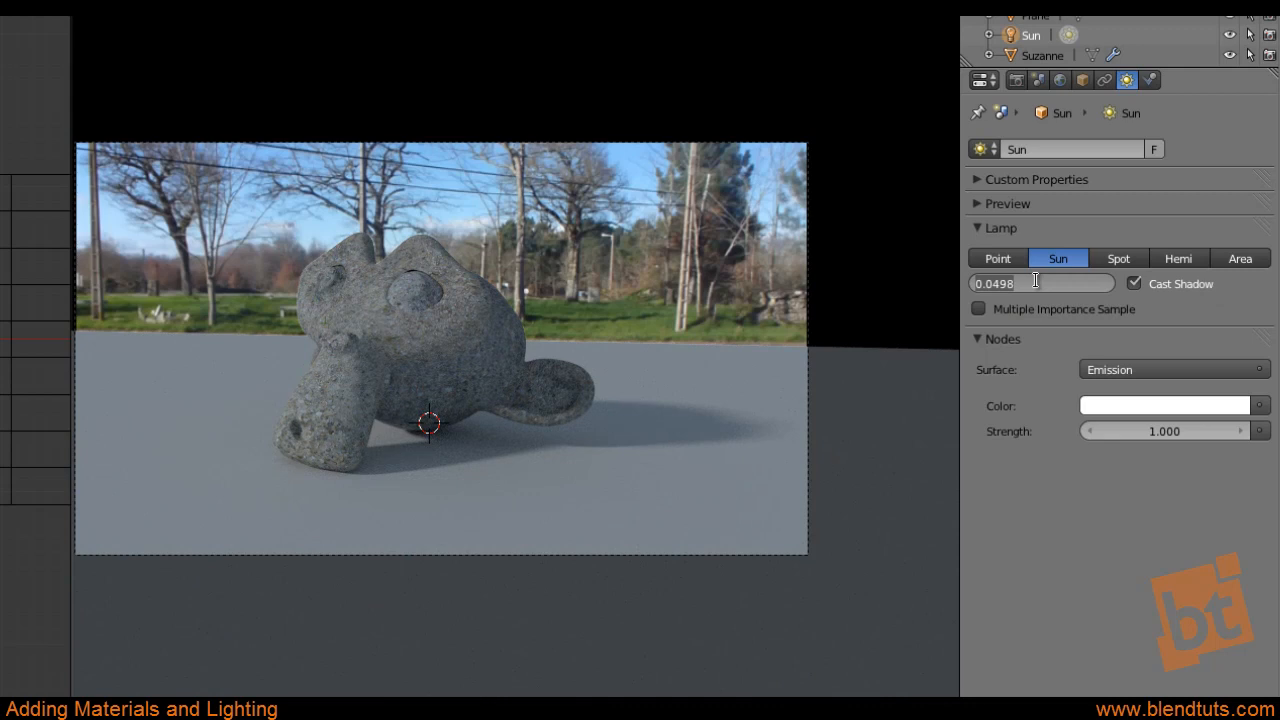
{"action": "key", "text": "BackSpace"}
{"action": "type", "text": "0.04"}
{"action": "key", "text": "Return"}
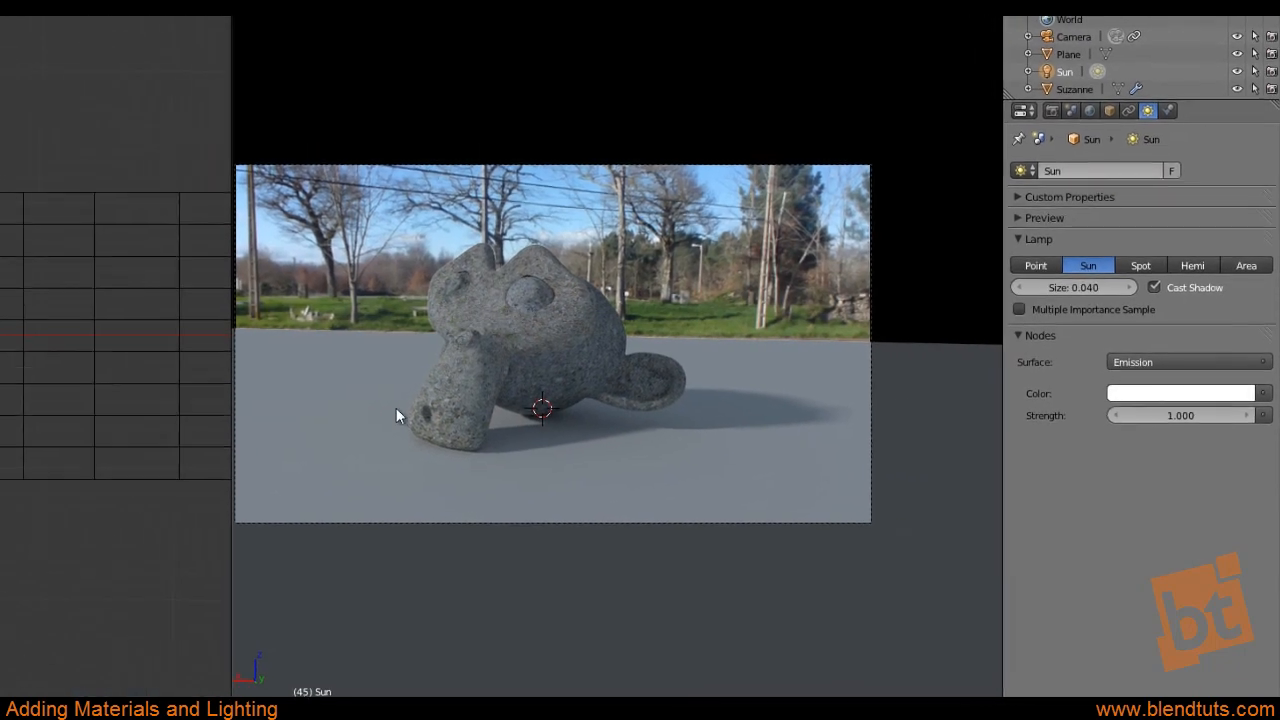
Select the ground plane, turn the top-view area into a Node Editor and bring up the plane's material settings
{"action": "right_click", "coordinate": [396, 408]}
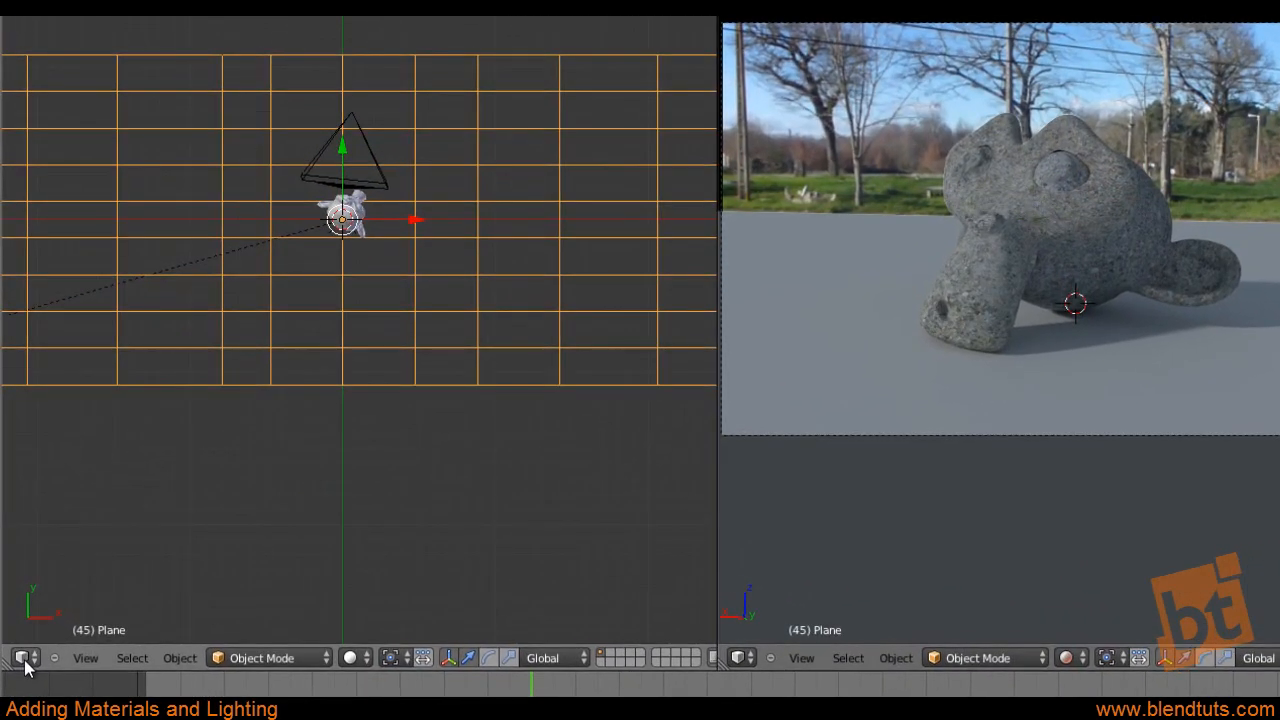
{"action": "left_click", "coordinate": [23, 658]}
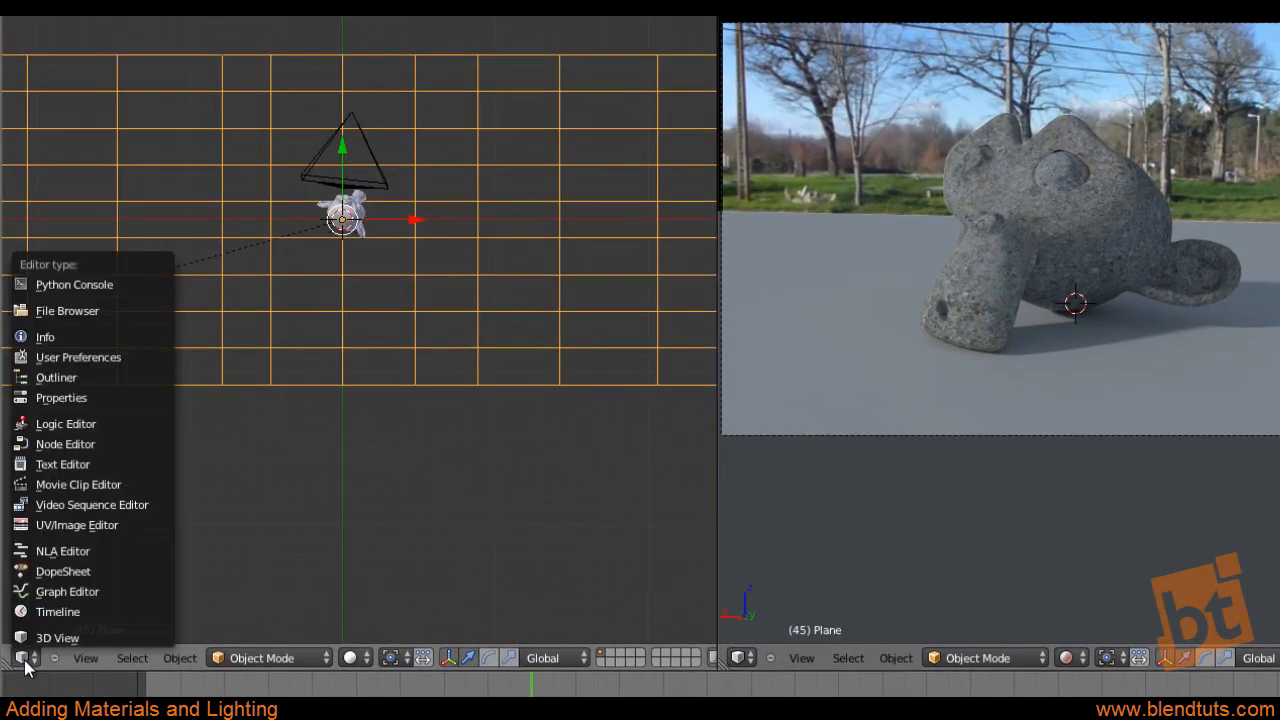
{"action": "left_click", "coordinate": [70, 450]}
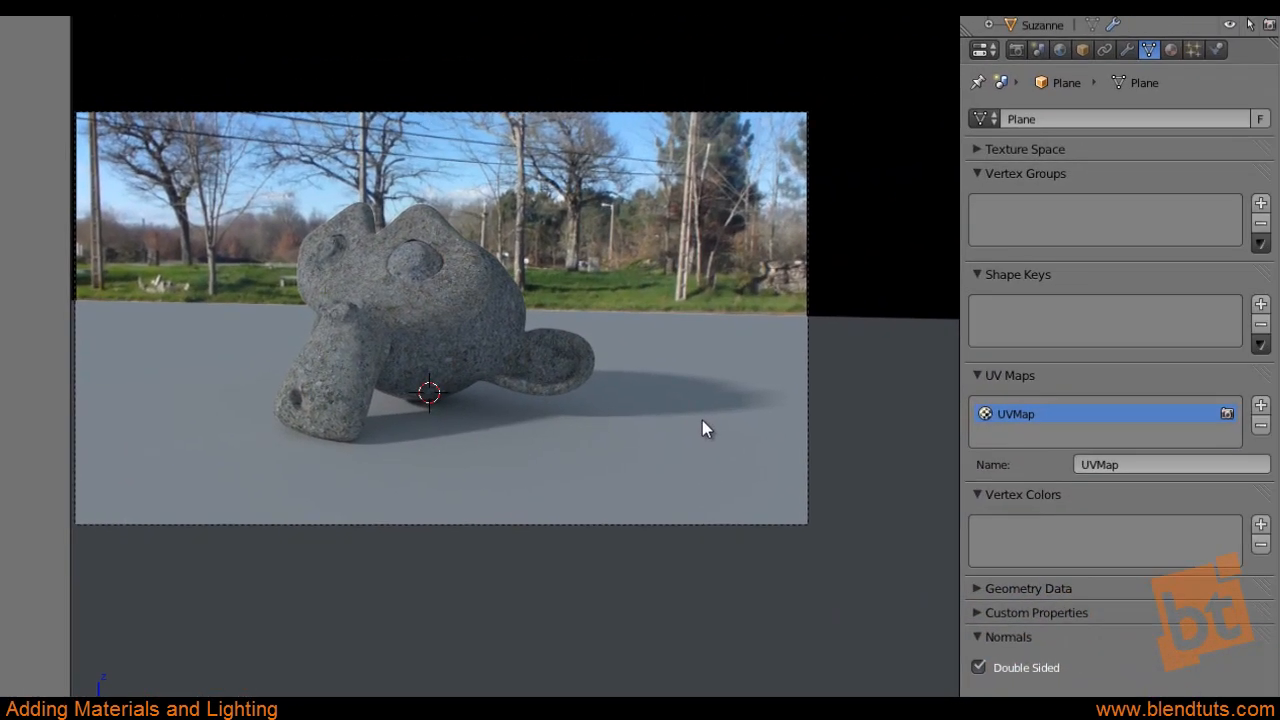
{"action": "left_click", "coordinate": [1171, 49]}
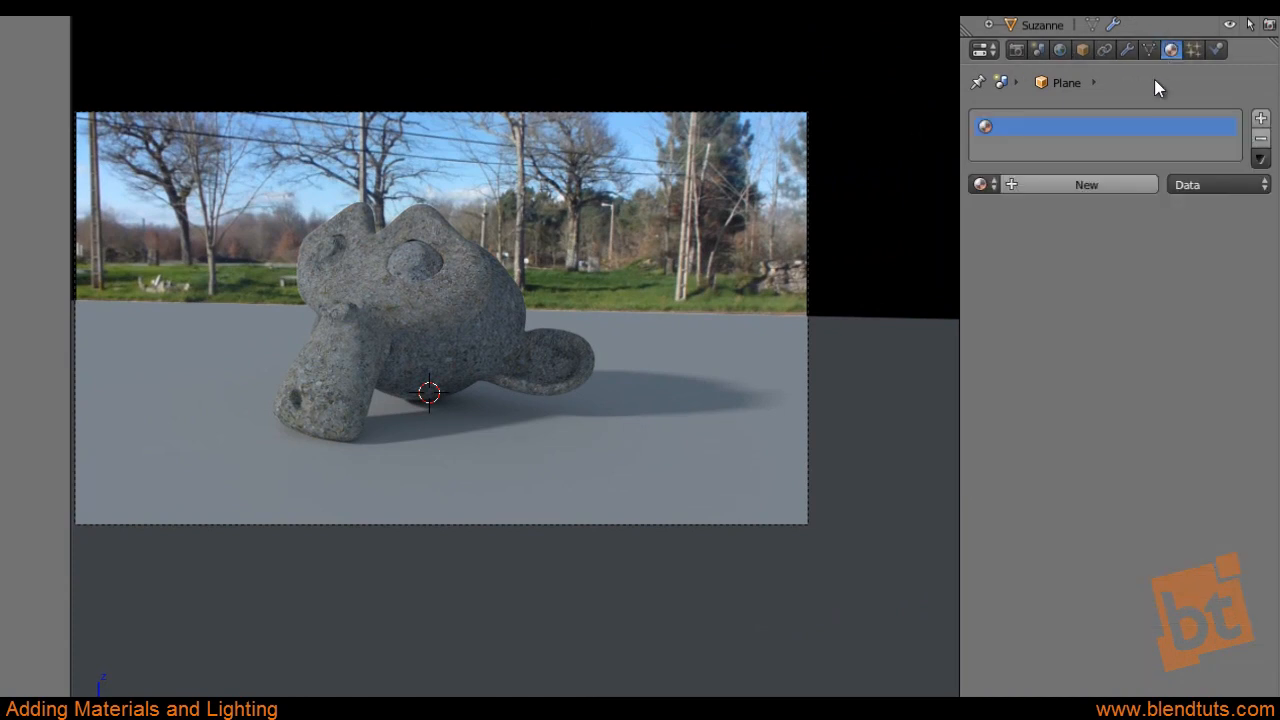
Create a new material named Diffuse on the ground plane and unlink it from the plane
{"action": "left_click", "coordinate": [1071, 185]}
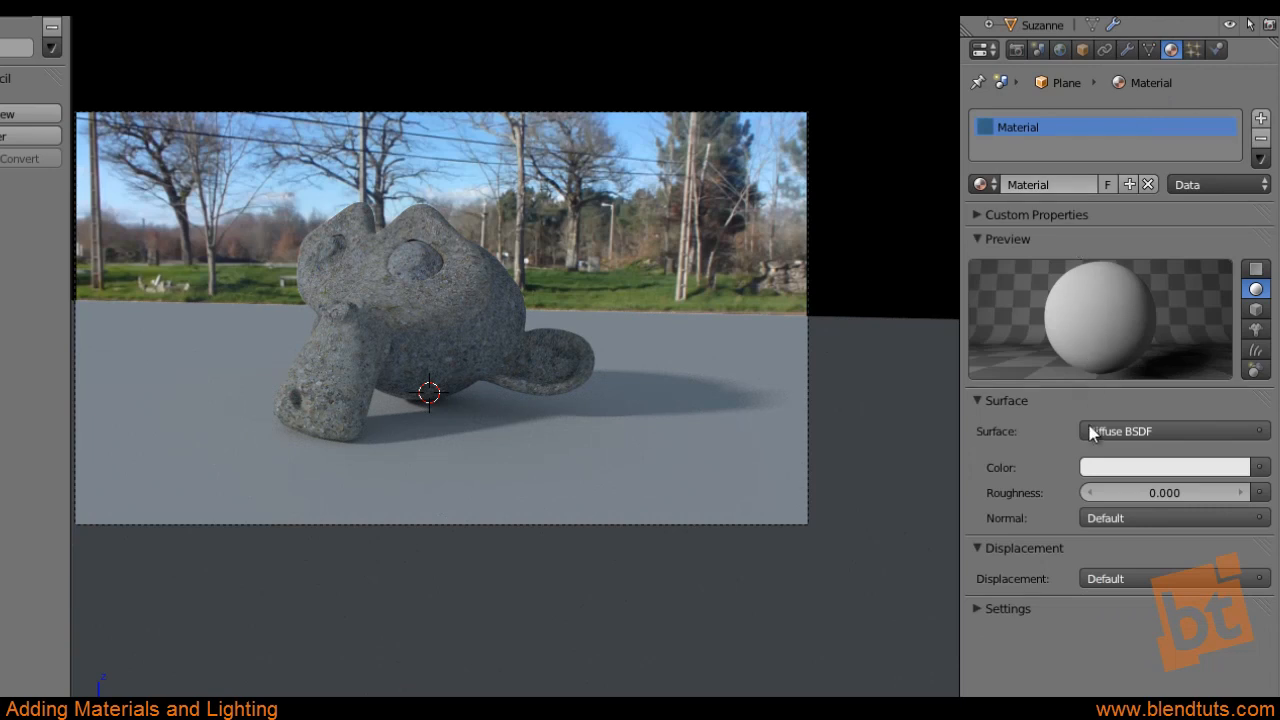
{"action": "double_click", "coordinate": [1076, 184]}
{"action": "type", "text": "Diffuse"}
{"action": "key", "text": "Return"}
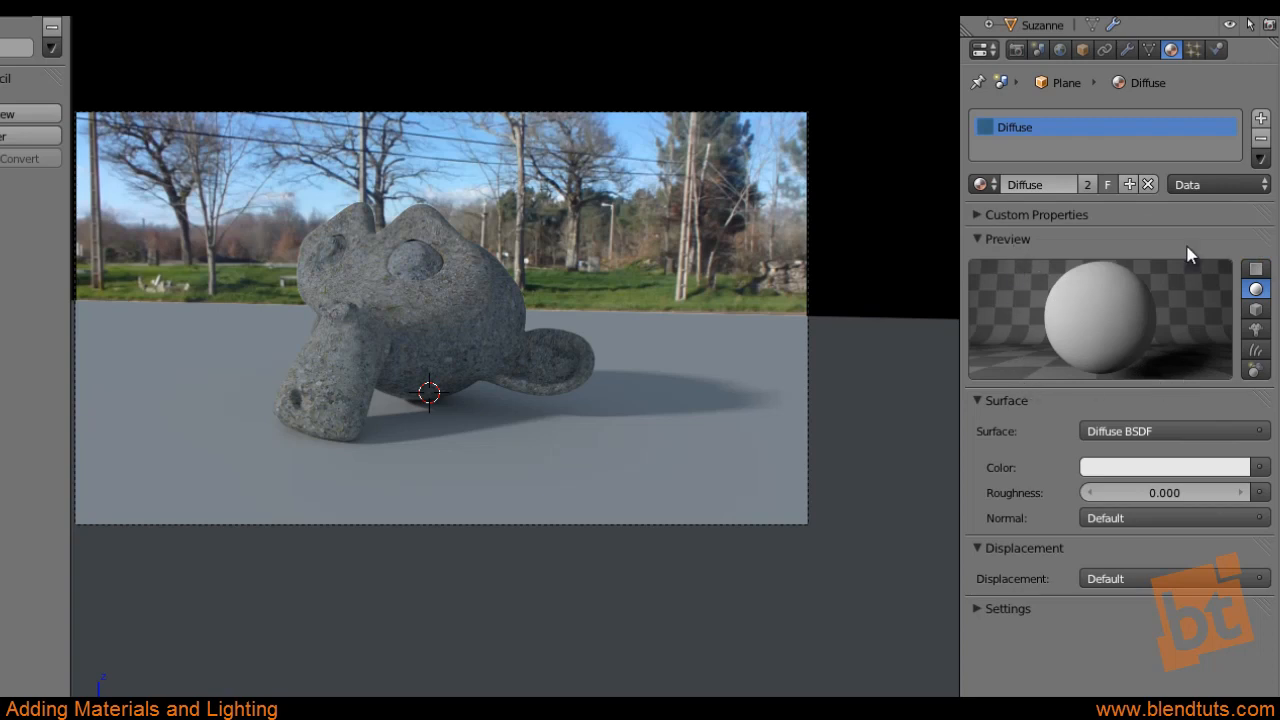
{"action": "left_click", "coordinate": [1151, 184]}
Create a new material for the ground plane and name it Floor
{"action": "left_click", "coordinate": [1082, 184]}
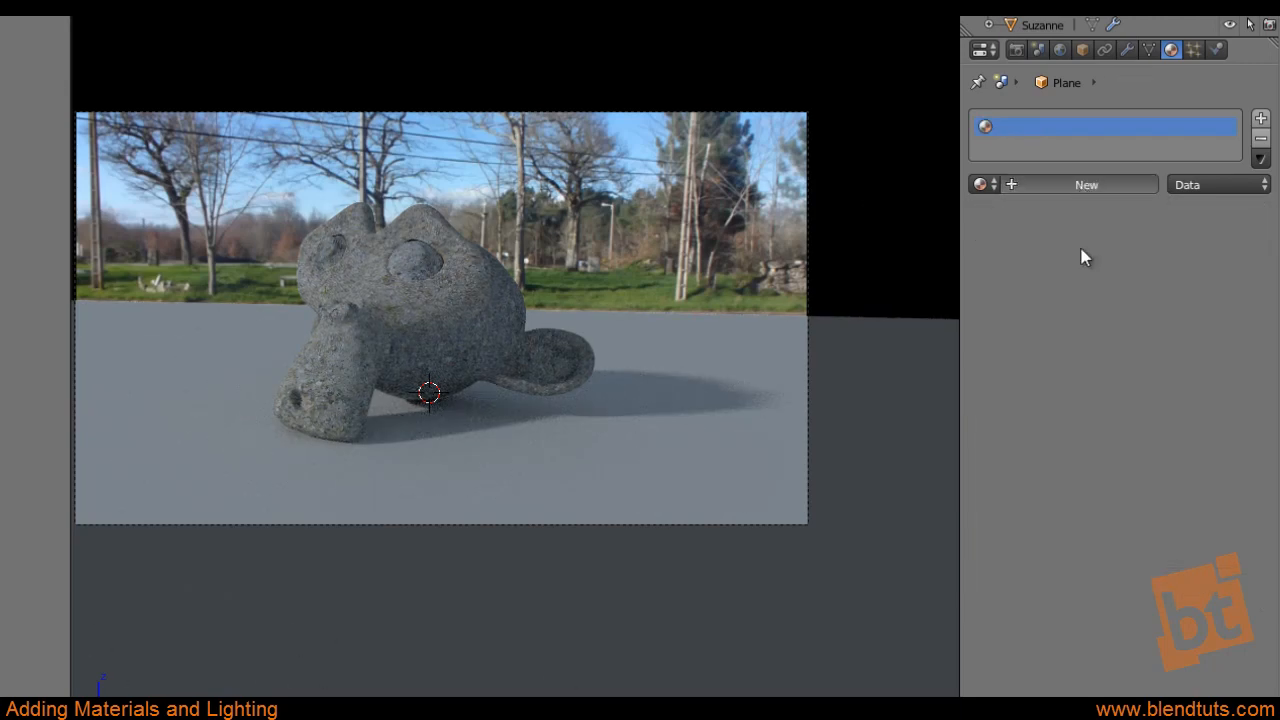
{"action": "left_click", "coordinate": [1059, 184]}
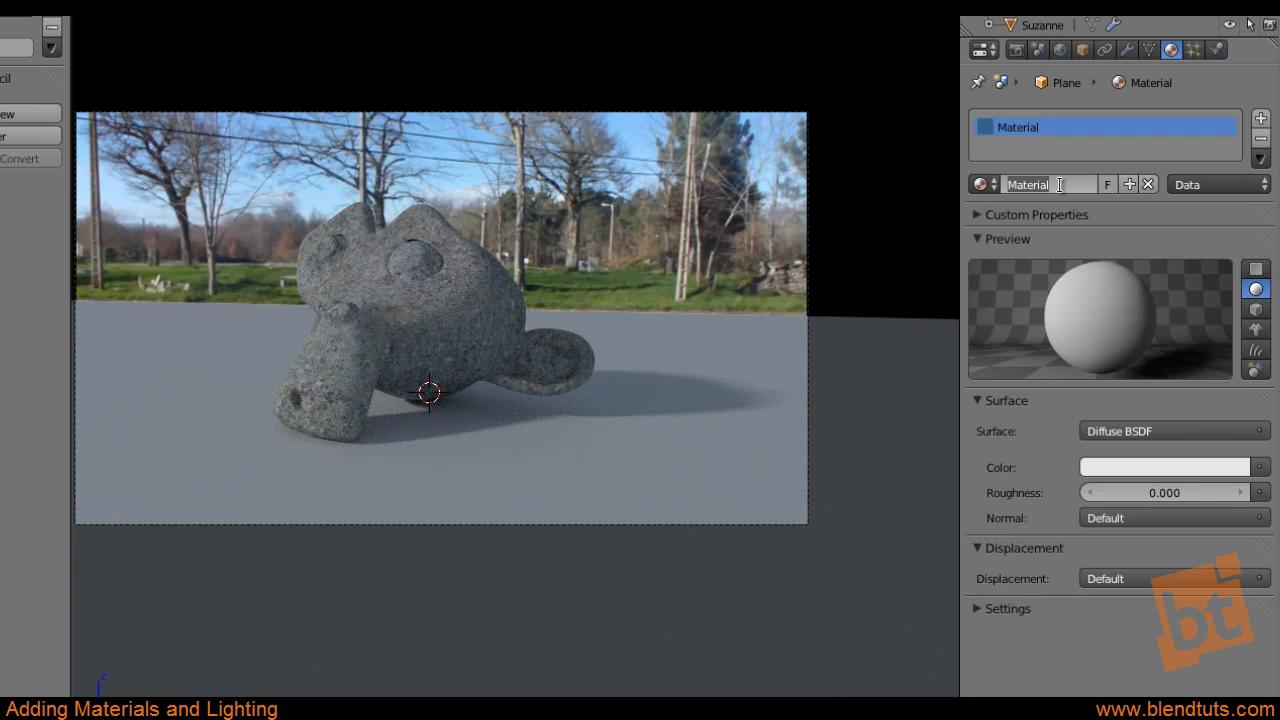
{"action": "type", "text": "Floor"}
{"action": "key", "text": "Return"}
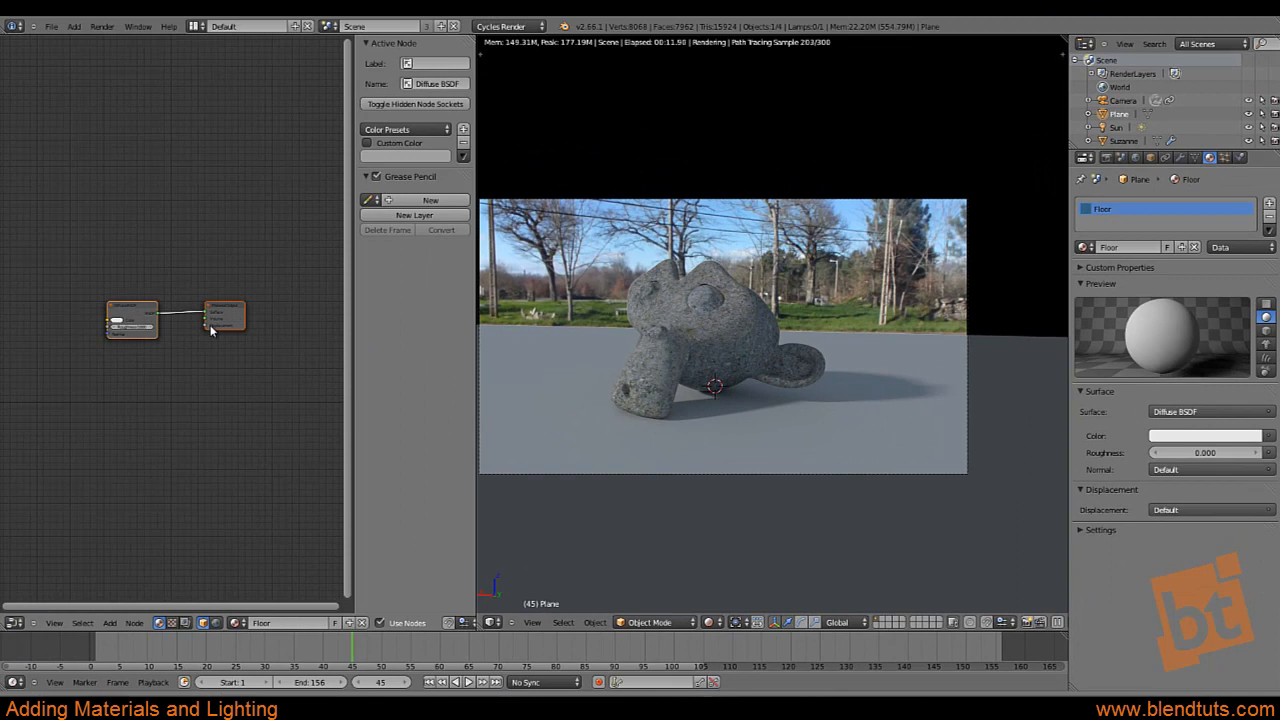
Hide the Node Editor's sidebar and change the Floor material's Diffuse BSDF color to a salmon red
{"action": "key", "text": "n"}
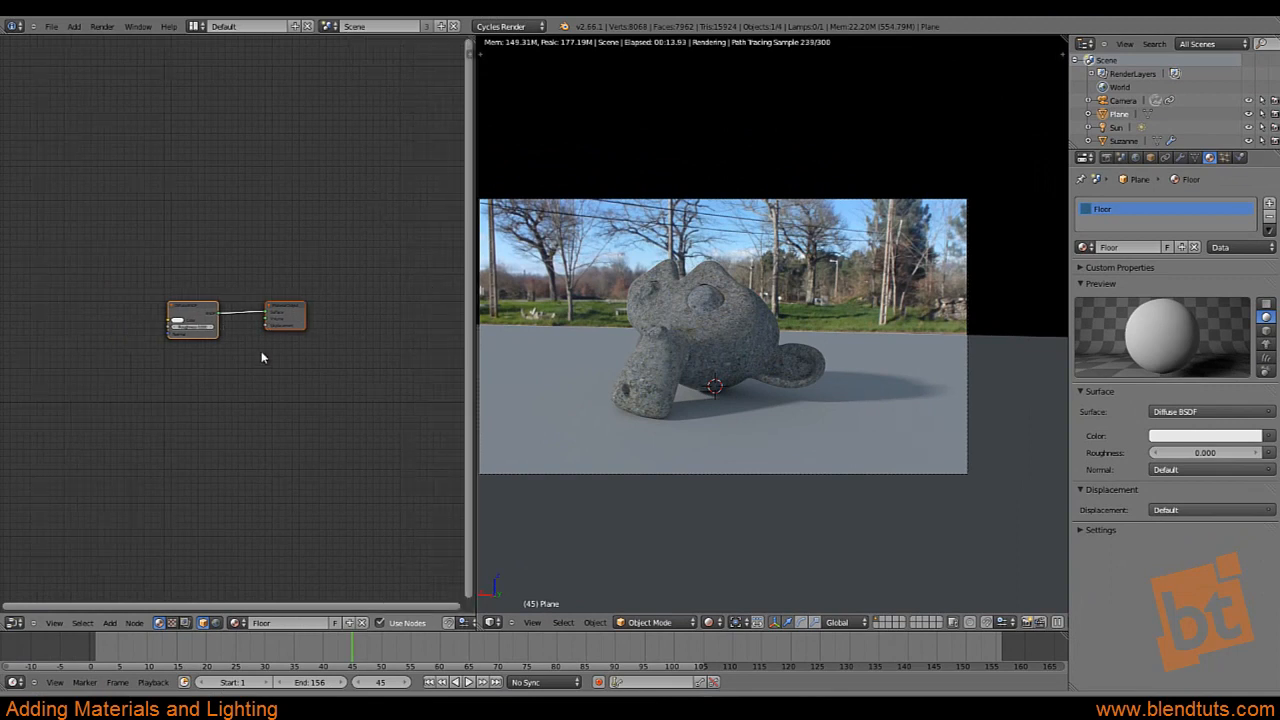
{"action": "scroll", "coordinate": [262, 357], "scroll_direction": "up", "scroll_amount": 4}
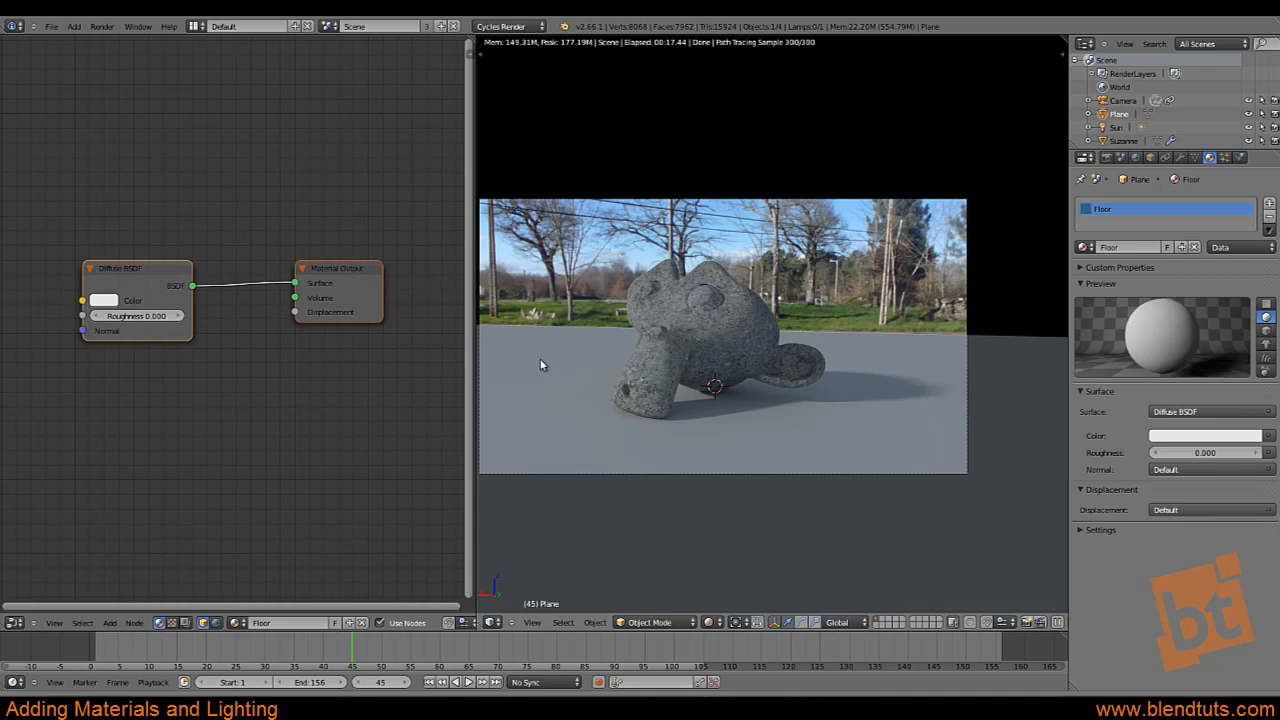
{"action": "left_click", "coordinate": [104, 300]}
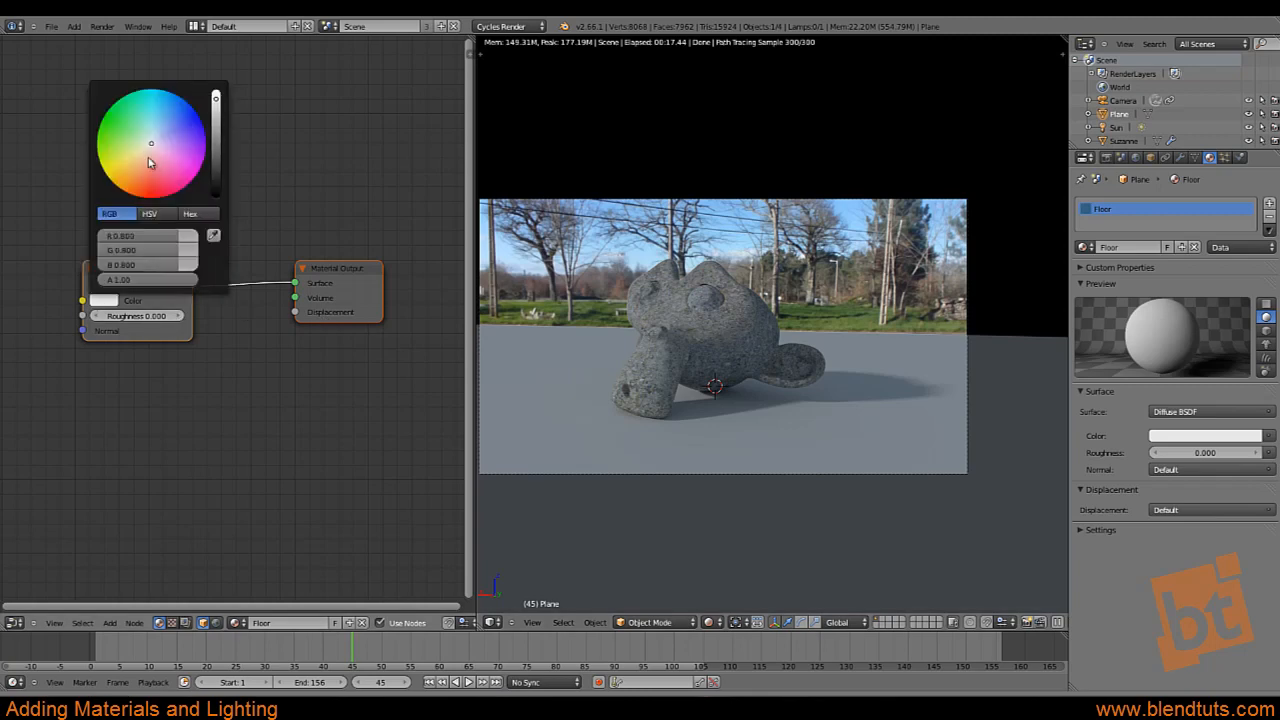
{"action": "left_click_drag", "start_coordinate": [149, 163], "coordinate": [147, 194]}
{"action": "left_click_drag", "start_coordinate": [147, 188], "coordinate": [148, 183]}
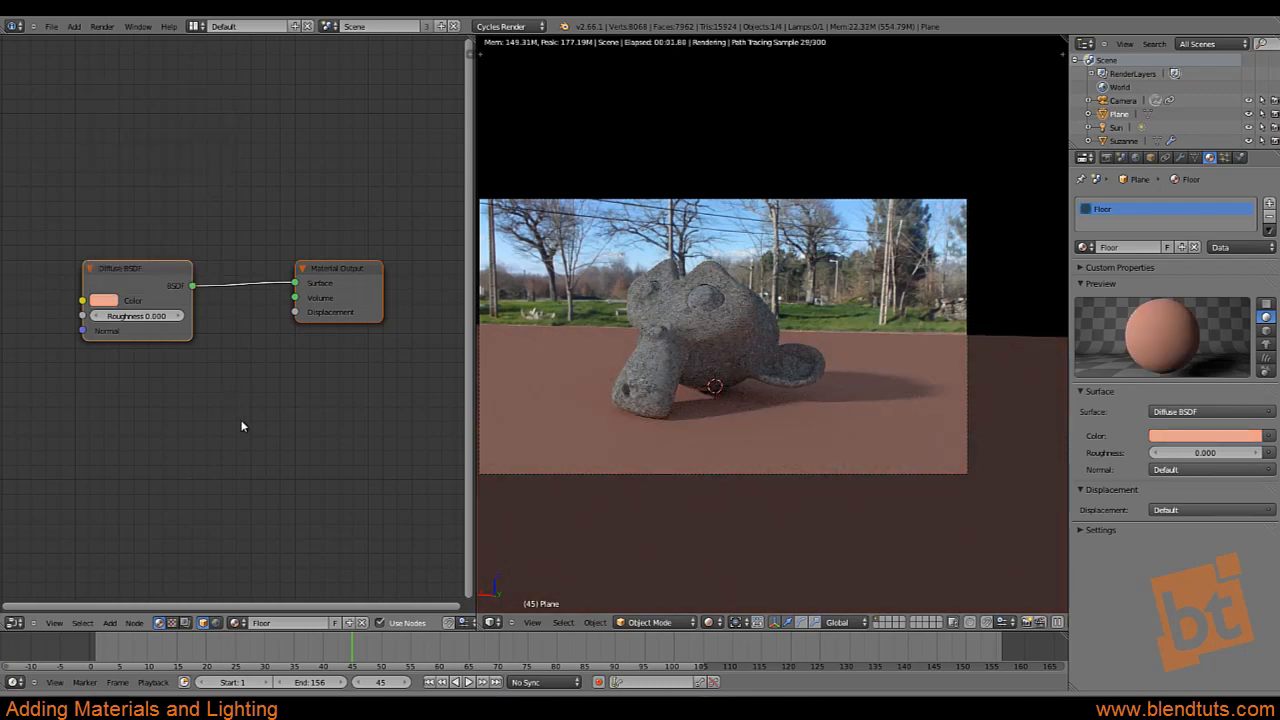
Examine the floor's color bounce on Suzanne up close and try a green color on the Diffuse BSDF
{"action": "scroll", "coordinate": [723, 353], "scroll_direction": "up", "scroll_amount": 4}
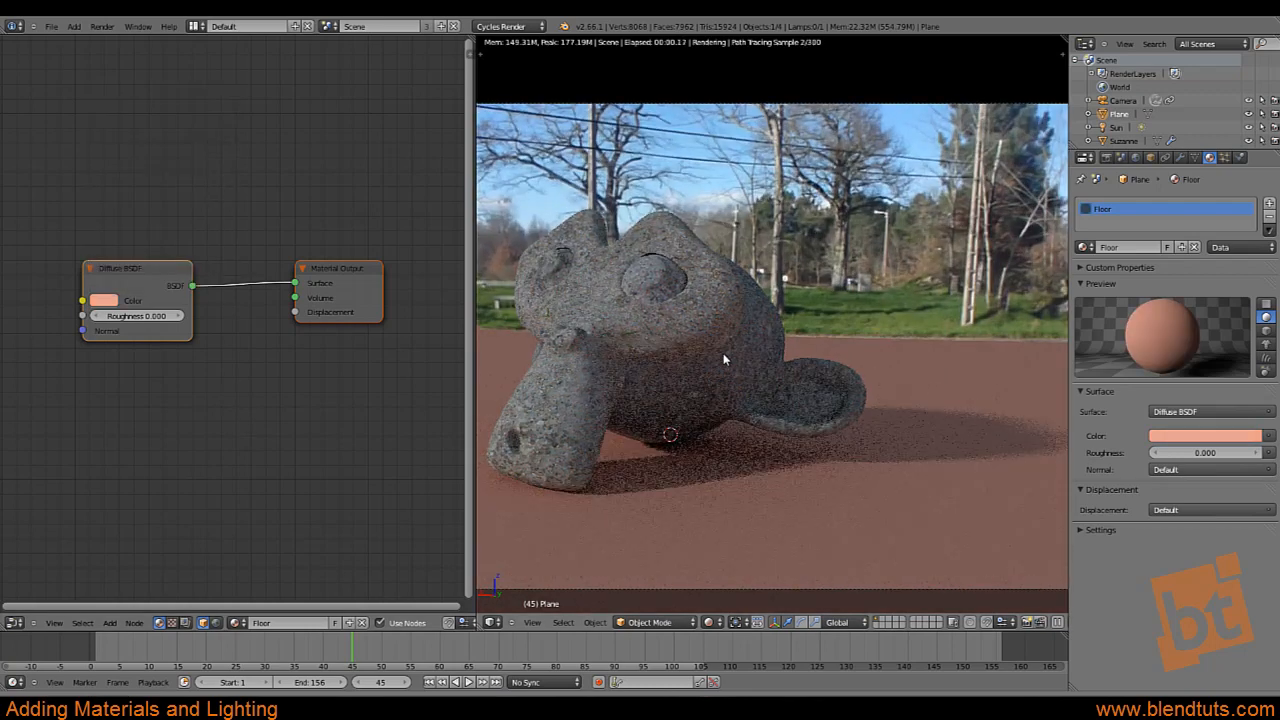
{"action": "middle_click_drag", "start_coordinate": [791, 348], "coordinate": [839, 387]}
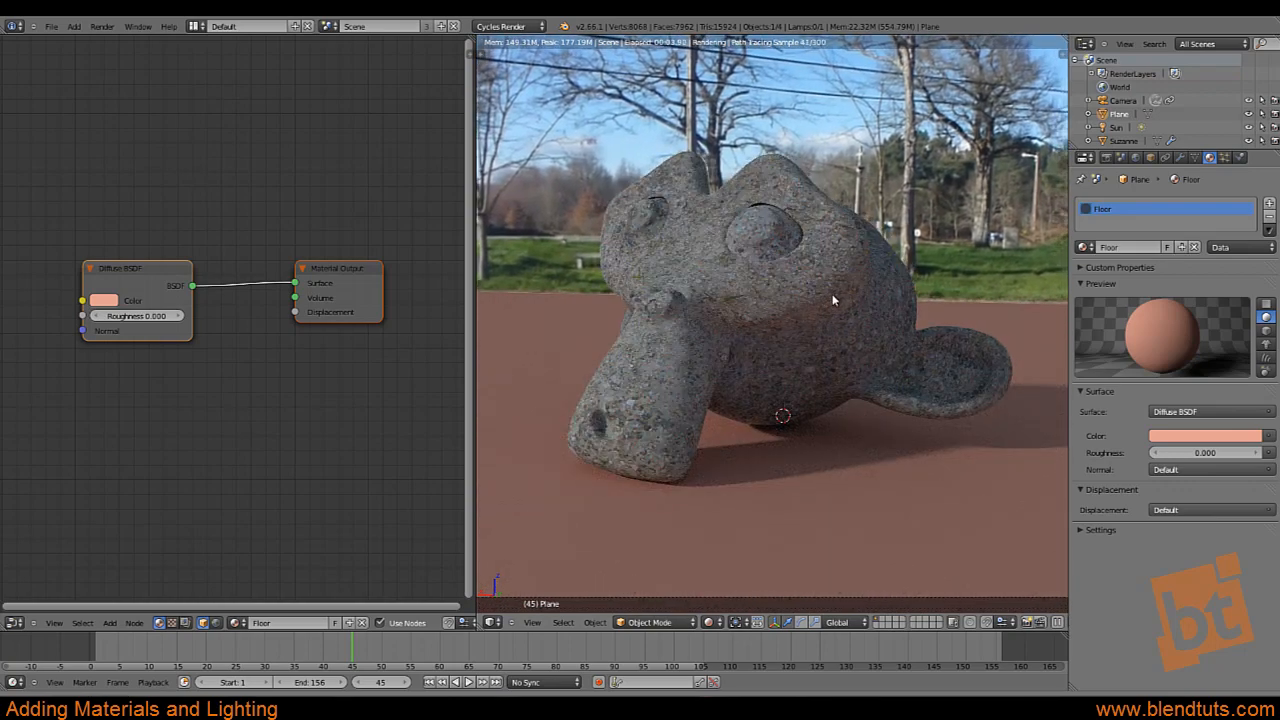
{"action": "left_click", "coordinate": [103, 300]}
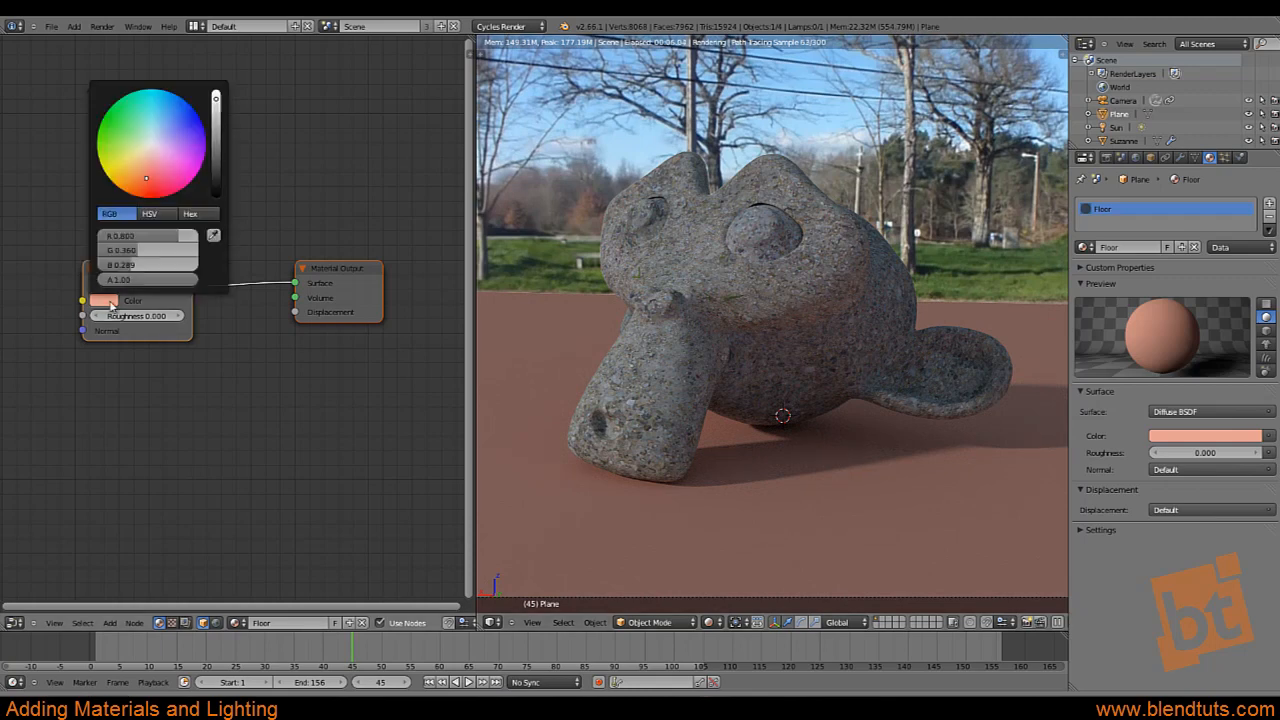
{"action": "left_click", "coordinate": [114, 130]}
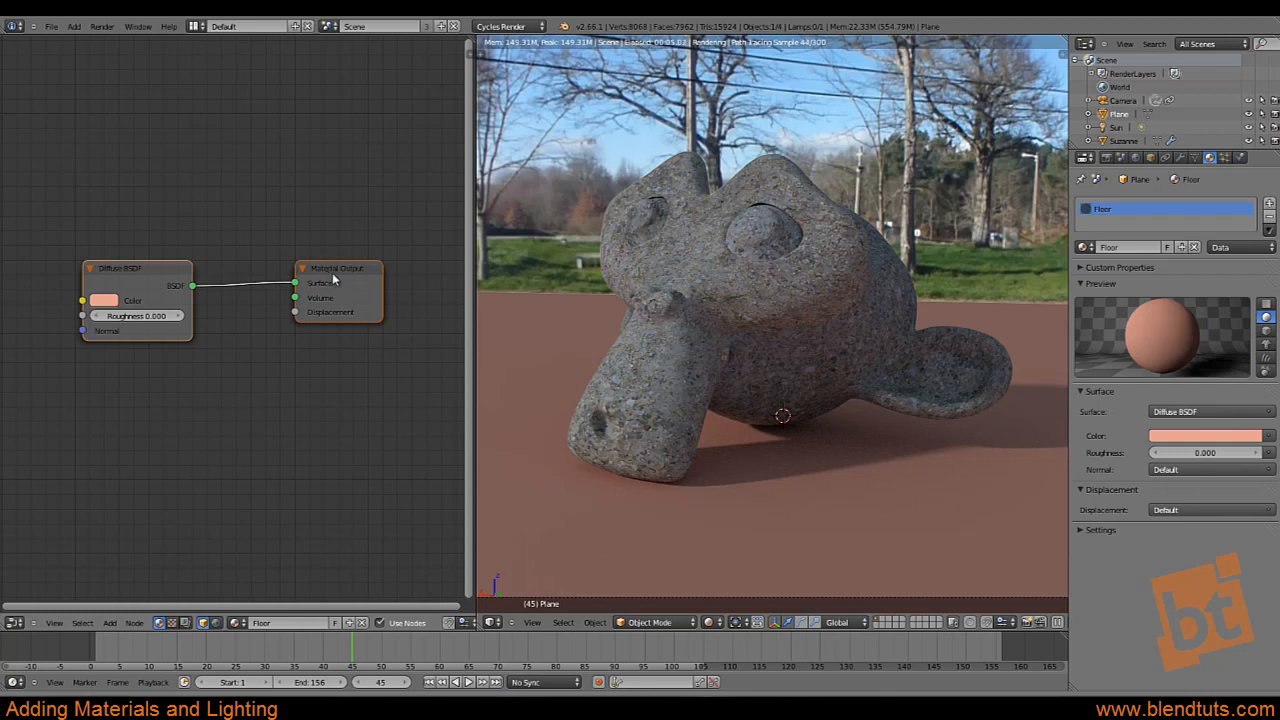
Spread the Diffuse BSDF and Material Output nodes apart to leave room for more nodes between them
{"action": "left_click_drag", "start_coordinate": [330, 278], "coordinate": [450, 353]}
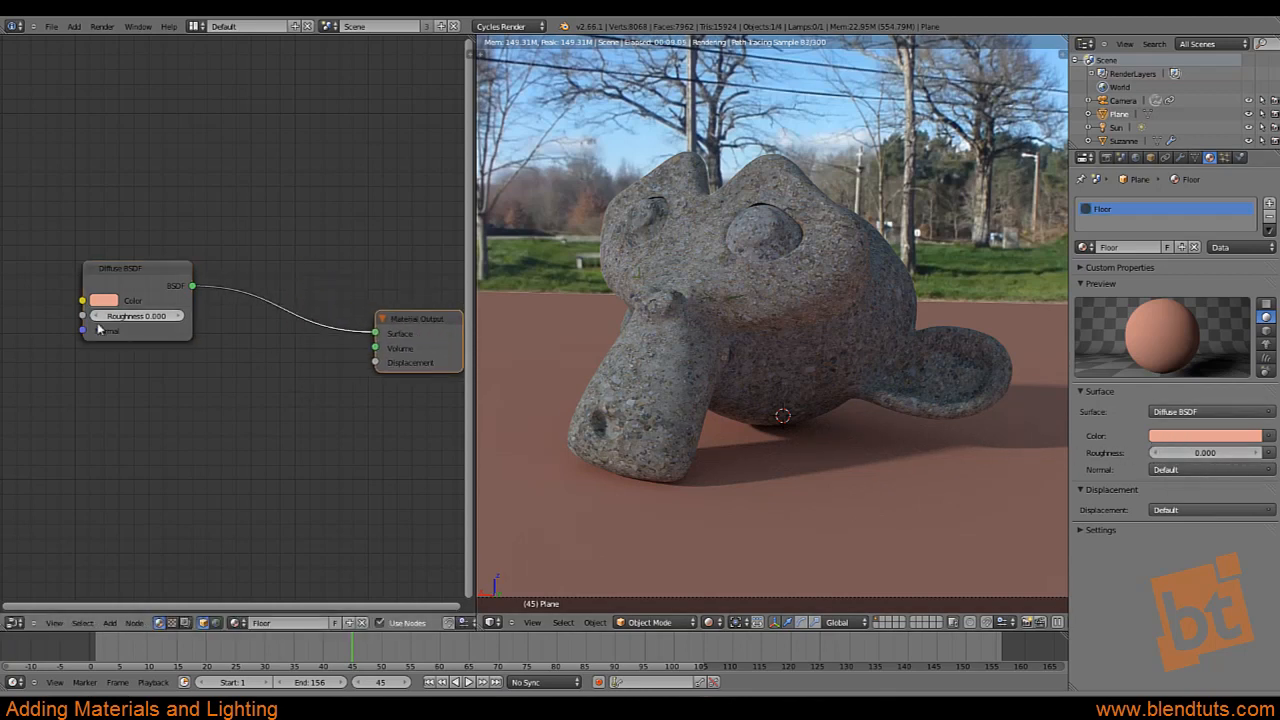
{"action": "middle_click_drag", "start_coordinate": [228, 353], "coordinate": [200, 330]}
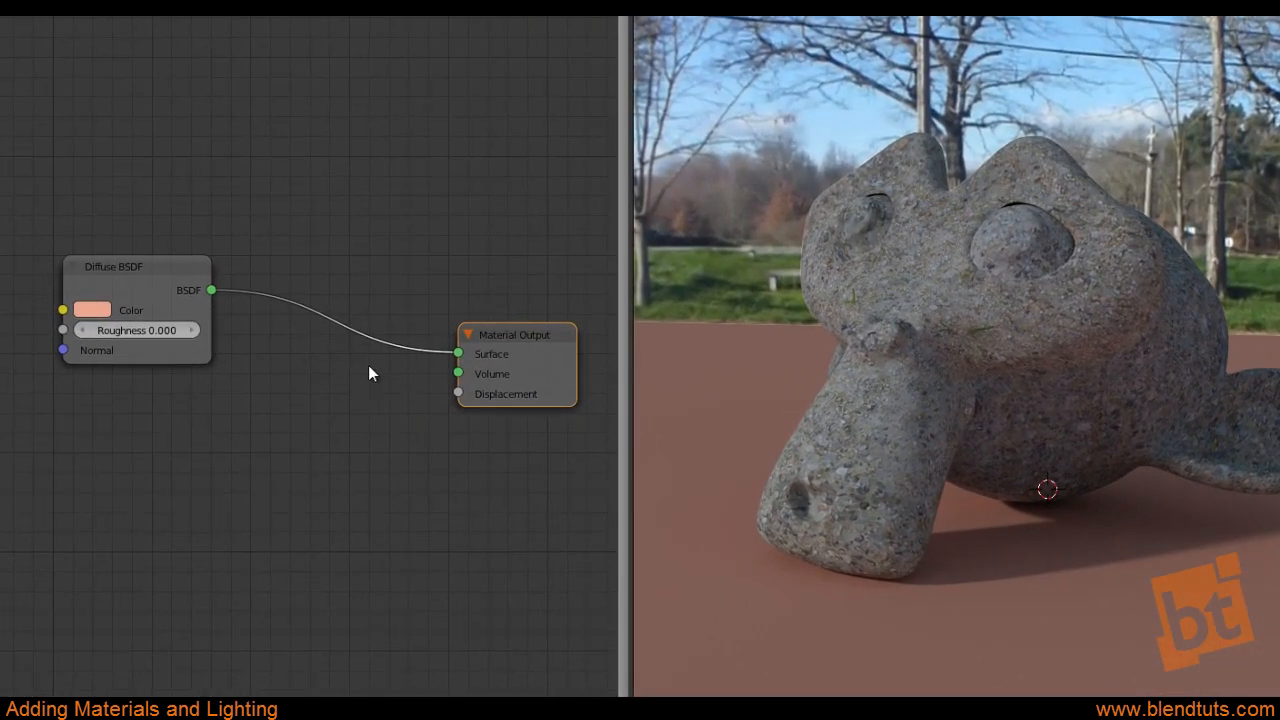
{"action": "scroll", "coordinate": [369, 373], "scroll_direction": "down", "scroll_amount": 1}
{"action": "left_click_drag", "start_coordinate": [493, 341], "coordinate": [537, 337]}
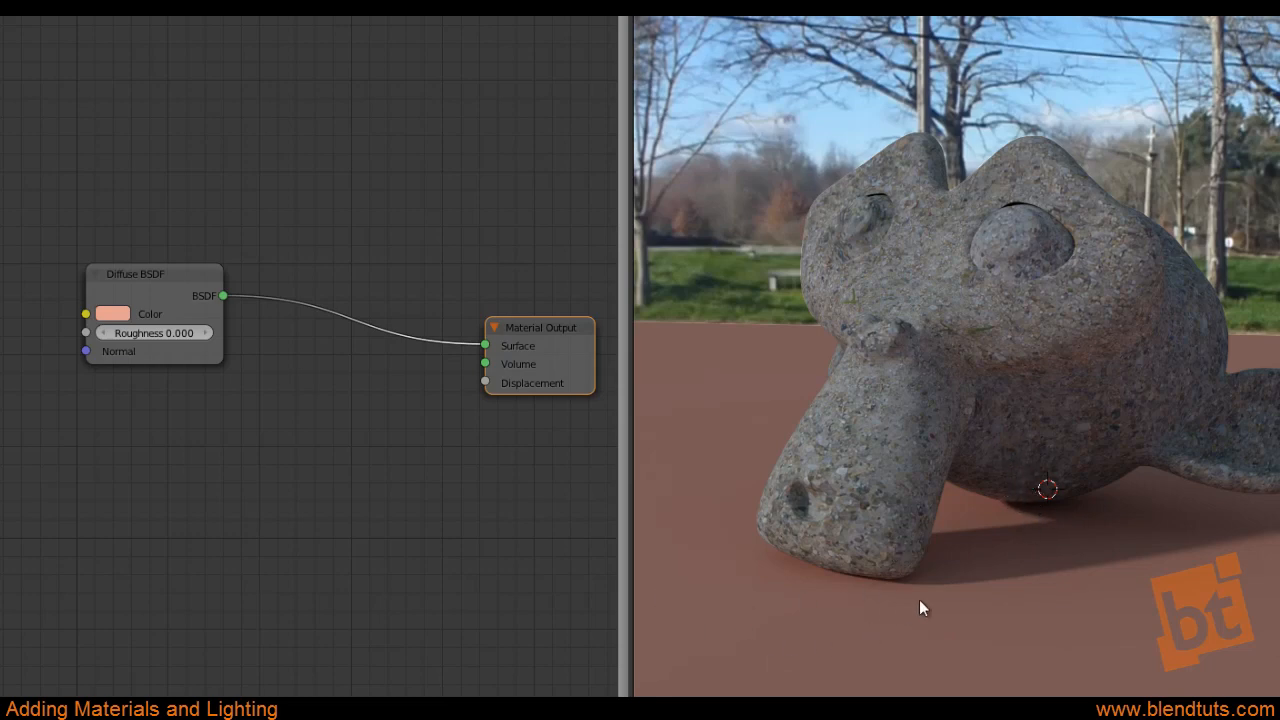
{"action": "key", "text": "KP_0"}
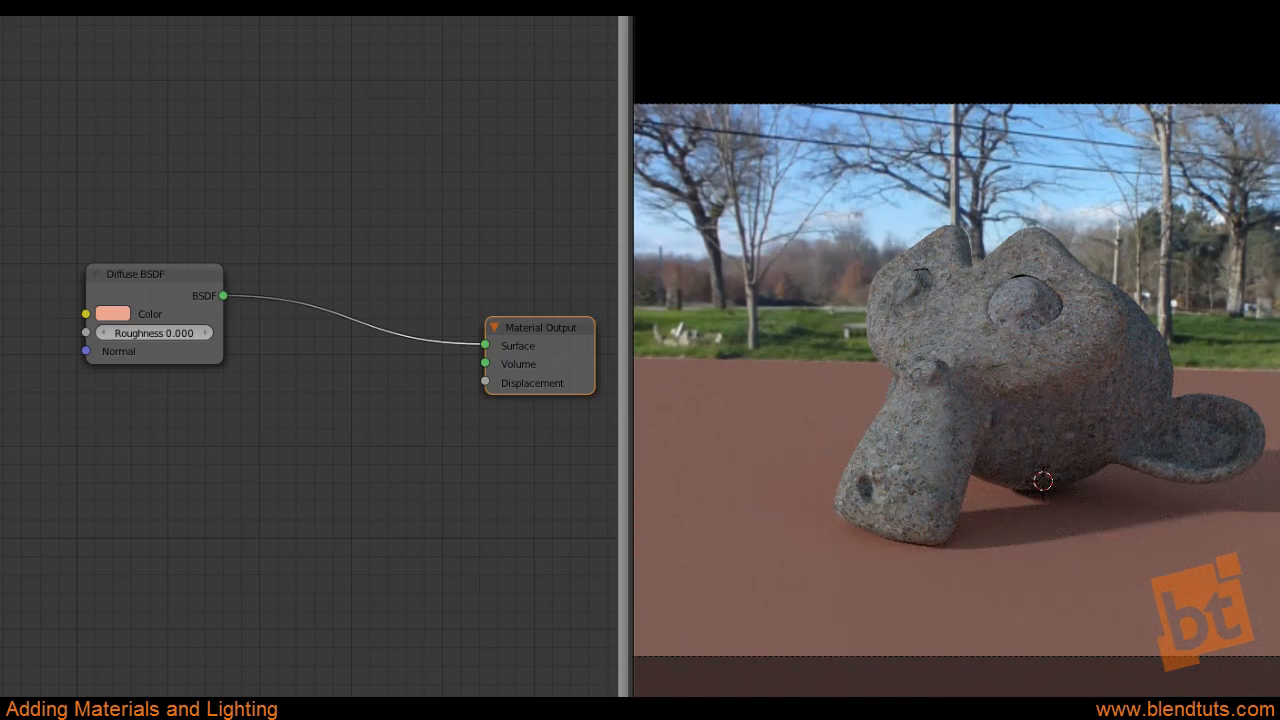
{"action": "left_click_drag", "start_coordinate": [158, 291], "coordinate": [90, 298]}
Add a Mix Shader node and insert it into the link between the Diffuse BSDF and the Material Output
{"action": "key", "text": "shift+a"}
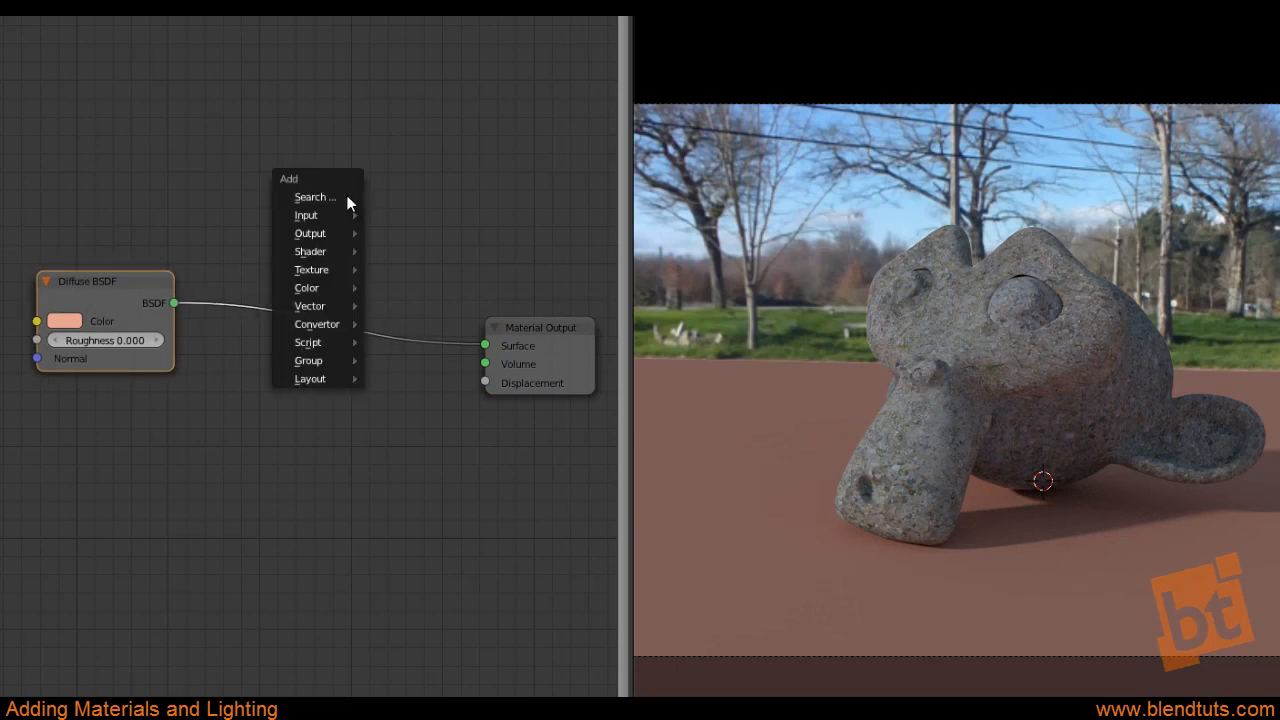
{"action": "mouse_move", "coordinate": [317, 252]}
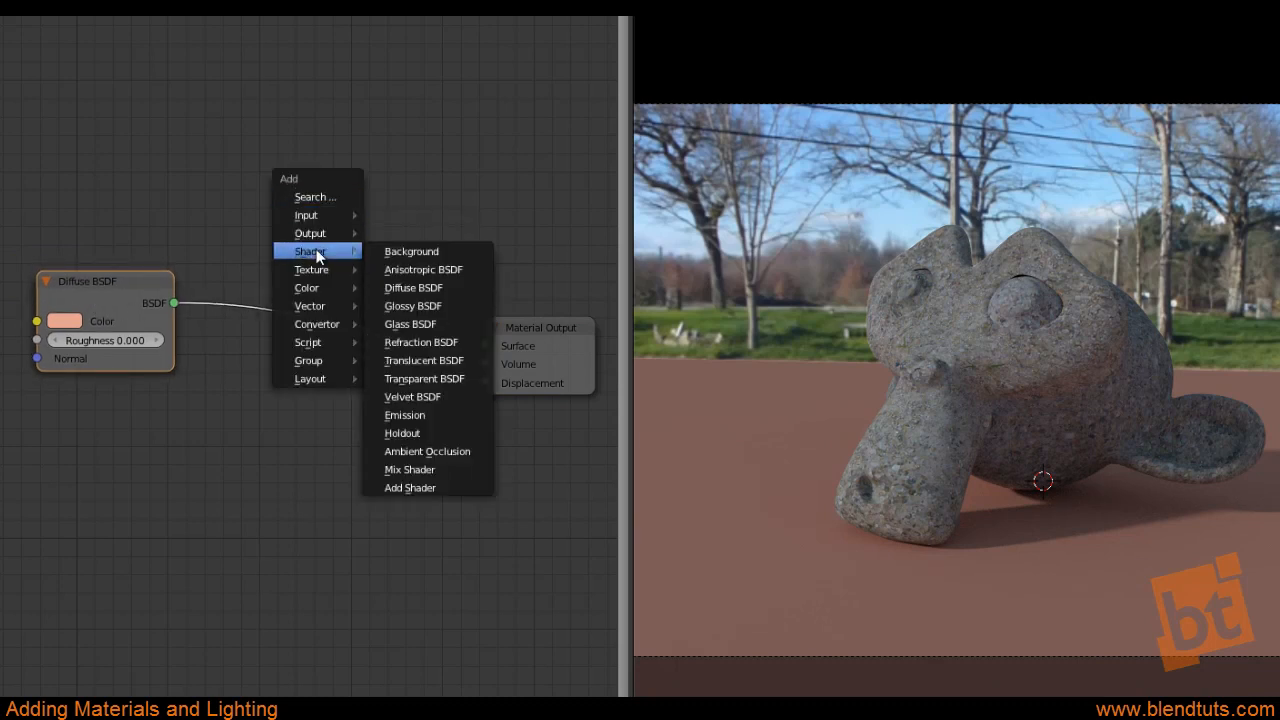
{"action": "left_click", "coordinate": [410, 470]}
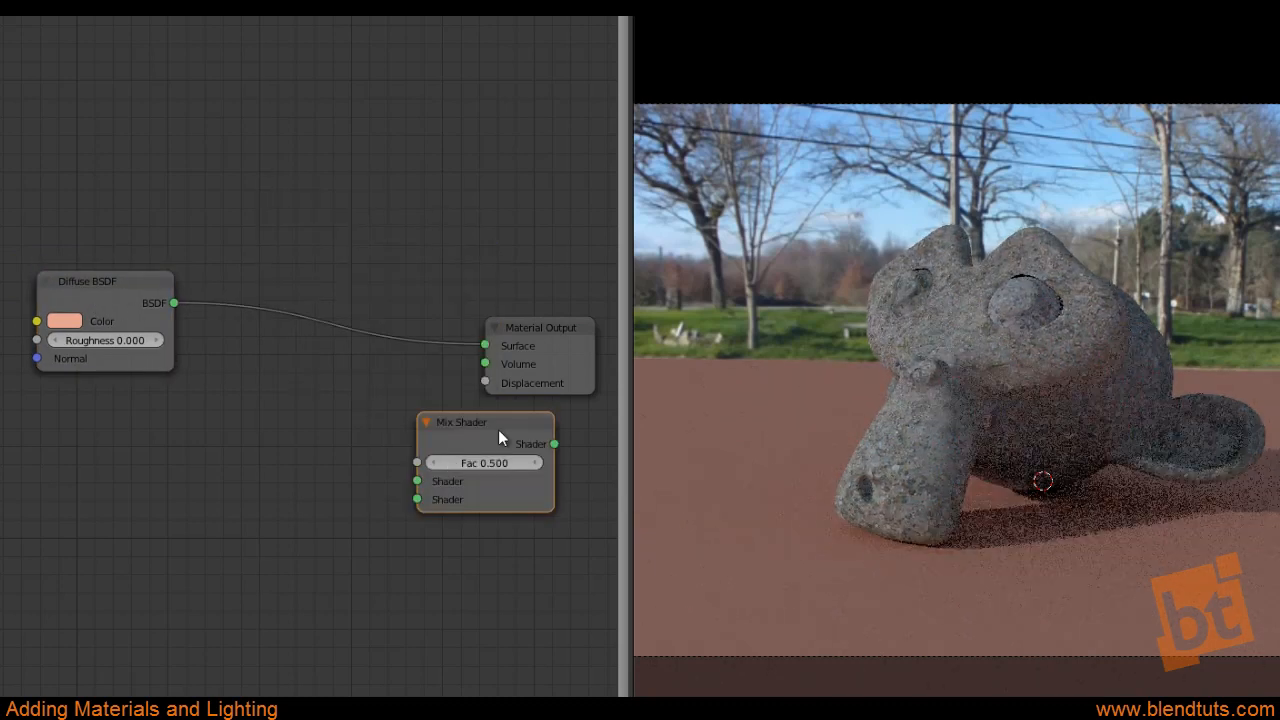
{"action": "left_click", "coordinate": [328, 299]}
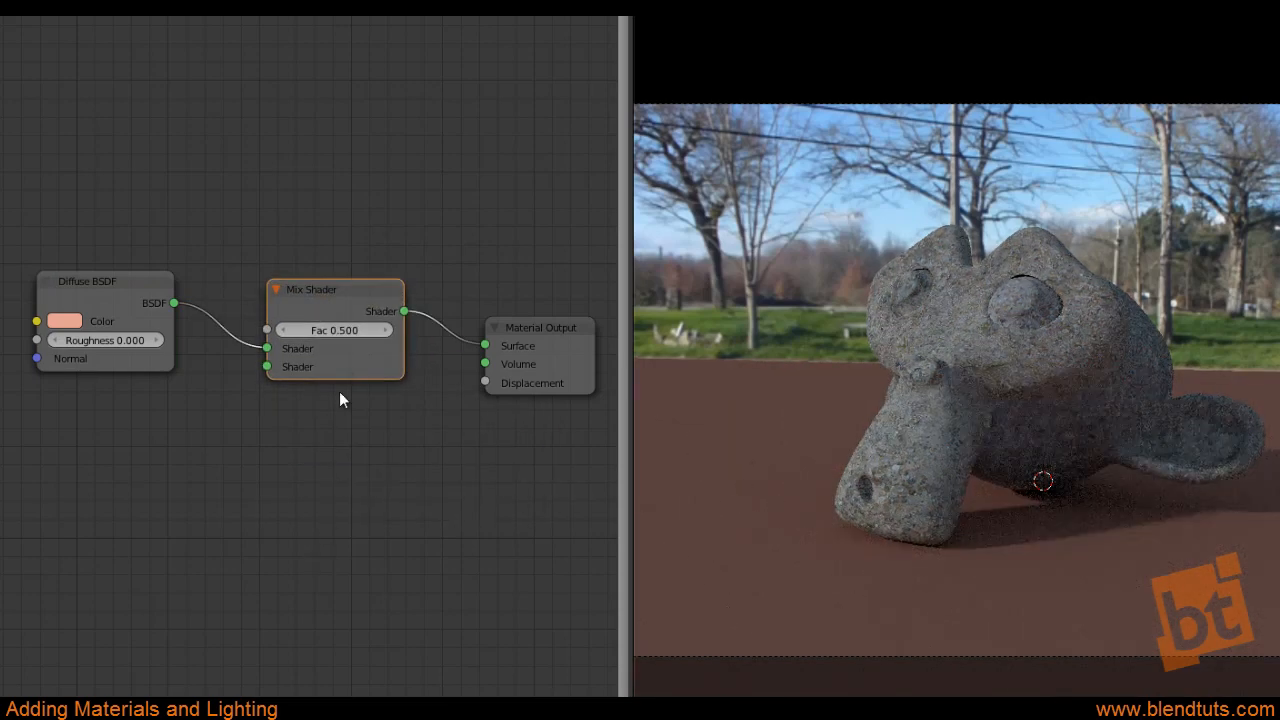
{"action": "left_click_drag", "start_coordinate": [337, 303], "coordinate": [331, 357]}
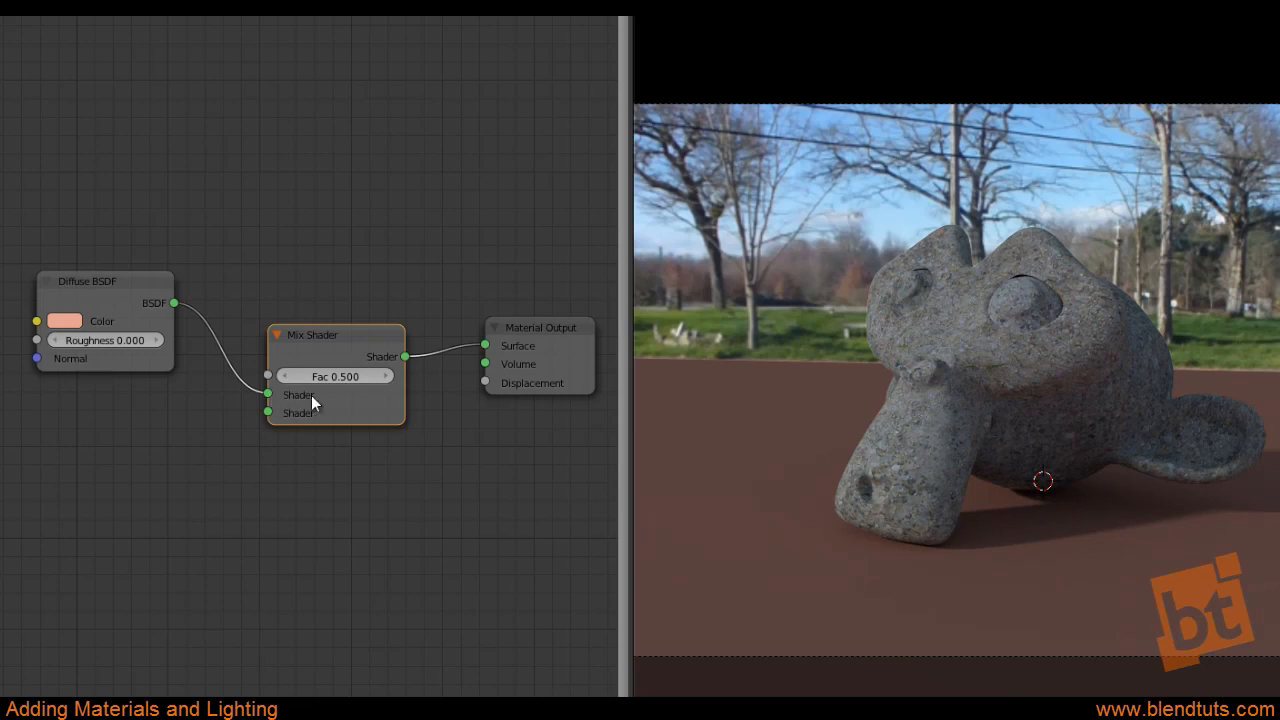
Add a Transparent BSDF node below the Diffuse BSDF and connect it to the Mix Shader's second Shader input
{"action": "left_click", "coordinate": [120, 291]}
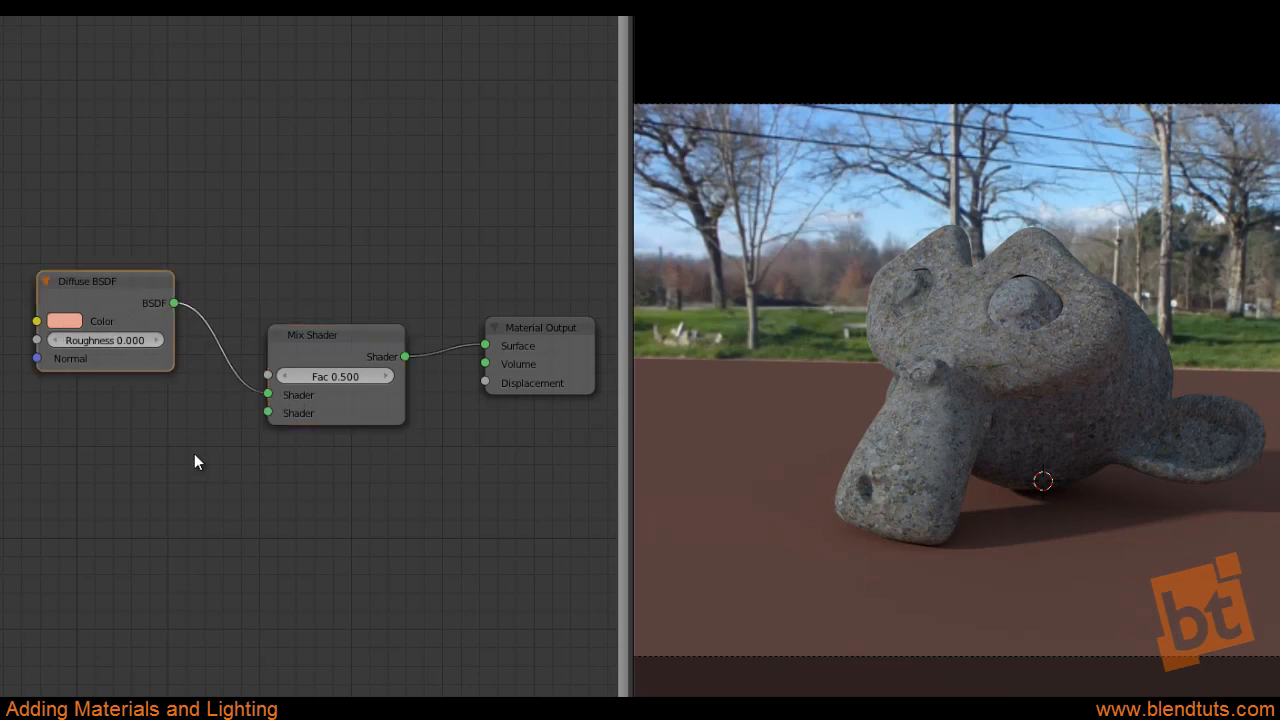
{"action": "middle_click_drag", "start_coordinate": [194, 474], "coordinate": [213, 415]}
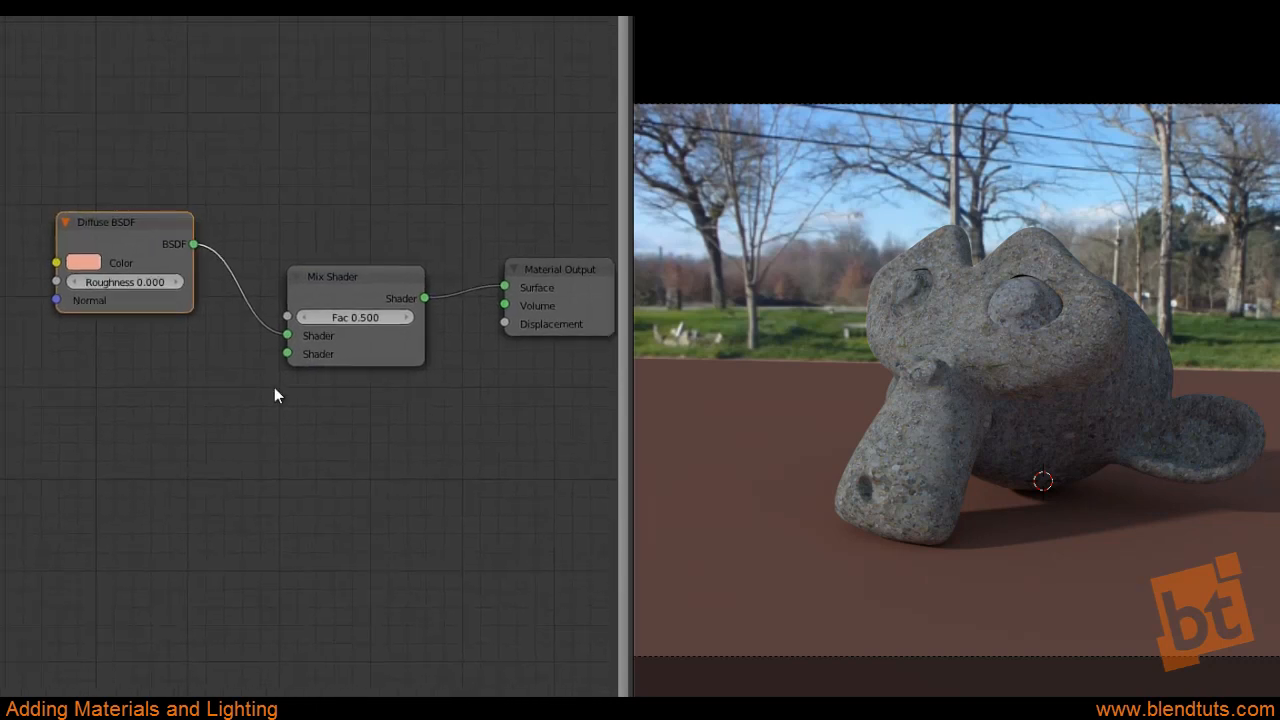
{"action": "key", "text": "shift+a"}
{"action": "mouse_move", "coordinate": [275, 389]}
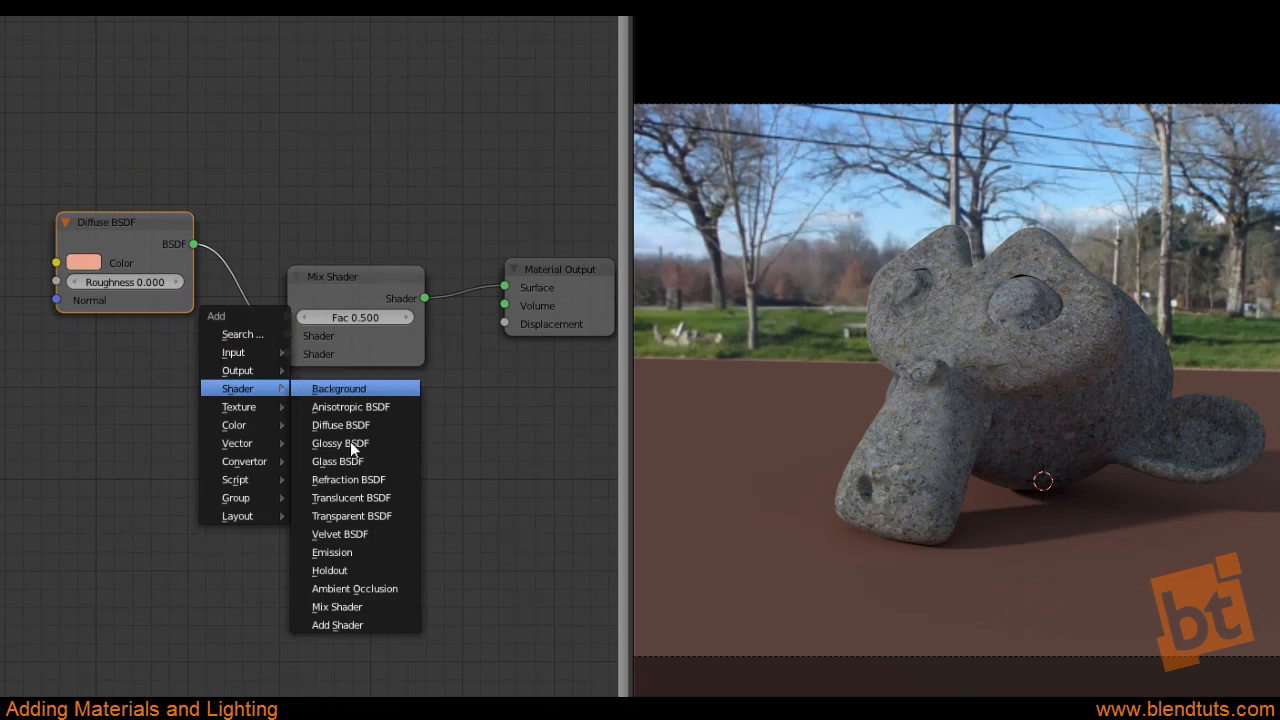
{"action": "left_click", "coordinate": [352, 516]}
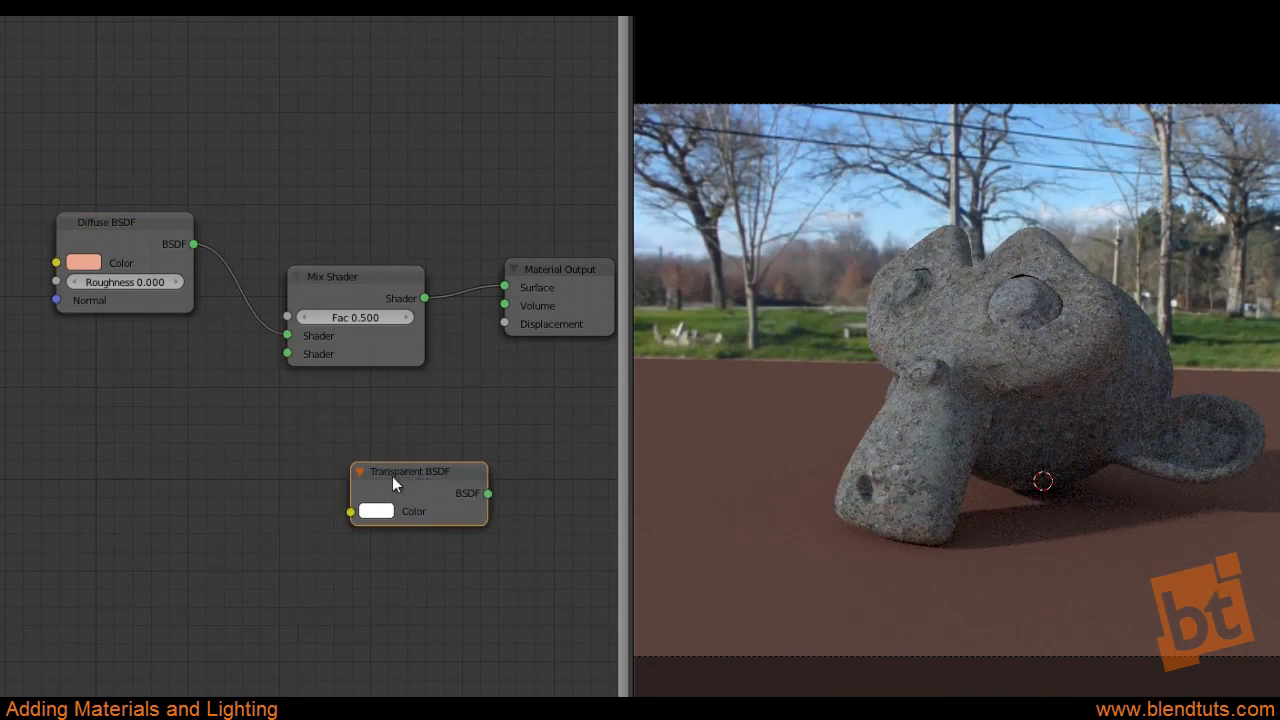
{"action": "left_click", "coordinate": [84, 419]}
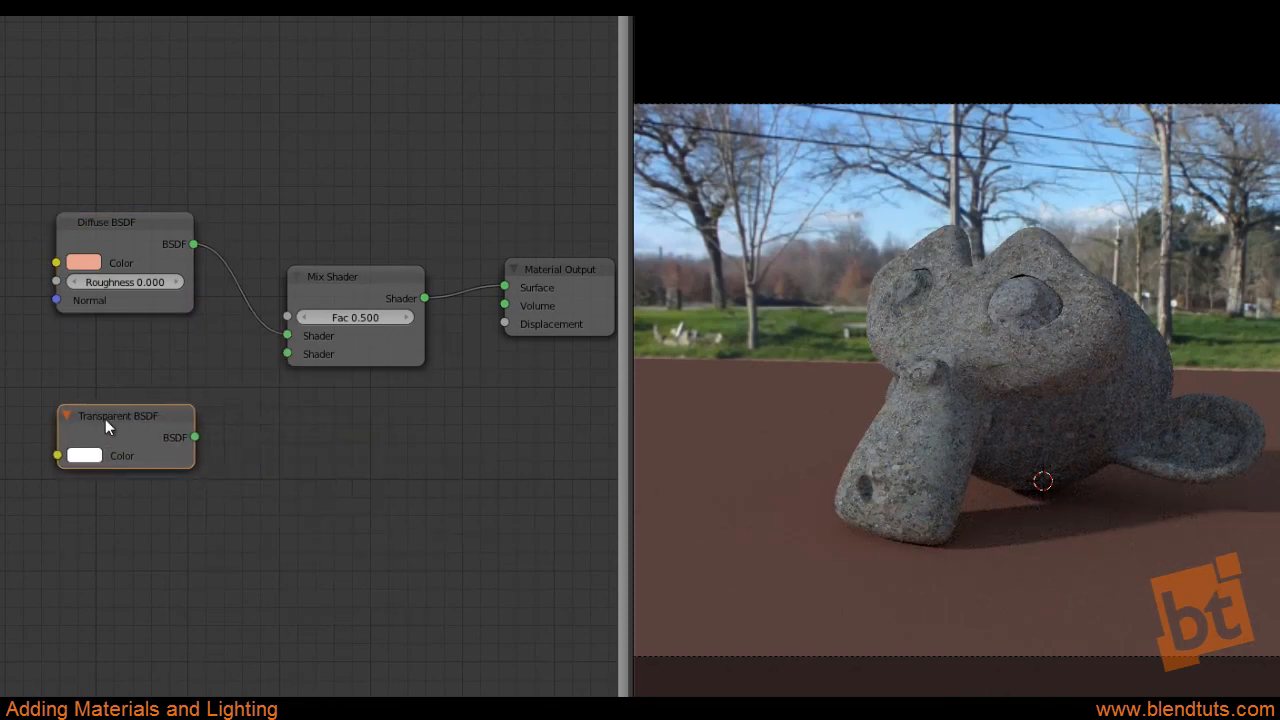
{"action": "left_click_drag", "start_coordinate": [195, 438], "coordinate": [287, 354]}
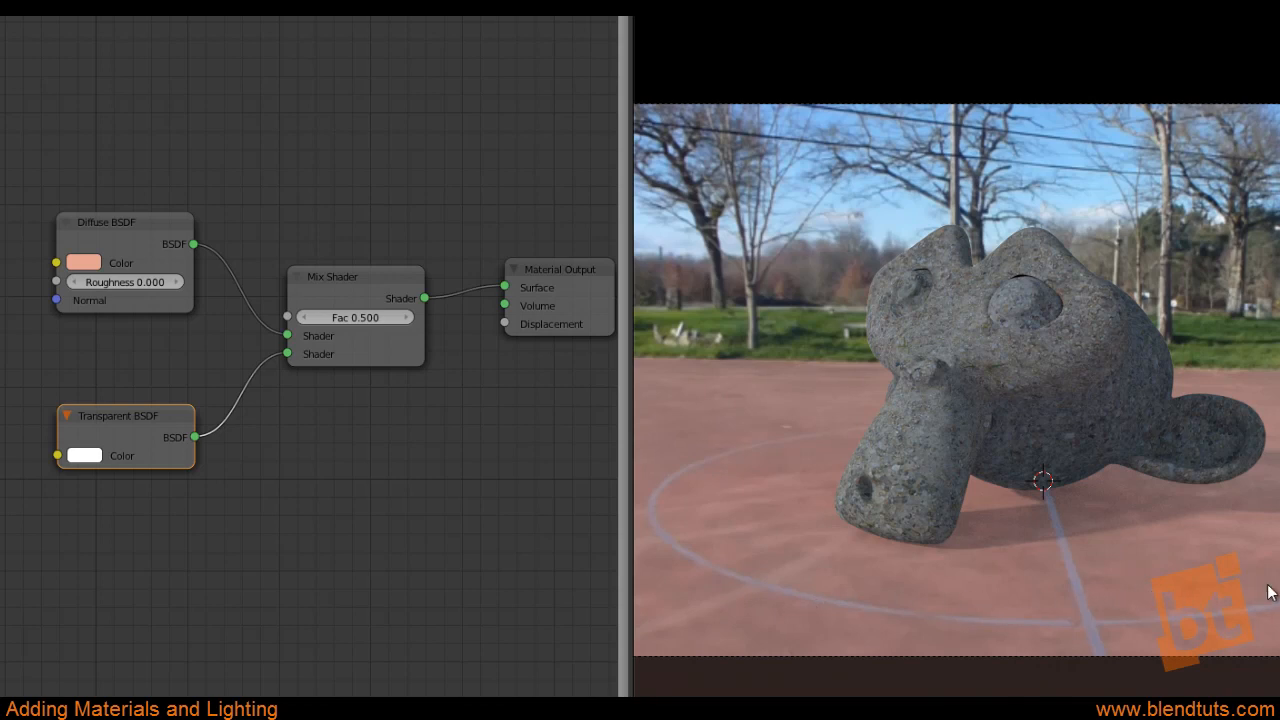
Try the Mix Shader's Fac at 1, 0 and 1 again to compare the fully transparent and fully diffuse floor
{"action": "left_click", "coordinate": [345, 319]}
{"action": "type", "text": "1"}
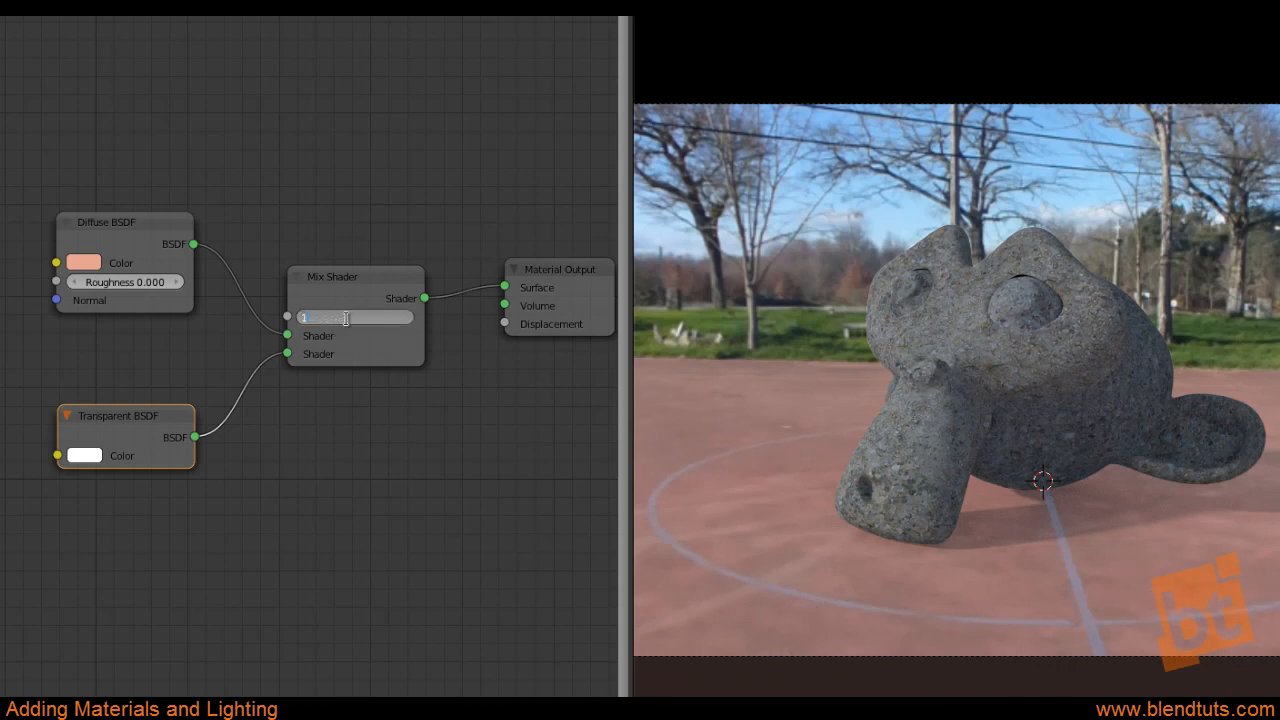
{"action": "key", "text": "Return"}
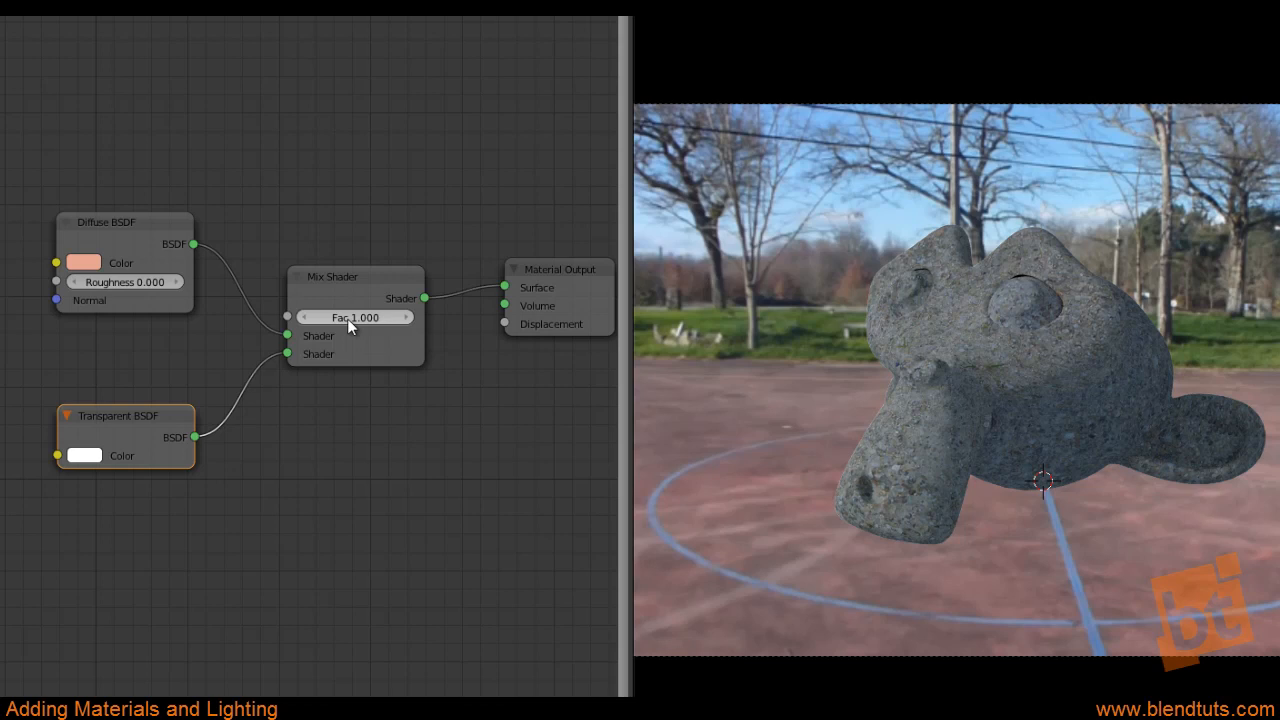
{"action": "left_click", "coordinate": [347, 318]}
{"action": "type", "text": "0"}
{"action": "key", "text": "Return"}
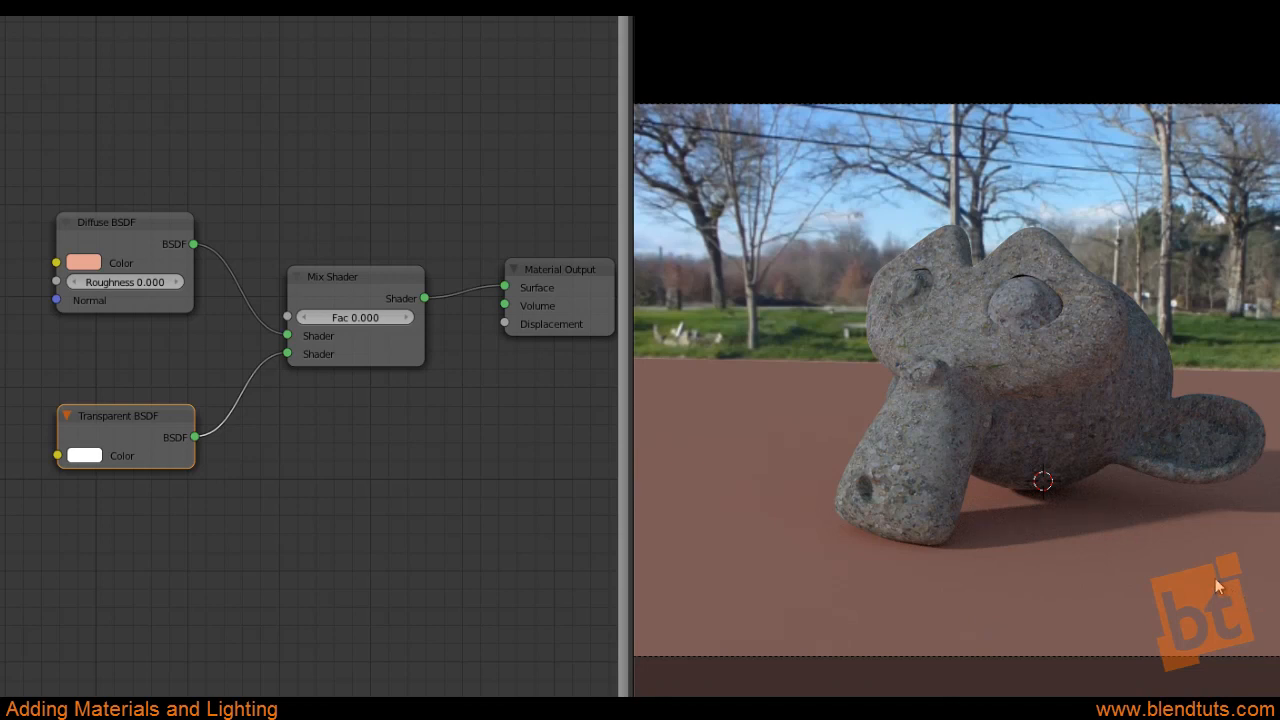
{"action": "left_click", "coordinate": [358, 316]}
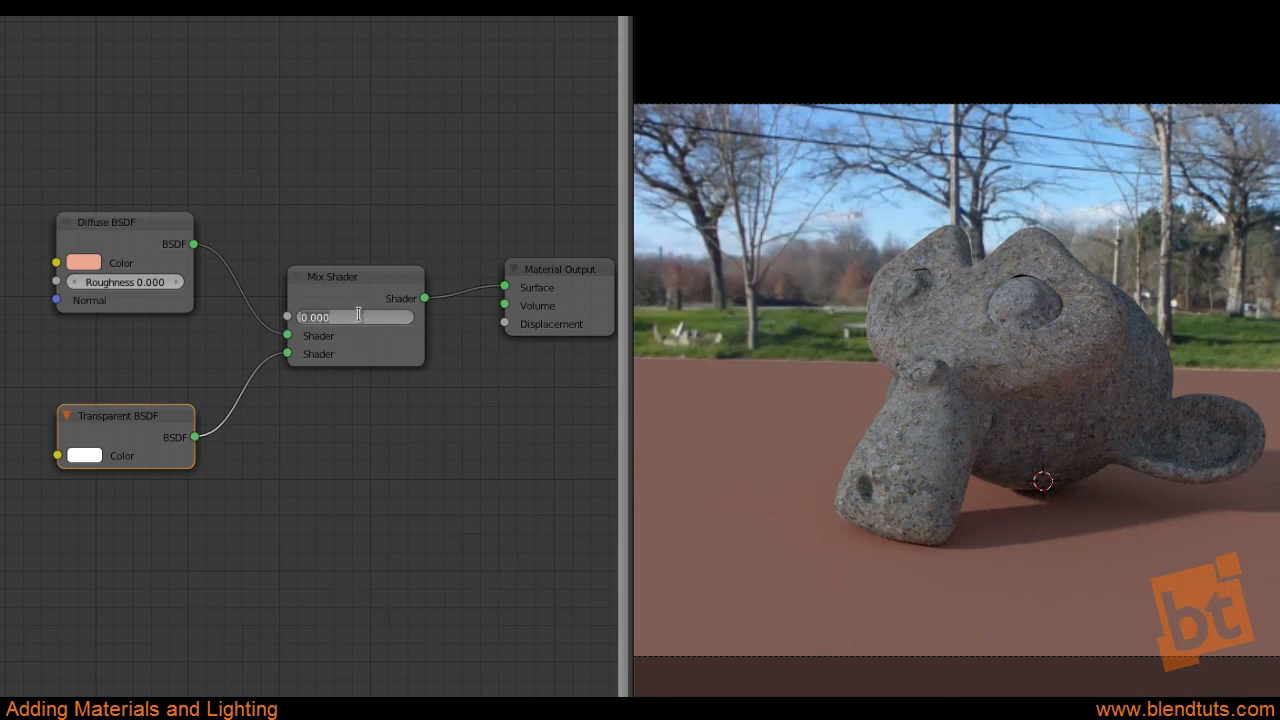
{"action": "type", "text": "1"}
{"action": "key", "text": "Return"}
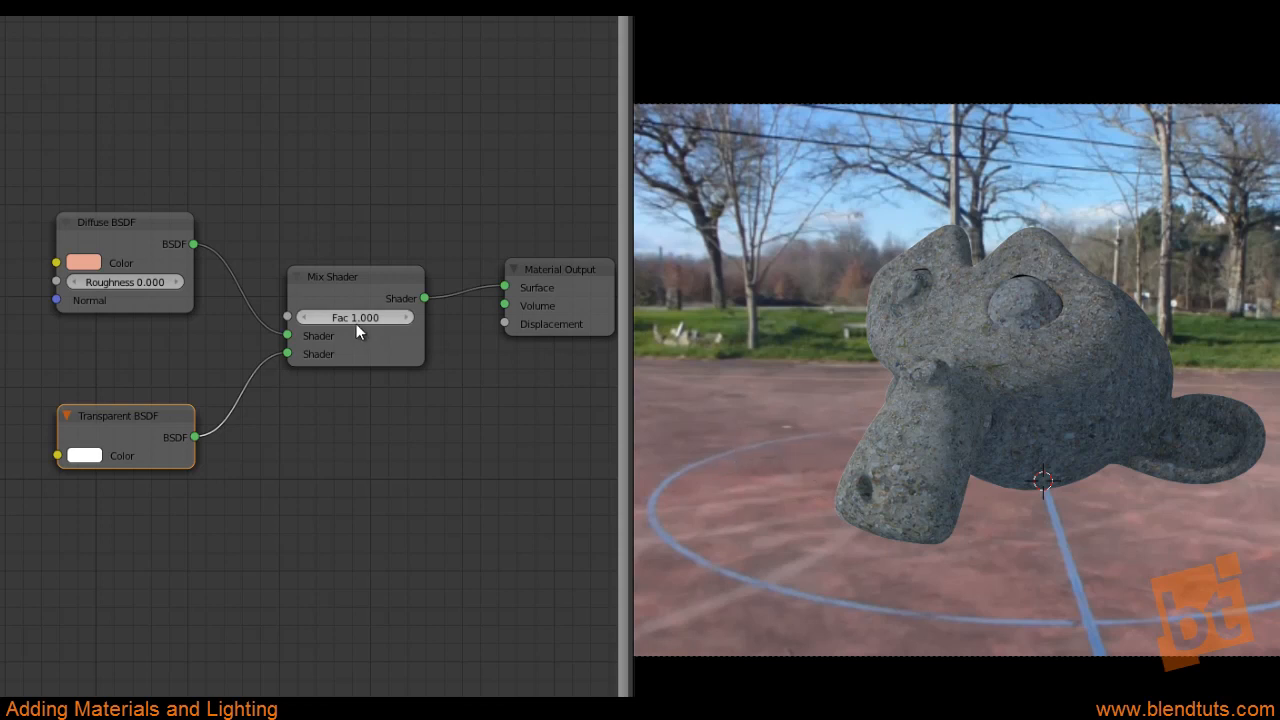
Add a Light Path node and place it above the Diffuse BSDF node
{"action": "middle_click_drag", "start_coordinate": [284, 294], "coordinate": [351, 354]}
{"action": "key", "text": "shift+a"}
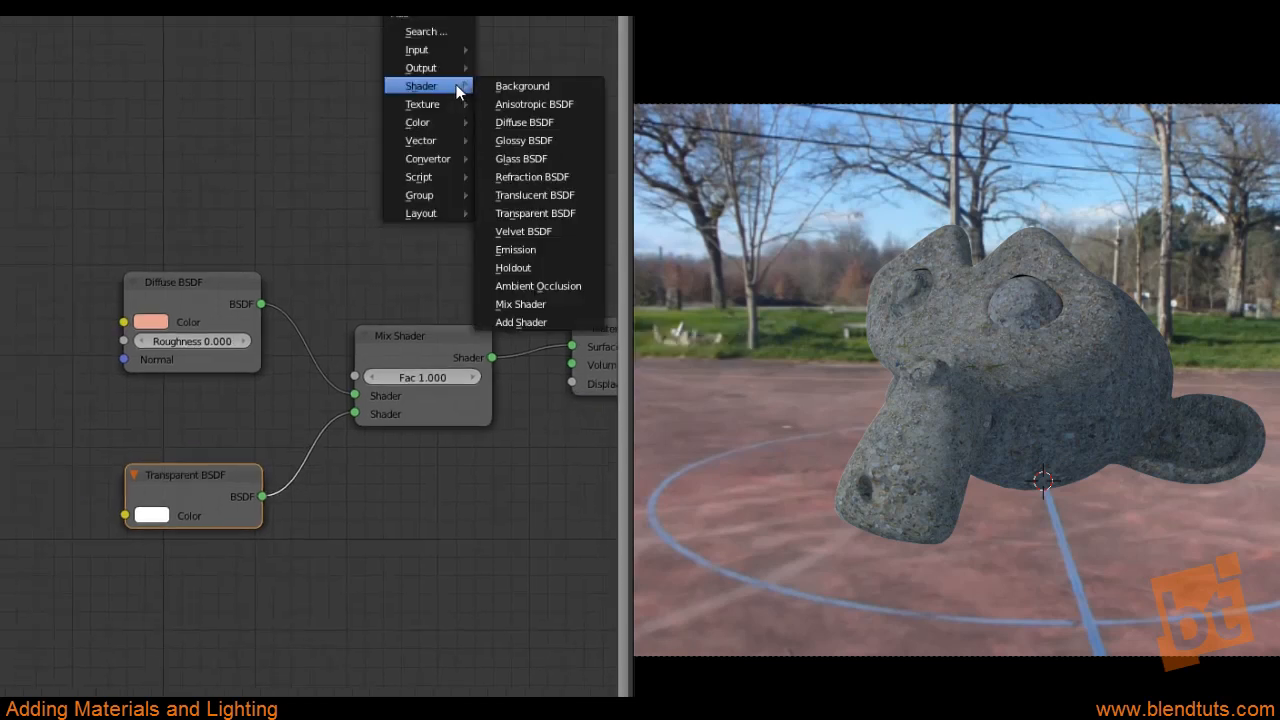
{"action": "mouse_move", "coordinate": [434, 161]}
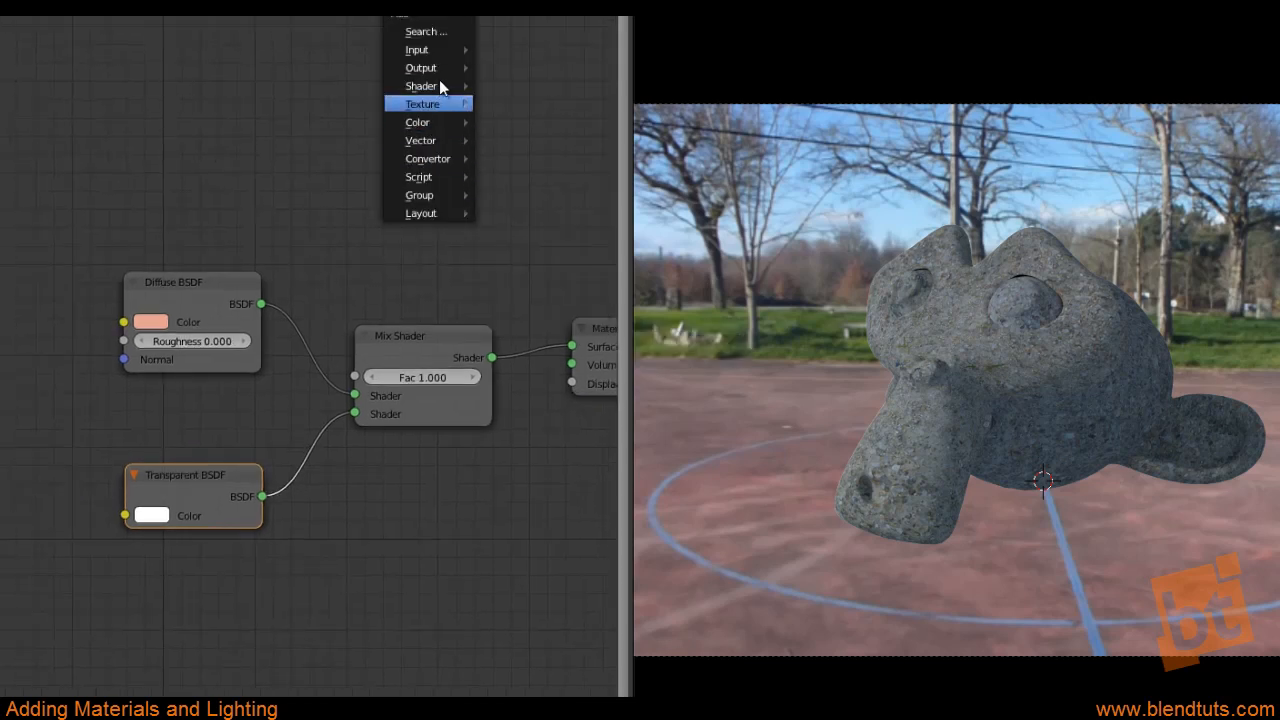
{"action": "mouse_move", "coordinate": [440, 52]}
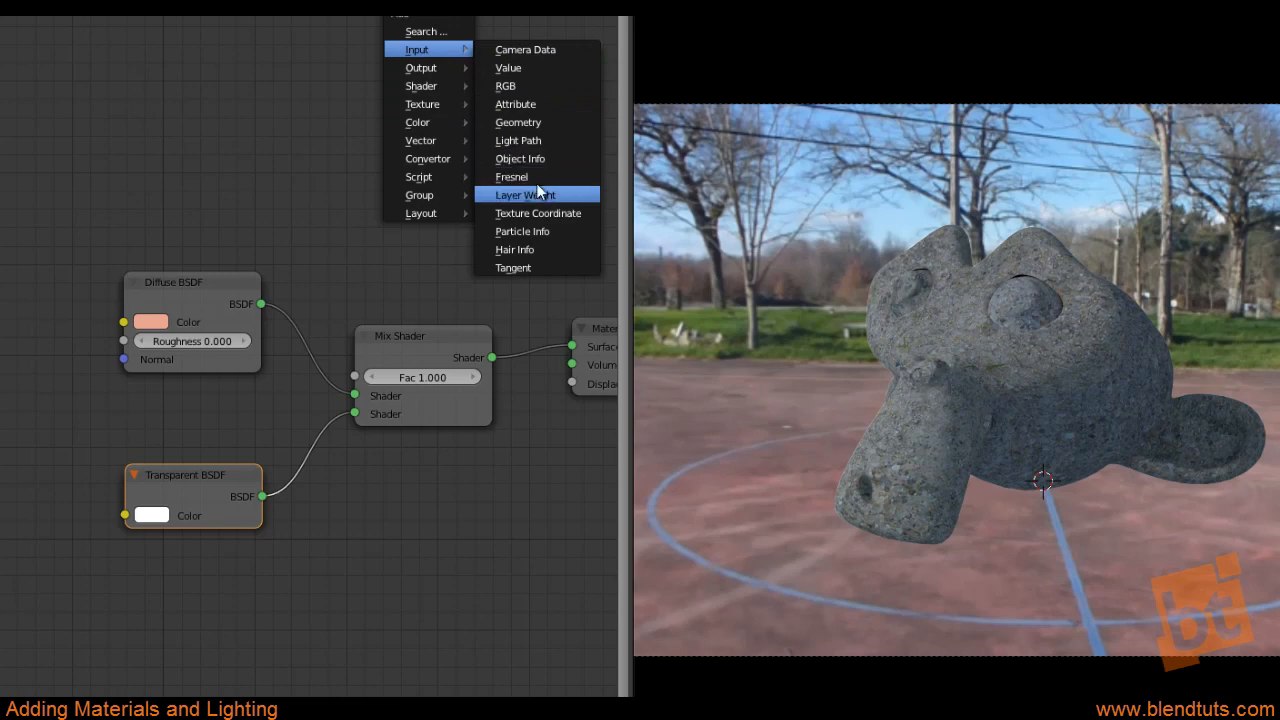
{"action": "left_click", "coordinate": [518, 140]}
{"action": "left_click", "coordinate": [344, 100]}
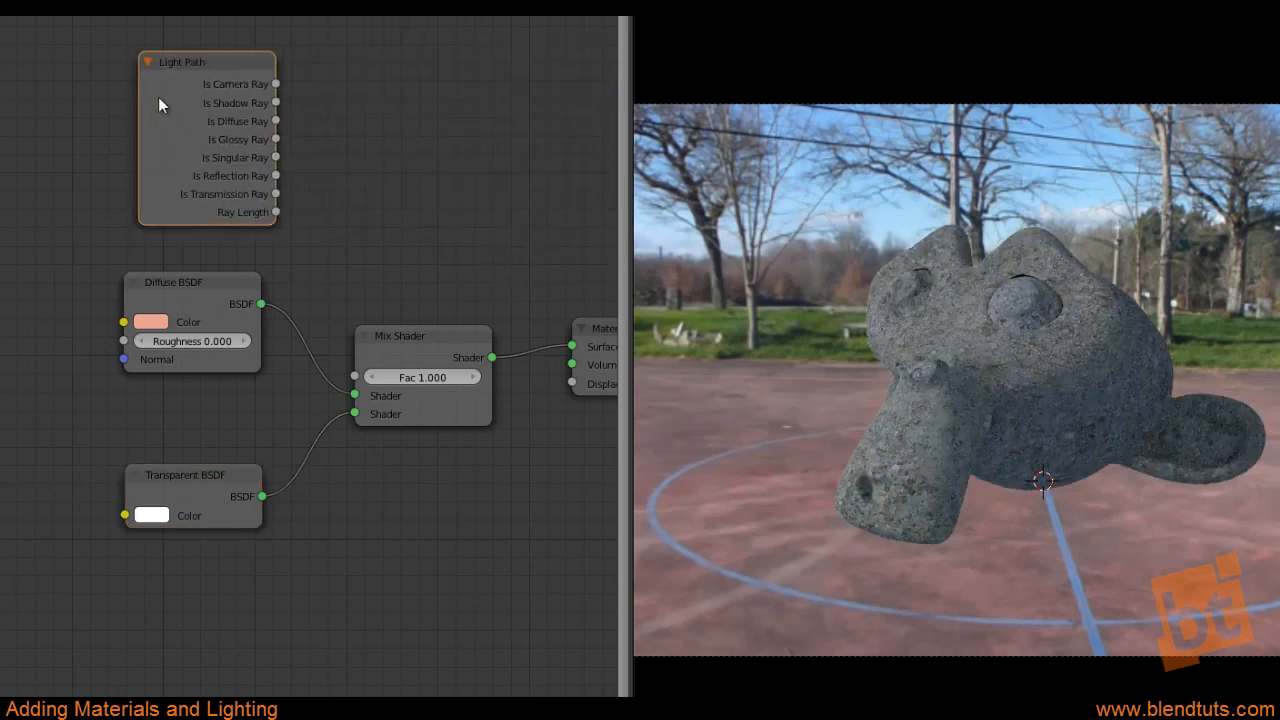
{"action": "left_click", "coordinate": [153, 98]}
{"action": "middle_click_drag", "start_coordinate": [227, 130], "coordinate": [230, 210]}
{"action": "scroll", "coordinate": [230, 210], "scroll_direction": "up", "scroll_amount": 3}
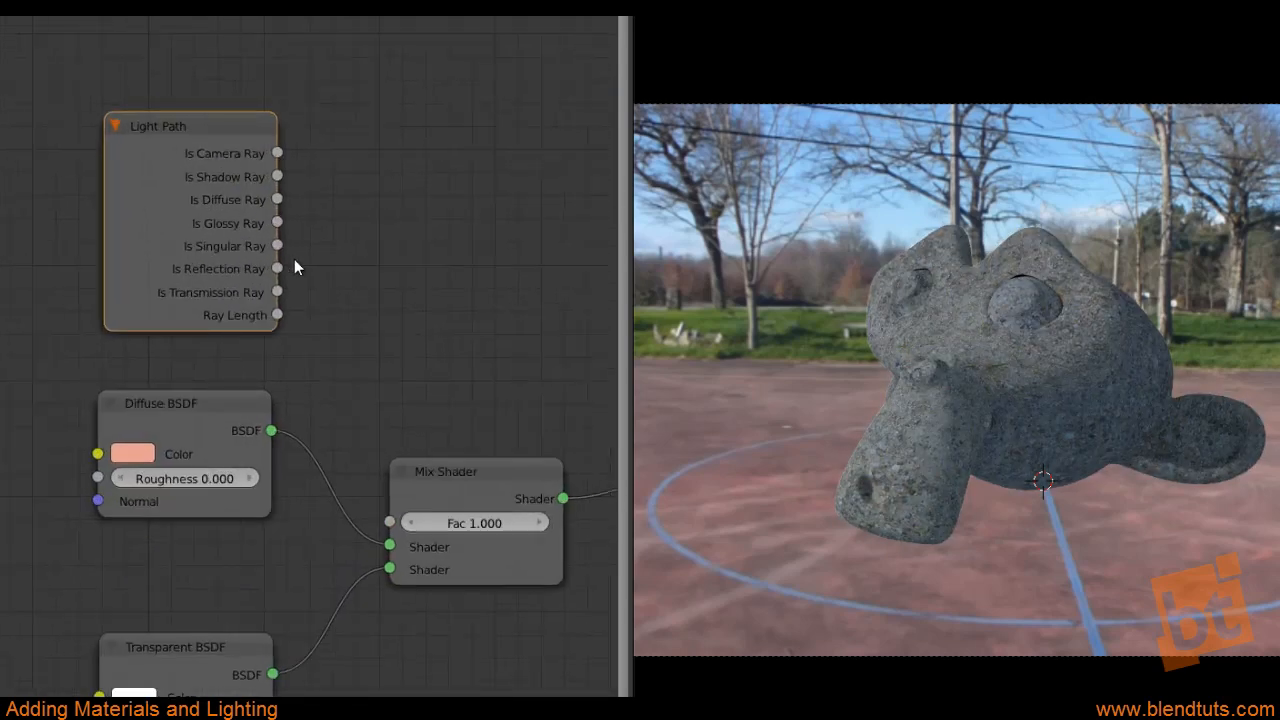
{"action": "scroll", "coordinate": [294, 259], "scroll_direction": "up", "scroll_amount": 1}
{"action": "middle_click_drag", "start_coordinate": [294, 258], "coordinate": [274, 214]}
{"action": "middle_click_drag", "start_coordinate": [288, 273], "coordinate": [279, 245]}
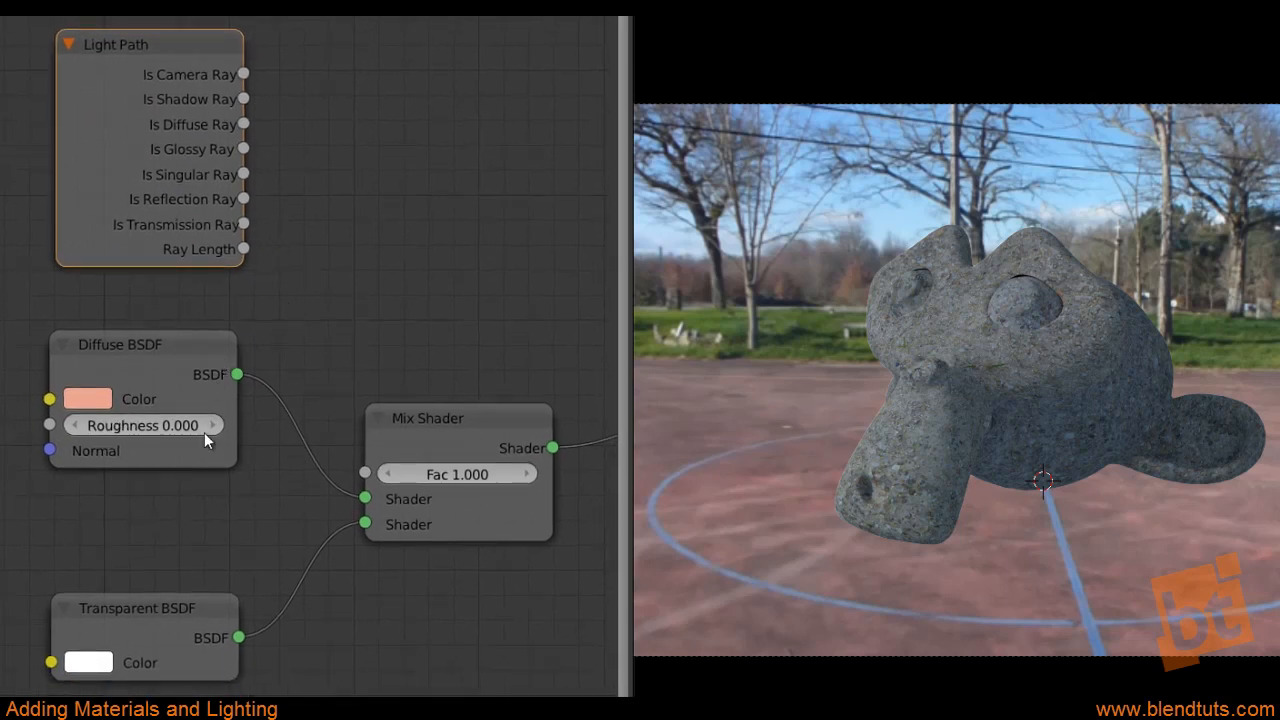
Connect the Light Path's Is Camera Ray output to the Mix Shader's Fac input
{"action": "left_click", "coordinate": [193, 613]}
{"action": "left_click", "coordinate": [181, 357]}
{"action": "left_click", "coordinate": [174, 630]}
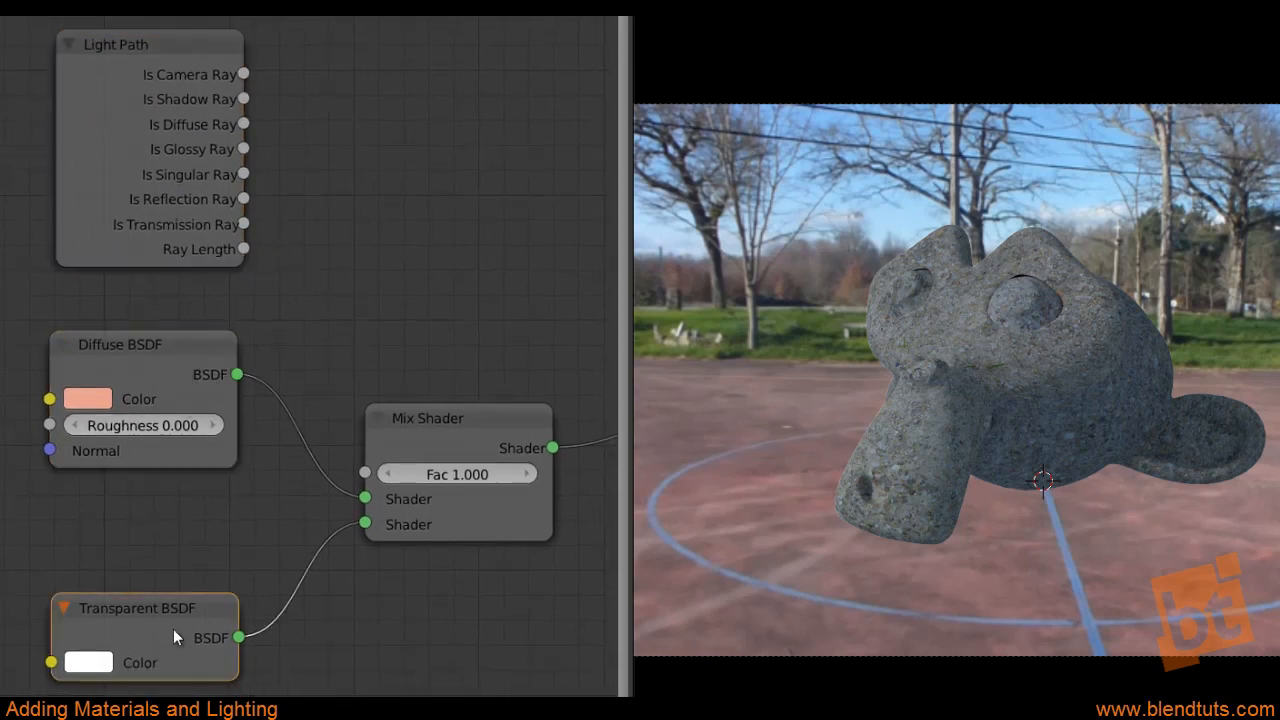
{"action": "left_click", "coordinate": [452, 426]}
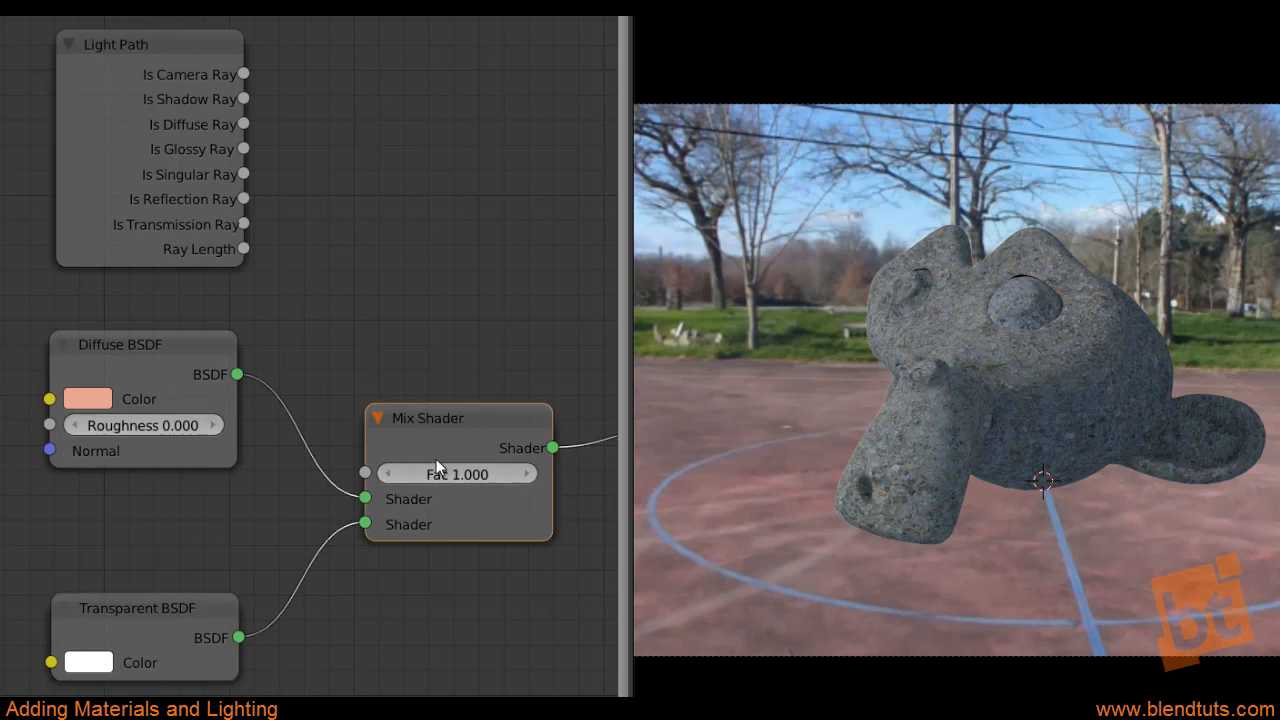
{"action": "left_click_drag", "start_coordinate": [244, 74], "coordinate": [365, 473]}
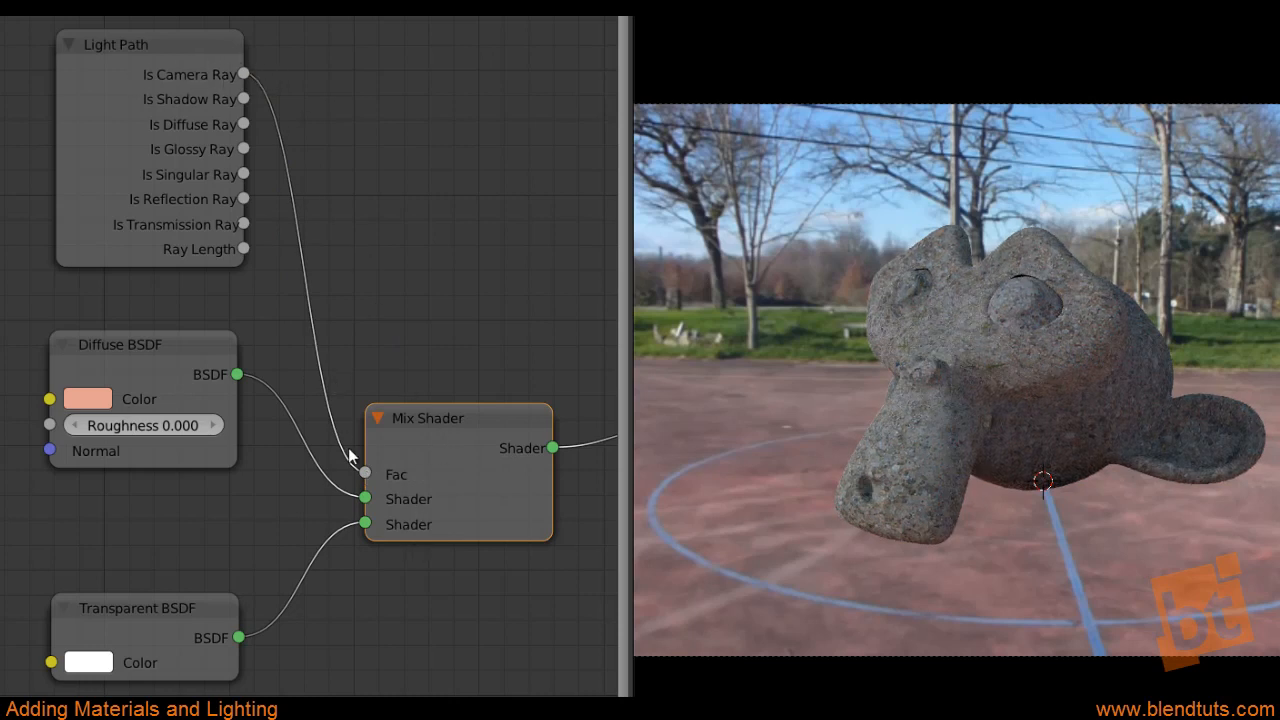
Examine how the Transparent and Diffuse BSDF branches affect the visible court floor and the color bounce on Suzanne
{"action": "mouse_move", "coordinate": [363, 523]}
{"action": "left_mouse_down"}
{"action": "mouse_move", "coordinate": [241, 631]}
{"action": "mouse_move", "coordinate": [364, 523]}
{"action": "left_mouse_up"}
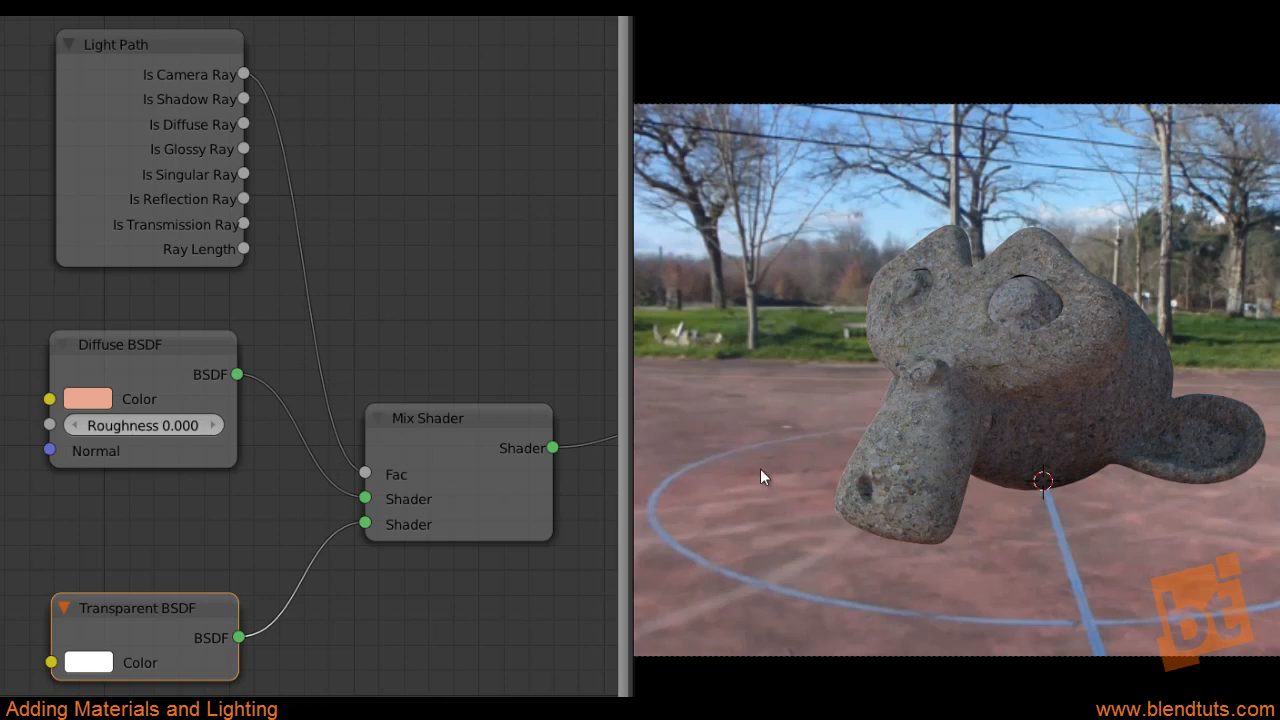
{"action": "left_click", "coordinate": [166, 339]}
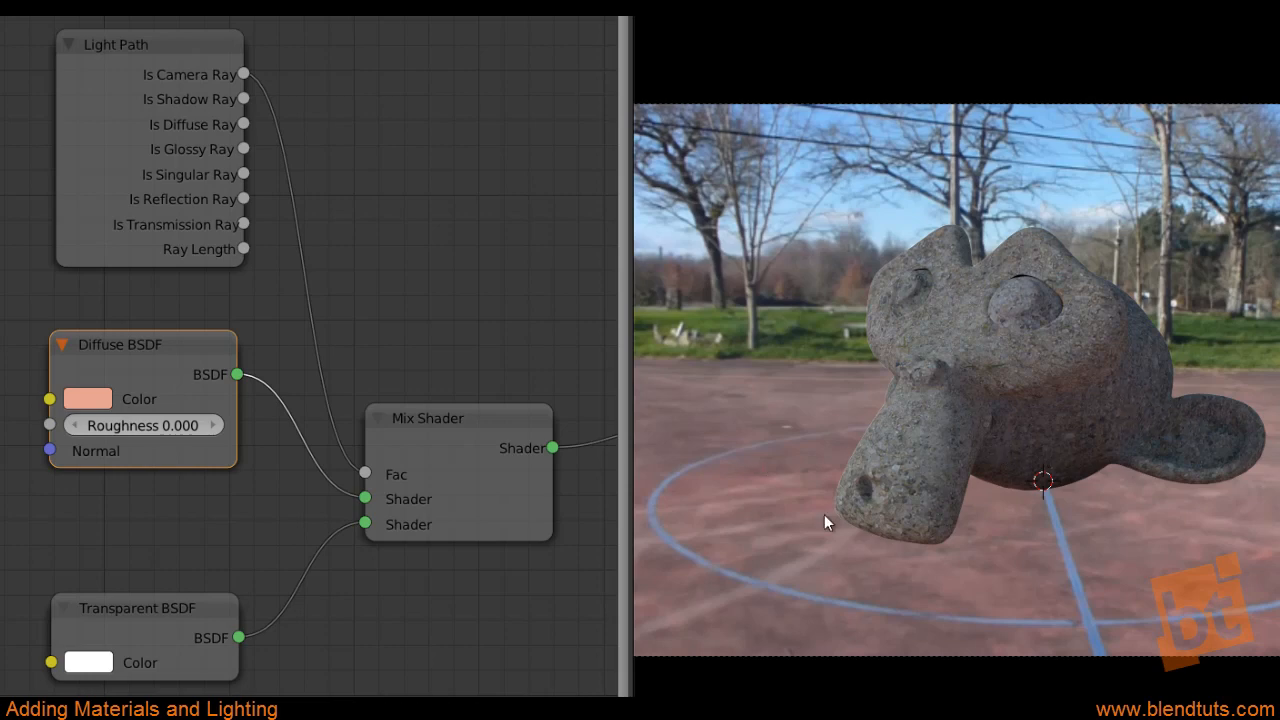
{"action": "middle_click_drag", "start_coordinate": [1158, 484], "coordinate": [1066, 453]}
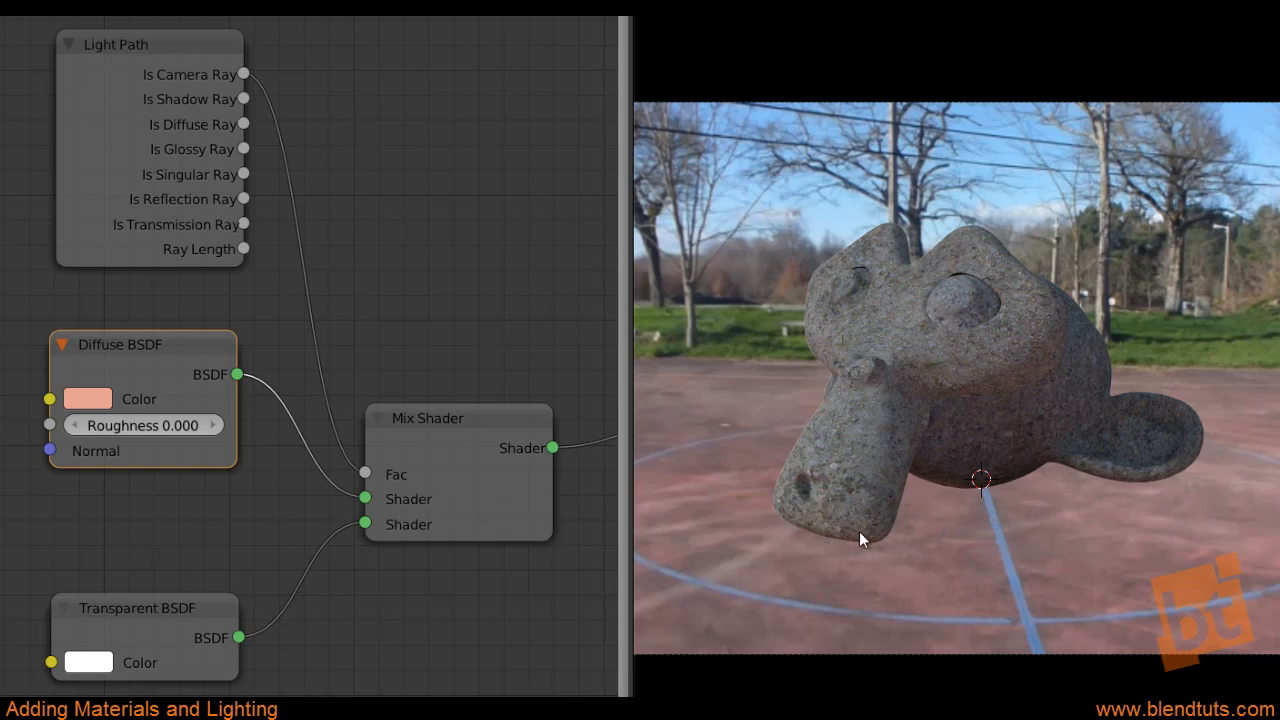
{"action": "scroll", "coordinate": [859, 531], "scroll_direction": "down", "scroll_amount": 2}
{"action": "scroll", "coordinate": [859, 531], "scroll_direction": "up", "scroll_amount": 1}
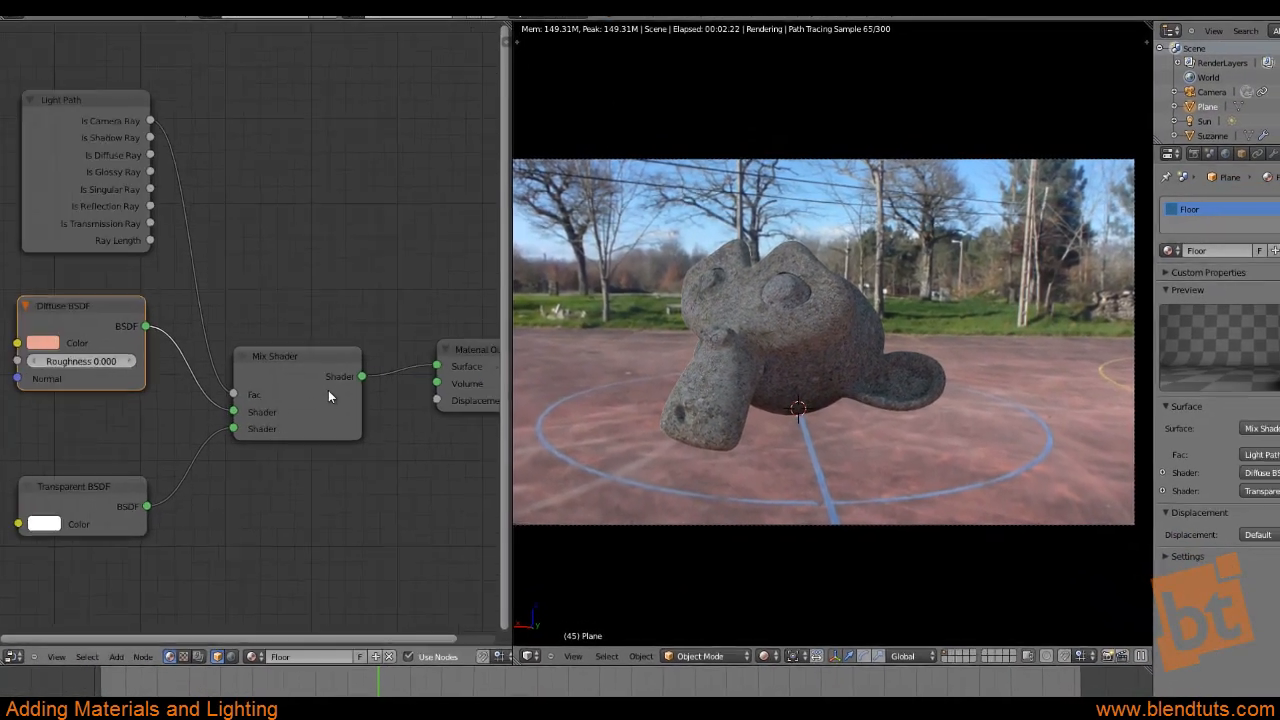
{"action": "scroll", "coordinate": [328, 391], "scroll_direction": "down", "scroll_amount": 3}
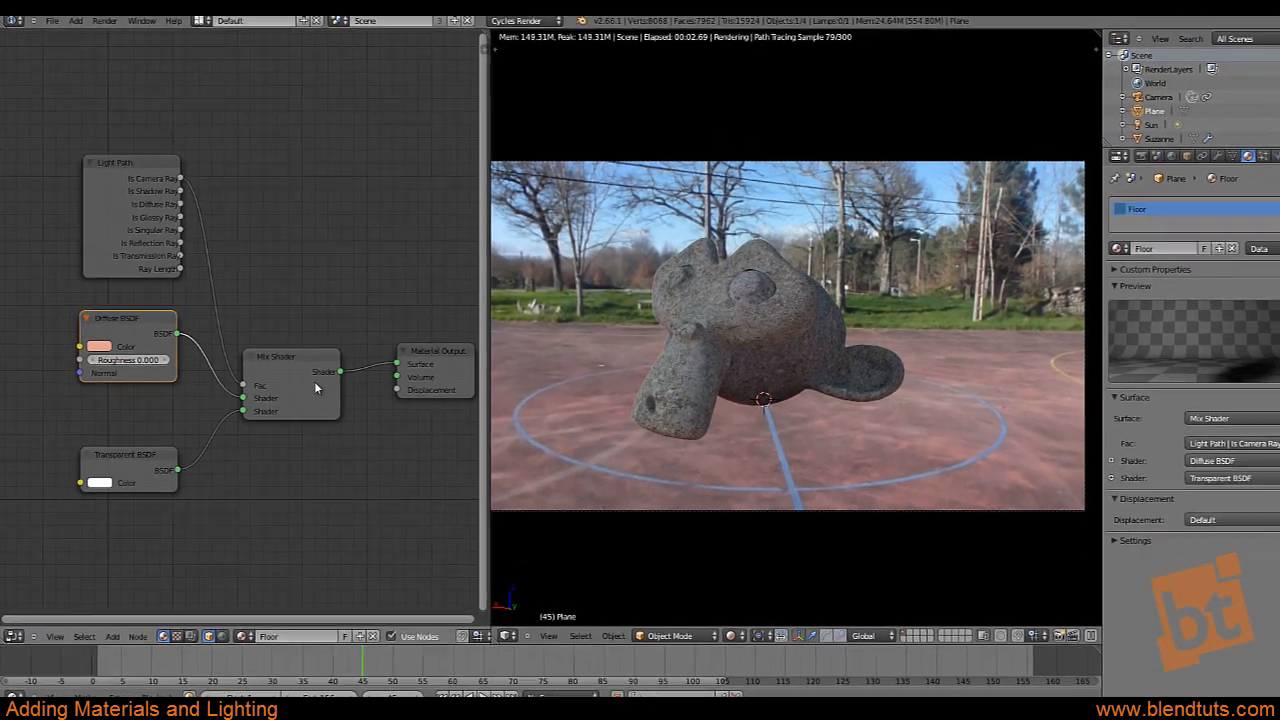
{"action": "middle_click_drag", "start_coordinate": [327, 391], "coordinate": [290, 392]}
{"action": "middle_click_drag", "start_coordinate": [810, 369], "coordinate": [810, 373], "text": "shift"}
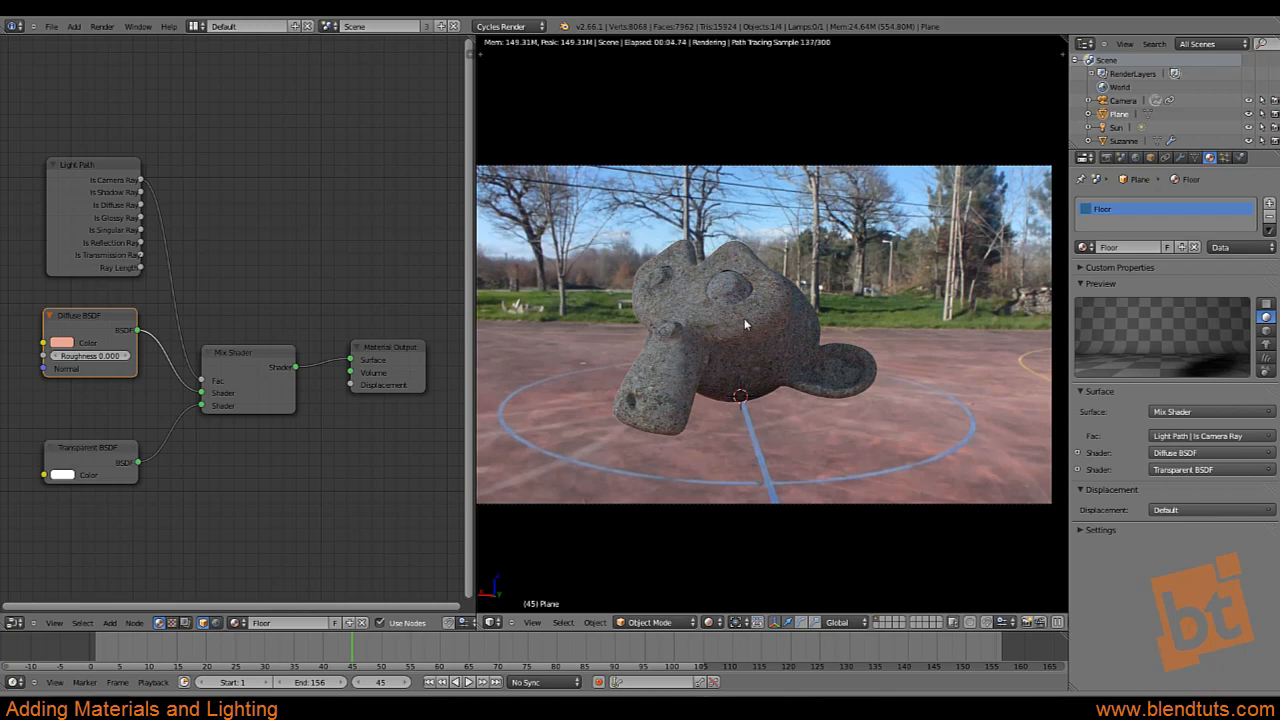
Set the Sun lamp's emission strength to 1.3 and the World background strength to 0.13
{"action": "left_click", "coordinate": [1116, 127]}
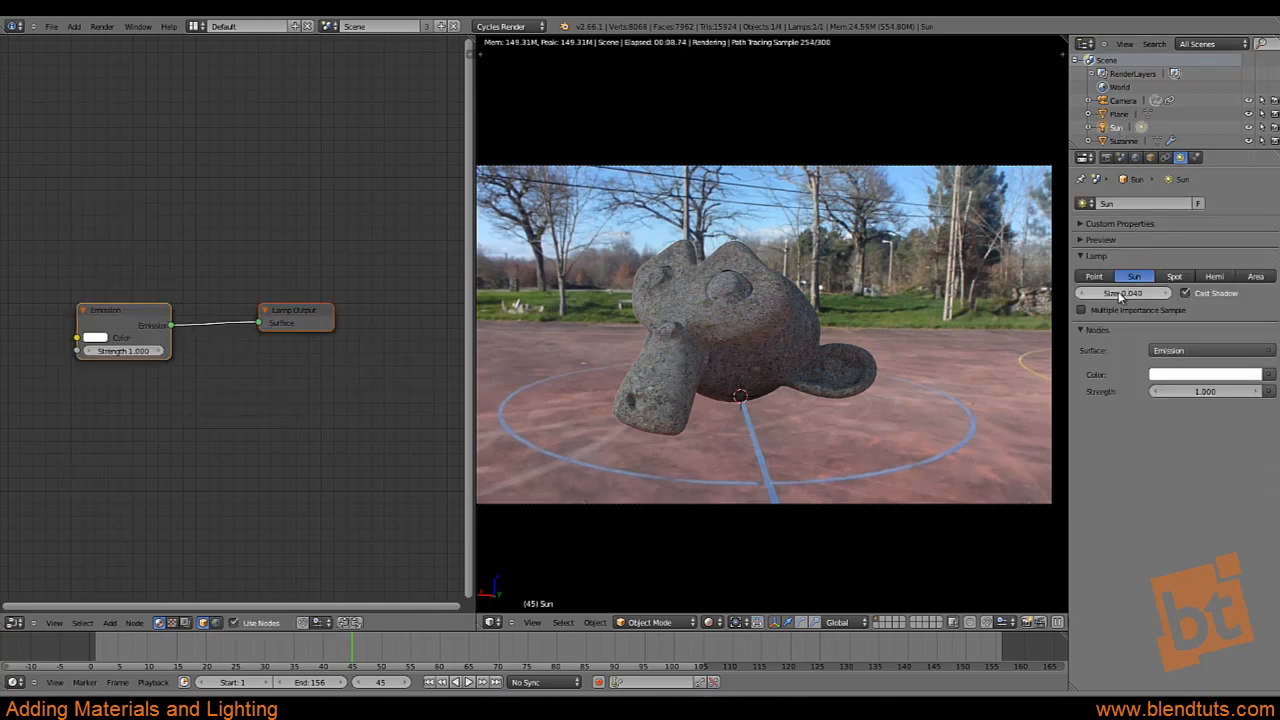
{"action": "left_click_drag", "start_coordinate": [1198, 391], "coordinate": [1203, 397]}
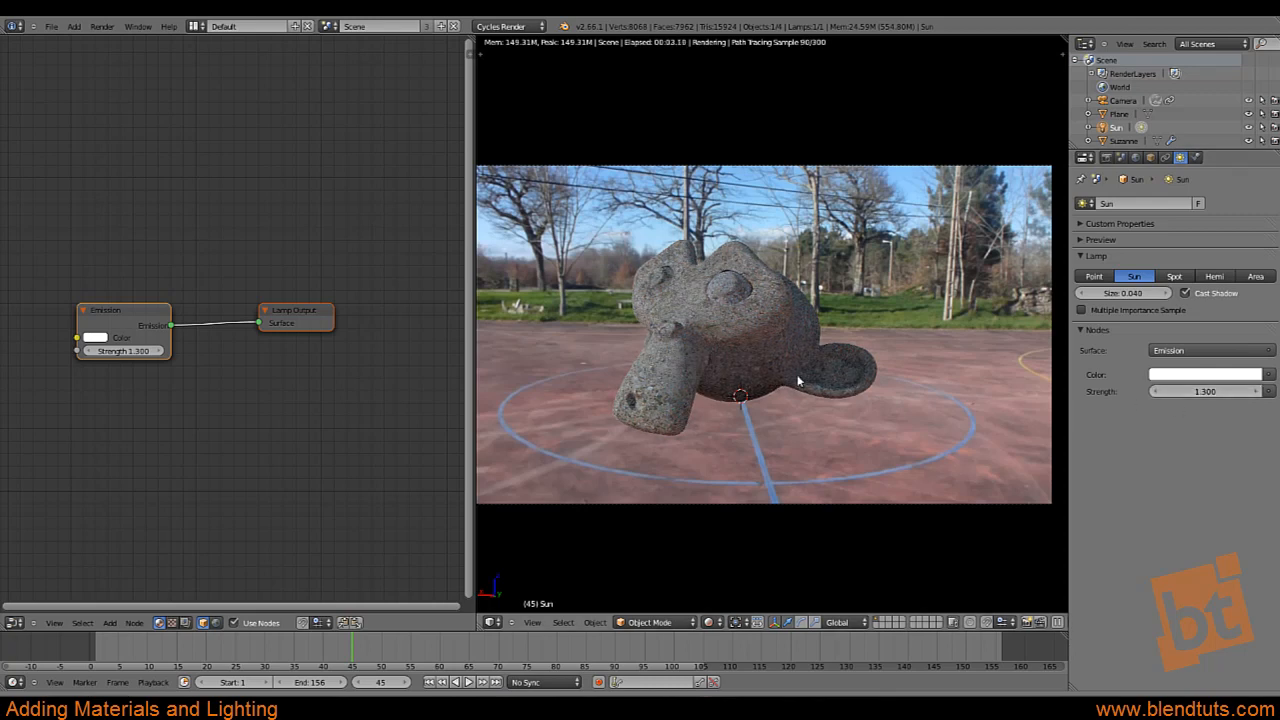
{"action": "left_click", "coordinate": [1135, 157]}
{"action": "left_click_drag", "start_coordinate": [1205, 322], "coordinate": [1117, 343]}
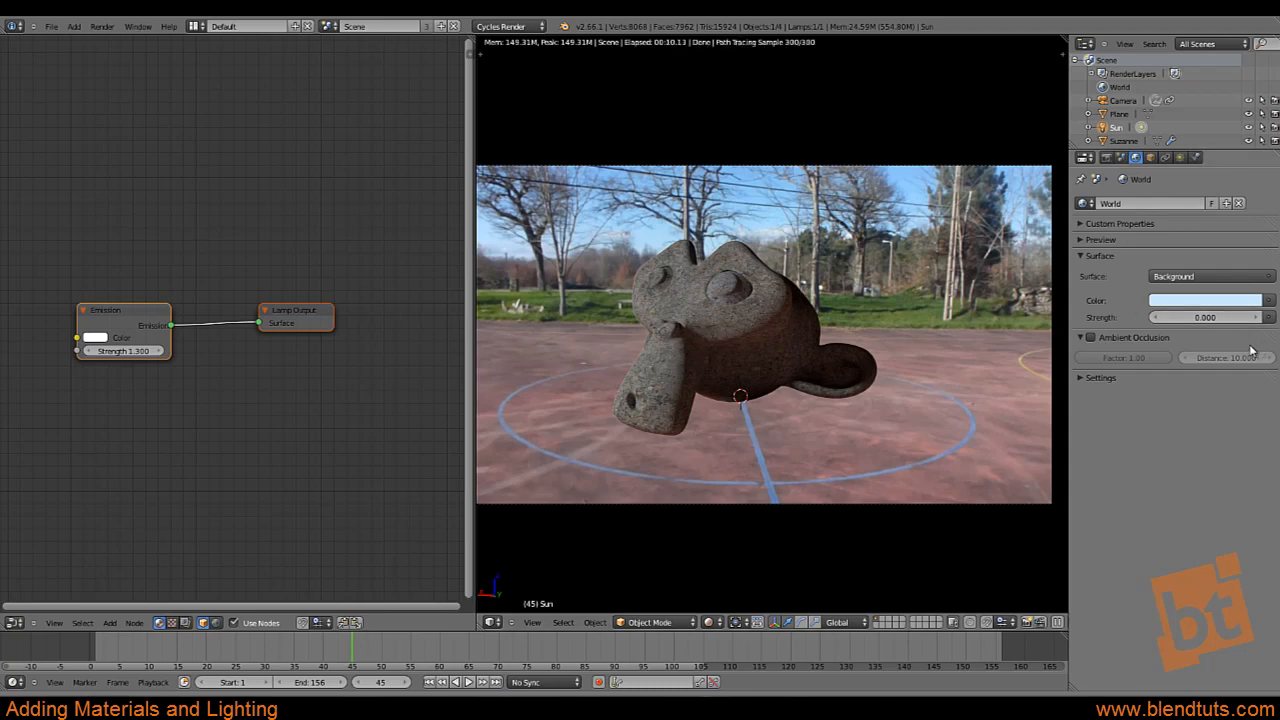
{"action": "left_click_drag", "start_coordinate": [1200, 322], "coordinate": [1183, 329]}
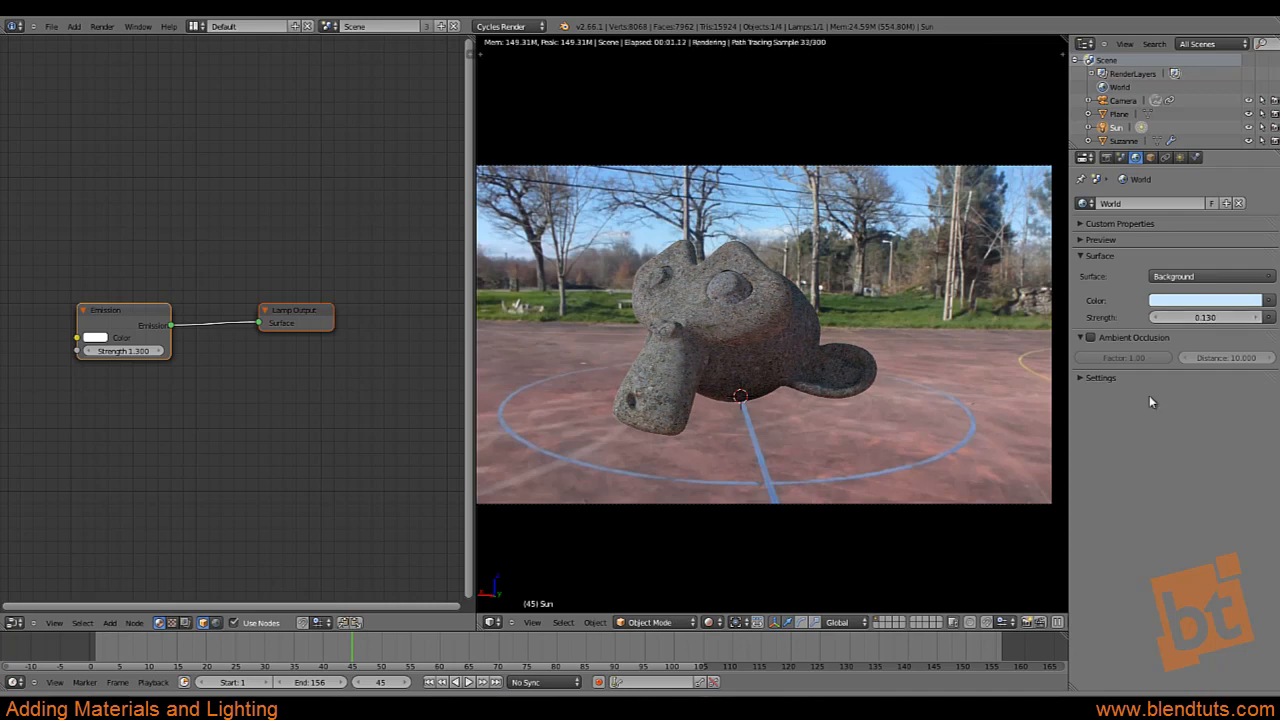
Set the World background strength to 0.16 and return the 3D viewport to solid shading
{"action": "left_click", "coordinate": [1203, 318]}
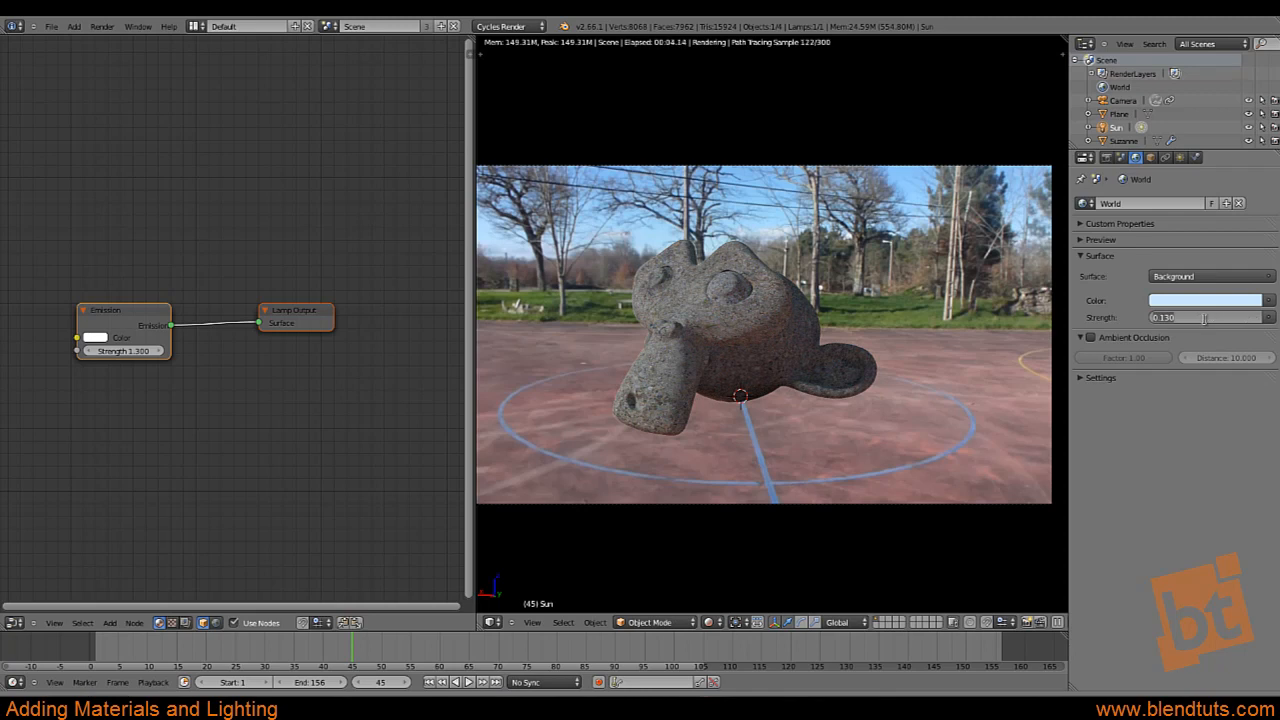
{"action": "type", "text": "0.16"}
{"action": "key", "text": "Return"}
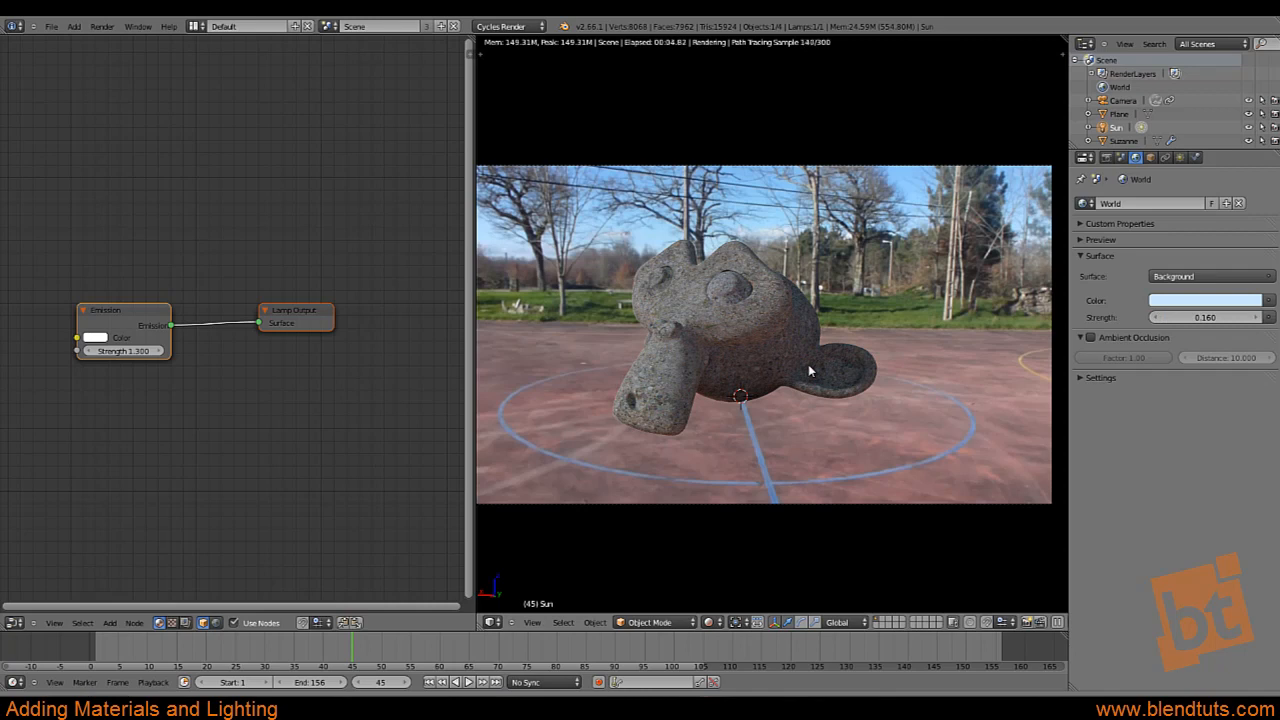
{"action": "left_click", "coordinate": [708, 622]}
{"action": "left_click", "coordinate": [720, 576]}
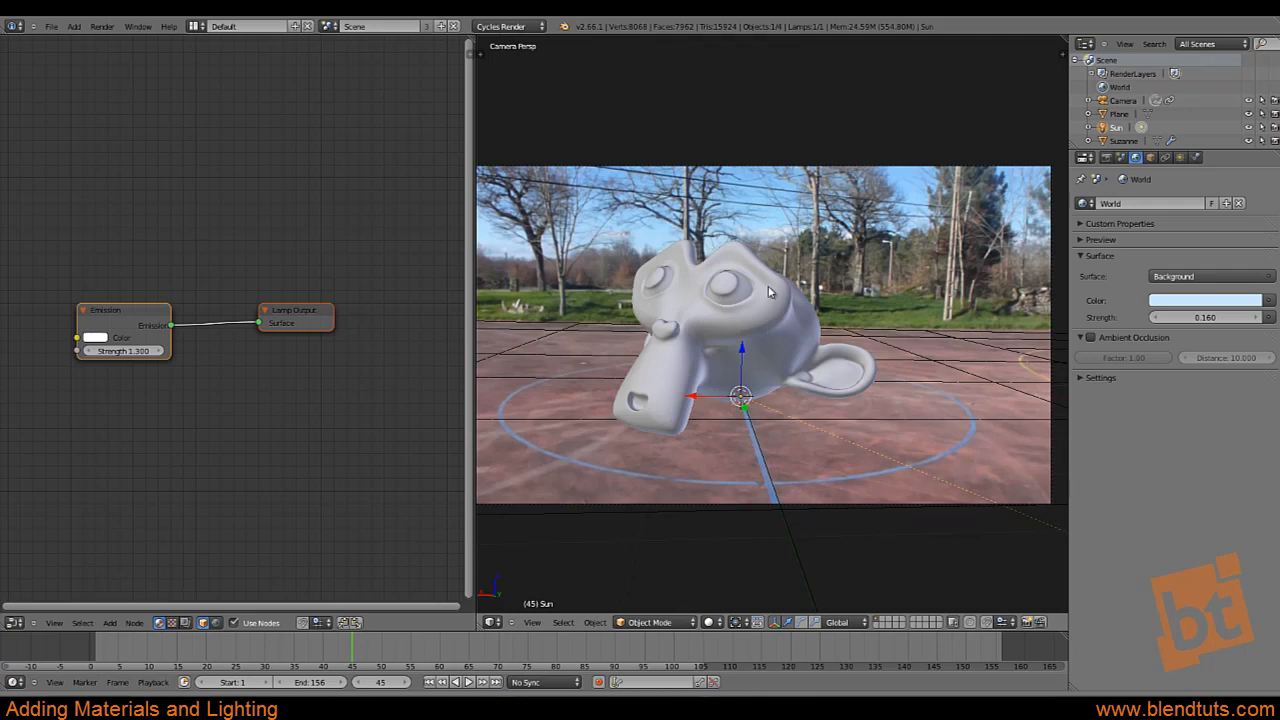
Save the project as a new copy of start.blend with an incremented number in the file name
{"action": "key", "text": "ctrl+shift+s"}
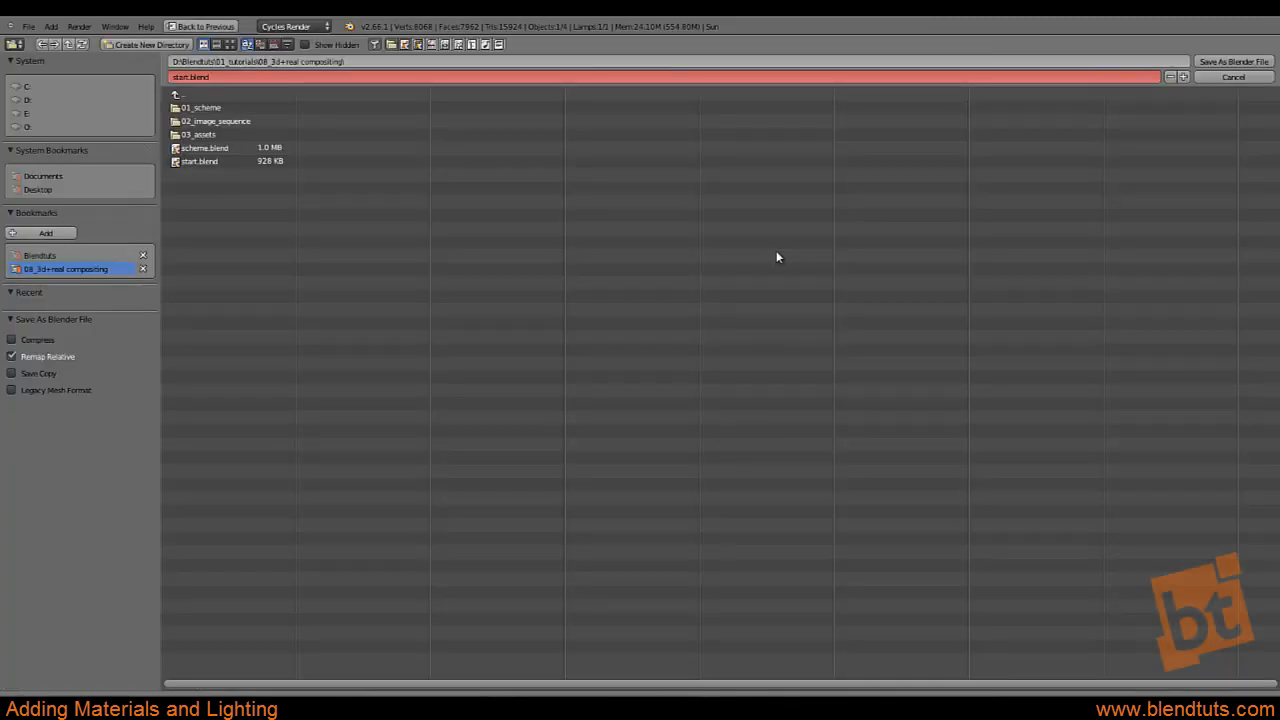
{"action": "key", "text": "KP_Add"}
{"action": "key", "text": "Return"}
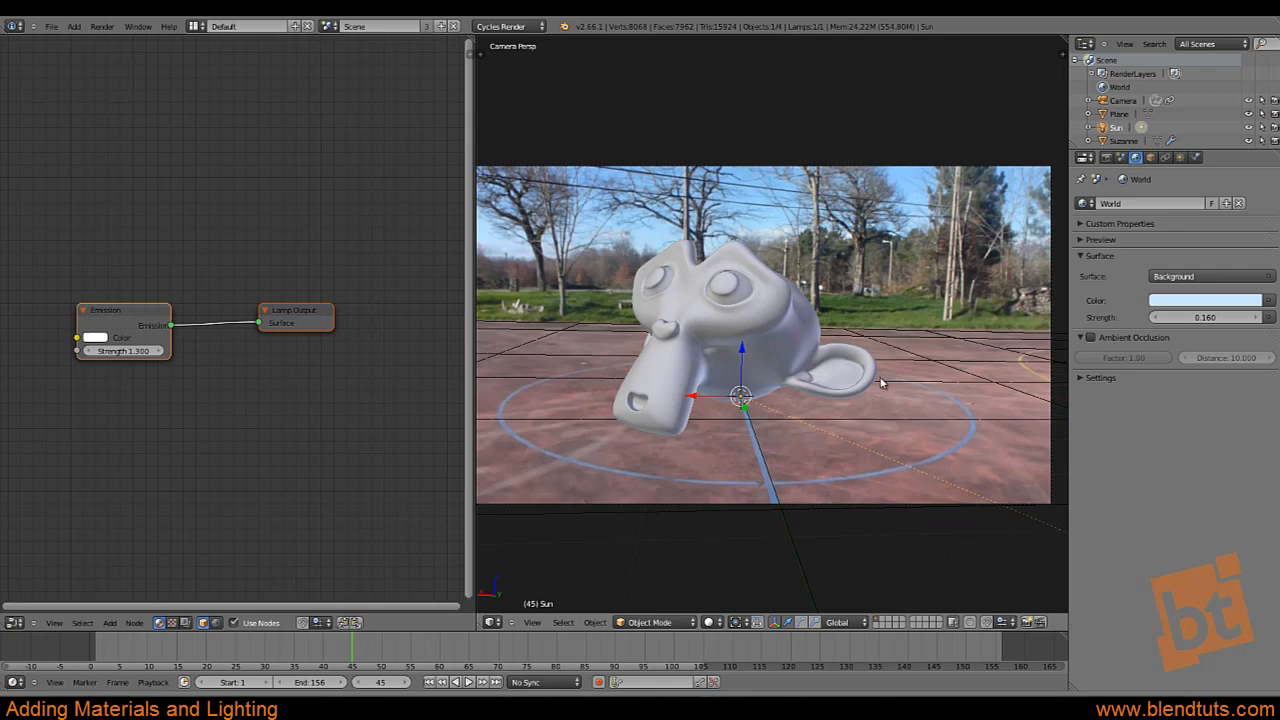
Assign the floor plane to both the first and second scene layers
{"action": "middle_click_drag", "start_coordinate": [881, 382], "coordinate": [842, 345]}
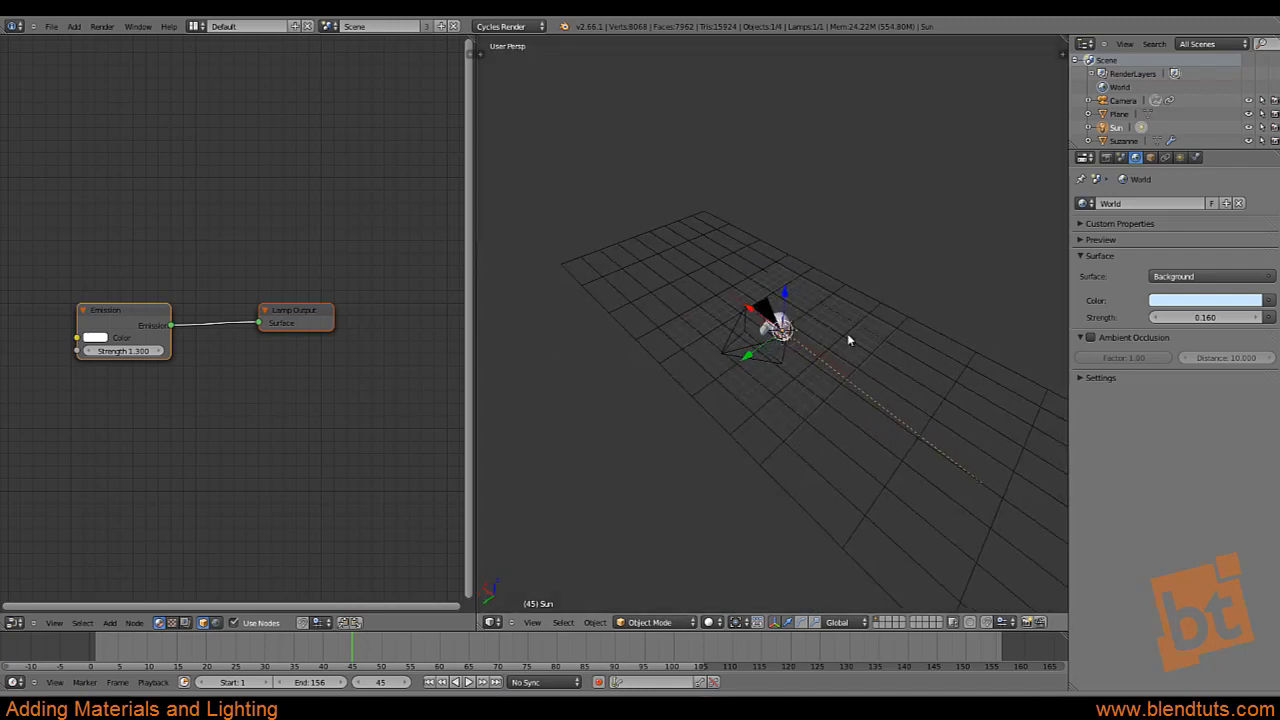
{"action": "right_click", "coordinate": [848, 341]}
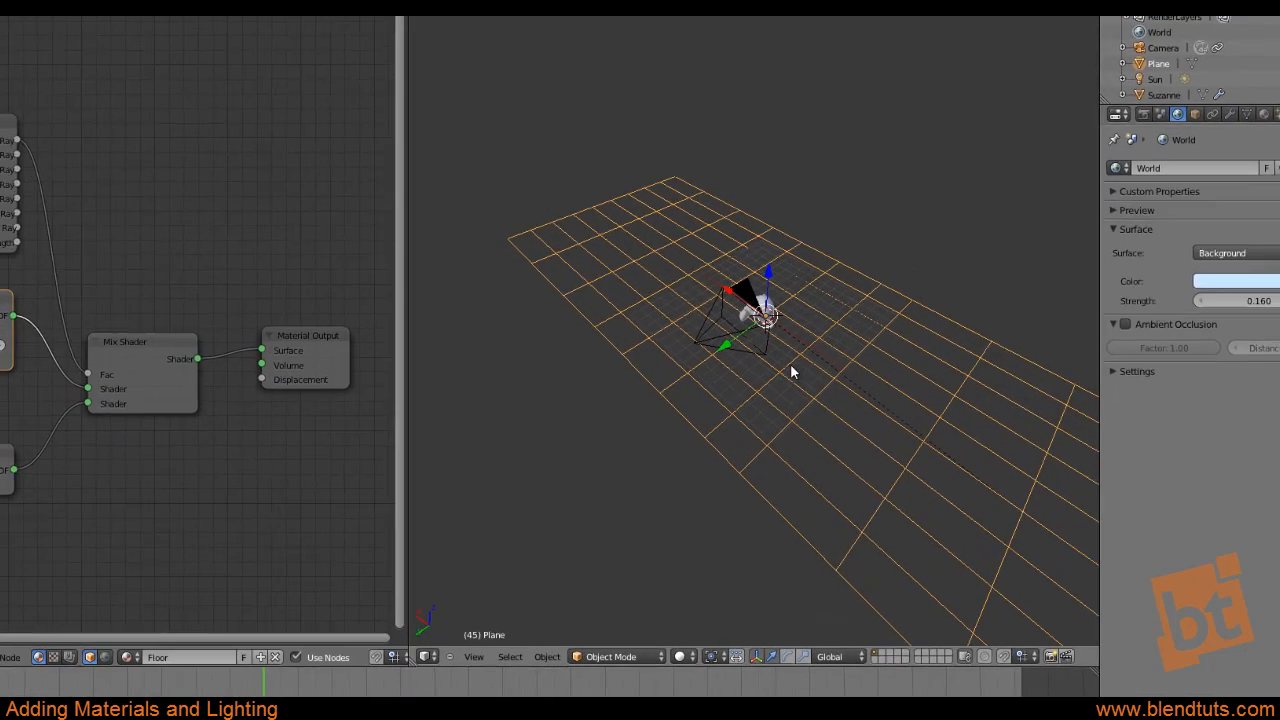
{"action": "key", "text": "m"}
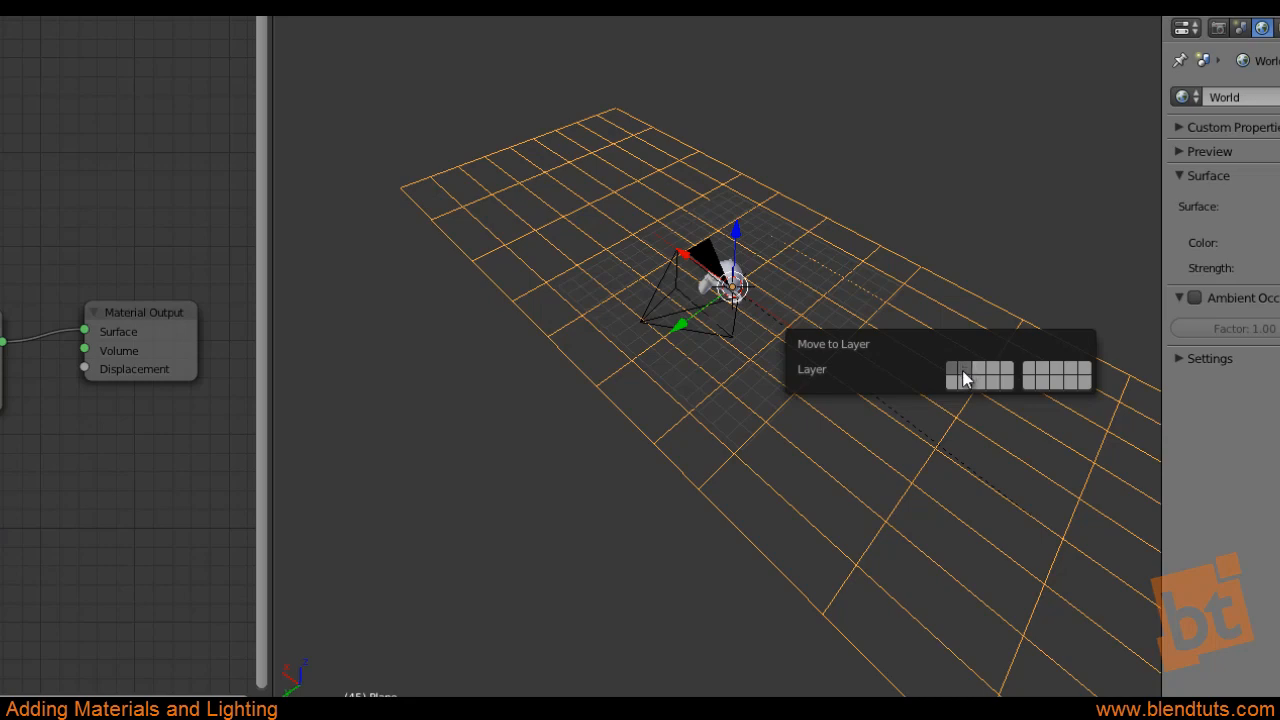
{"action": "middle_click_drag", "start_coordinate": [744, 430], "coordinate": [800, 392]}
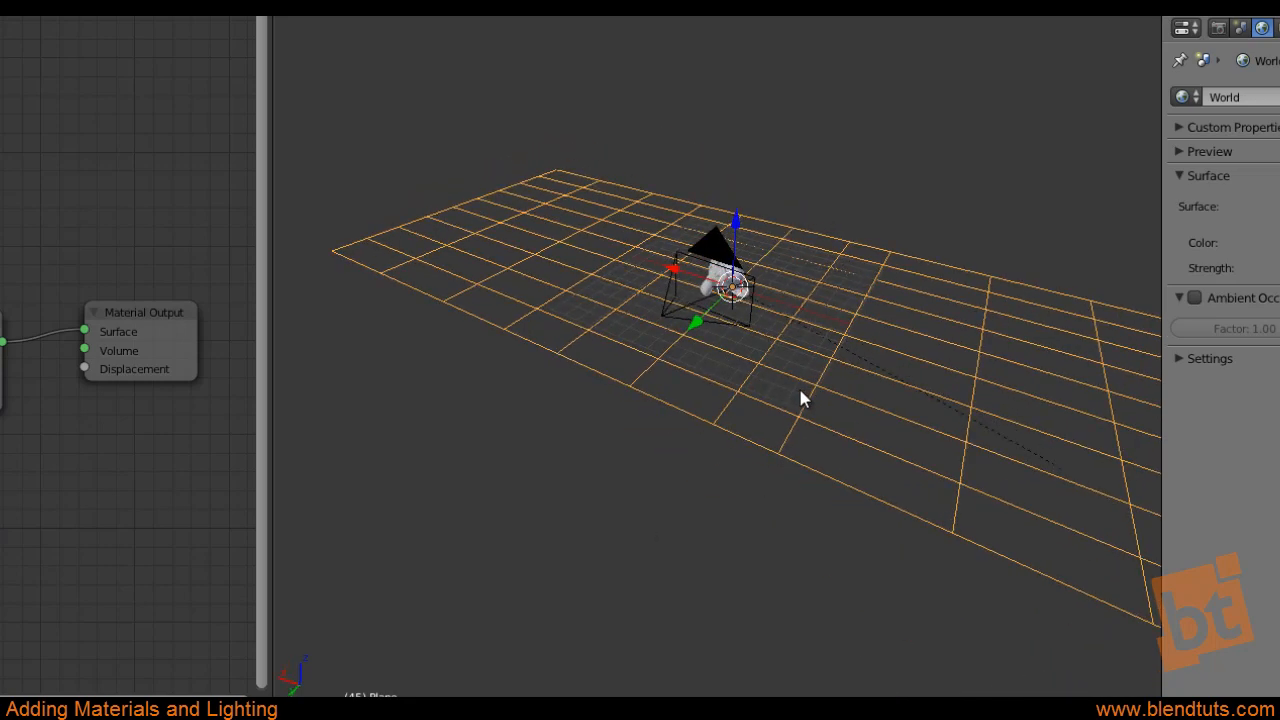
{"action": "scroll", "coordinate": [800, 392], "scroll_direction": "up", "scroll_amount": 5}
{"action": "middle_click_drag", "start_coordinate": [751, 254], "coordinate": [751, 234]}
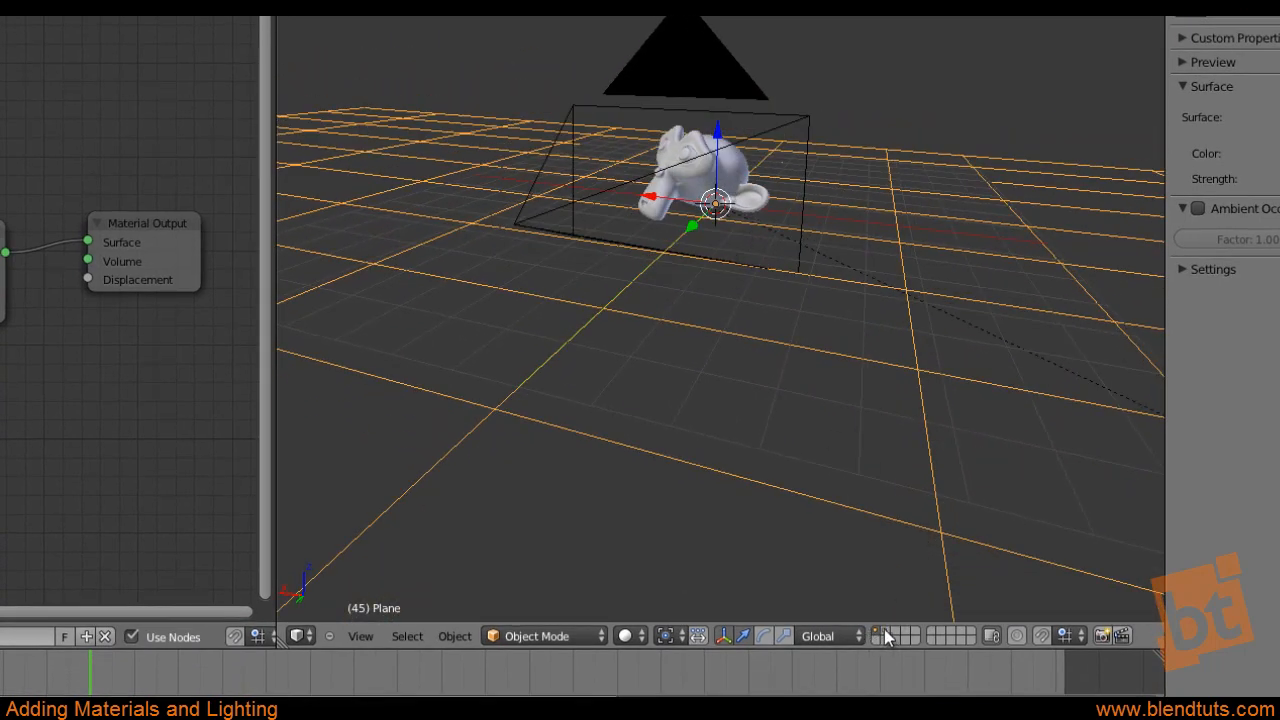
{"action": "right_click", "coordinate": [750, 172]}
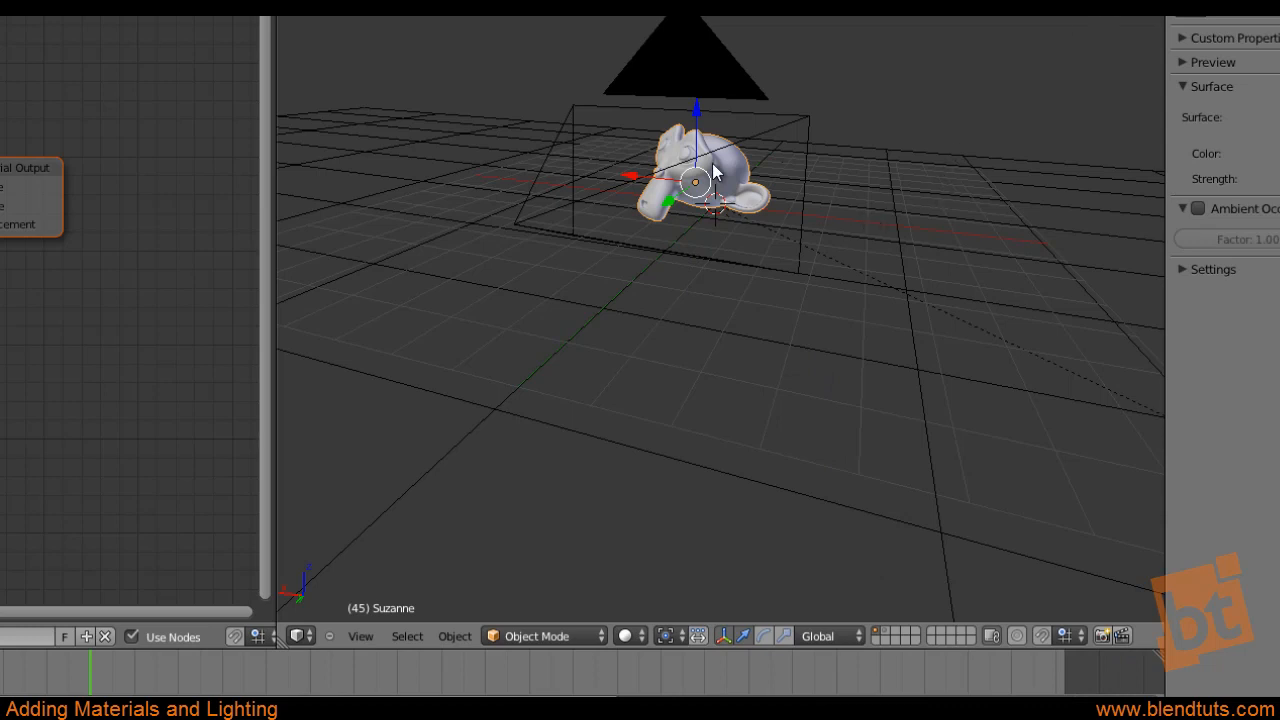
{"action": "middle_click_drag", "start_coordinate": [714, 198], "coordinate": [730, 172]}
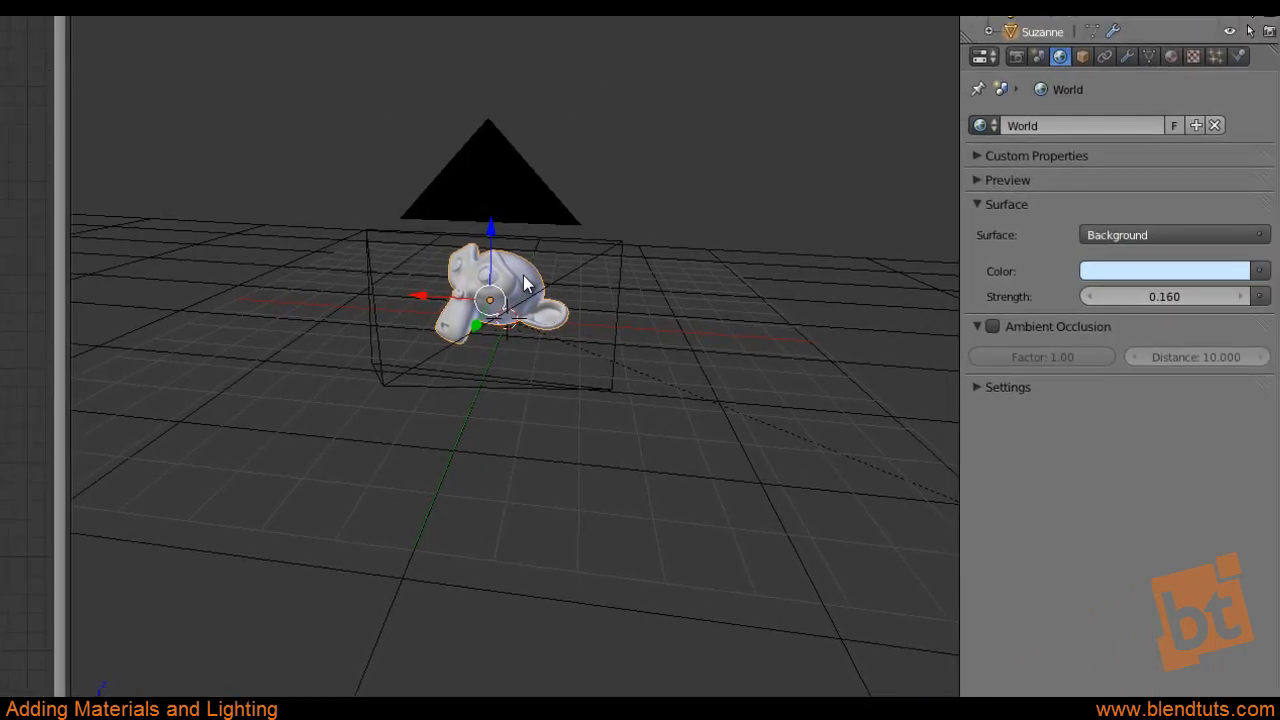
Rename the existing render layer to 3D Element and limit it to the first layer
{"action": "left_click", "coordinate": [1017, 57]}
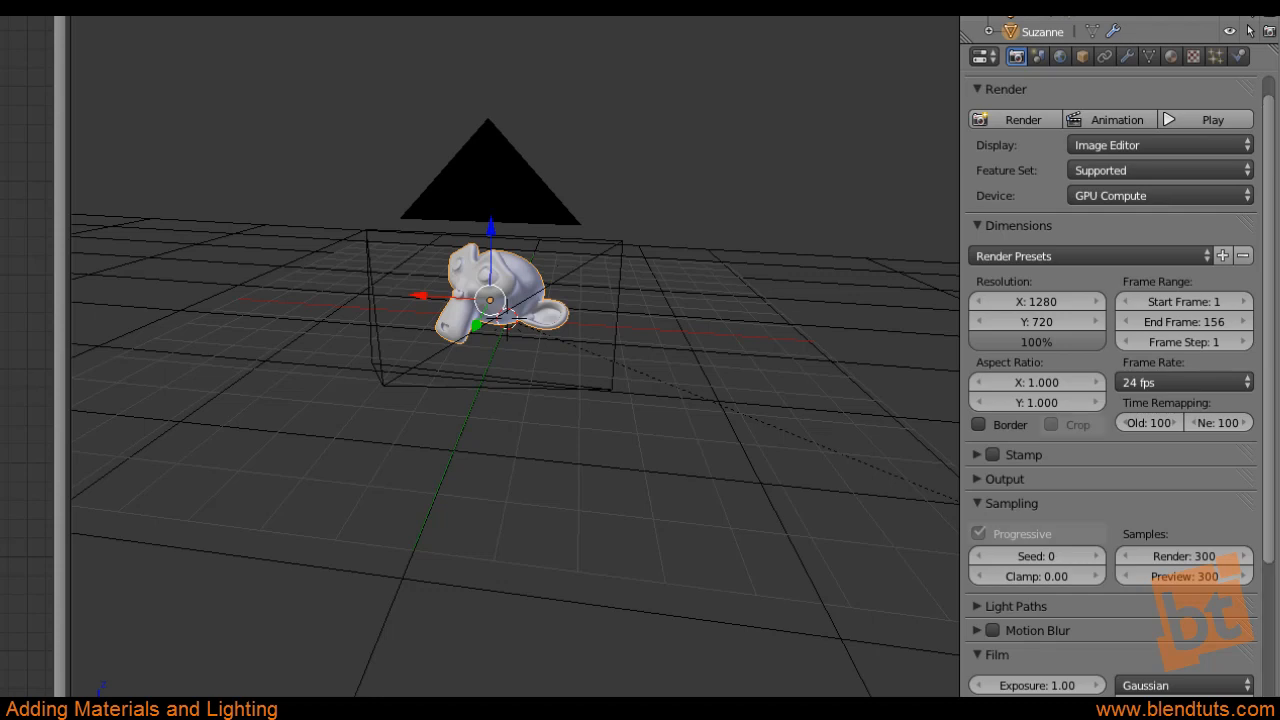
{"action": "scroll", "coordinate": [1115, 186], "scroll_direction": "down", "scroll_amount": 10}
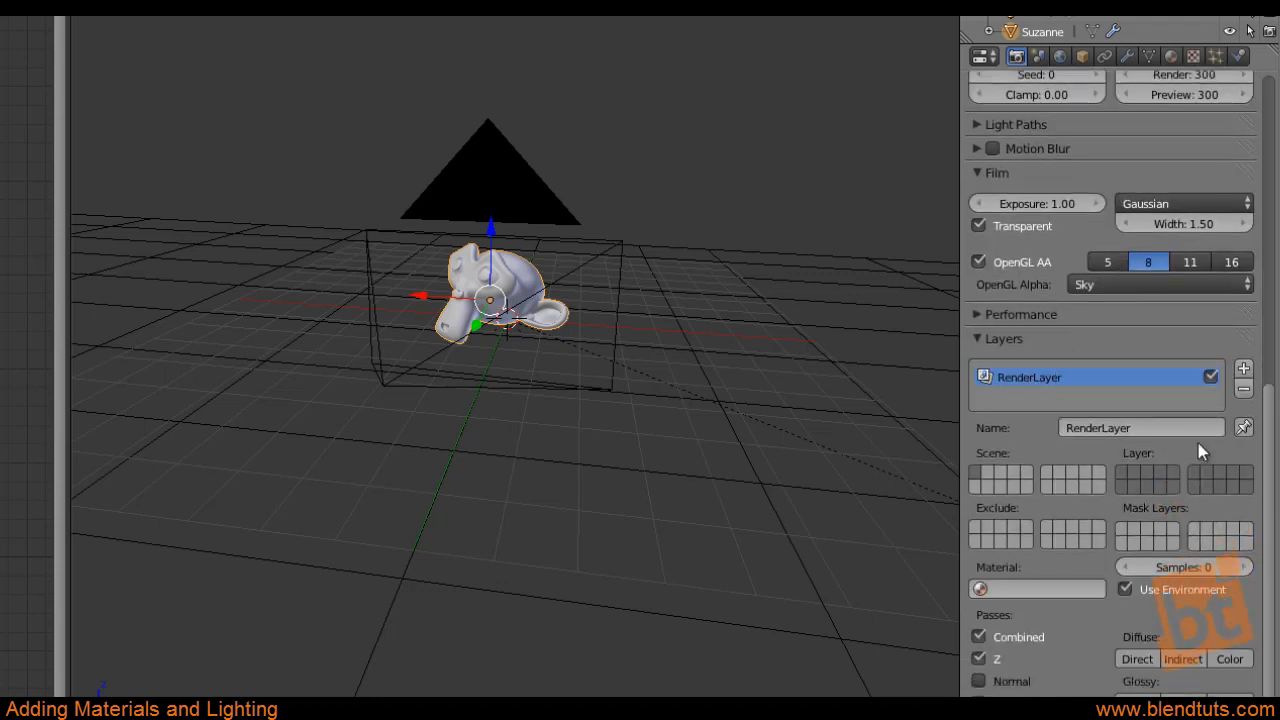
{"action": "left_click", "coordinate": [1172, 428]}
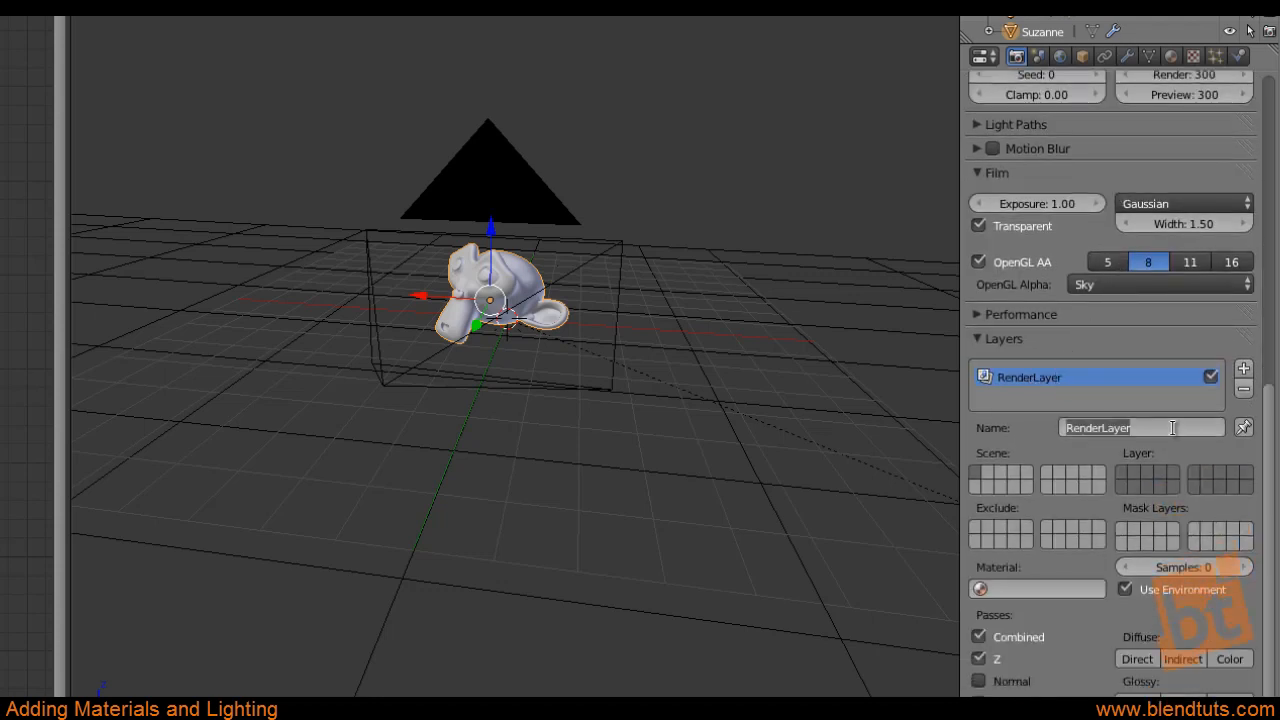
{"action": "type", "text": "O"}
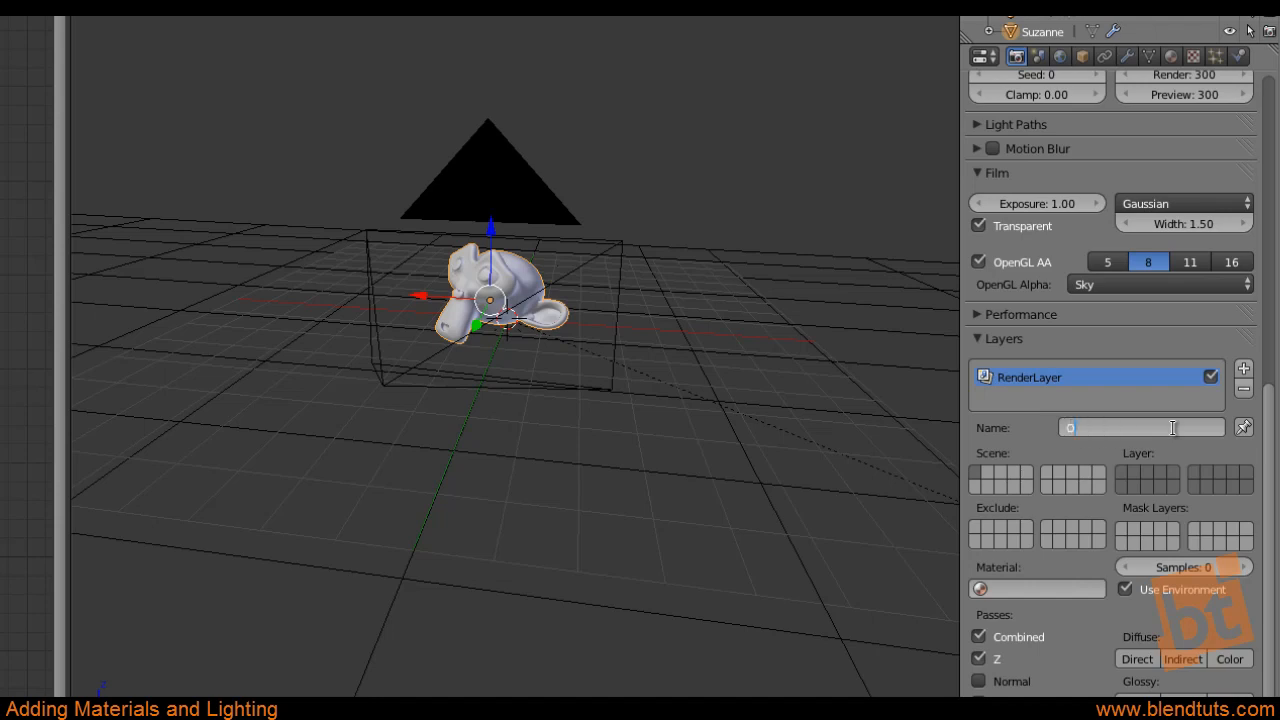
{"action": "key", "text": "BackSpace"}
{"action": "type", "text": "3D Element"}
{"action": "key", "text": "Return"}
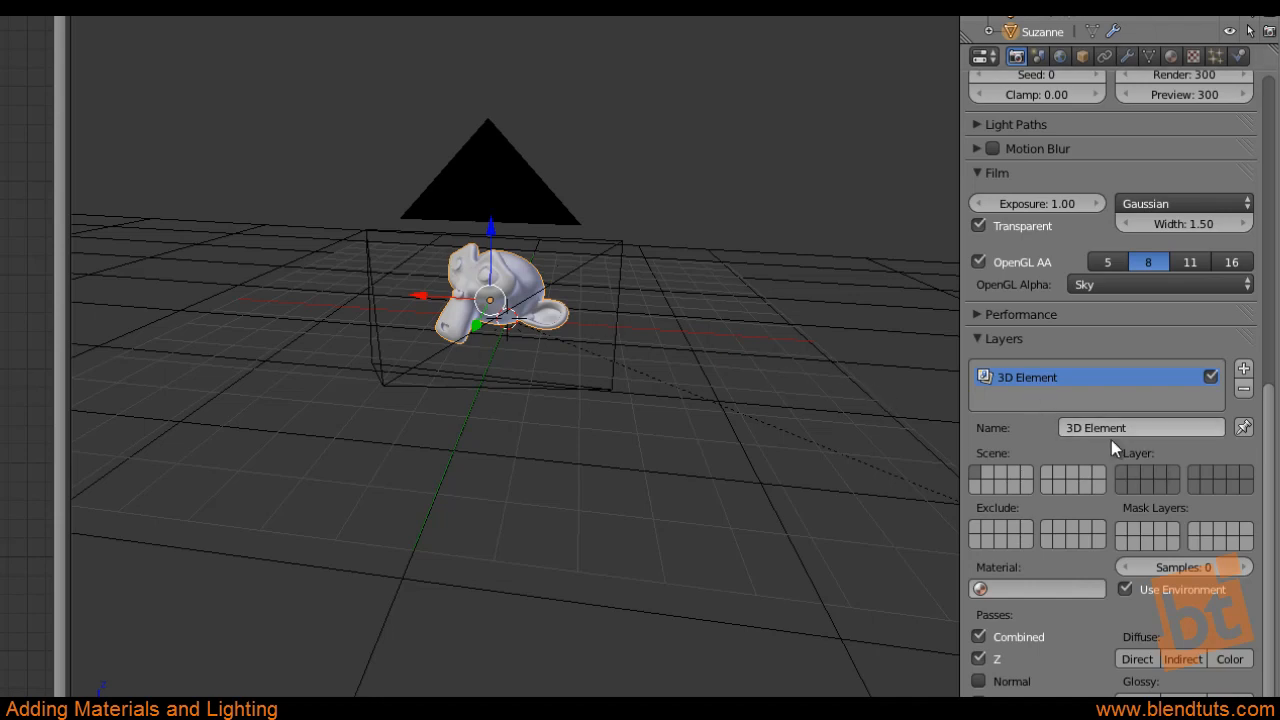
{"action": "left_click", "coordinate": [1122, 472]}
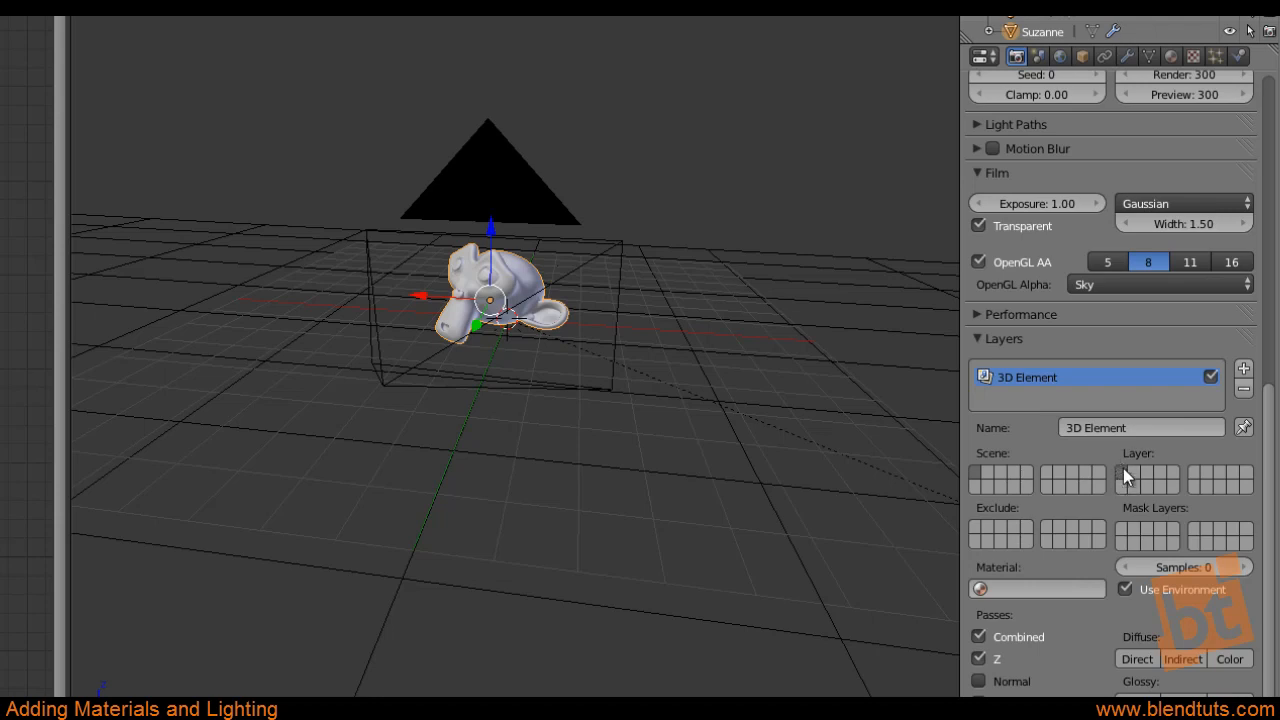
{"action": "right_click", "coordinate": [453, 458]}
{"action": "right_click", "coordinate": [489, 268]}
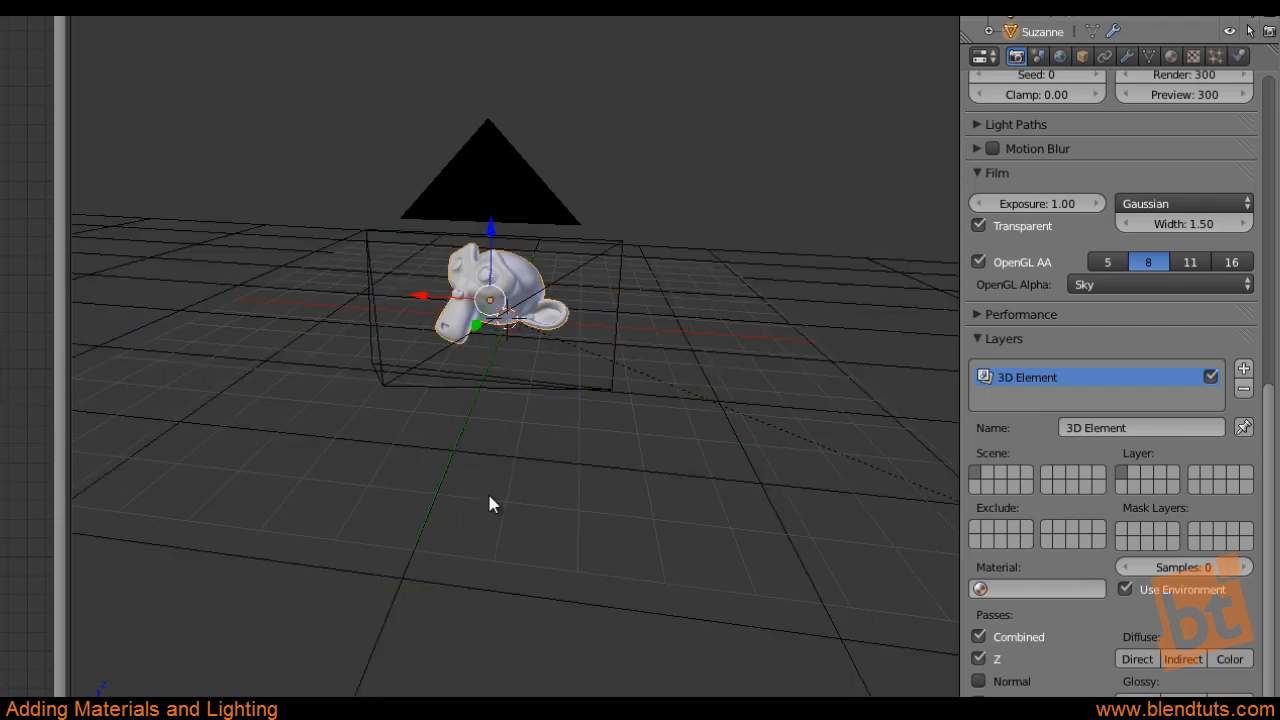
{"action": "right_click", "coordinate": [478, 437]}
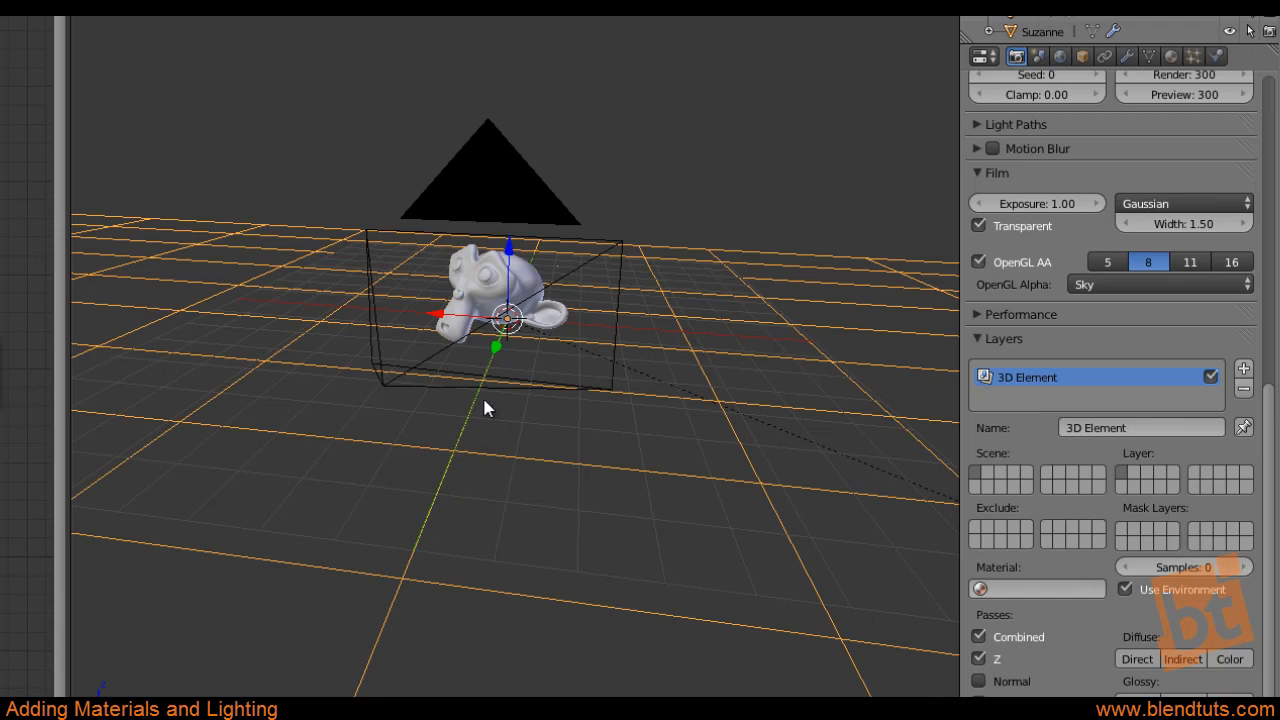
{"action": "right_click", "coordinate": [484, 269]}
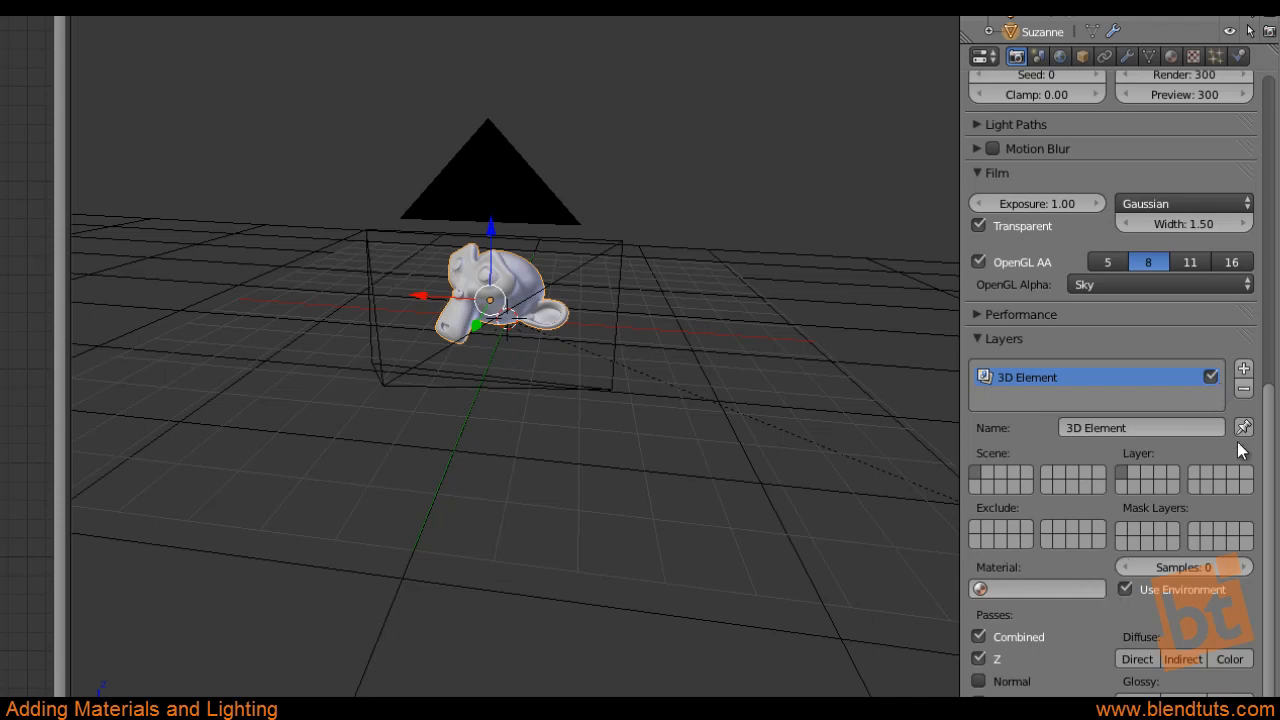
Add a second render layer named Shadows and limit it to the second layer
{"action": "left_click", "coordinate": [1243, 368]}
{"action": "left_click", "coordinate": [1117, 420]}
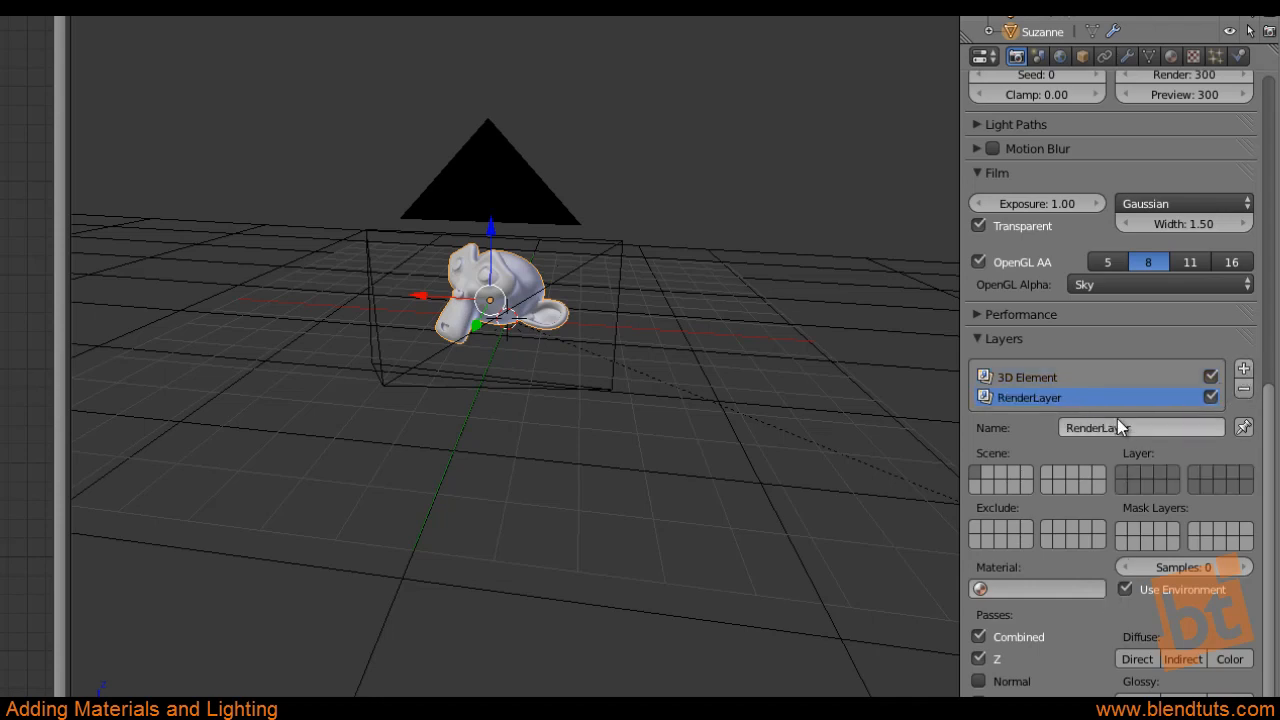
{"action": "type", "text": "Shadows"}
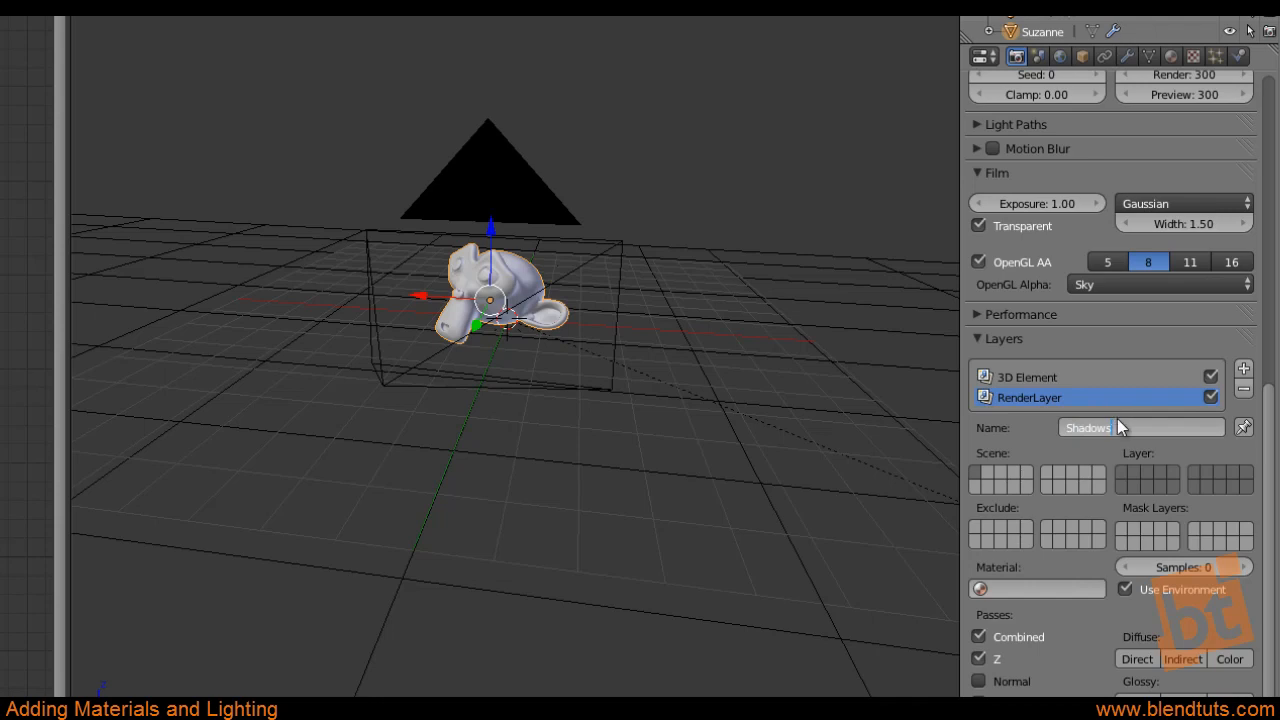
{"action": "key", "text": "Return"}
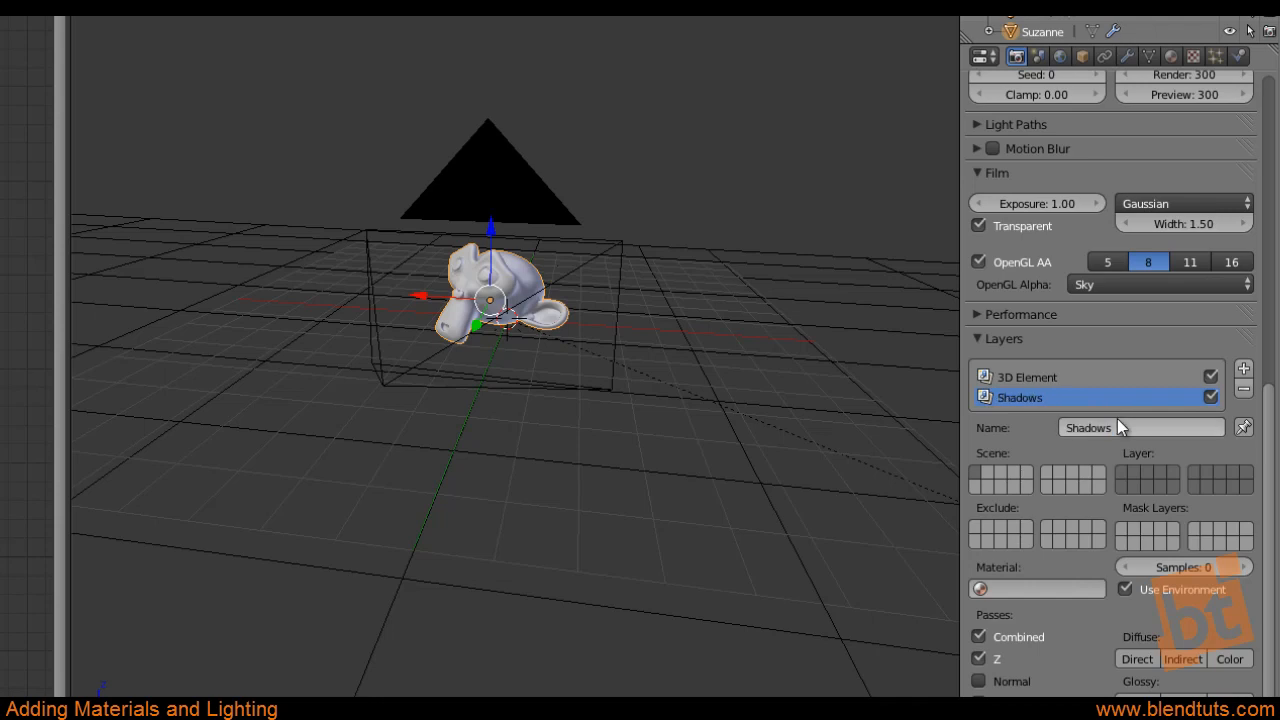
{"action": "left_click", "coordinate": [1136, 473]}
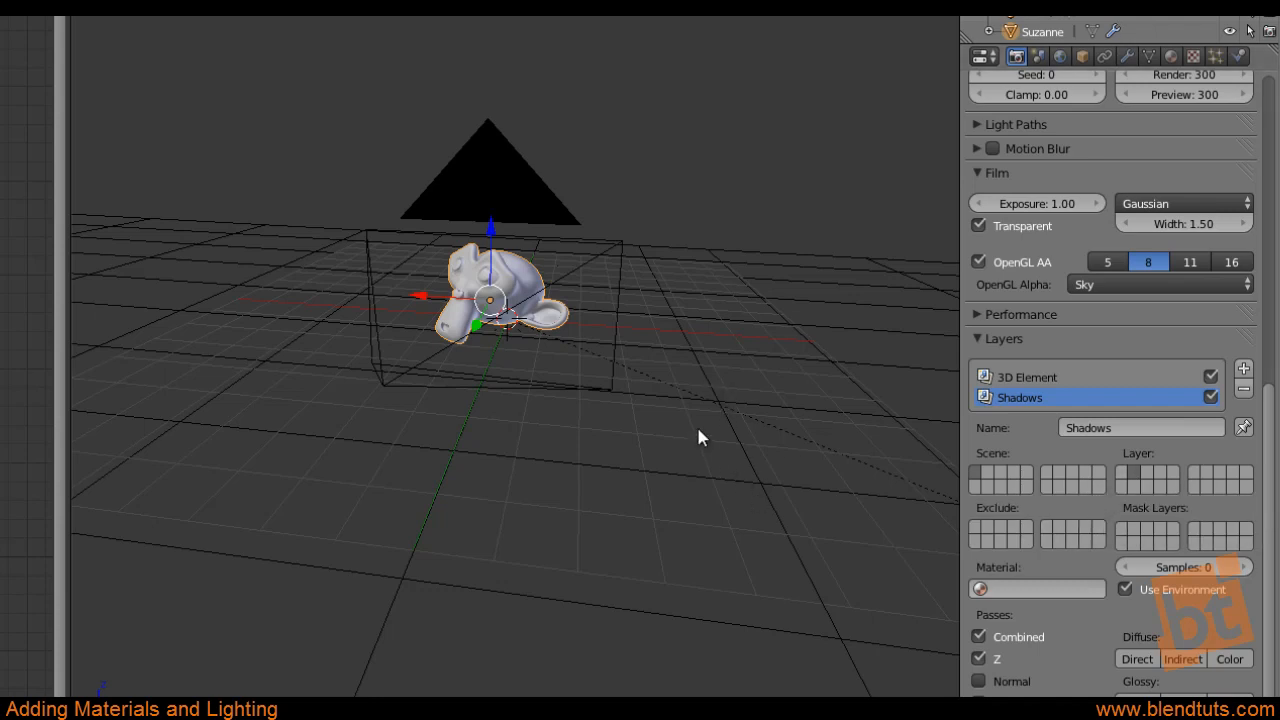
Override the material of the Shadows render layer with the Diffuse material
{"action": "right_click", "coordinate": [763, 492]}
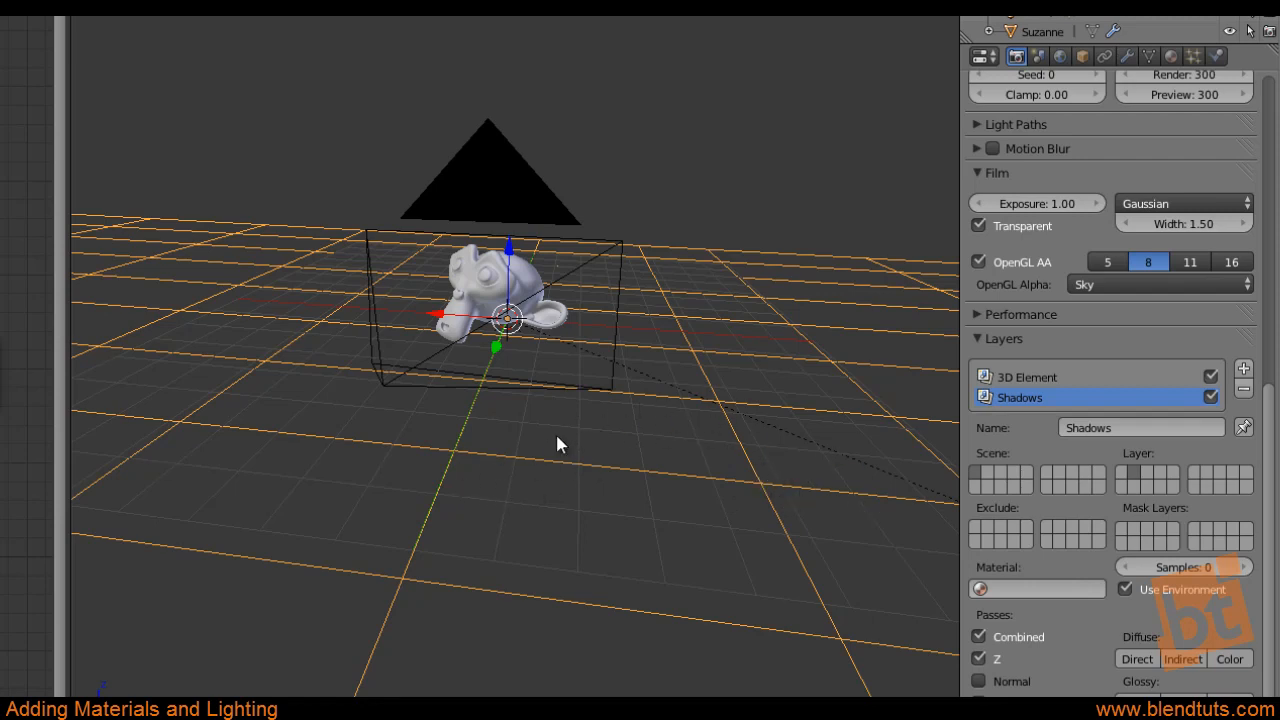
{"action": "left_click", "coordinate": [1133, 472]}
{"action": "left_click", "coordinate": [1006, 587]}
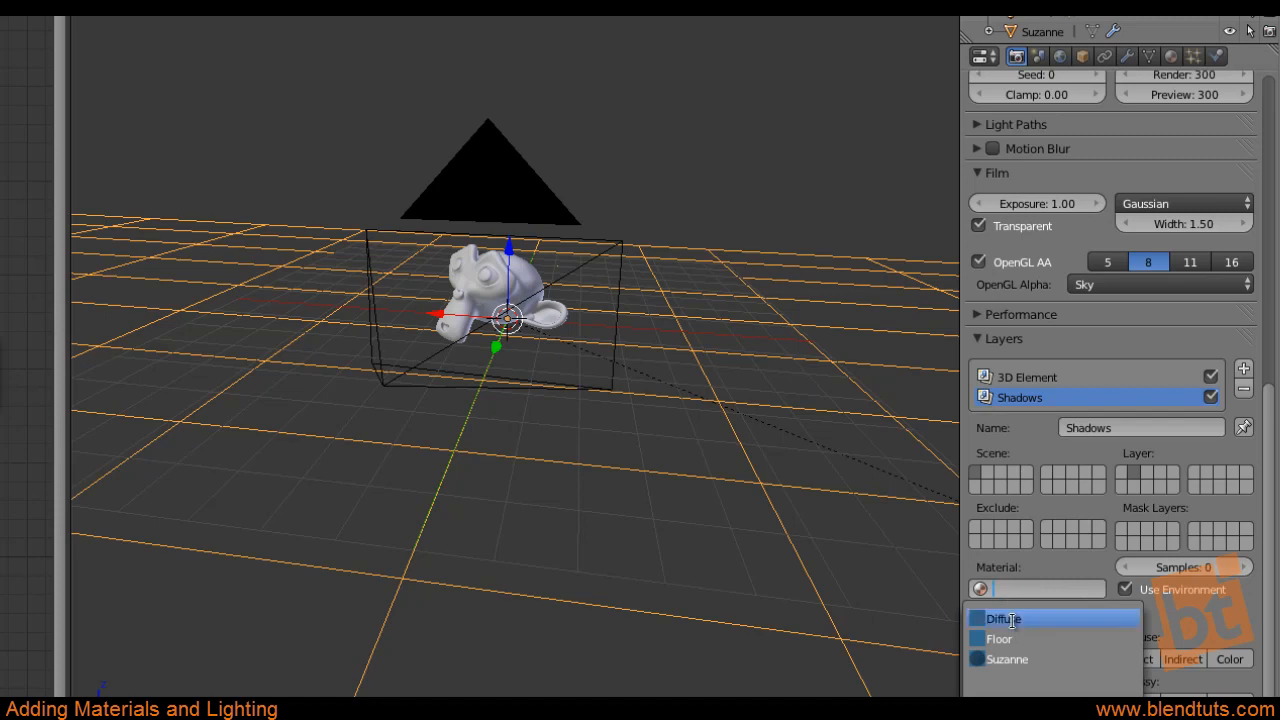
{"action": "left_click", "coordinate": [1012, 620]}
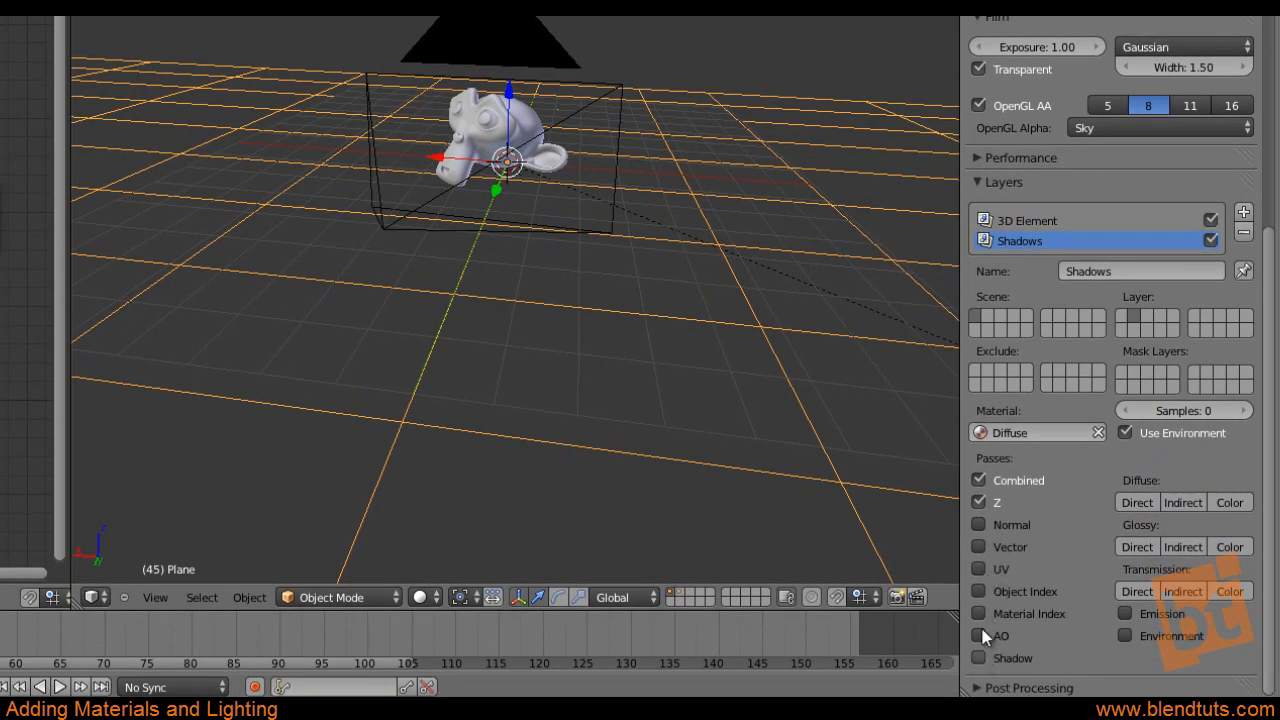
Enable the AO and Shadow passes on the Shadows render layer, then make 3D Element the active render layer
{"action": "left_click", "coordinate": [984, 636]}
{"action": "left_click", "coordinate": [983, 659]}
{"action": "left_click", "coordinate": [1012, 222]}
{"action": "left_click", "coordinate": [1013, 240]}
{"action": "left_click", "coordinate": [1032, 226]}
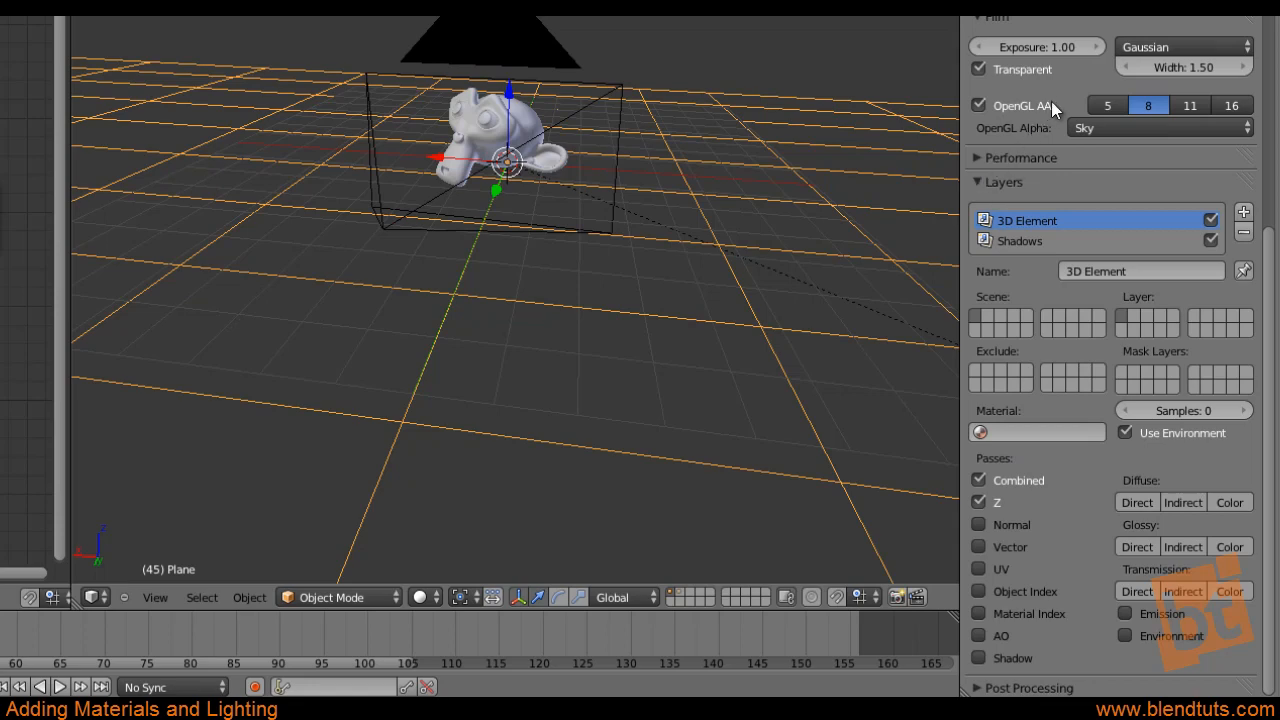
Save the file over the existing version and render frame 45
{"action": "scroll", "coordinate": [1058, 112], "scroll_direction": "up", "scroll_amount": 8}
{"action": "scroll", "coordinate": [1040, 467], "scroll_direction": "up", "scroll_amount": 4}
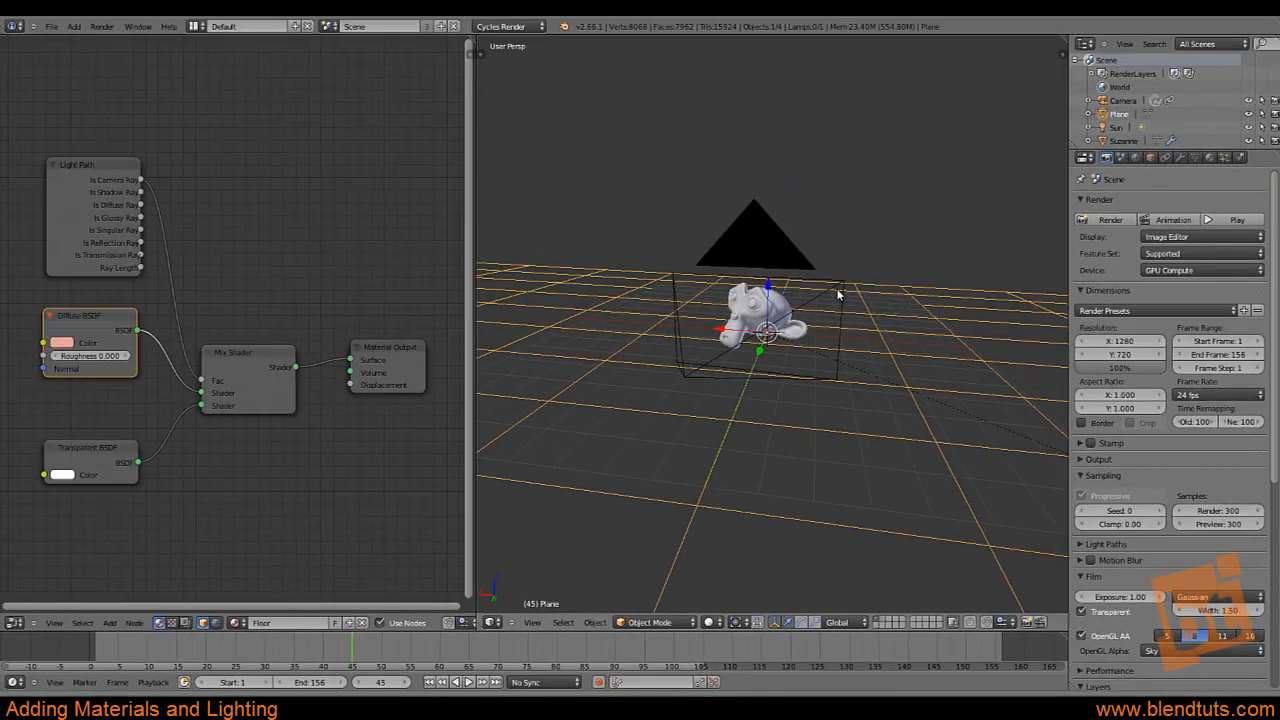
{"action": "key", "text": "ctrl+s"}
{"action": "left_click", "coordinate": [839, 295]}
{"action": "key", "text": "F12"}
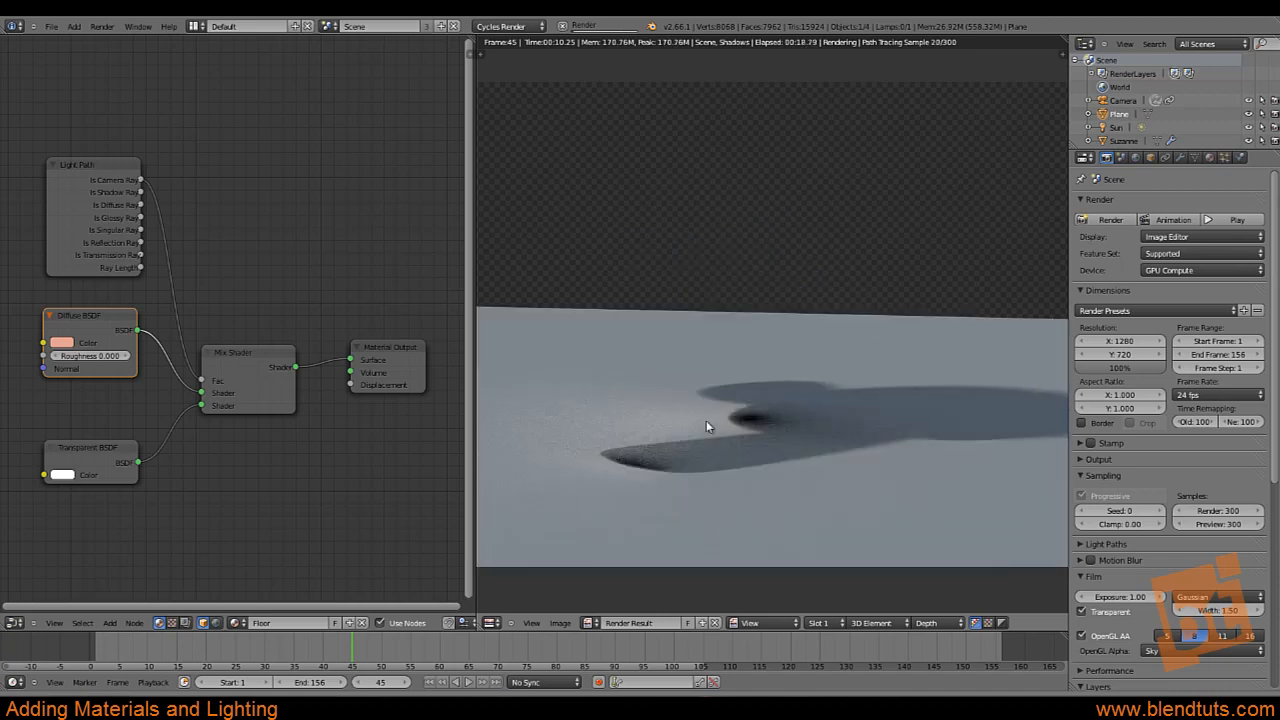
Examine Suzanne's shadow and the contact darkening on the floor while the Shadows layer renders
{"action": "mouse_move", "coordinate": [800, 455]}
{"action": "middle_mouse_down"}
{"action": "mouse_move", "coordinate": [772, 436]}
{"action": "mouse_move", "coordinate": [786, 451]}
{"action": "middle_mouse_up"}
{"action": "scroll", "coordinate": [772, 436], "scroll_direction": "down", "scroll_amount": 2}
{"action": "scroll", "coordinate": [648, 459], "scroll_direction": "up", "scroll_amount": 1}
{"action": "scroll", "coordinate": [655, 455], "scroll_direction": "up", "scroll_amount": 1}
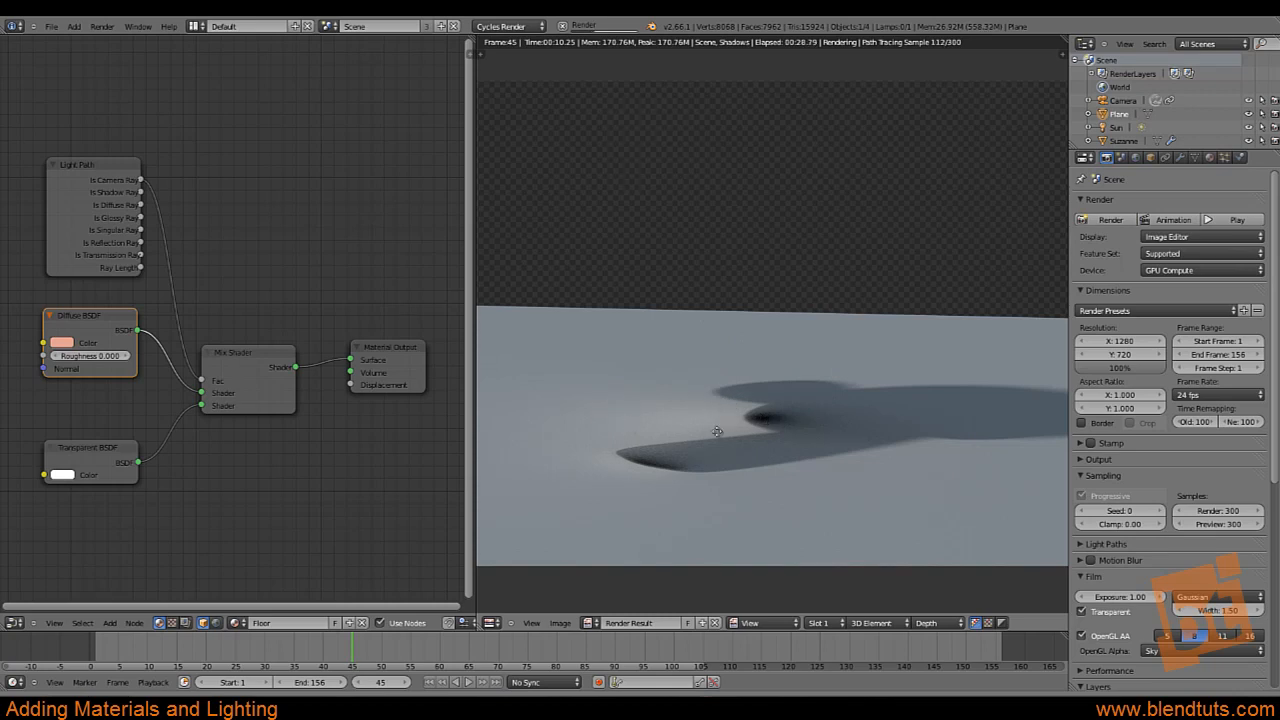
{"action": "scroll", "coordinate": [678, 441], "scroll_direction": "down", "scroll_amount": 1}
{"action": "middle_click_drag", "start_coordinate": [757, 439], "coordinate": [751, 435]}
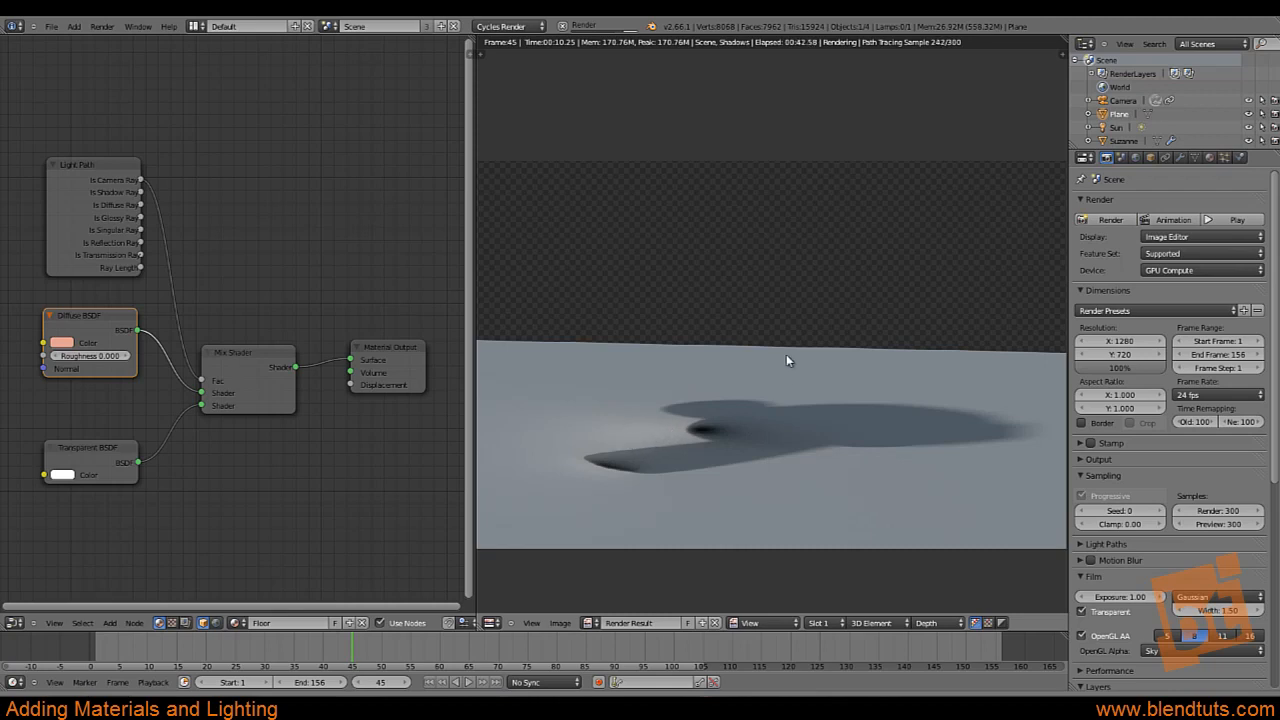
{"action": "middle_click_drag", "start_coordinate": [786, 355], "coordinate": [786, 347]}
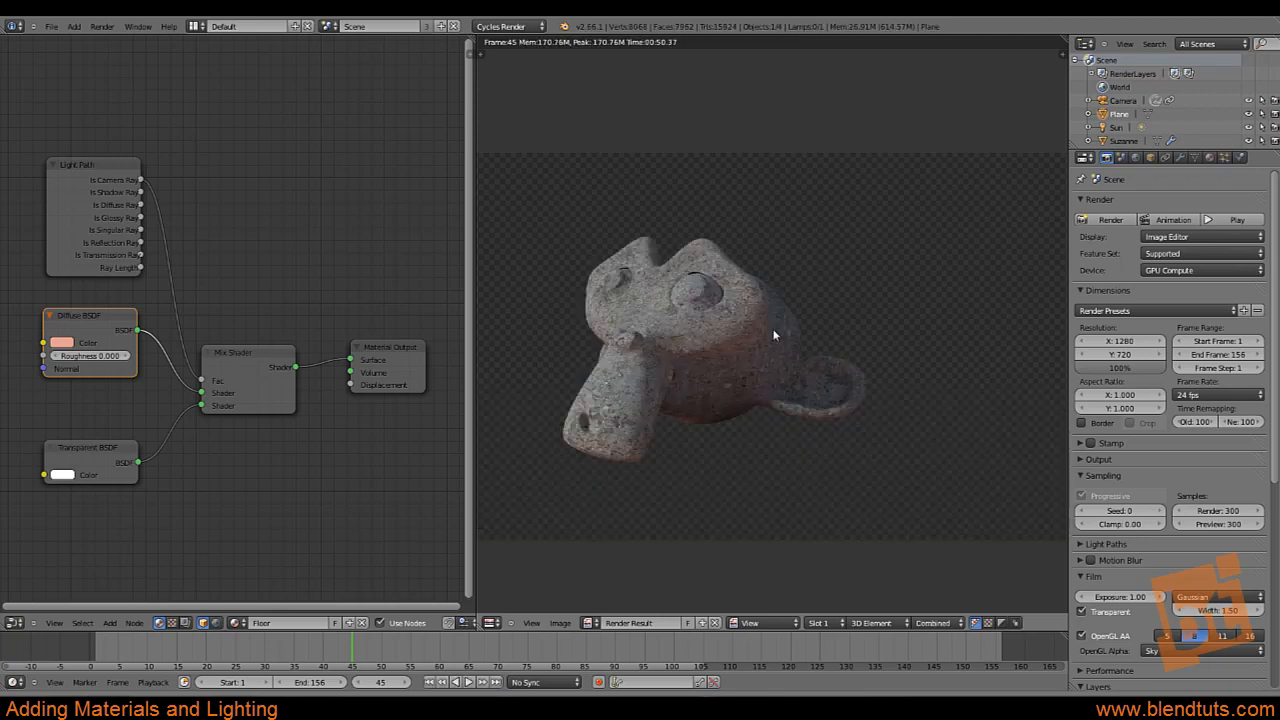
Inspect the Shadow and AO passes of the rendered Shadows layer, then return to its Combined pass
{"action": "middle_click_drag", "start_coordinate": [775, 335], "coordinate": [785, 336]}
{"action": "left_click", "coordinate": [886, 623]}
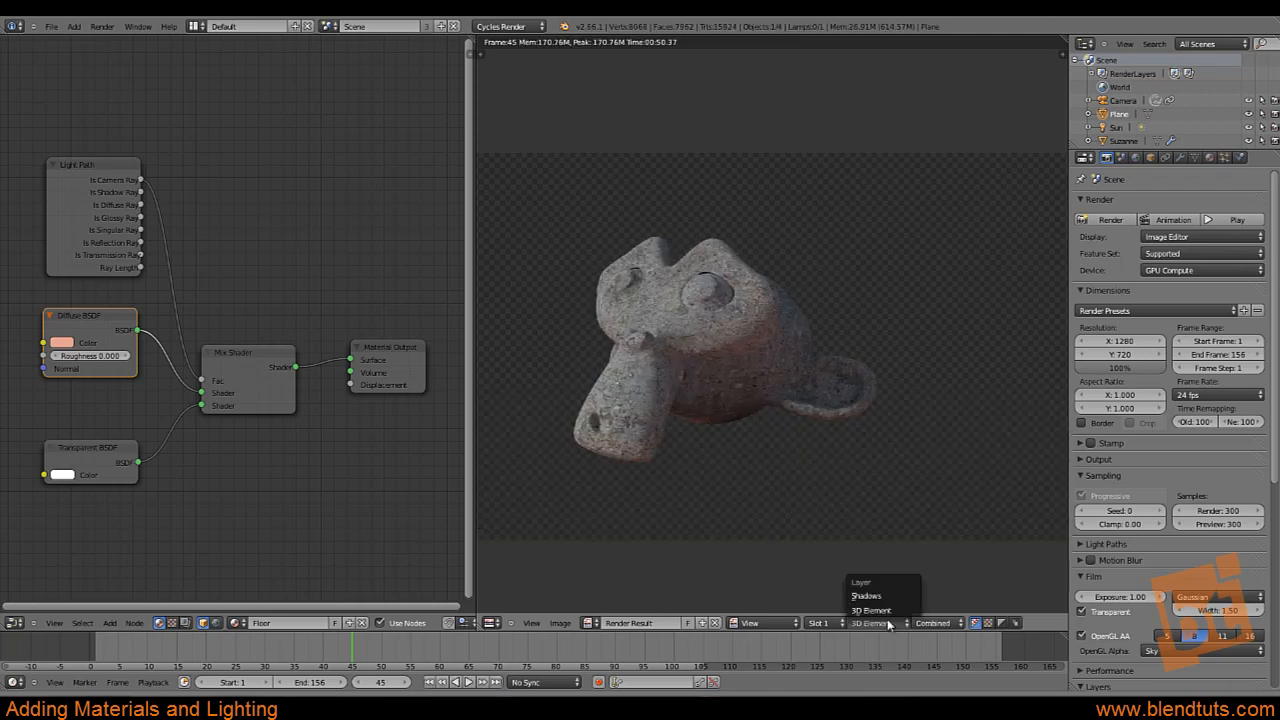
{"action": "left_click", "coordinate": [868, 596]}
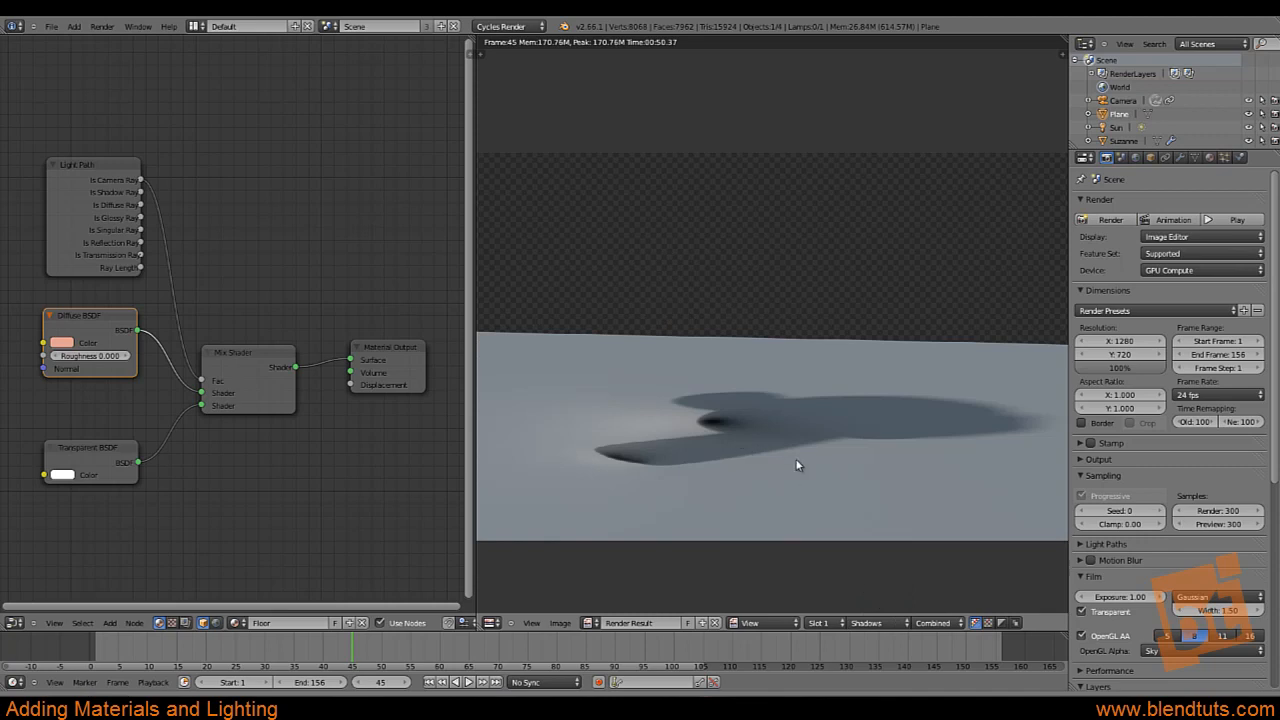
{"action": "left_click", "coordinate": [944, 624]}
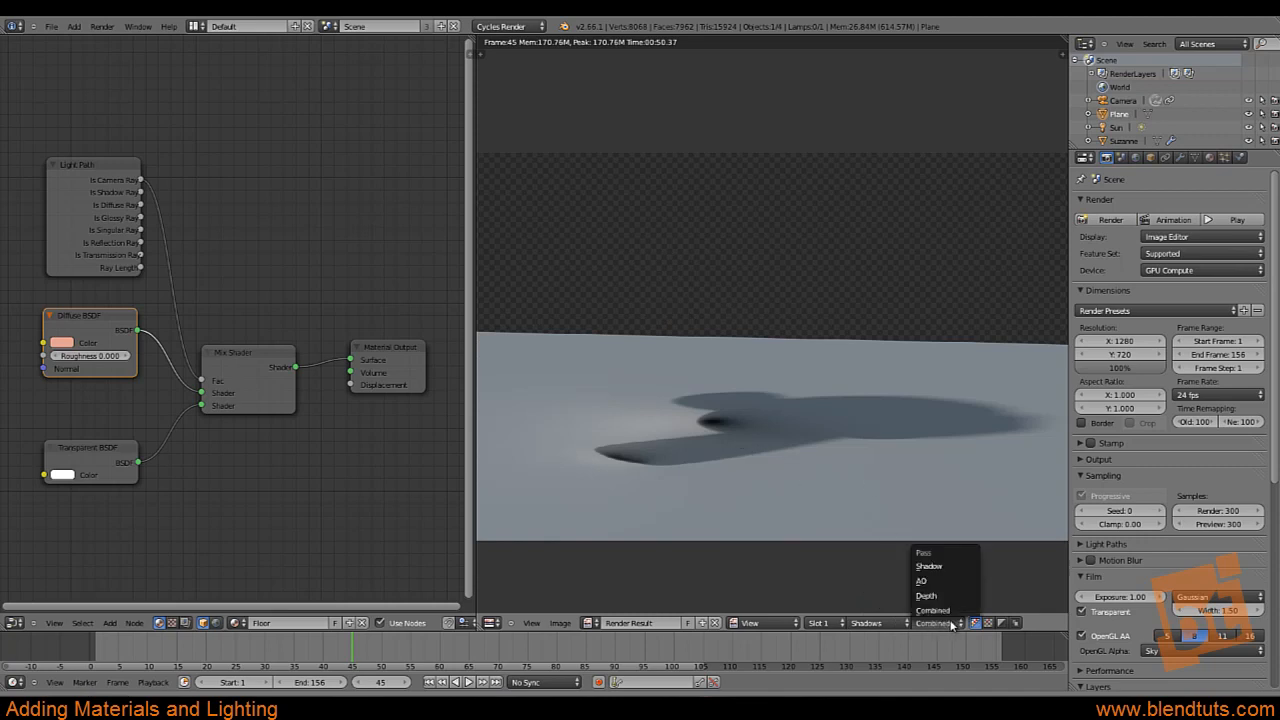
{"action": "left_click", "coordinate": [937, 567]}
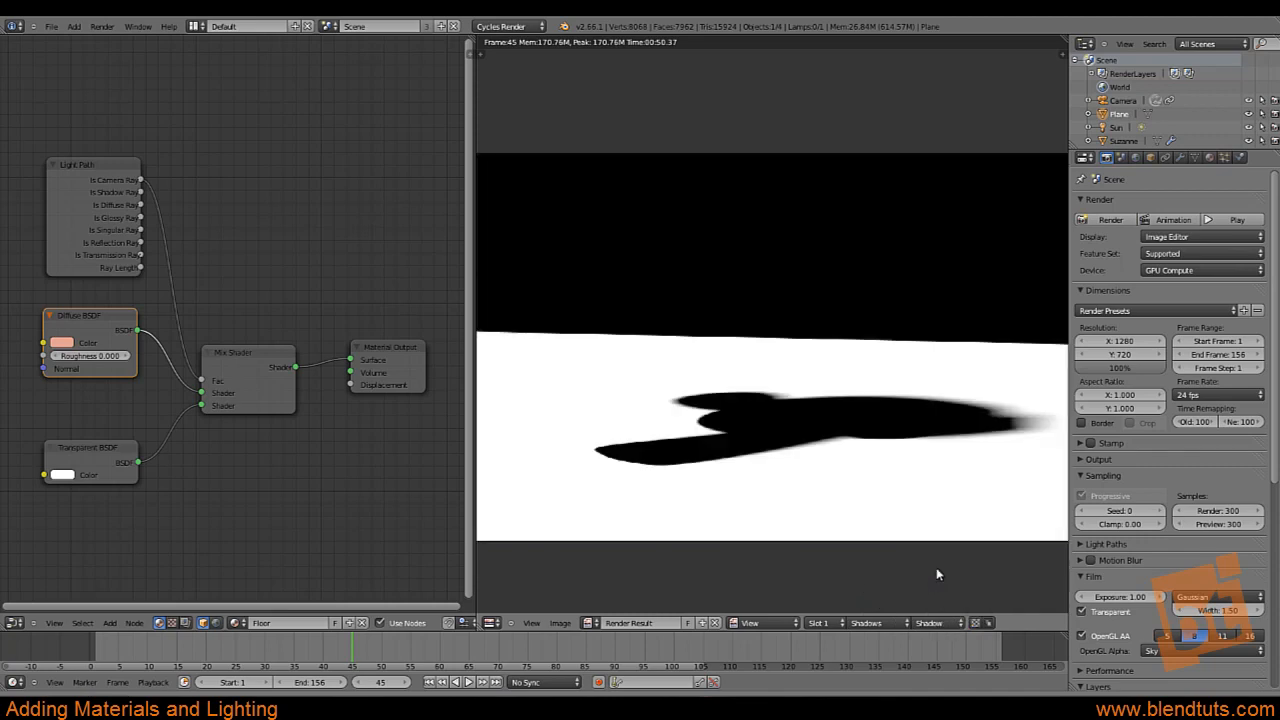
{"action": "left_click", "coordinate": [941, 623]}
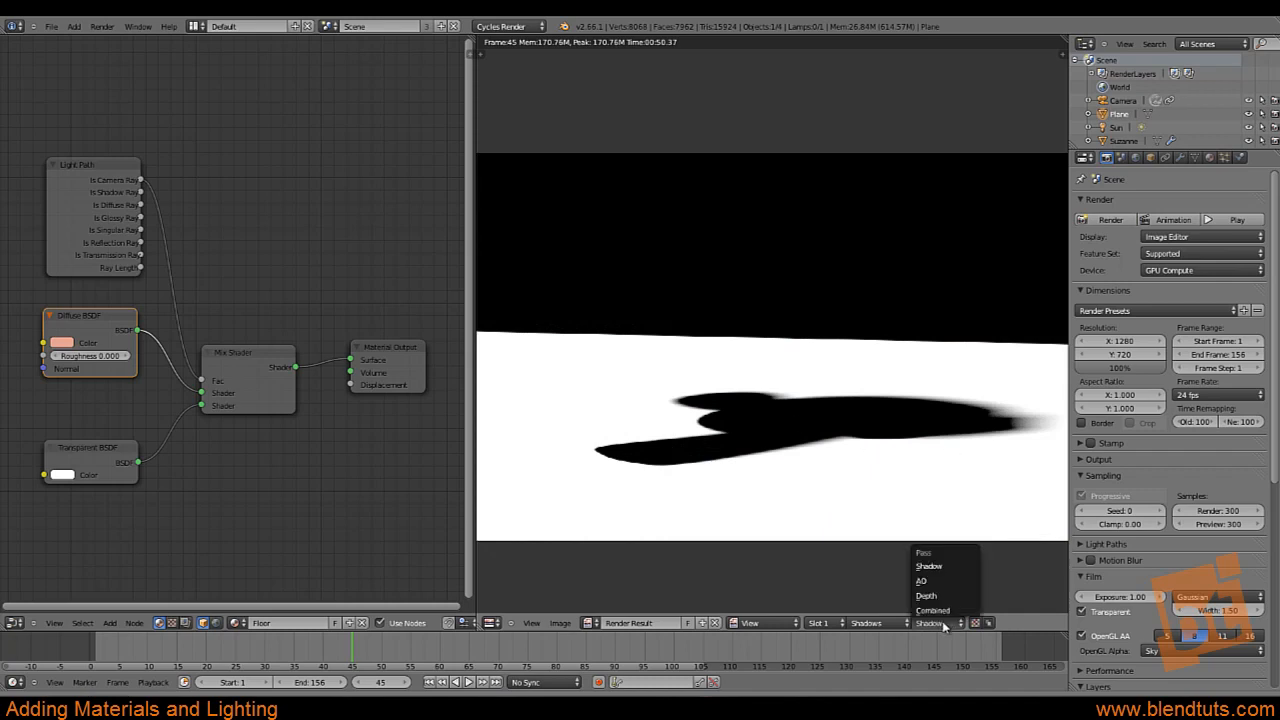
{"action": "left_click", "coordinate": [926, 581]}
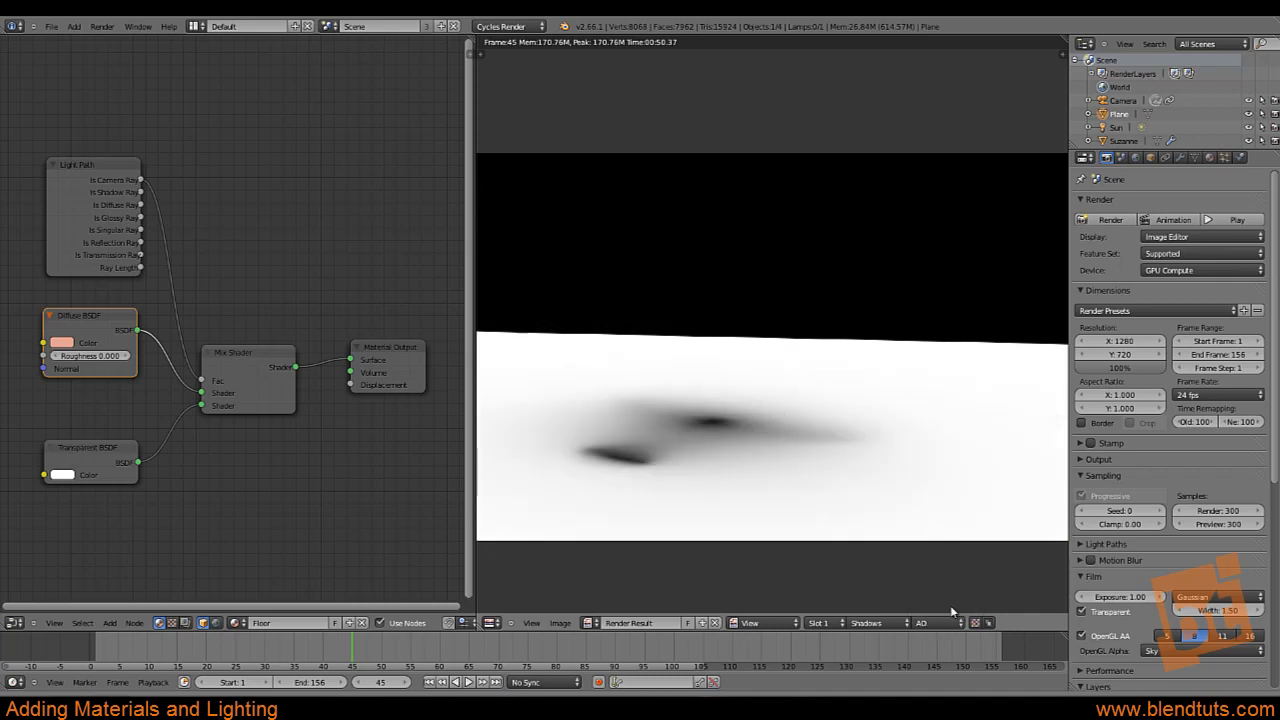
{"action": "left_click", "coordinate": [946, 624]}
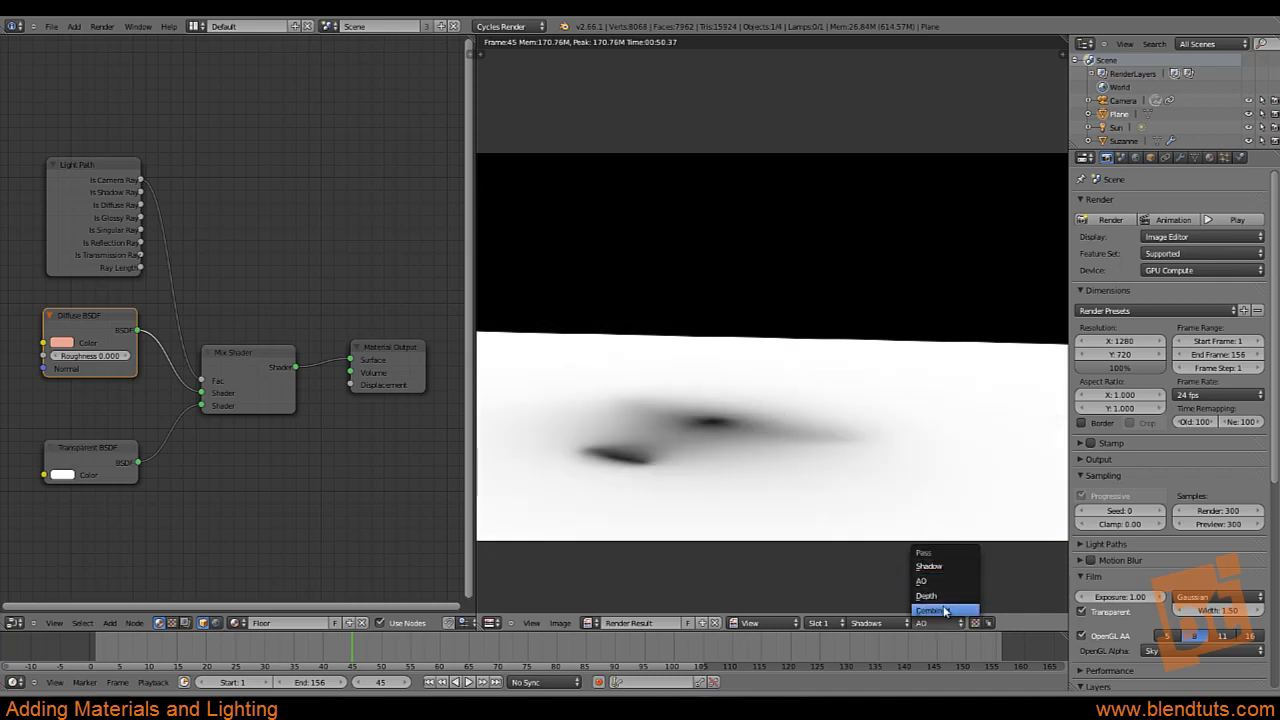
{"action": "left_click", "coordinate": [945, 610]}
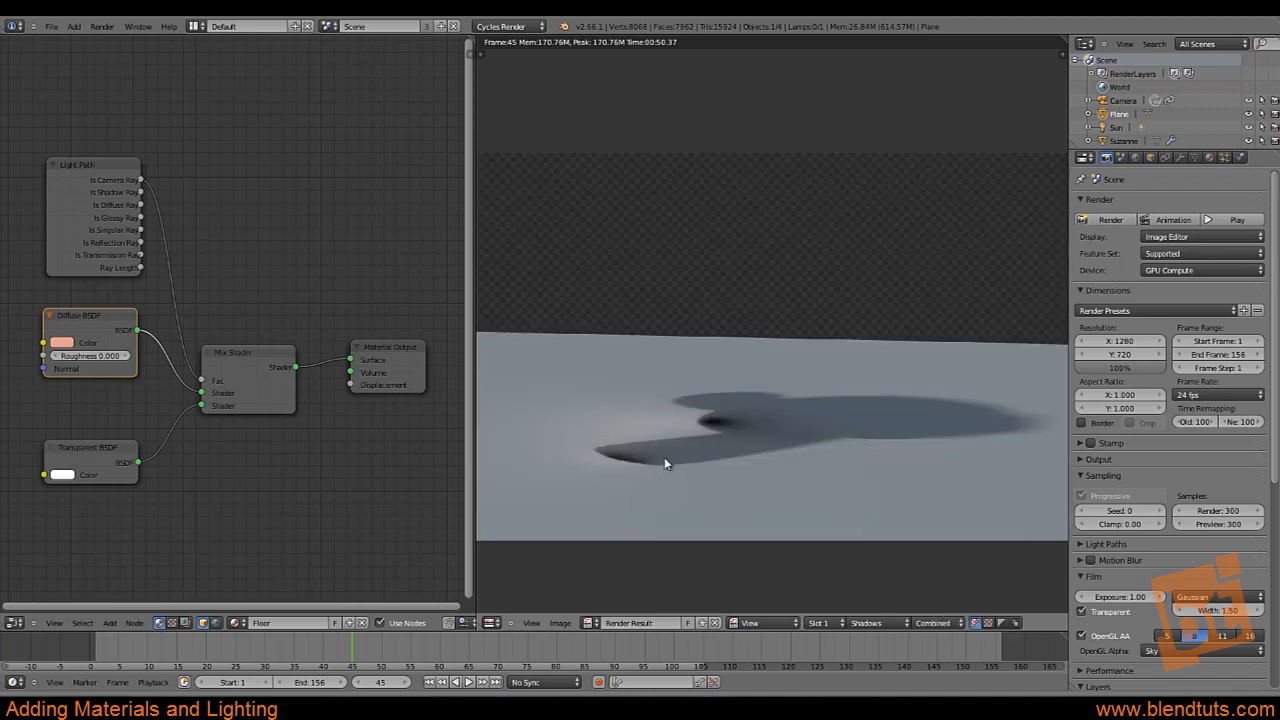
Display the rendered 3D Element layer and examine Suzanne's surface up close
{"action": "left_click", "coordinate": [862, 622]}
{"action": "left_click", "coordinate": [878, 608]}
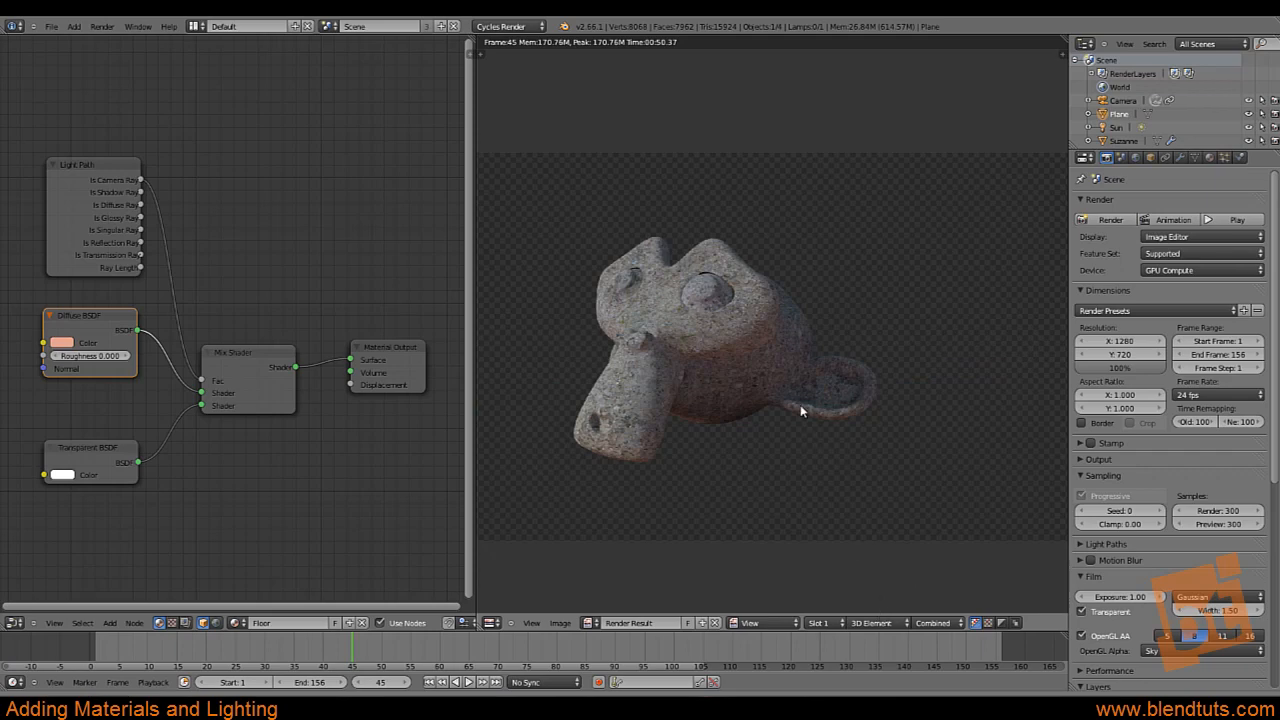
{"action": "middle_click_drag", "start_coordinate": [791, 400], "coordinate": [796, 403]}
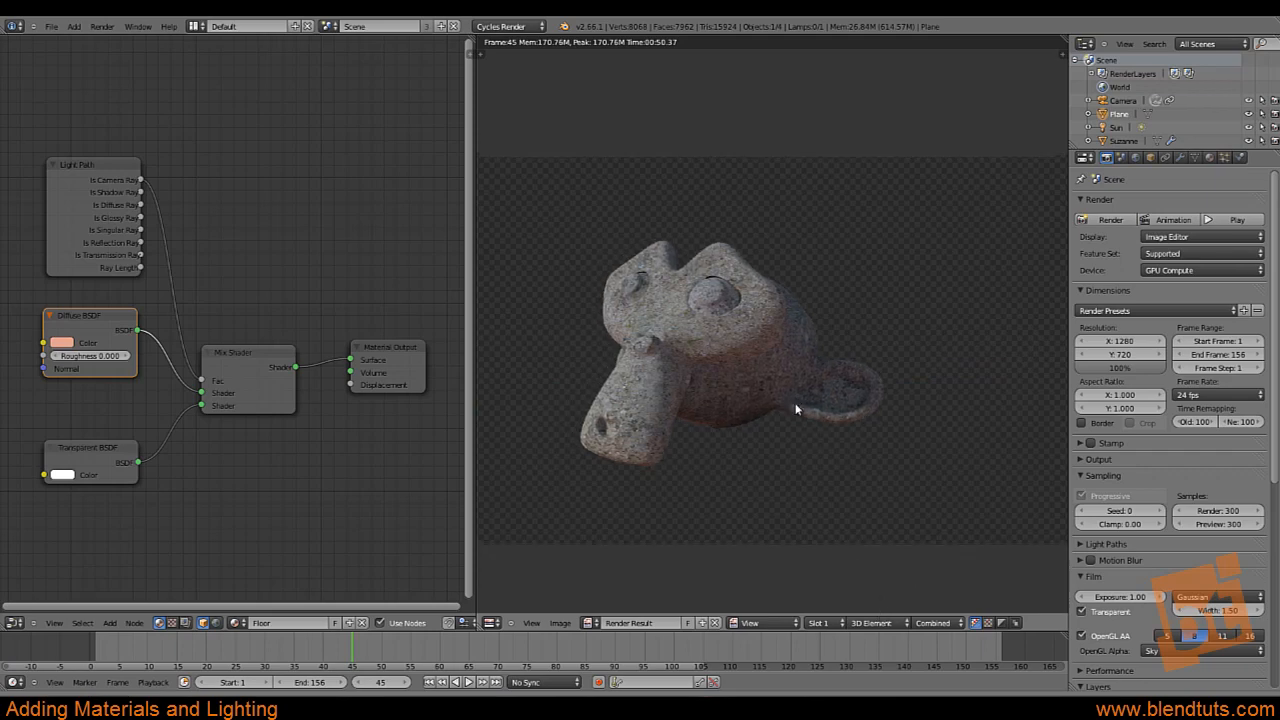
{"action": "scroll", "coordinate": [681, 326], "scroll_direction": "up", "scroll_amount": 2}
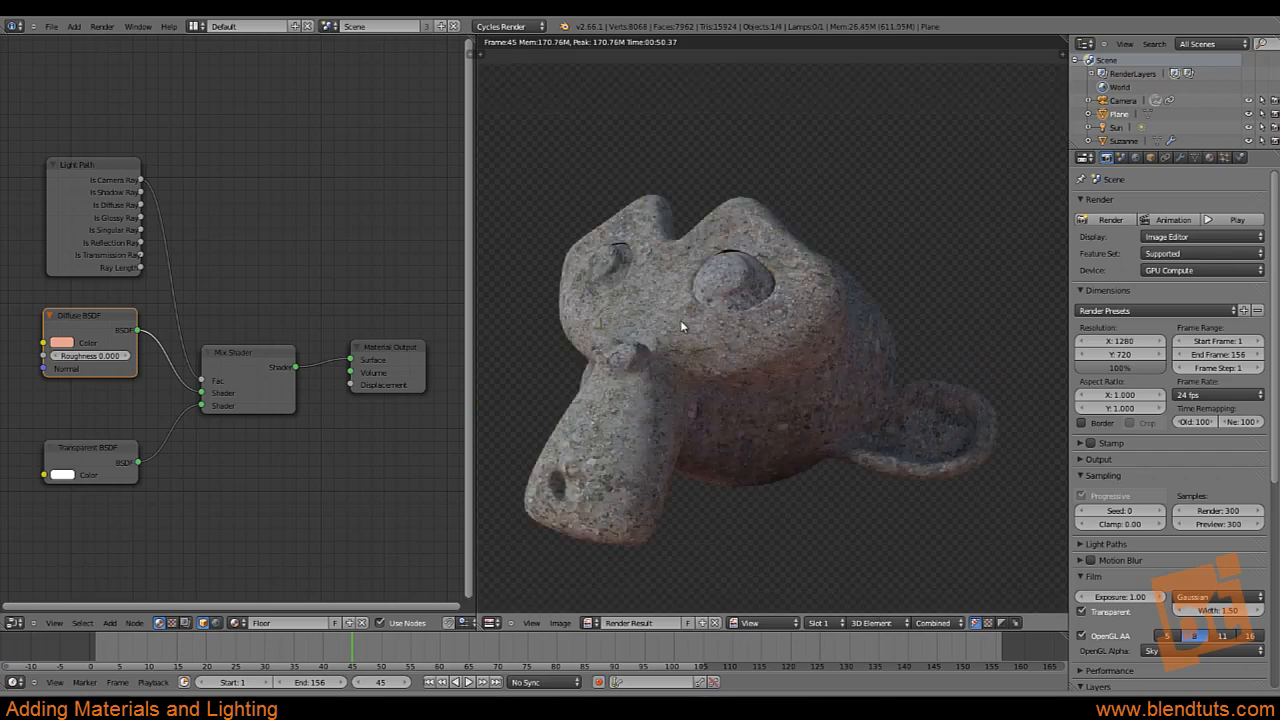
{"action": "middle_click_drag", "start_coordinate": [697, 331], "coordinate": [697, 322]}
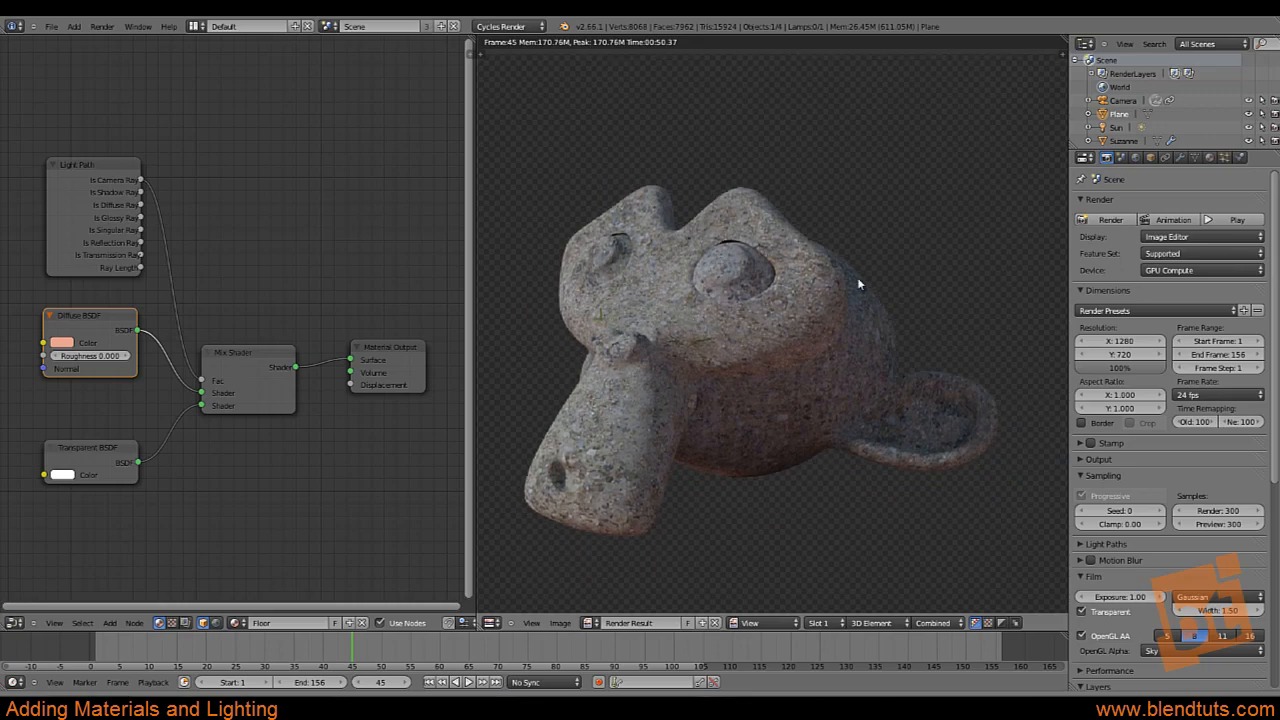
Enable Motion Blur for the render and set its shutter to 0.2
{"action": "scroll", "coordinate": [1078, 409], "scroll_direction": "down", "scroll_amount": 4}
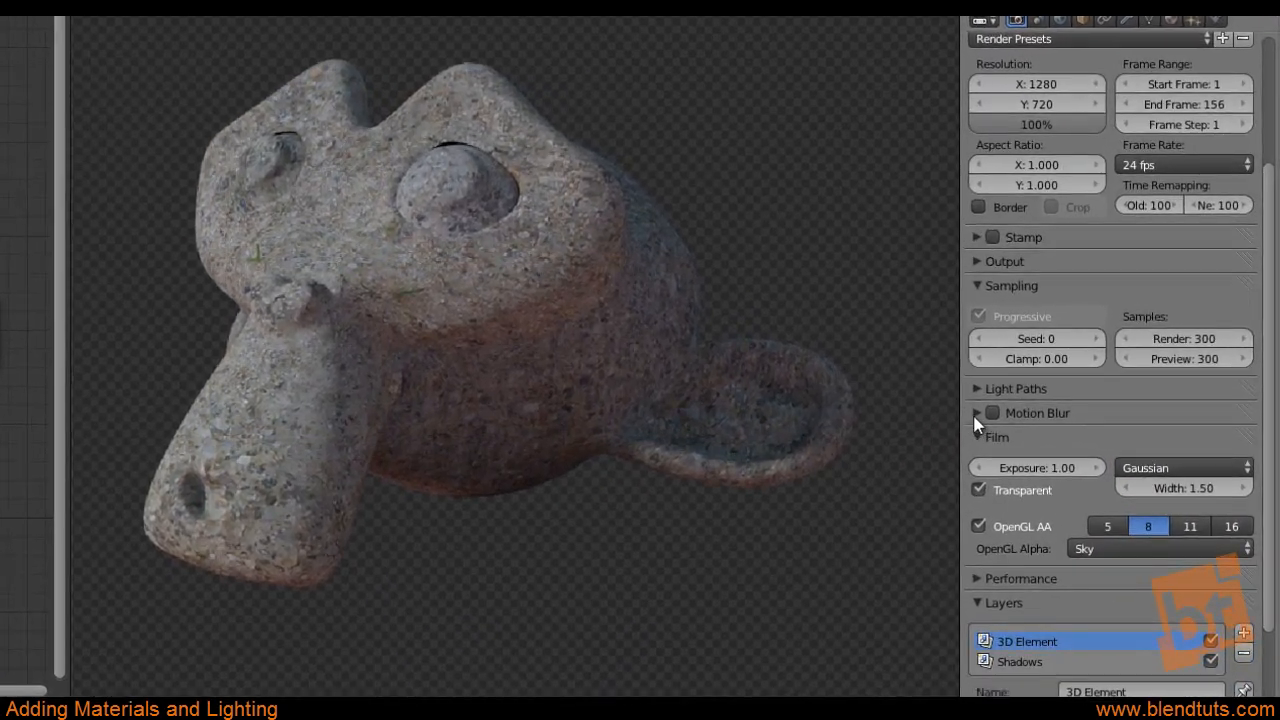
{"action": "left_click", "coordinate": [1018, 416]}
{"action": "left_click", "coordinate": [1032, 416]}
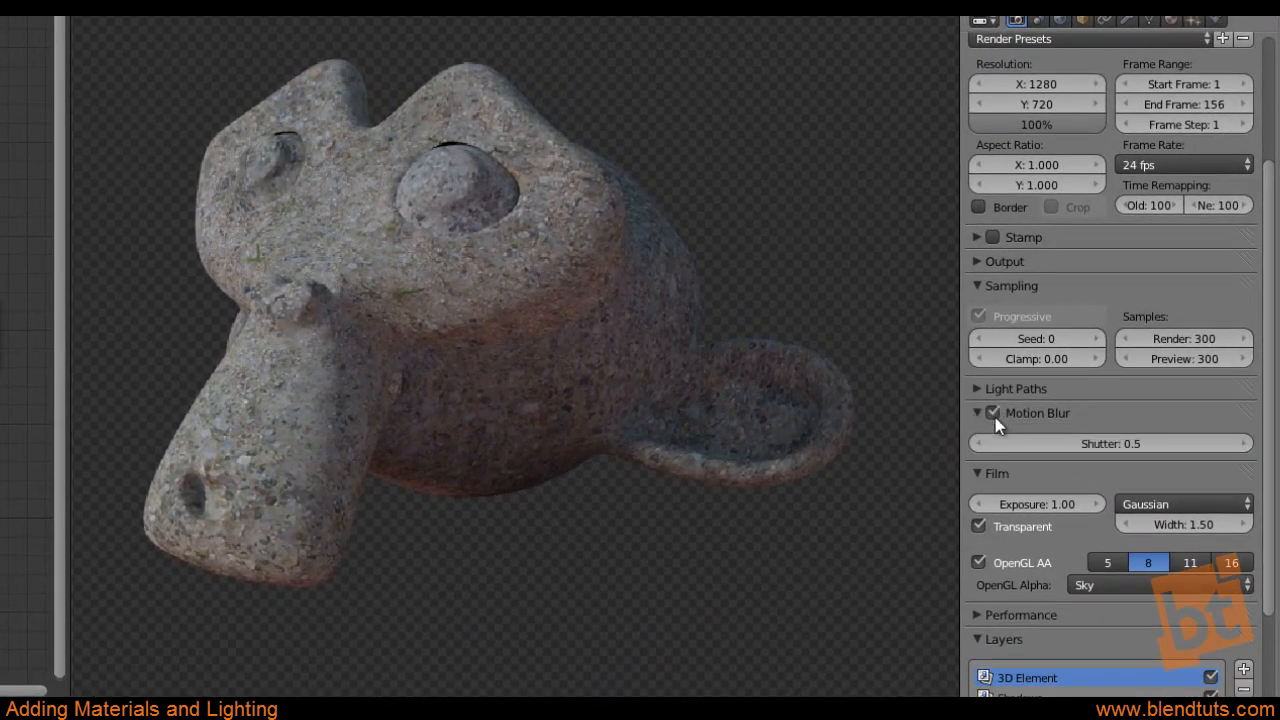
{"action": "left_click", "coordinate": [1088, 445]}
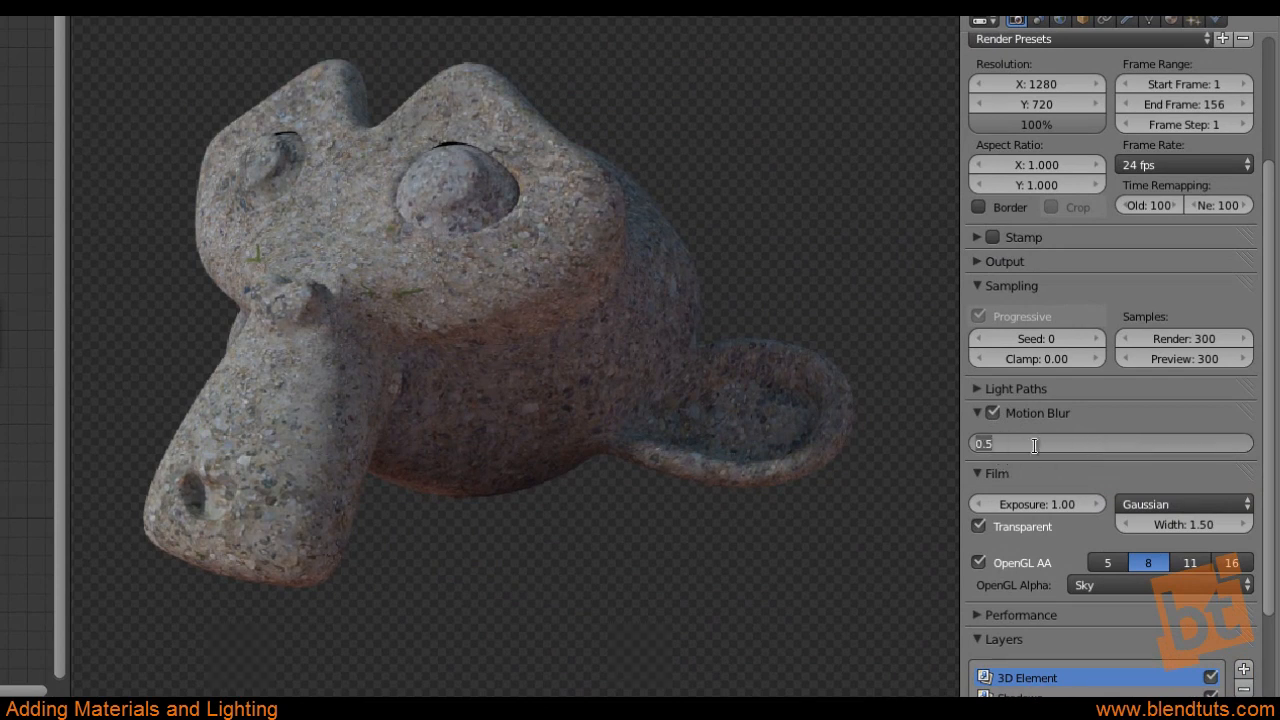
{"action": "type", "text": ".2"}
{"action": "key", "text": "Return"}
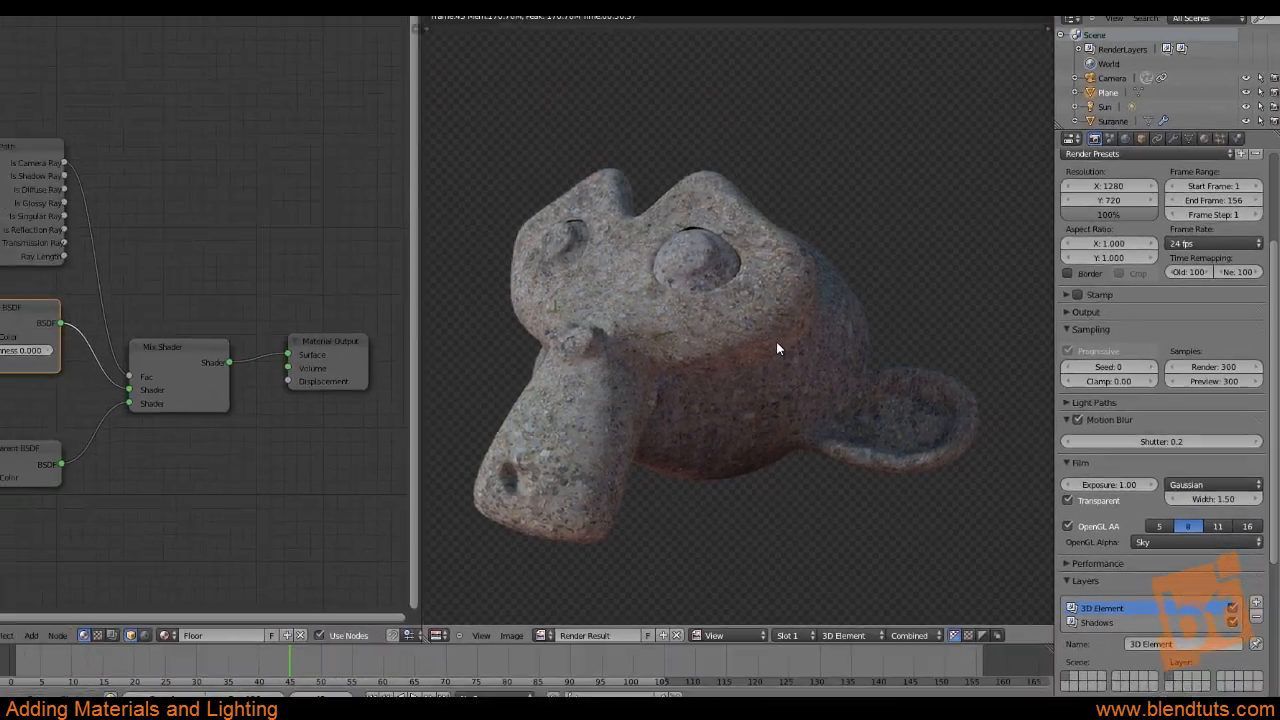
Render frame 45 again and inspect the motion blur on Suzanne's edges and the floor shadow
{"action": "key", "text": "F12"}
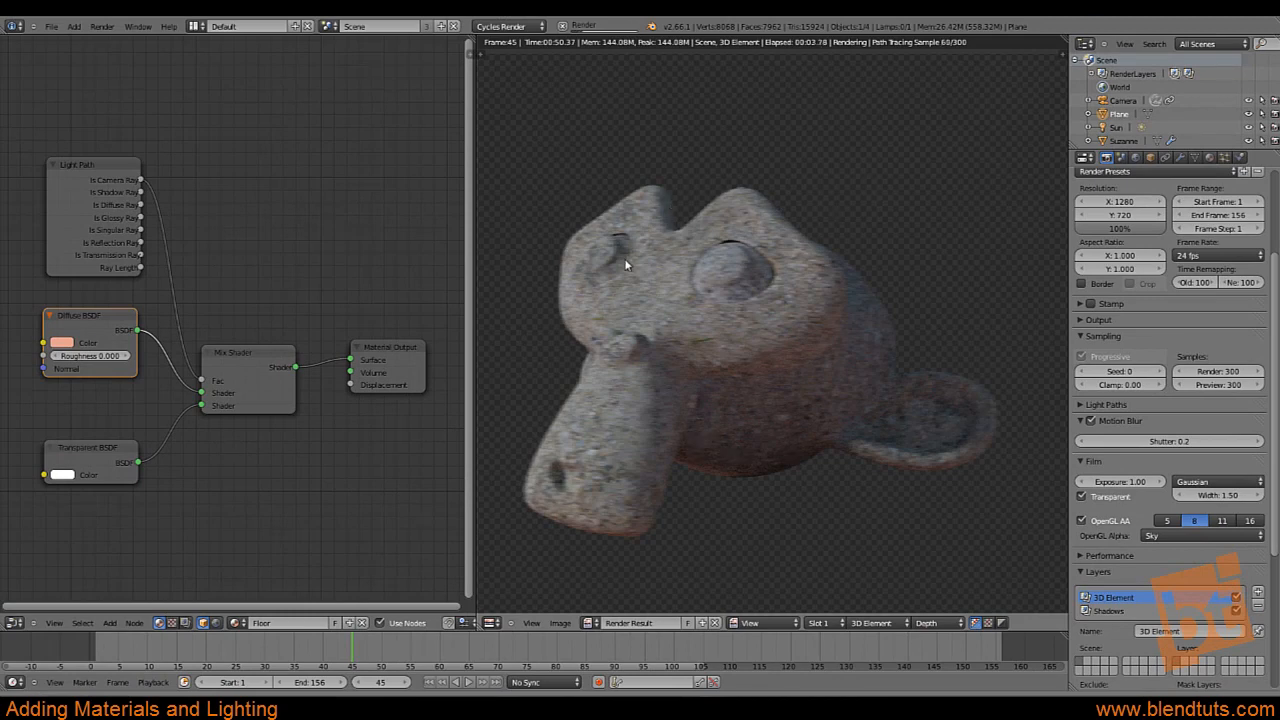
{"action": "scroll", "coordinate": [624, 258], "scroll_direction": "up", "scroll_amount": 6}
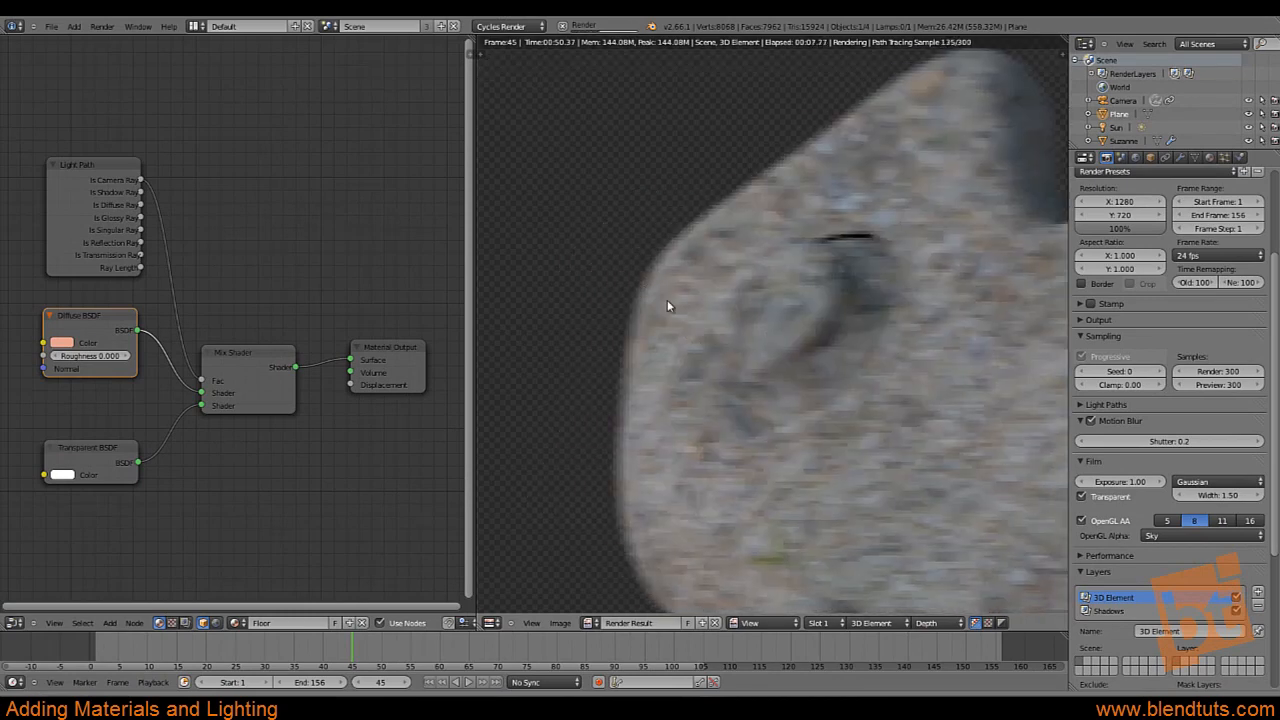
{"action": "scroll", "coordinate": [667, 306], "scroll_direction": "down", "scroll_amount": 5}
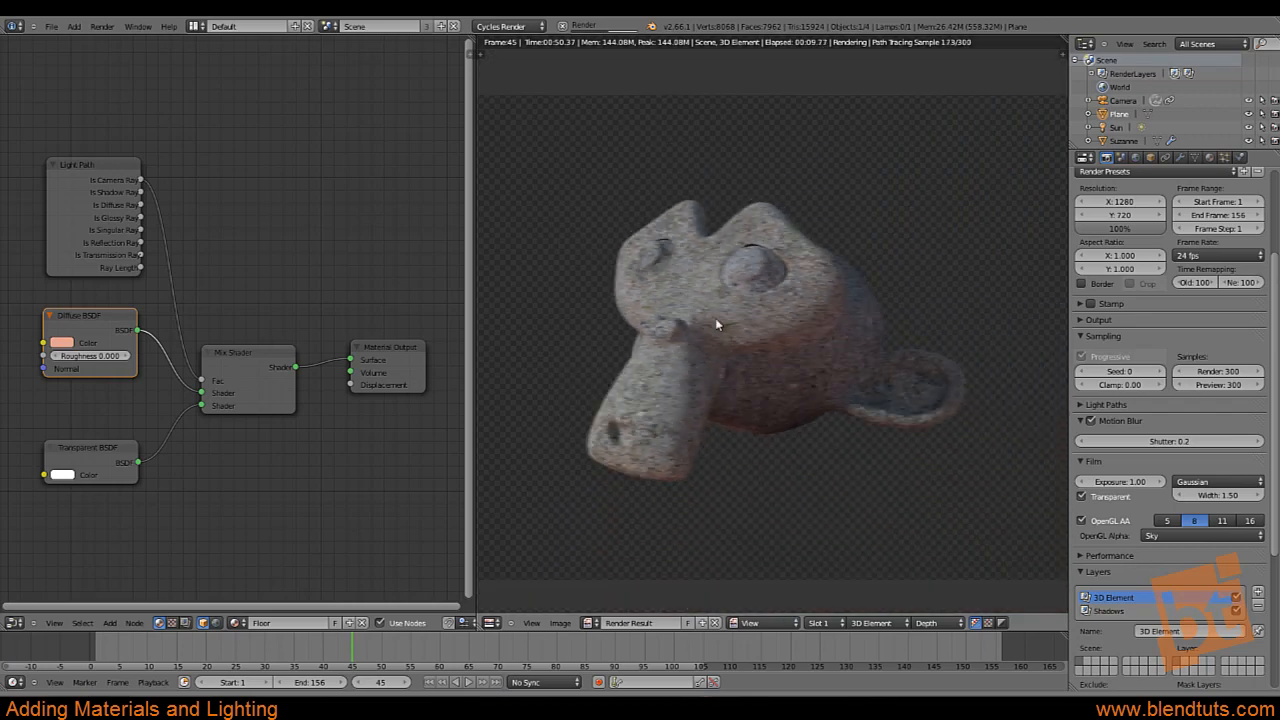
{"action": "scroll", "coordinate": [814, 362], "scroll_direction": "up", "scroll_amount": 2}
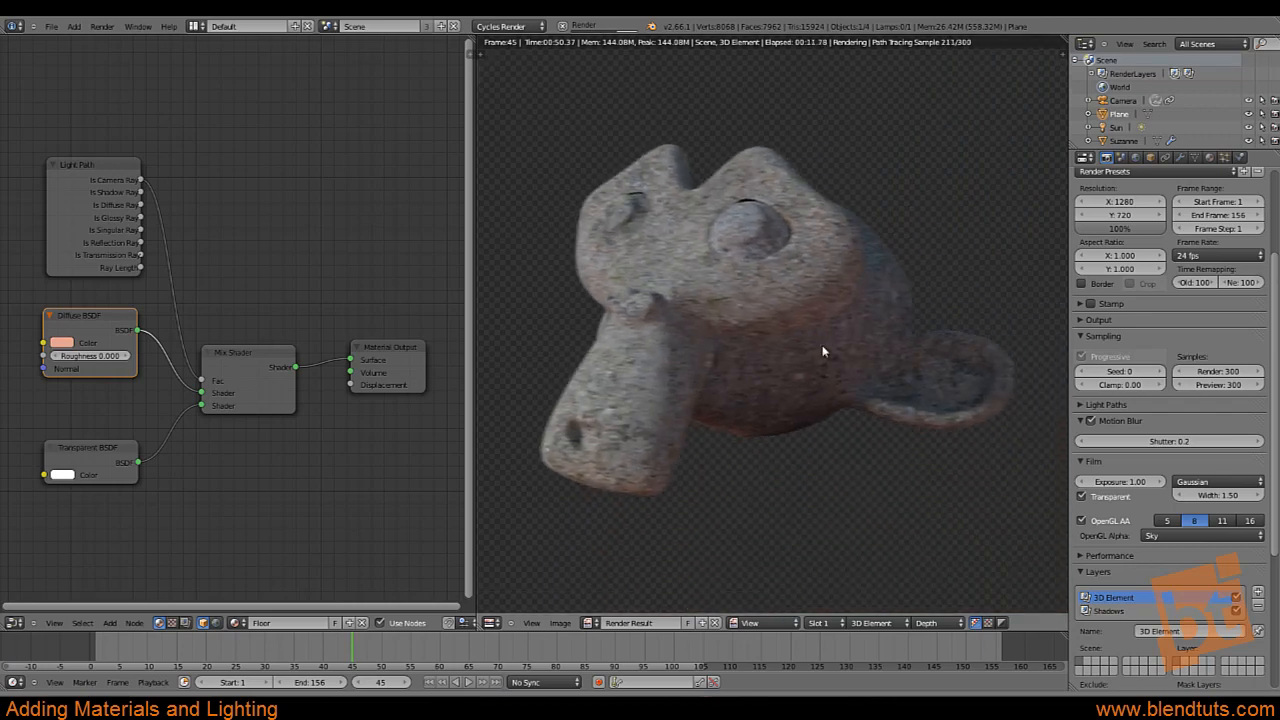
{"action": "scroll", "coordinate": [825, 340], "scroll_direction": "down", "scroll_amount": 1}
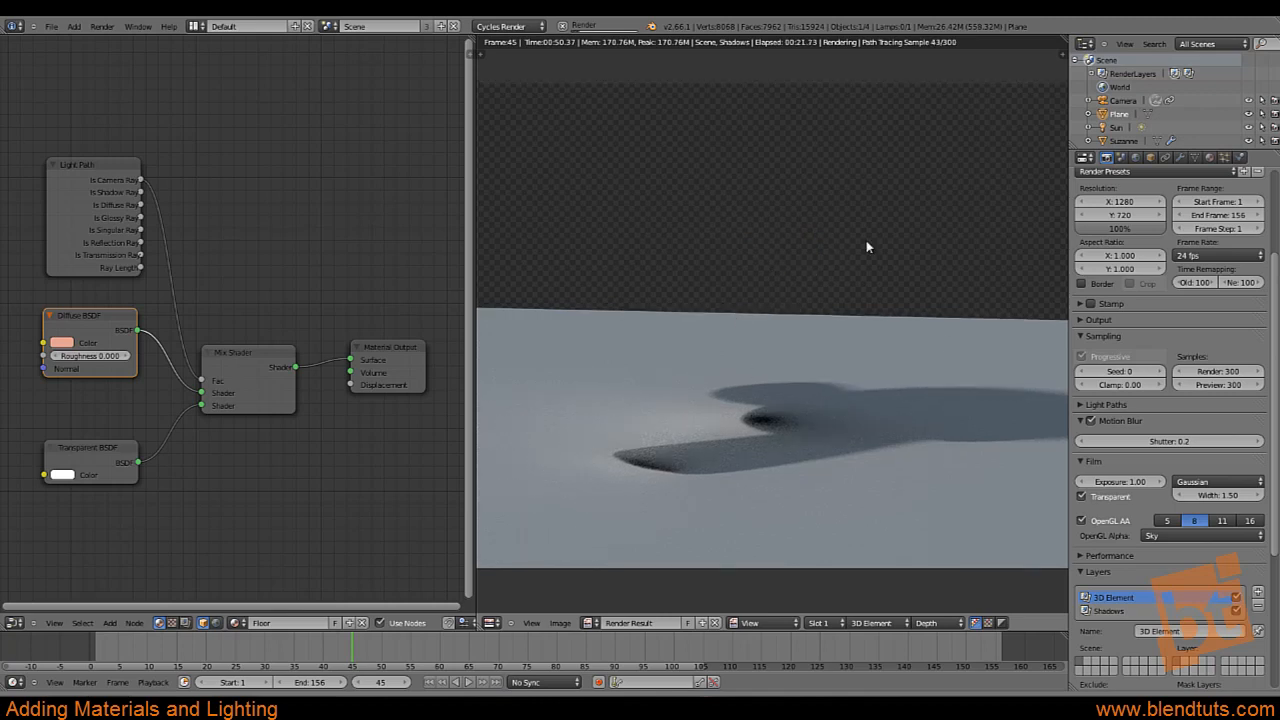
{"action": "mouse_move", "coordinate": [921, 446]}
{"action": "middle_mouse_down"}
{"action": "mouse_move", "coordinate": [918, 425]}
{"action": "mouse_move", "coordinate": [920, 449]}
{"action": "middle_mouse_up"}
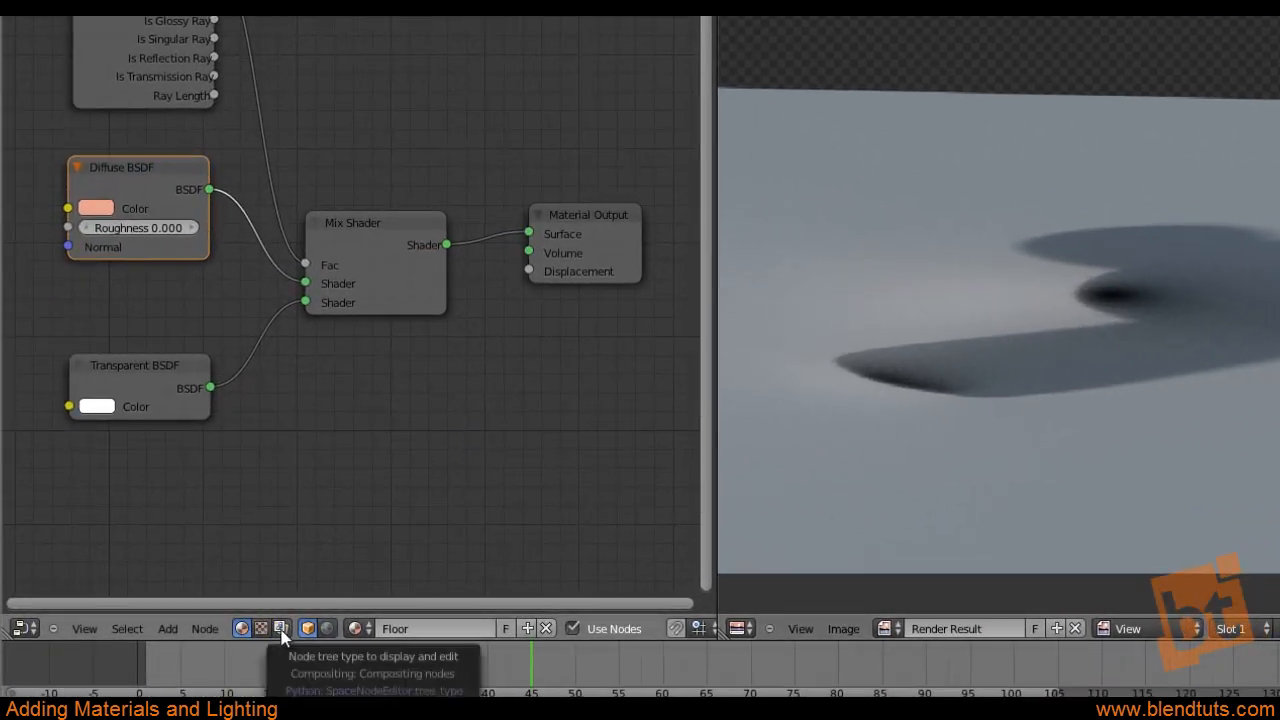
Switch the node editor to the compositing node tree, enable nodes and bring the default nodes into view
{"action": "left_click", "coordinate": [282, 629]}
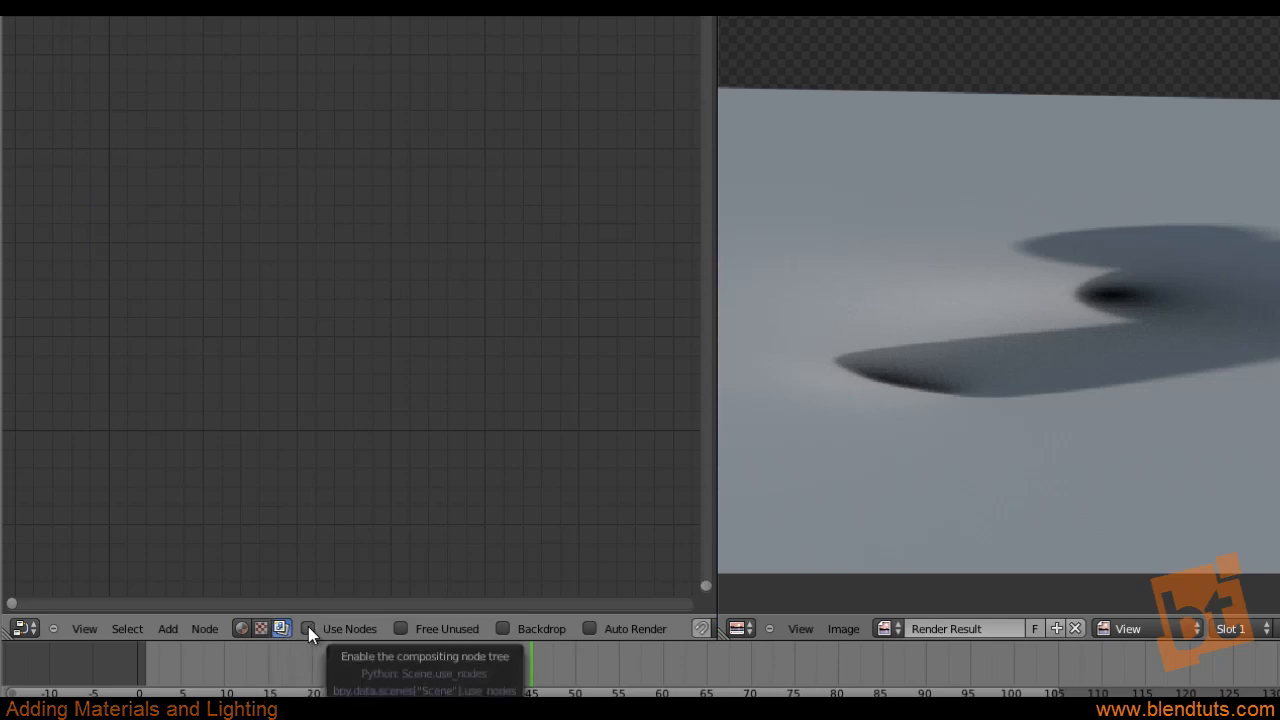
{"action": "left_click", "coordinate": [308, 628]}
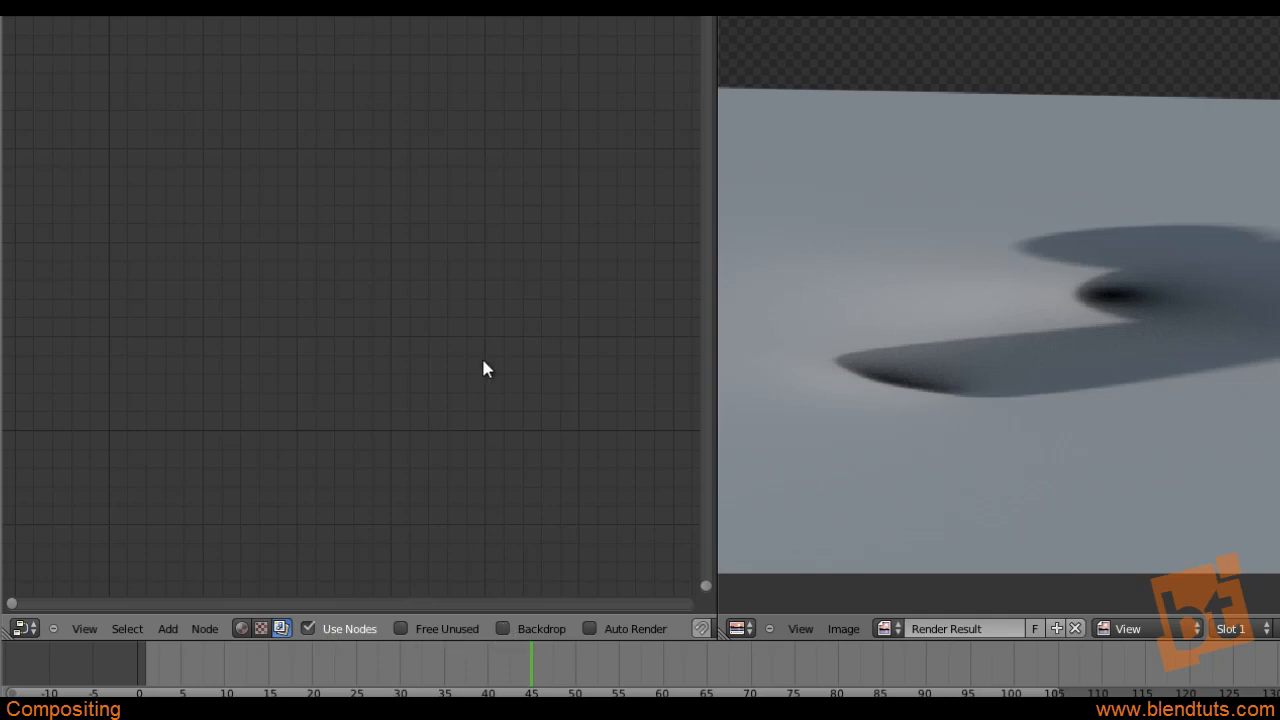
{"action": "key", "text": "Home"}
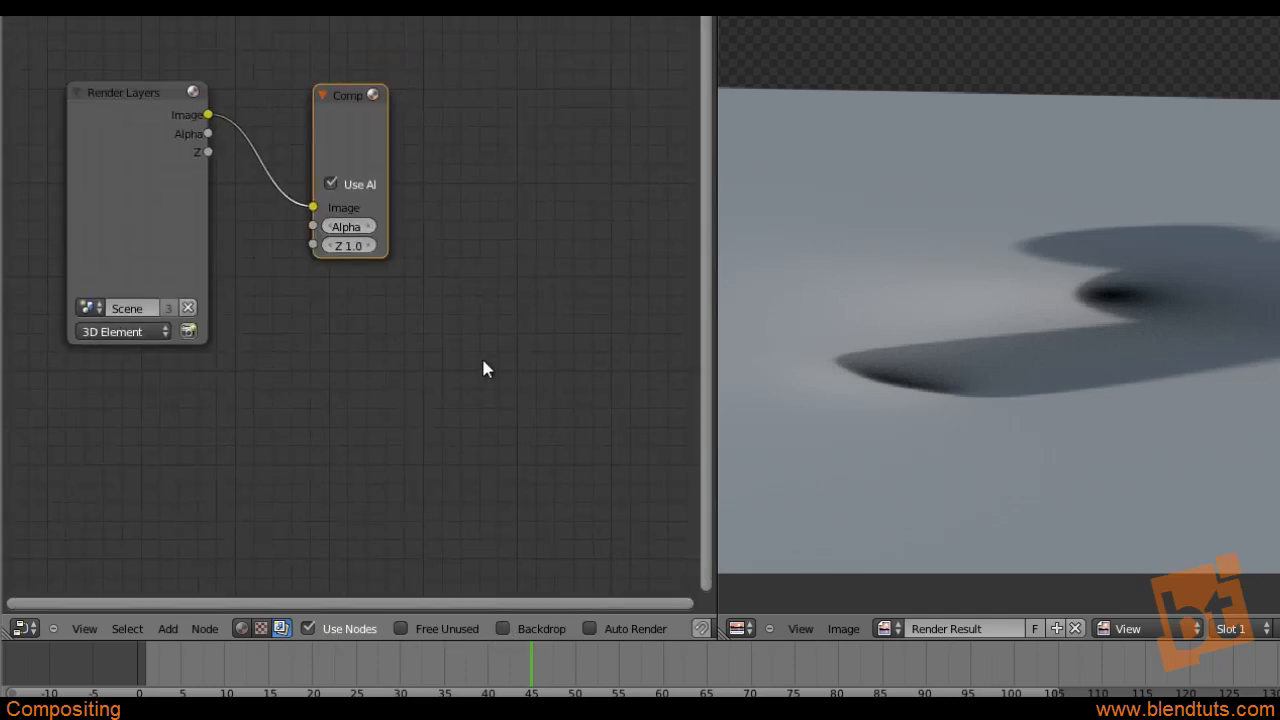
{"action": "middle_click_drag", "start_coordinate": [432, 293], "coordinate": [509, 311]}
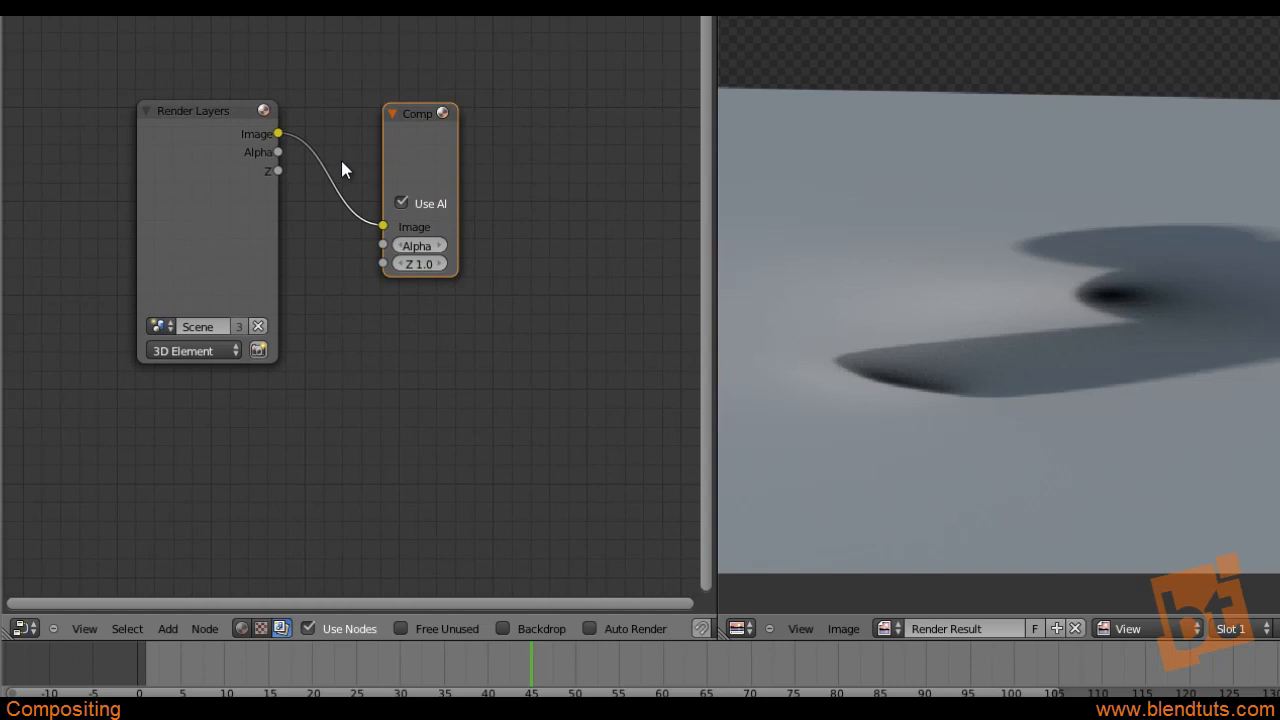
Widen the Composite node and move the Render Layers node farther away from it
{"action": "left_click", "coordinate": [222, 119]}
{"action": "left_click", "coordinate": [414, 137]}
{"action": "left_click_drag", "start_coordinate": [458, 264], "coordinate": [586, 269]}
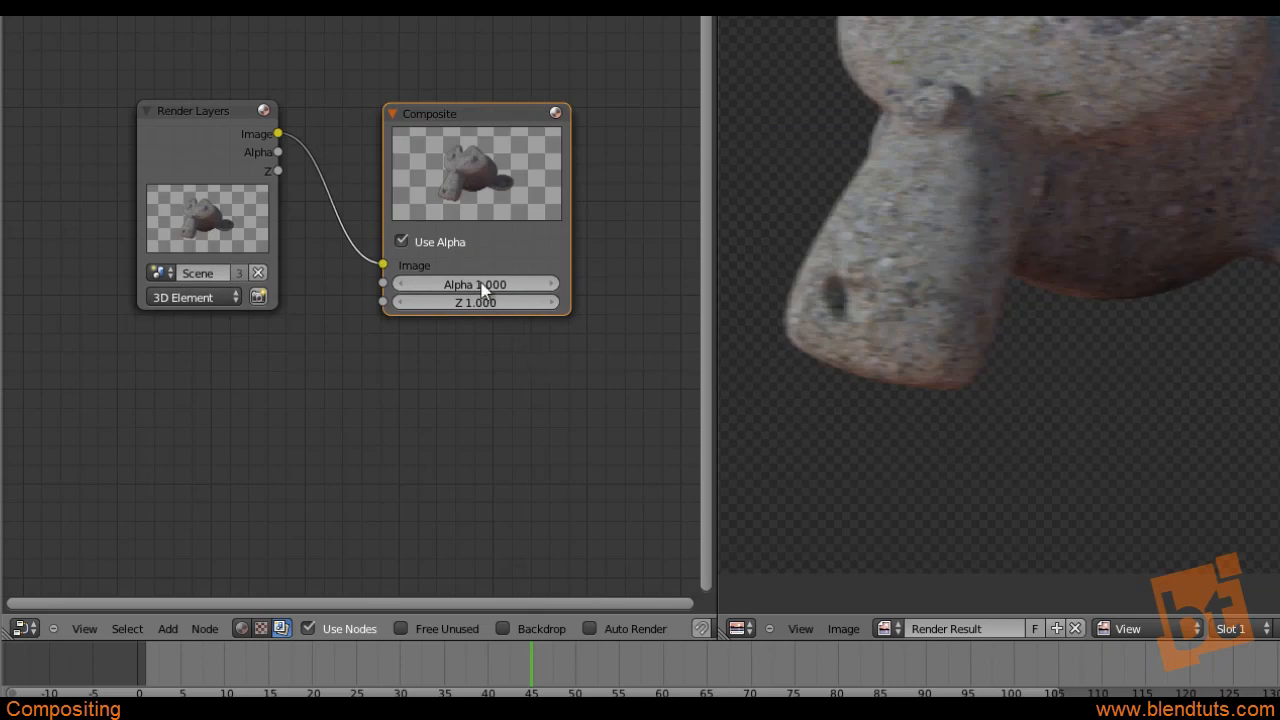
{"action": "middle_click_drag", "start_coordinate": [482, 284], "coordinate": [517, 282]}
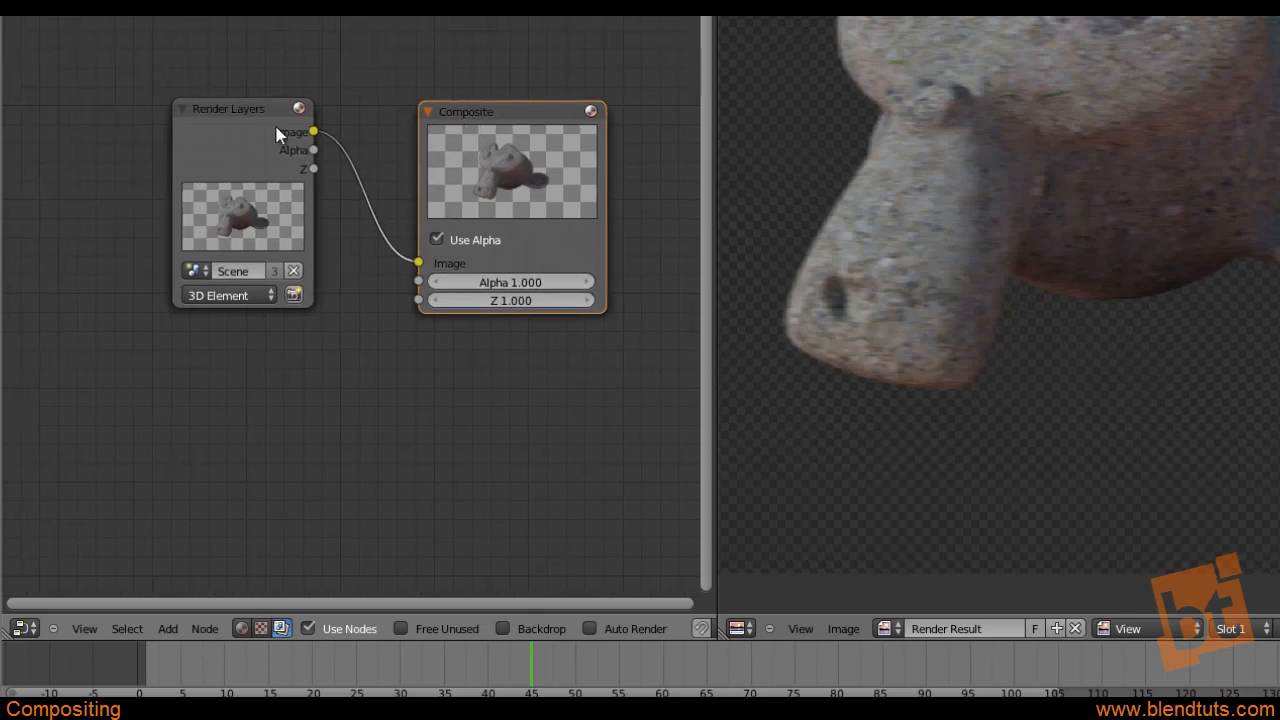
{"action": "left_click_drag", "start_coordinate": [277, 129], "coordinate": [183, 118]}
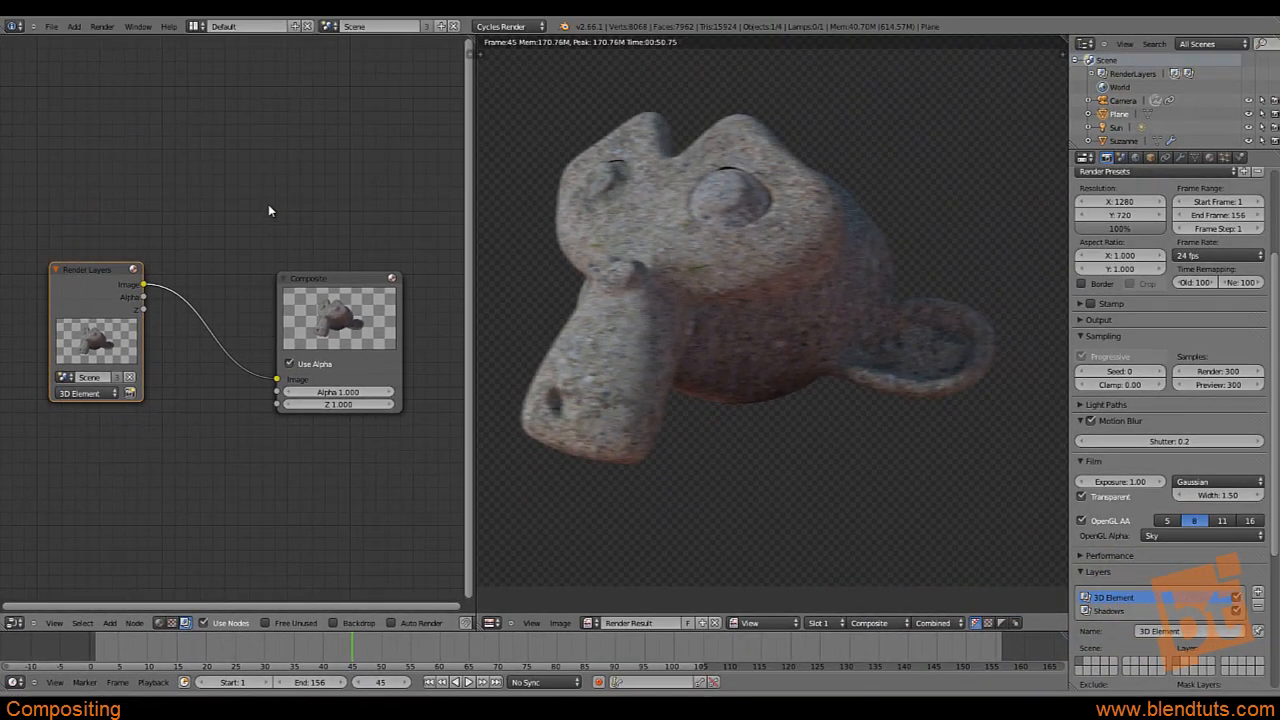
Maximize the node editor and save the file over the existing version
{"action": "key", "text": "ctrl+Up"}
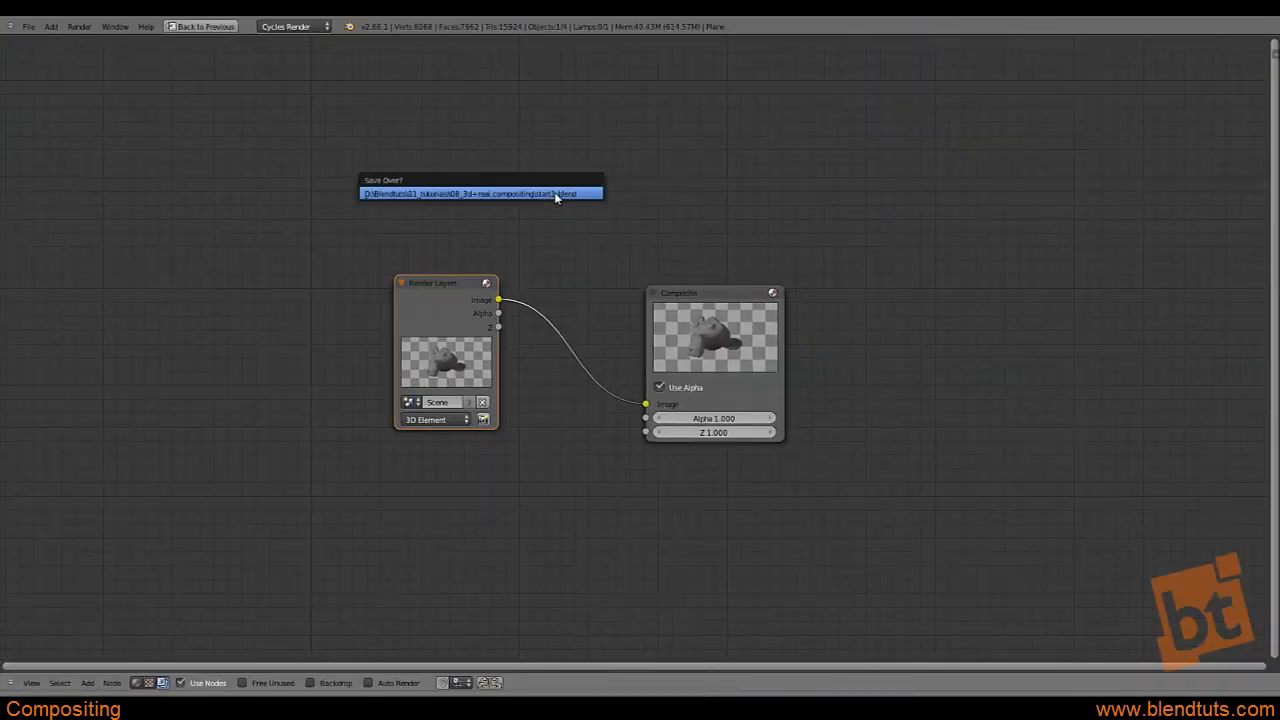
{"action": "middle_click_drag", "start_coordinate": [546, 263], "coordinate": [364, 164]}
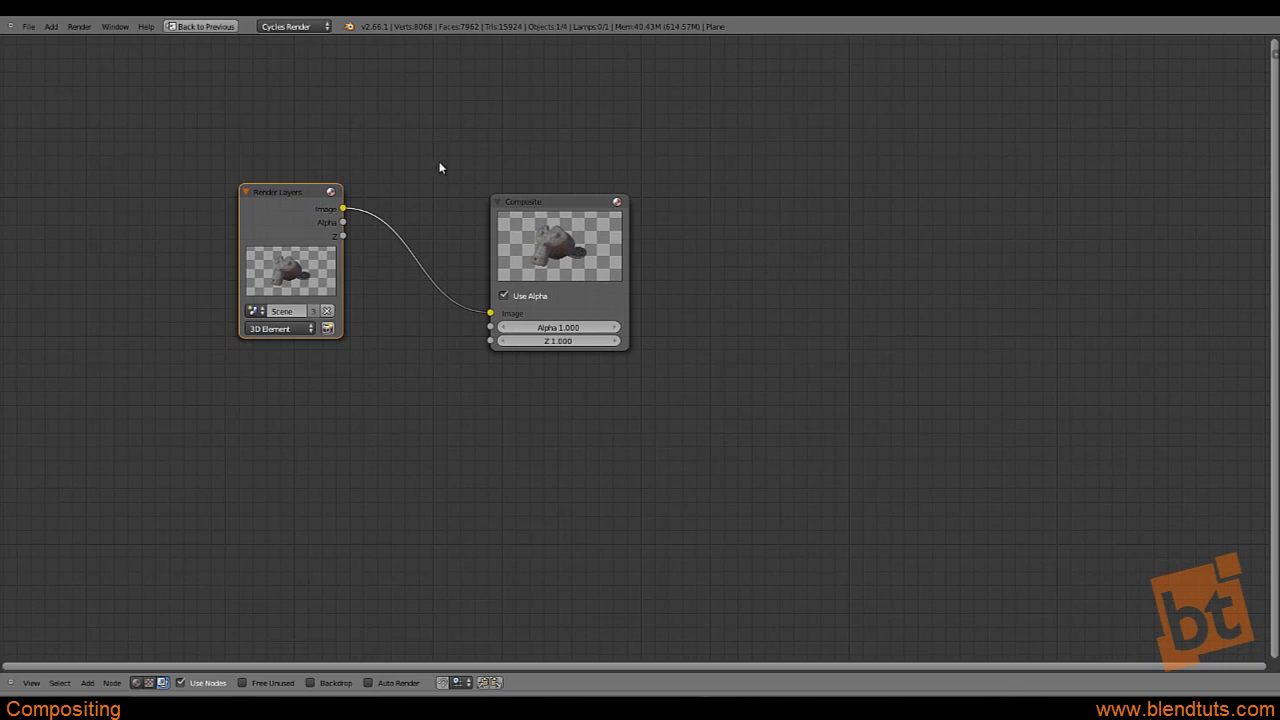
Add a Viewer node above the Composite node and connect the Image output of Render Layers to it
{"action": "key", "text": "shift+a"}
{"action": "mouse_move", "coordinate": [432, 176]}
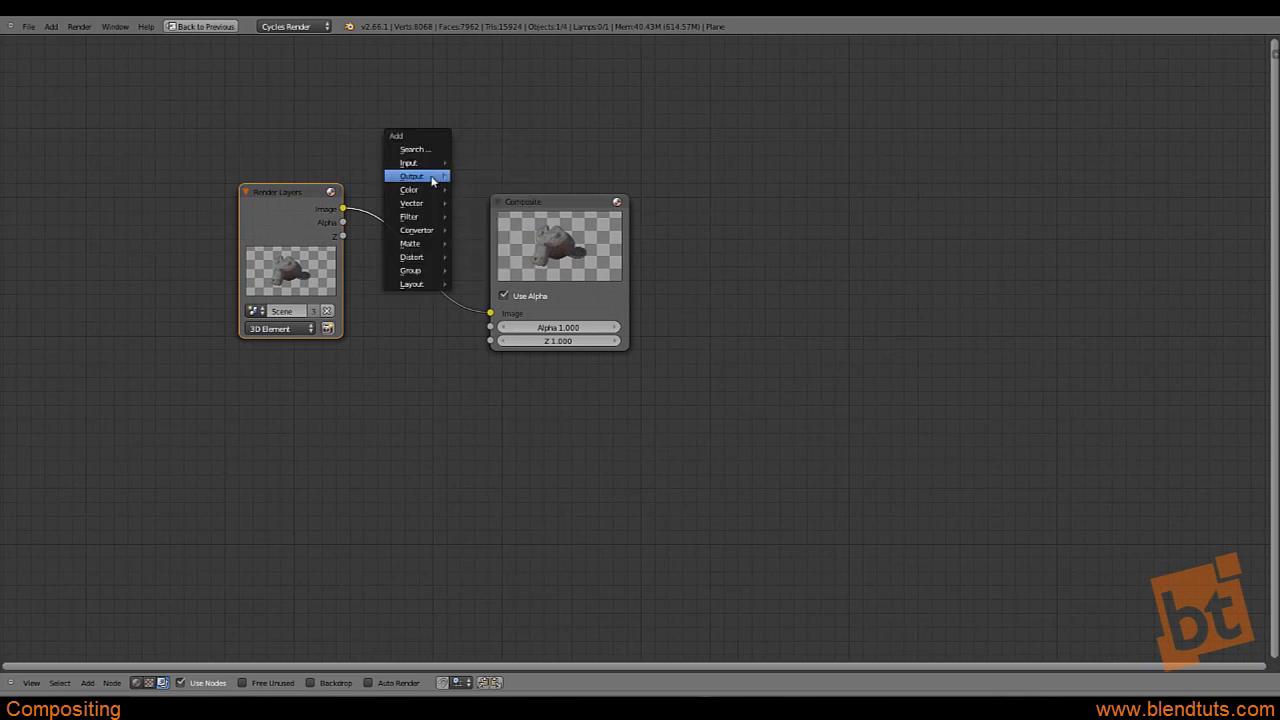
{"action": "left_click", "coordinate": [503, 189]}
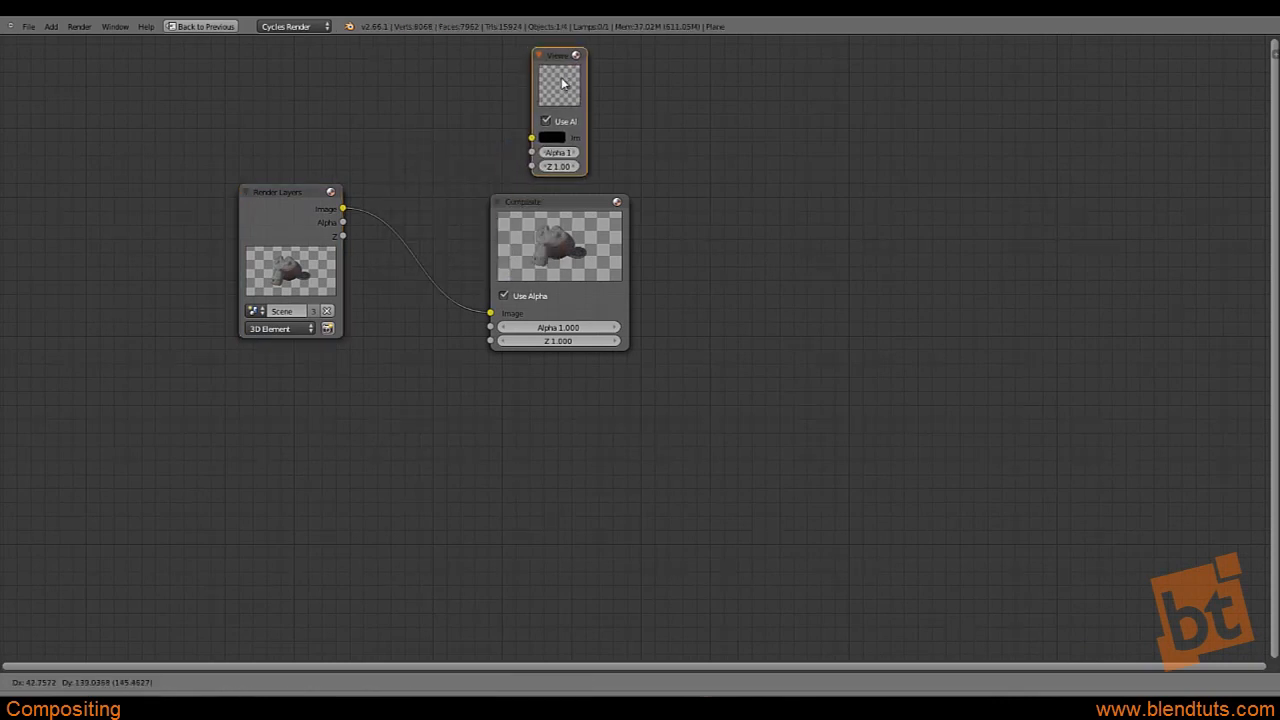
{"action": "left_click", "coordinate": [558, 65]}
{"action": "left_click_drag", "start_coordinate": [343, 208], "coordinate": [531, 137]}
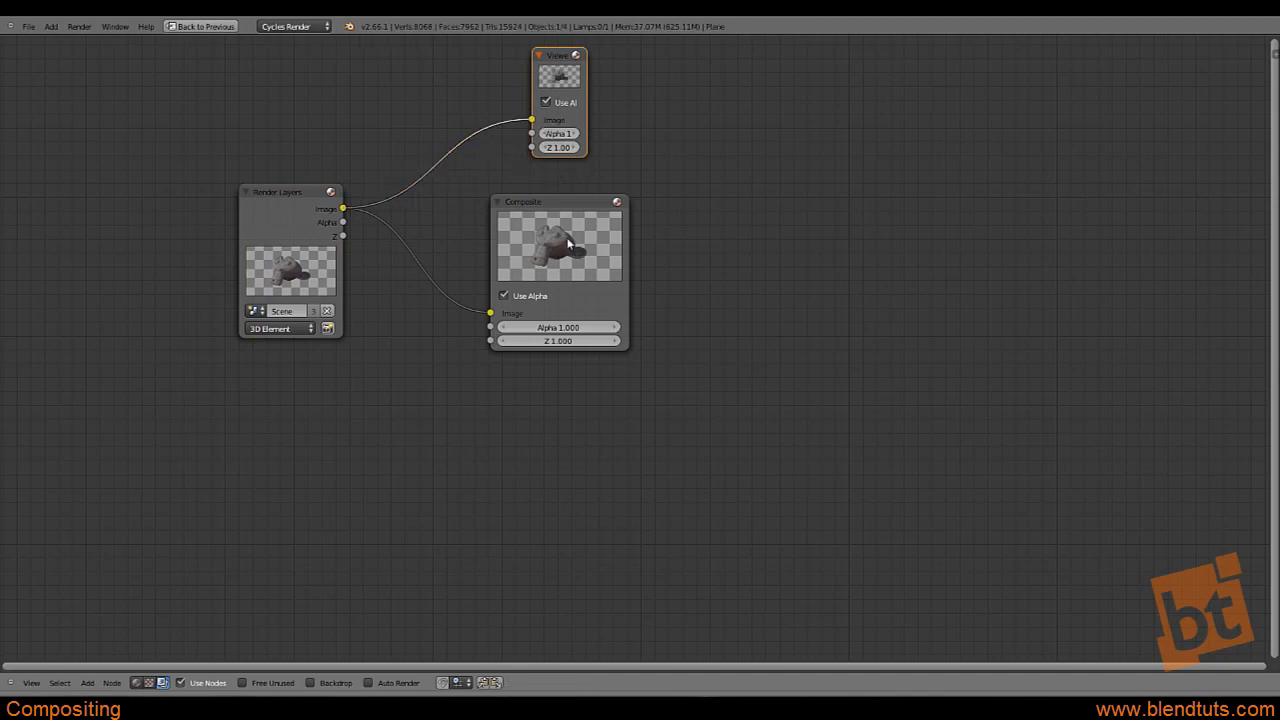
{"action": "middle_click_drag", "start_coordinate": [578, 231], "coordinate": [578, 258]}
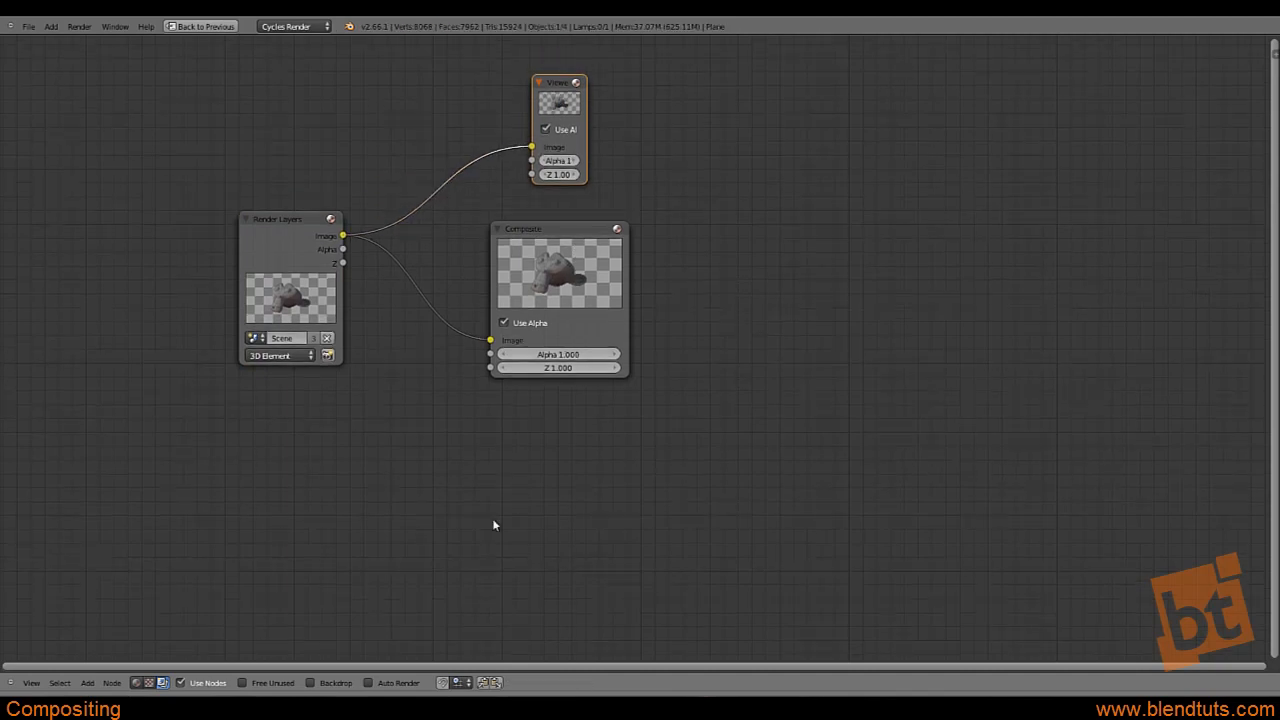
Turn on the node editor's backdrop and zoom its image out and in to fit it beside the nodes
{"action": "left_click", "coordinate": [310, 682]}
{"action": "middle_click_drag", "start_coordinate": [472, 410], "coordinate": [266, 440]}
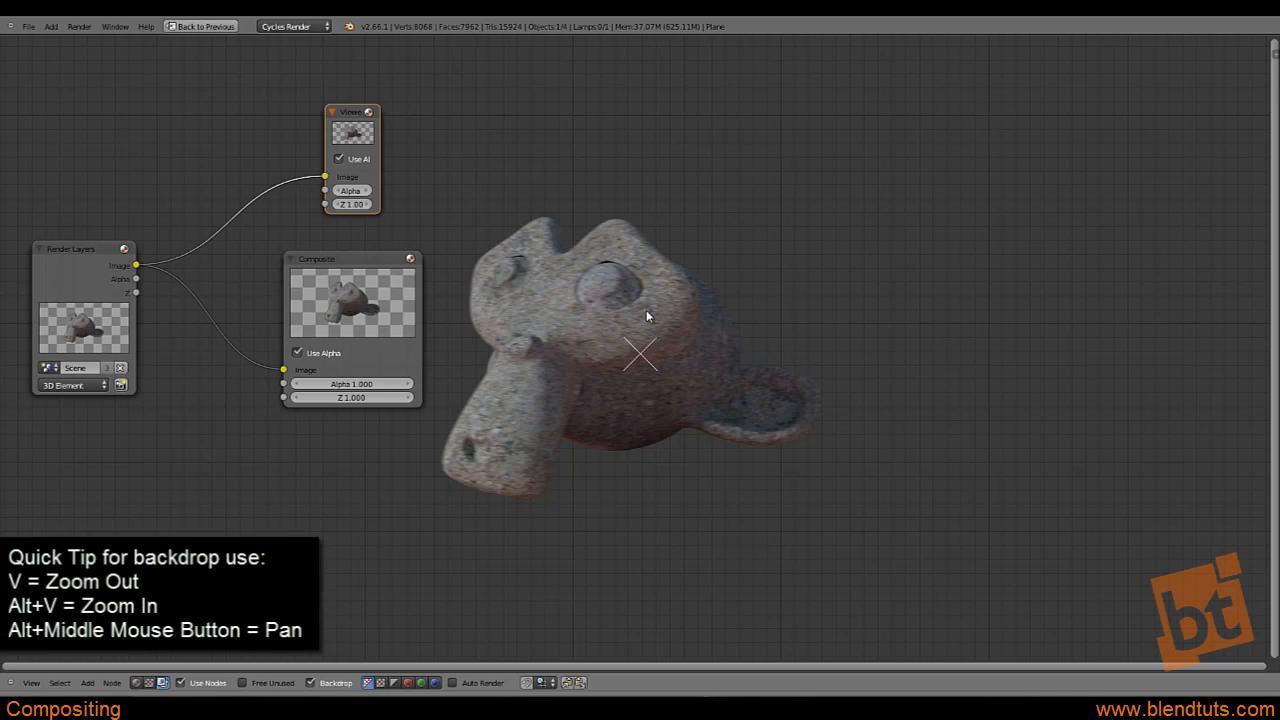
{"action": "key", "text": "v"}
{"action": "key", "text": "v"}
{"action": "key", "text": "v"}
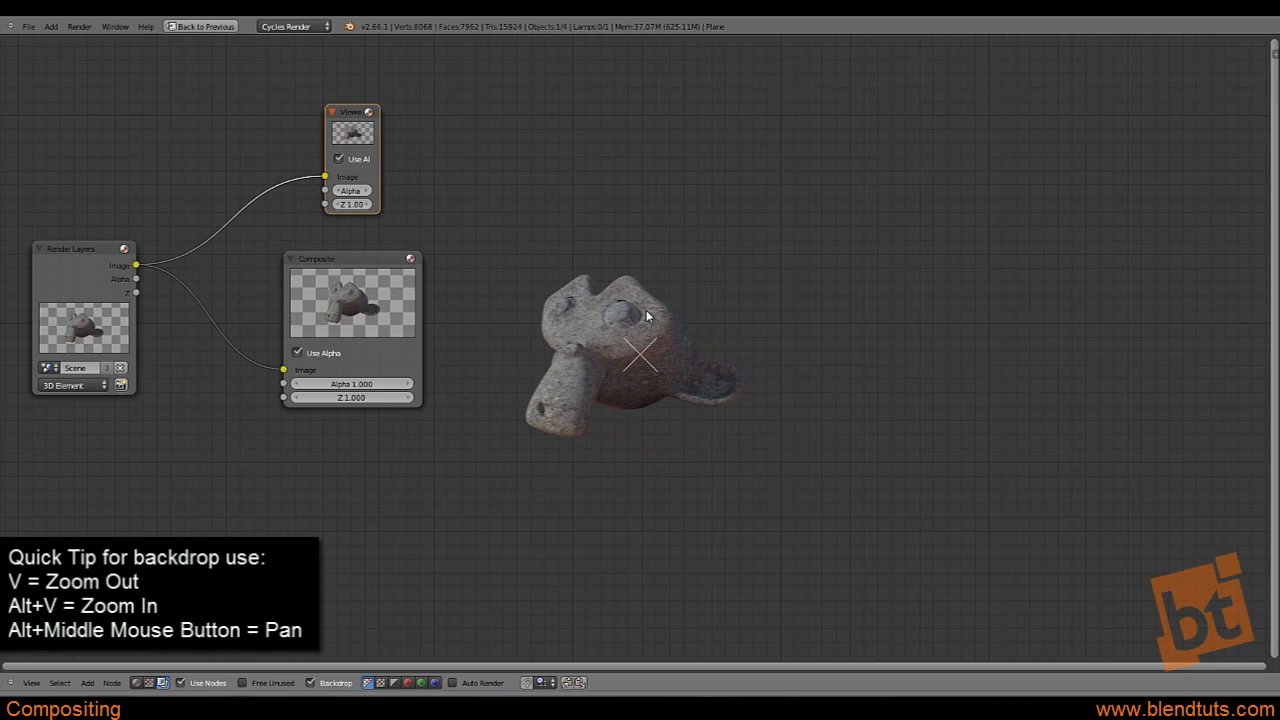
{"action": "key", "text": "alt+v"}
{"action": "key", "text": "alt+v"}
{"action": "key", "text": "alt+v"}
{"action": "key", "text": "alt+v"}
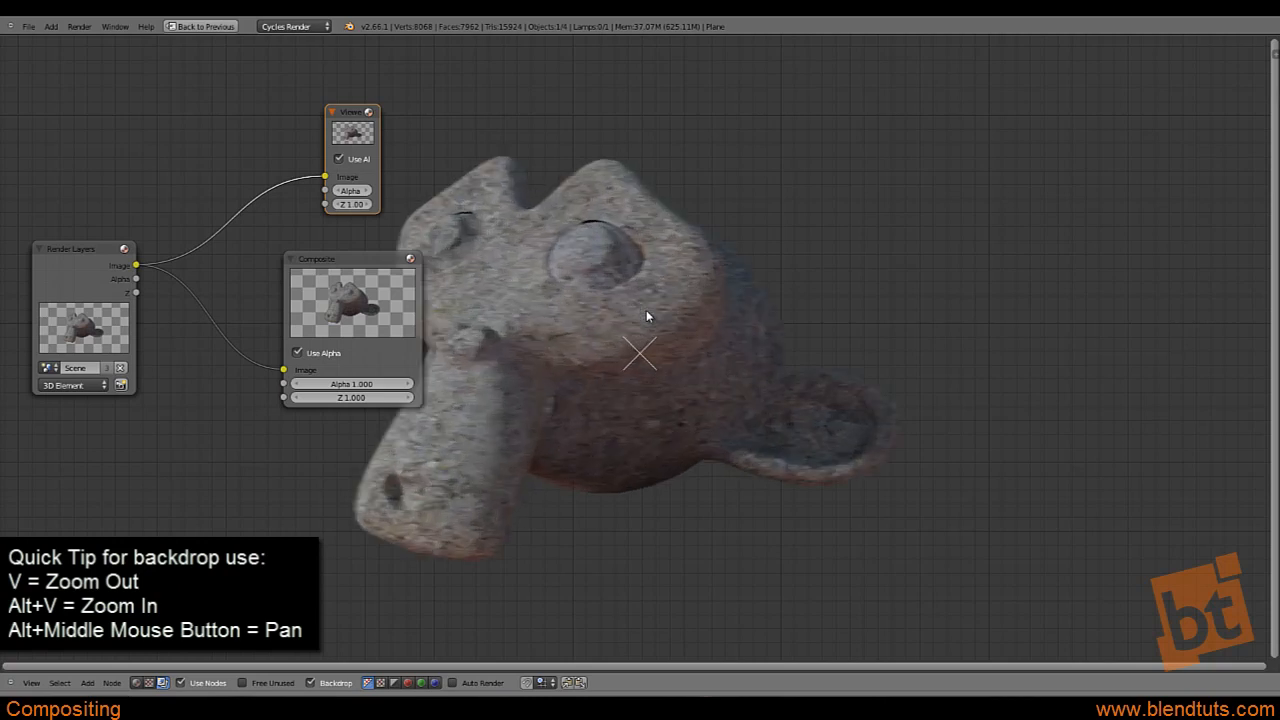
{"action": "key", "text": "v"}
{"action": "key", "text": "v"}
{"action": "key", "text": "v"}
{"action": "key", "text": "alt+v"}
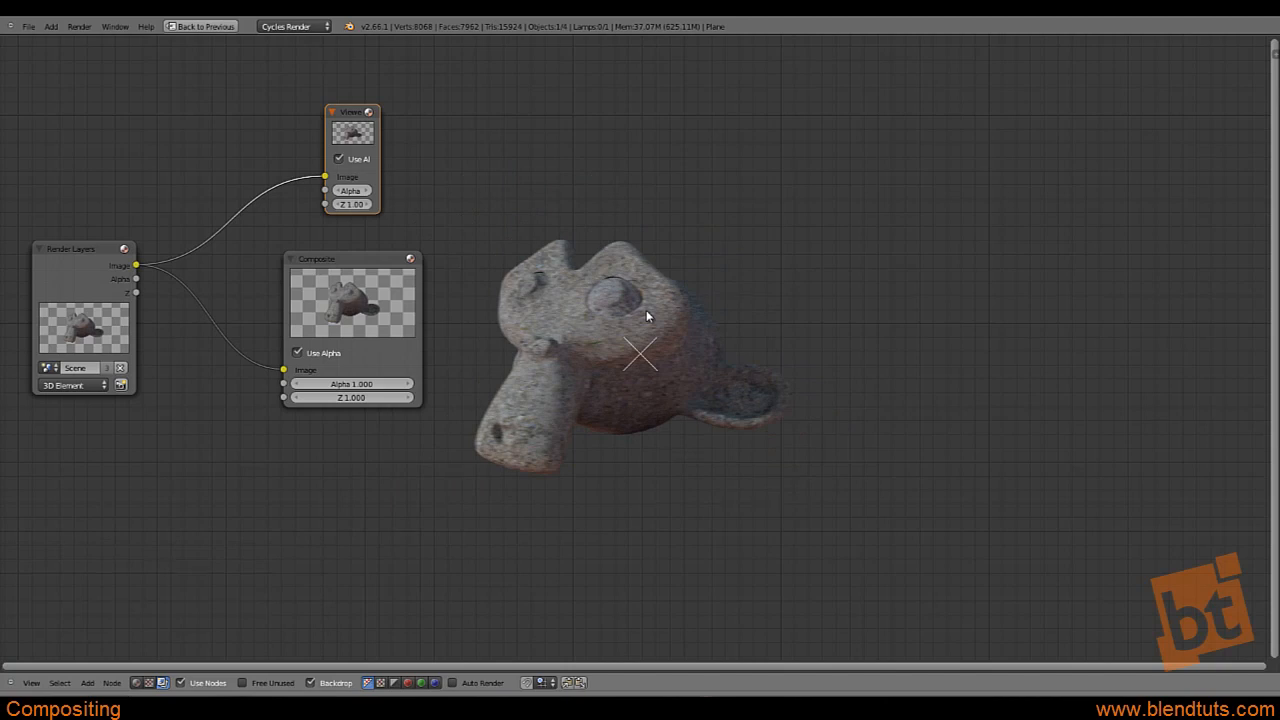
Move the backdrop image away from the nodes so it does not overlap them
{"action": "middle_click_drag", "start_coordinate": [646, 316], "coordinate": [855, 368], "text": "alt"}
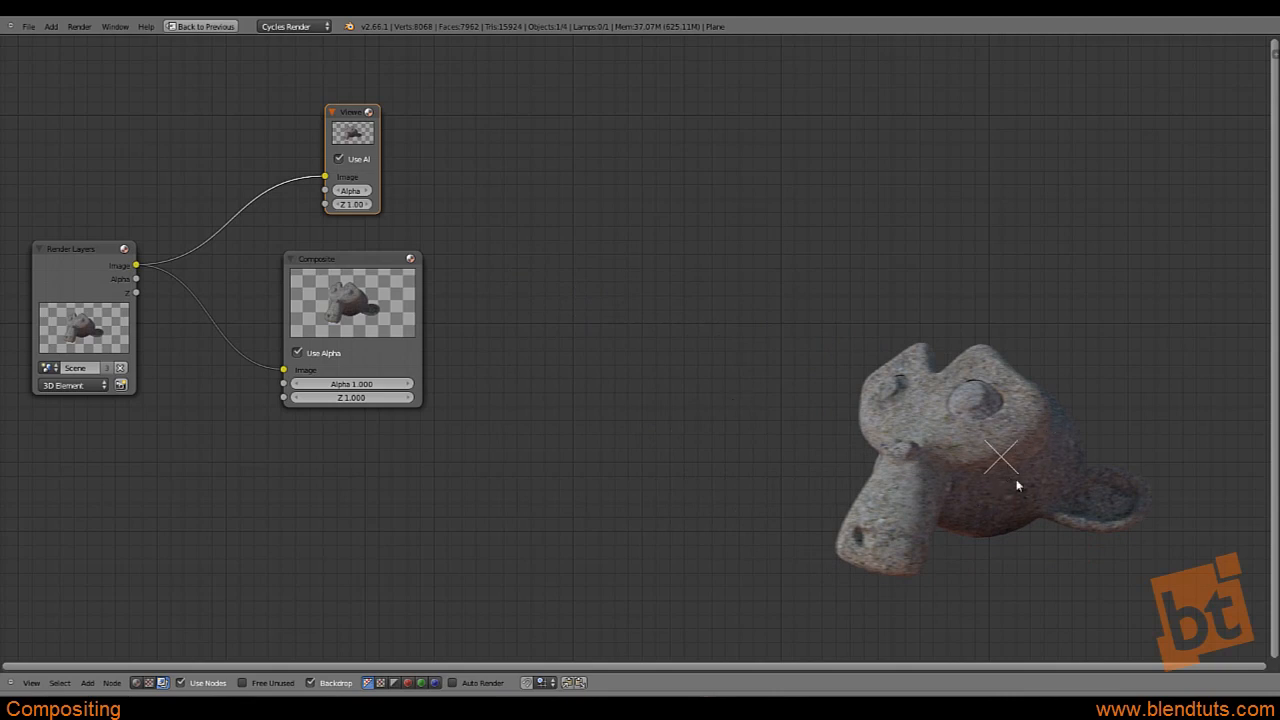
{"action": "middle_click_drag", "start_coordinate": [743, 479], "coordinate": [762, 469]}
{"action": "middle_click_drag", "start_coordinate": [612, 355], "coordinate": [628, 342]}
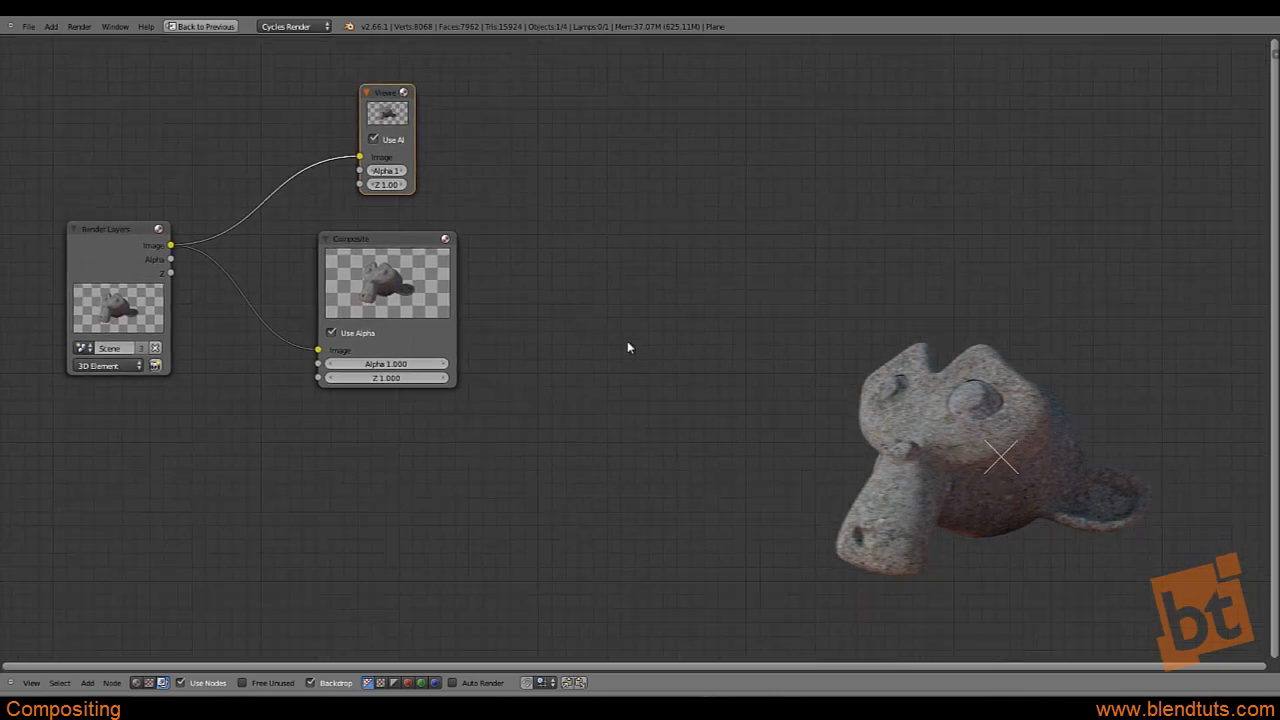
Add an Image input node in the empty area above the Render Layers node
{"action": "left_click_drag", "start_coordinate": [377, 244], "coordinate": [384, 248]}
{"action": "middle_click_drag", "start_coordinate": [408, 236], "coordinate": [558, 524]}
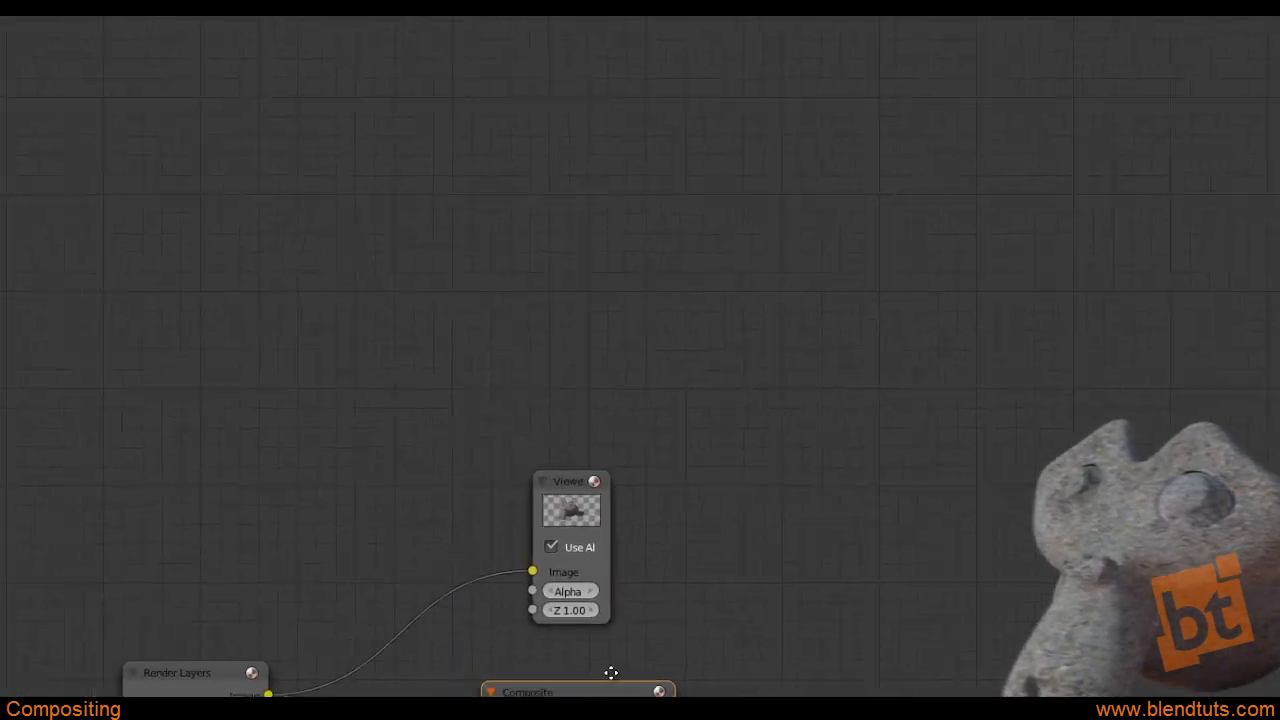
{"action": "key", "text": "shift+a"}
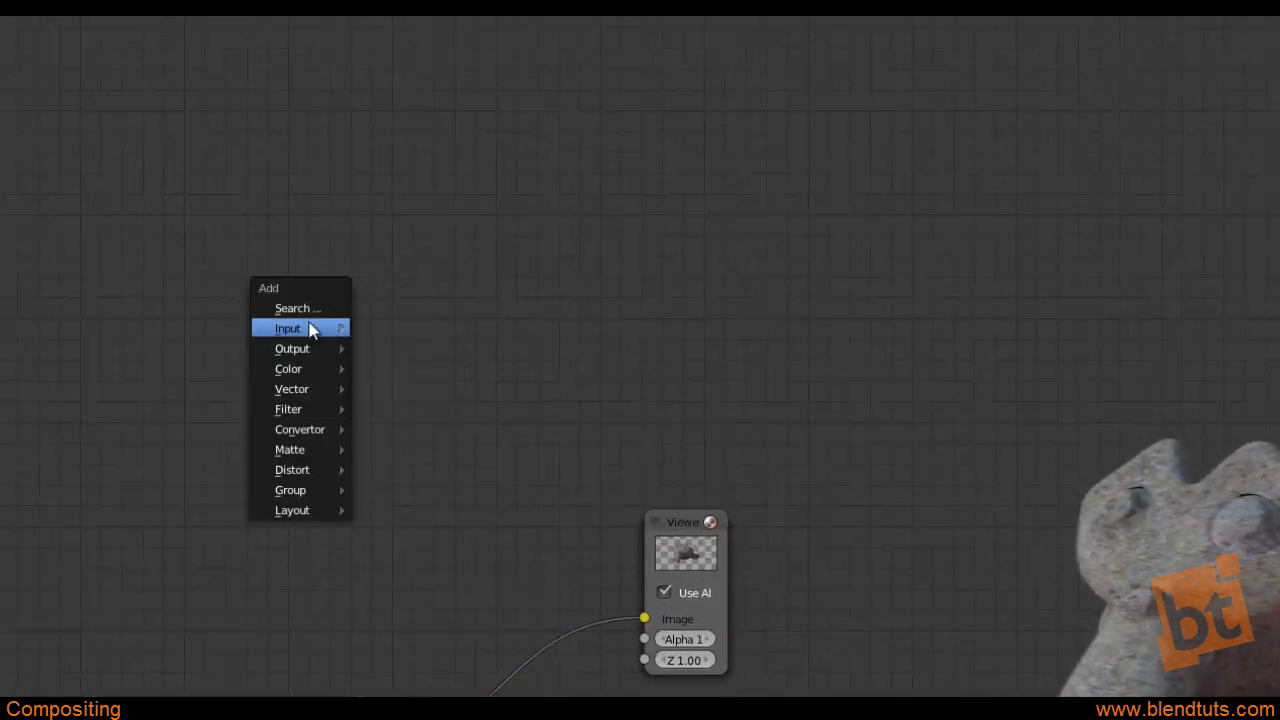
{"action": "mouse_move", "coordinate": [224, 305]}
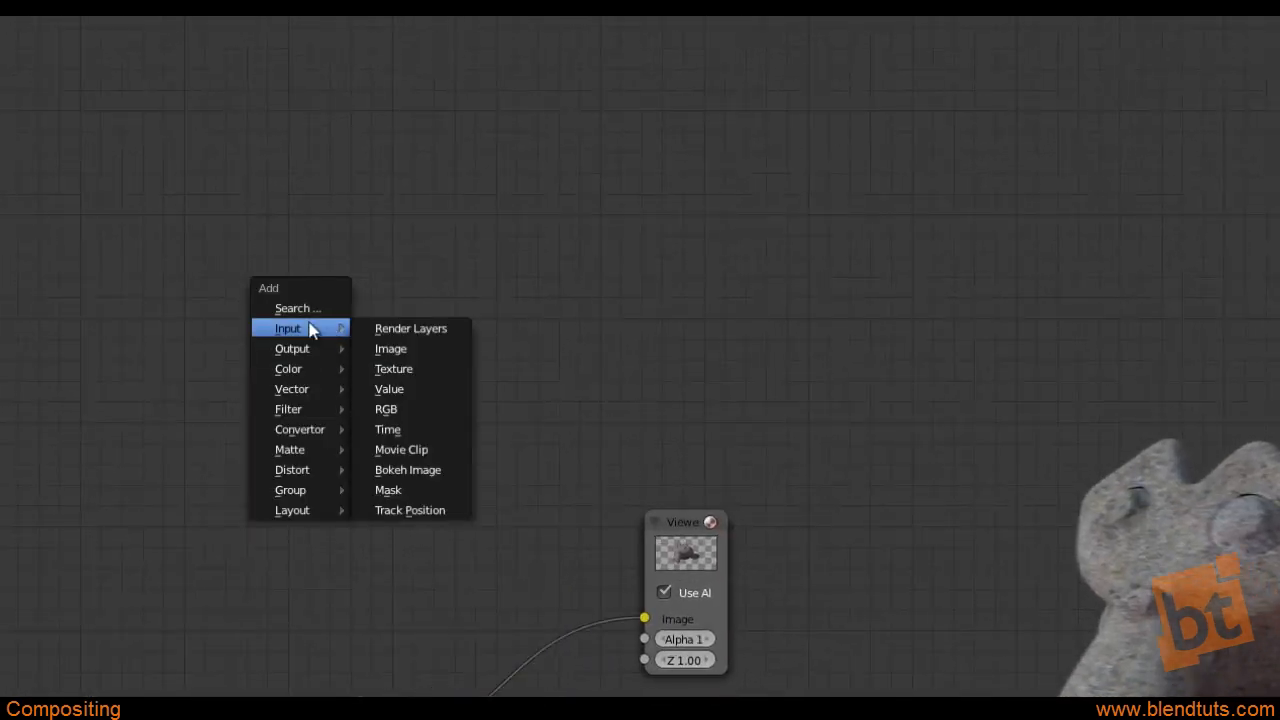
{"action": "left_click", "coordinate": [418, 350]}
{"action": "left_click", "coordinate": [308, 470]}
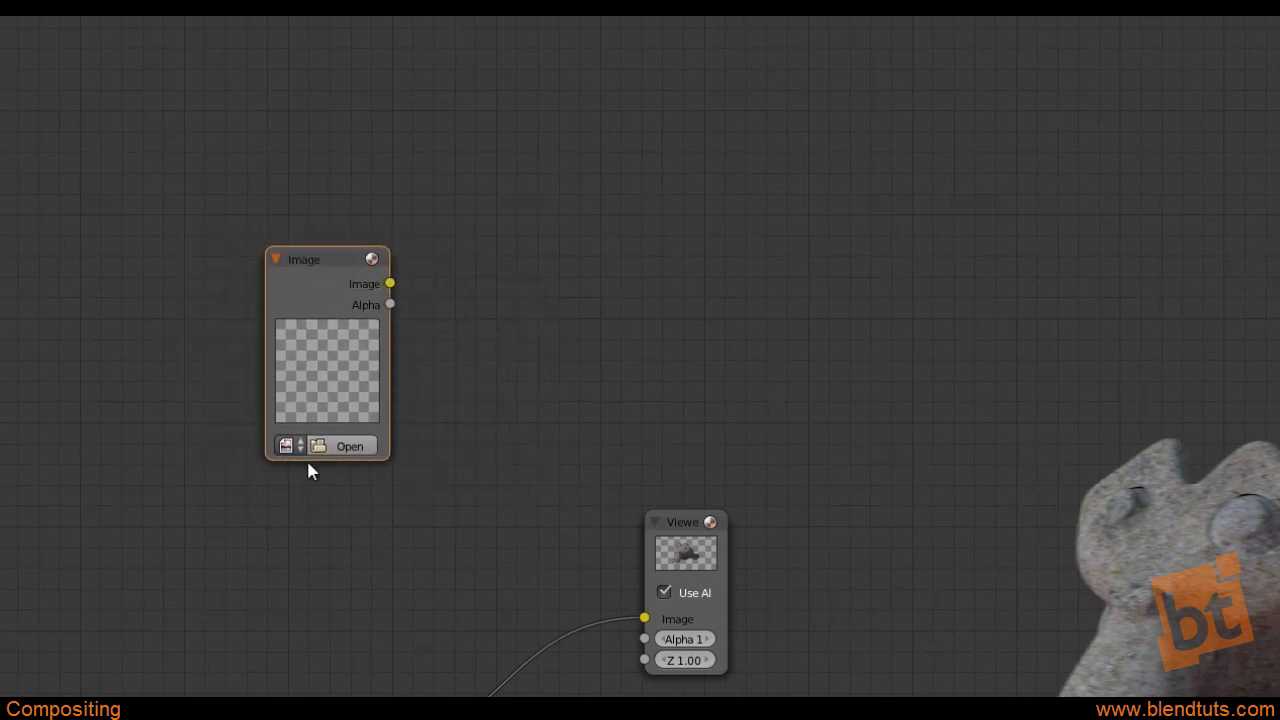
Load img0001.png from the 02_image_sequence folder into the Image node
{"action": "left_click", "coordinate": [341, 443]}
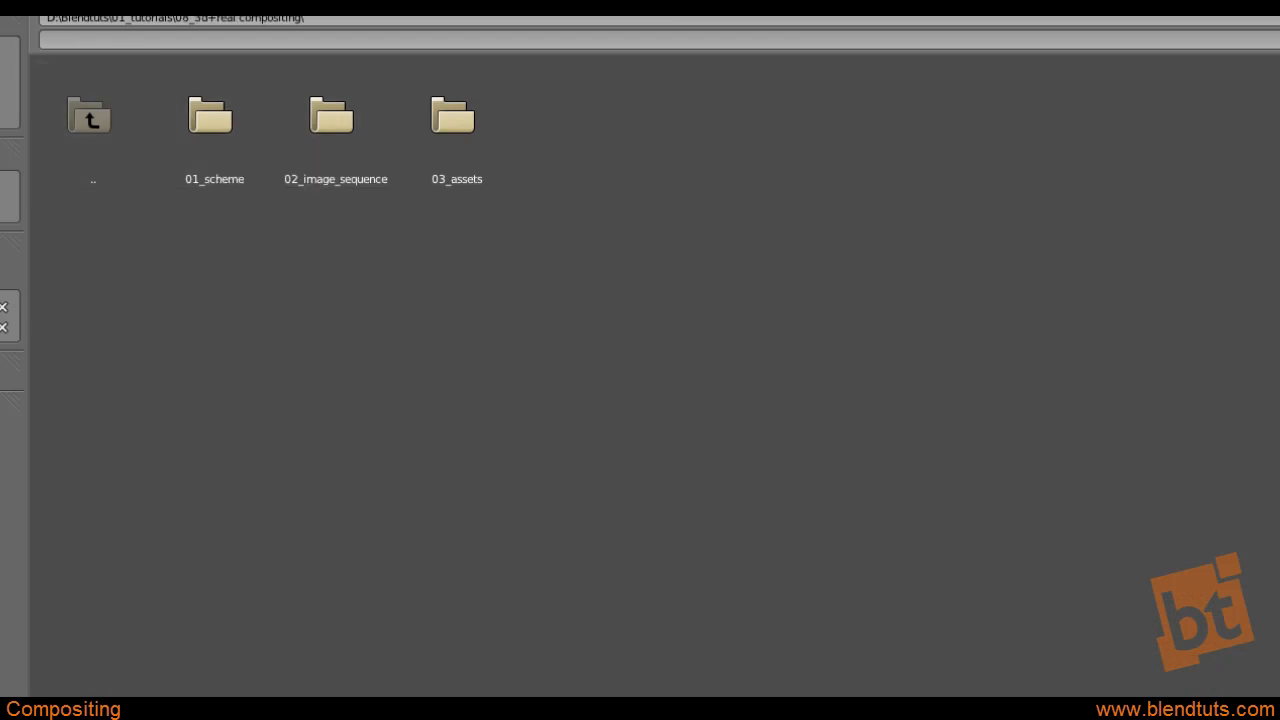
{"action": "left_click", "coordinate": [326, 123]}
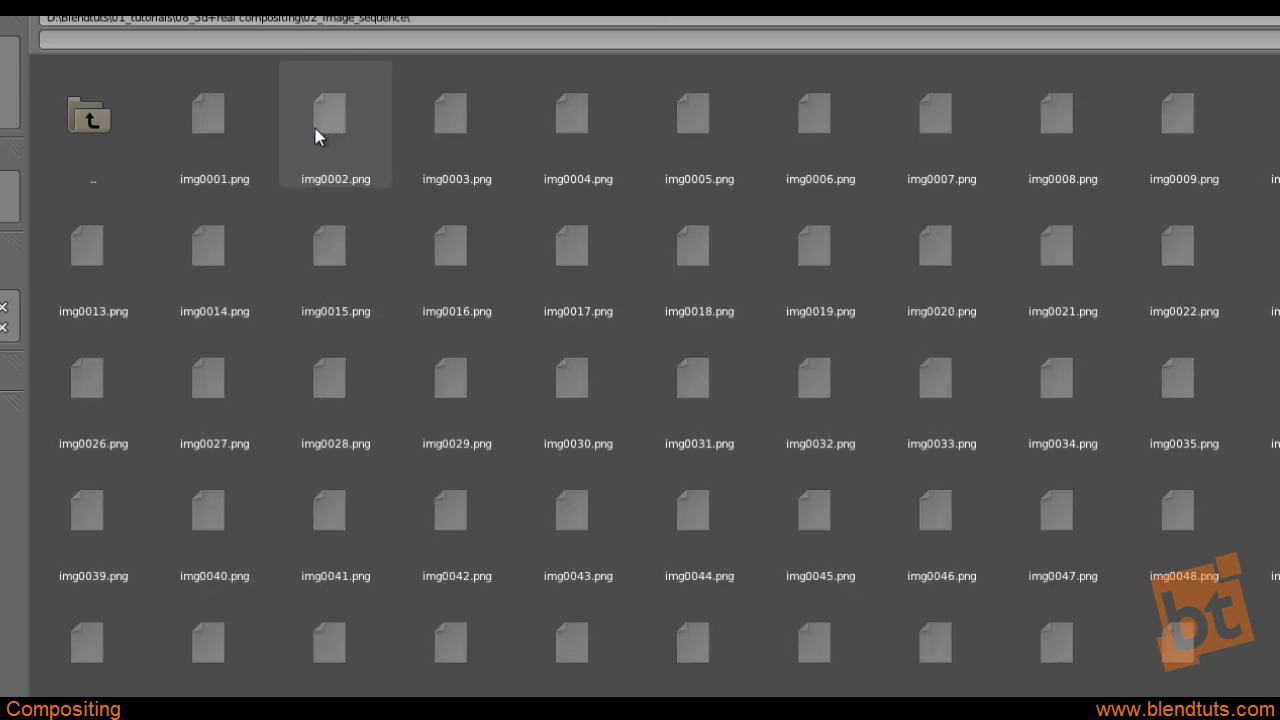
{"action": "left_click", "coordinate": [206, 146]}
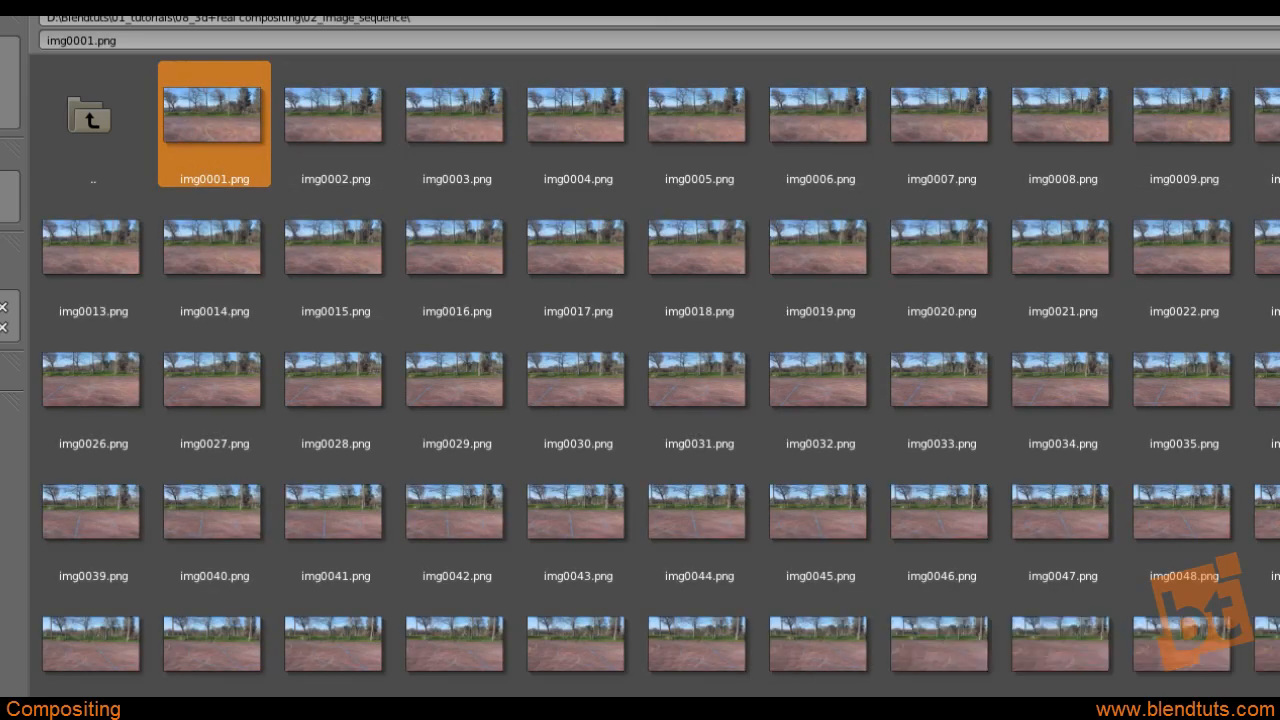
{"action": "key", "text": "Return"}
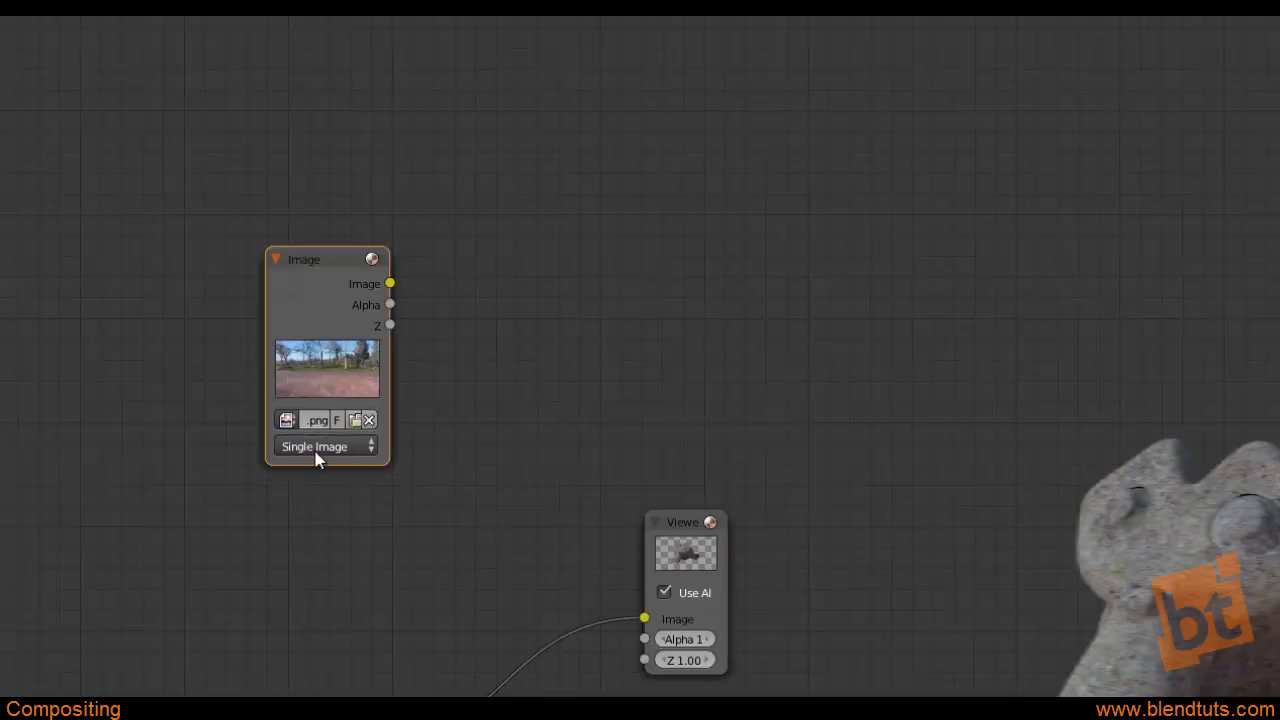
Set the Image node's source to Image Sequence with 156 frames and enable Auto-Refresh
{"action": "scroll", "coordinate": [337, 441], "scroll_direction": "up", "scroll_amount": 2}
{"action": "left_click", "coordinate": [353, 448]}
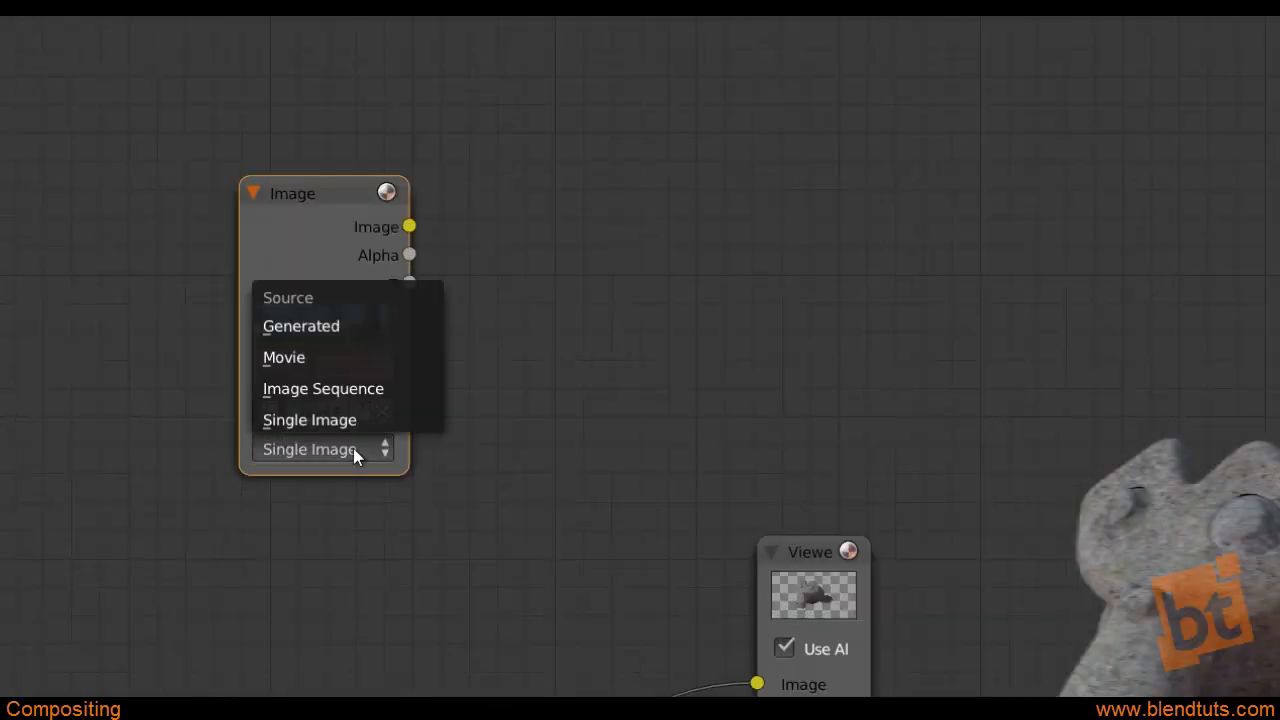
{"action": "left_click", "coordinate": [346, 390]}
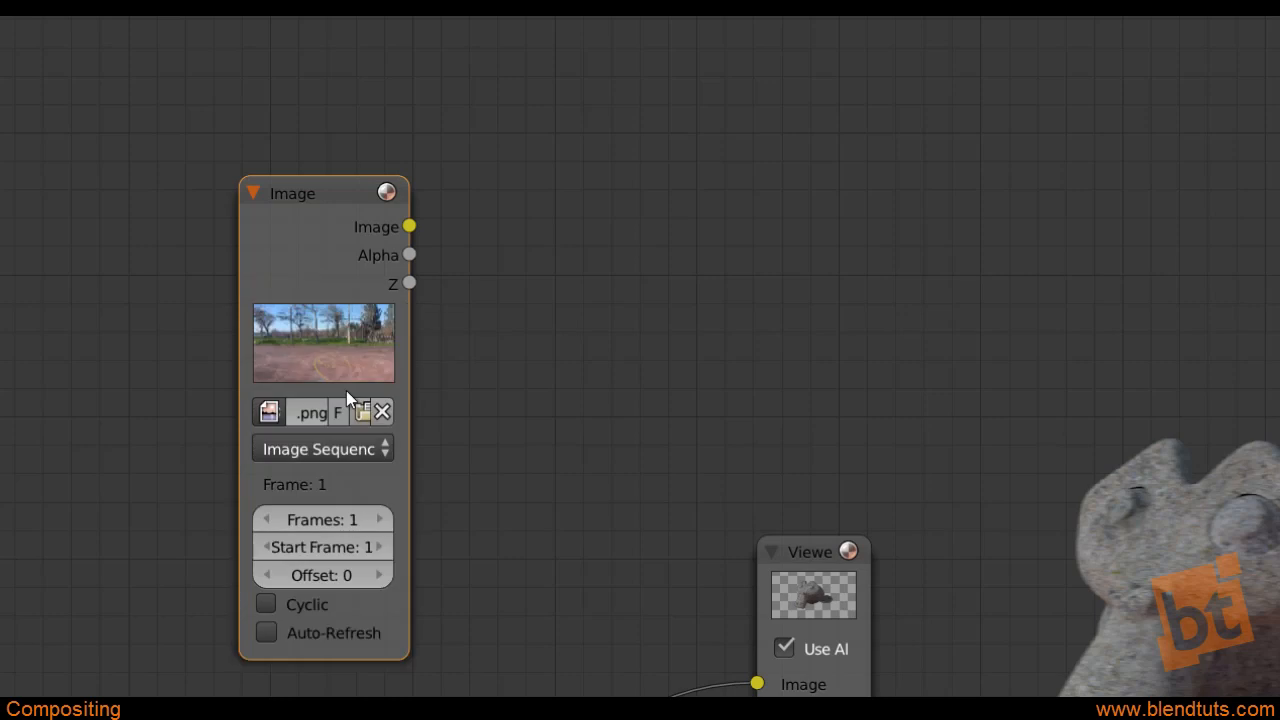
{"action": "left_click", "coordinate": [319, 515]}
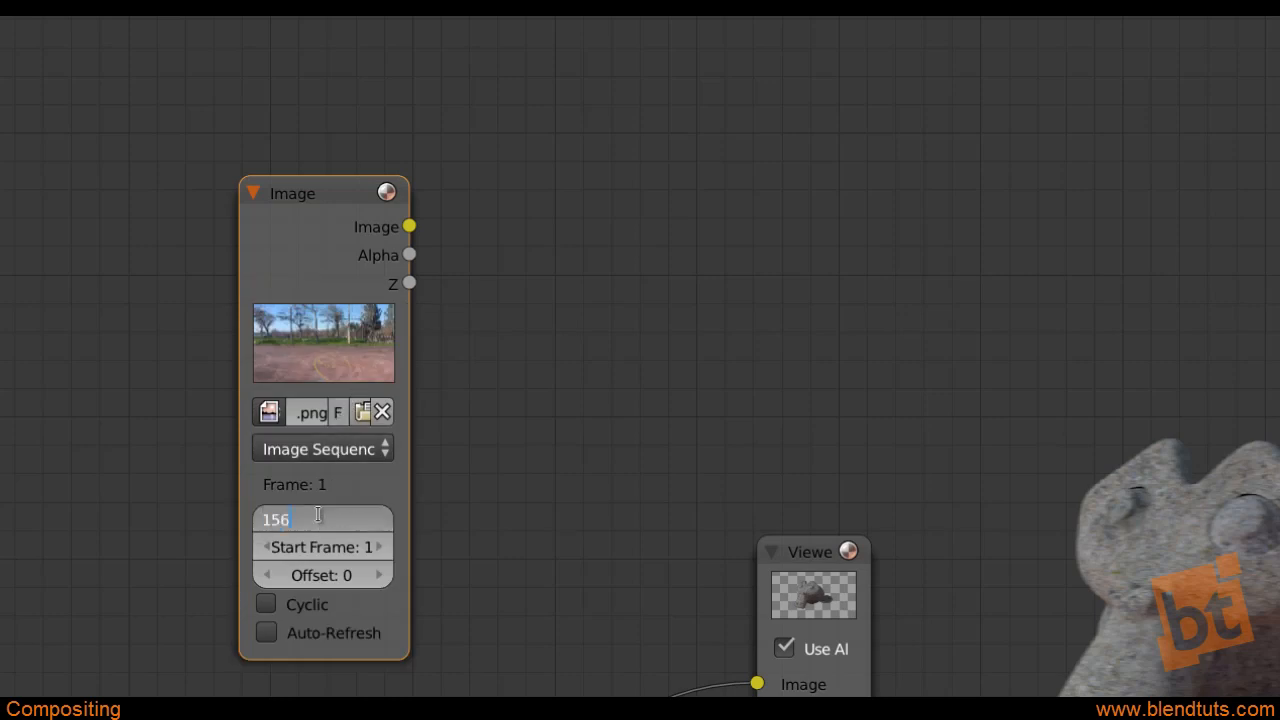
{"action": "key", "text": "Return"}
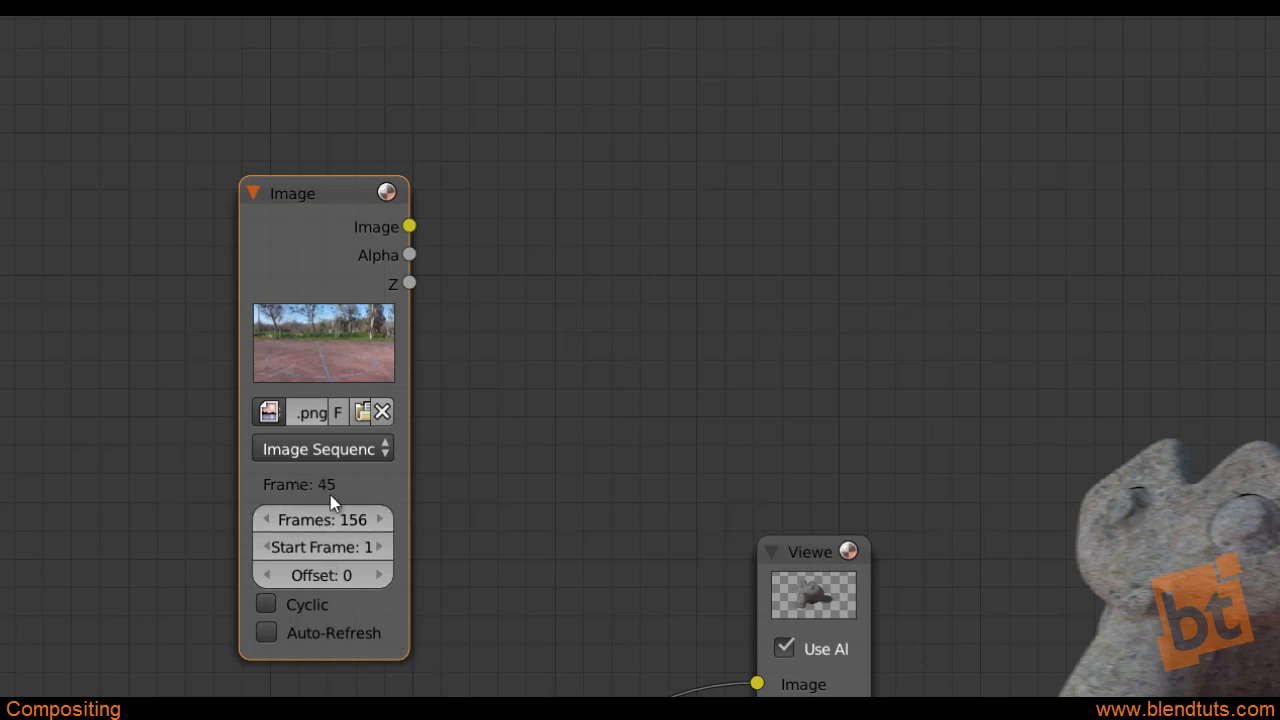
{"action": "left_click", "coordinate": [267, 637]}
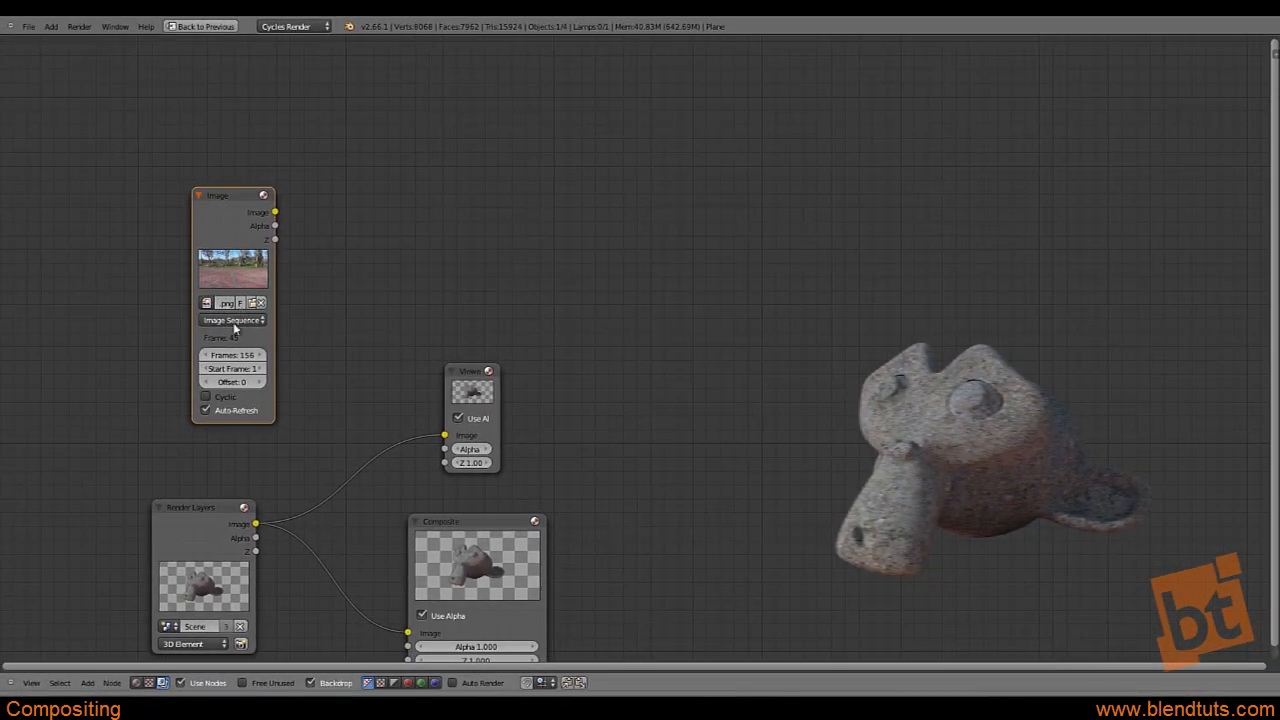
Move the Image node higher to make room between it and the Render Layers node
{"action": "middle_click_drag", "start_coordinate": [237, 345], "coordinate": [227, 316]}
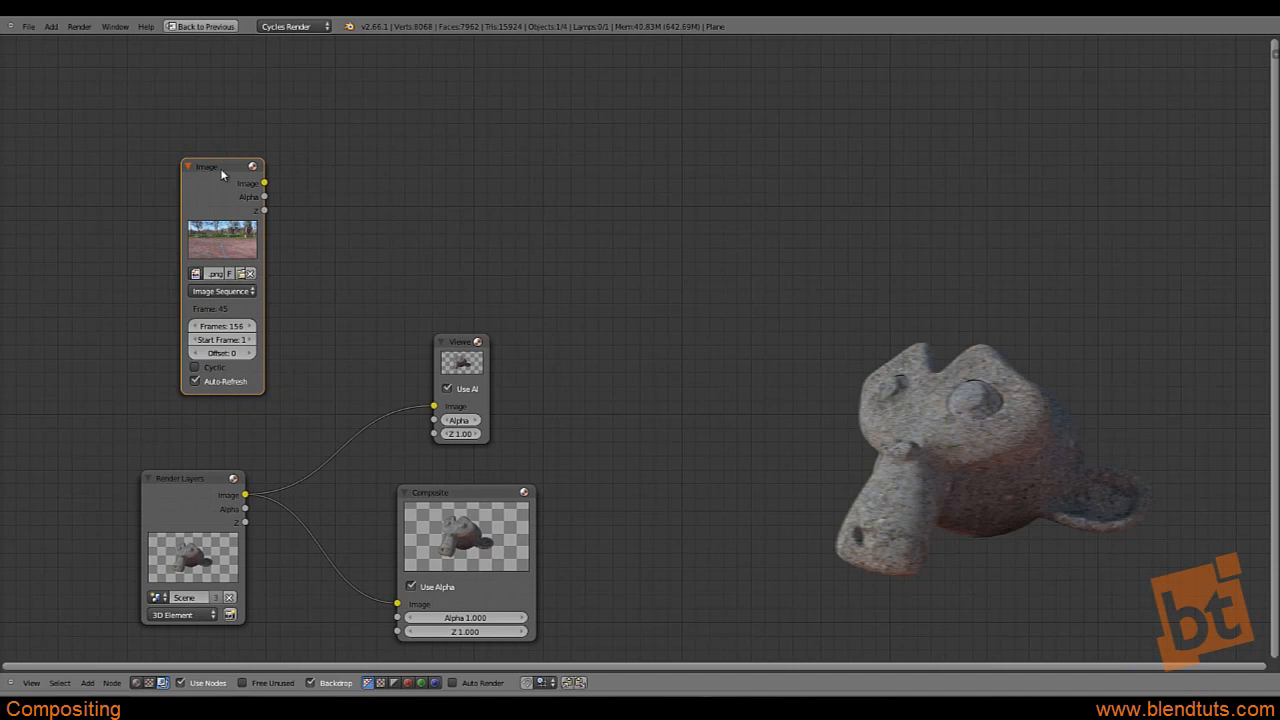
{"action": "left_click_drag", "start_coordinate": [224, 166], "coordinate": [204, 109]}
{"action": "middle_click_drag", "start_coordinate": [253, 261], "coordinate": [254, 320]}
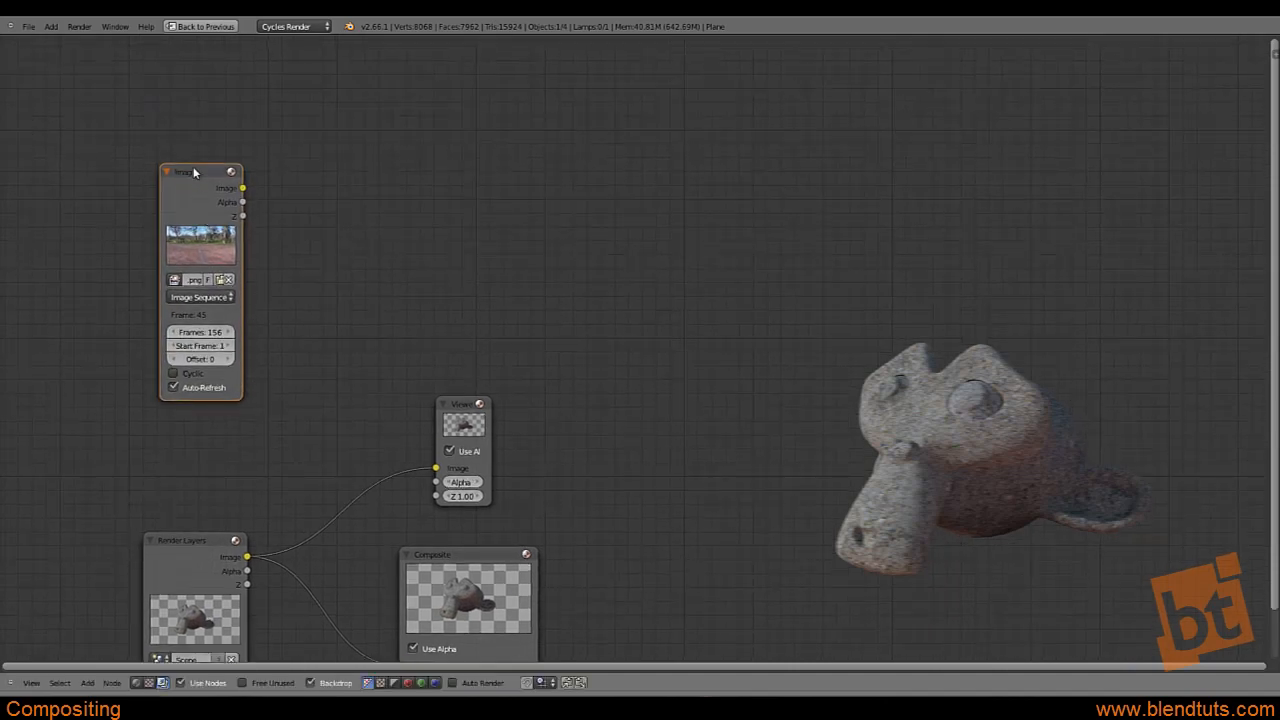
{"action": "left_click_drag", "start_coordinate": [192, 260], "coordinate": [192, 165]}
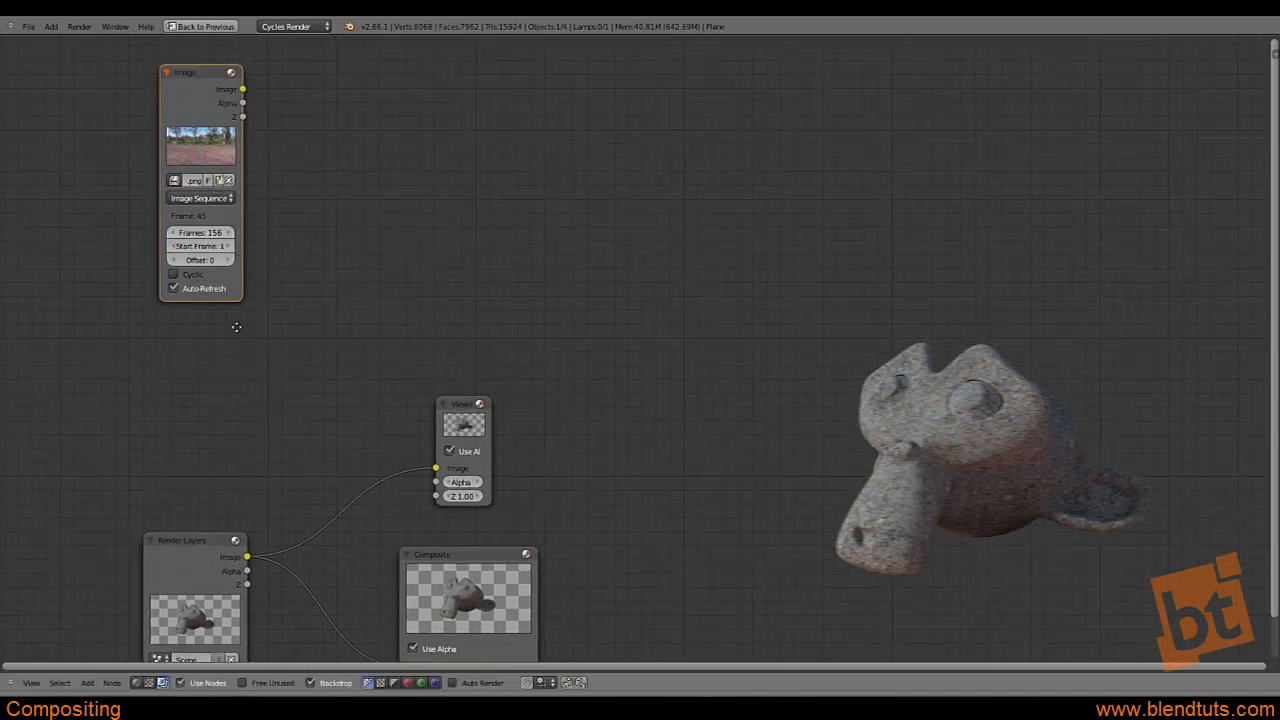
Duplicate the Render Layers node, place the copy below the Image node and set its layer to Shadows
{"action": "middle_click_drag", "start_coordinate": [238, 327], "coordinate": [259, 144]}
{"action": "left_click", "coordinate": [211, 364]}
{"action": "middle_click_drag", "start_coordinate": [243, 346], "coordinate": [243, 378]}
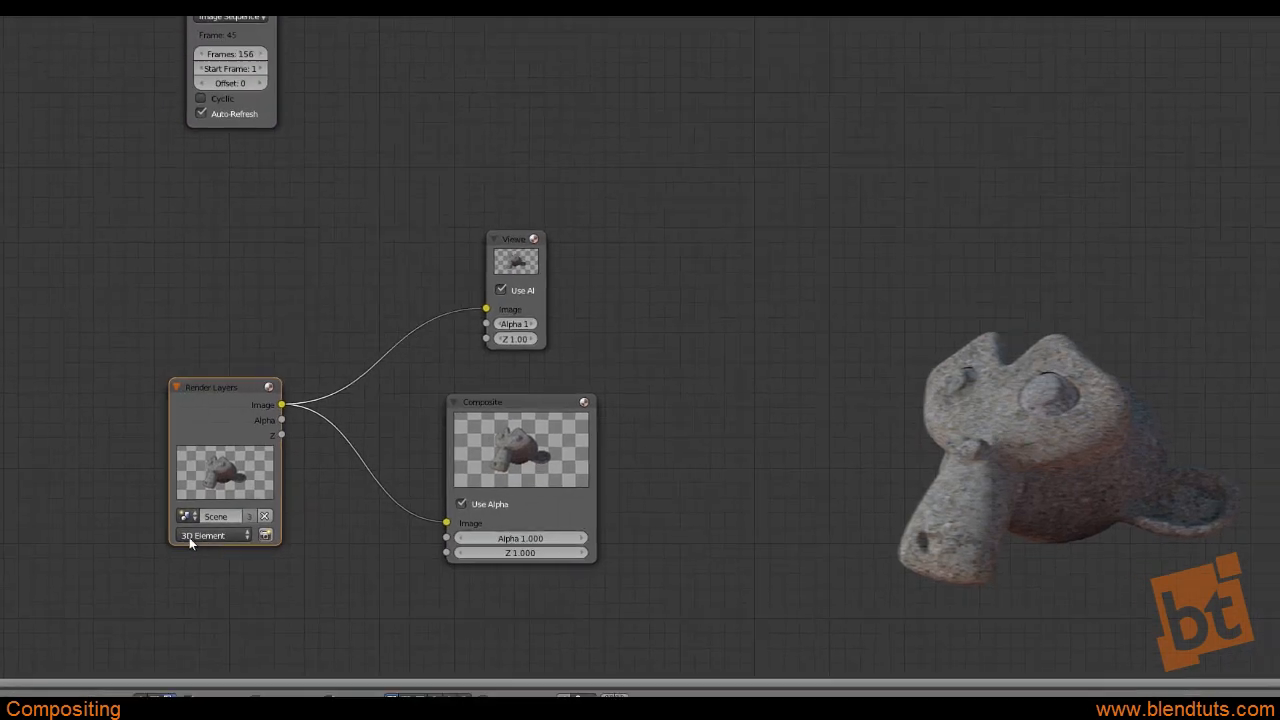
{"action": "middle_click_drag", "start_coordinate": [368, 303], "coordinate": [348, 361]}
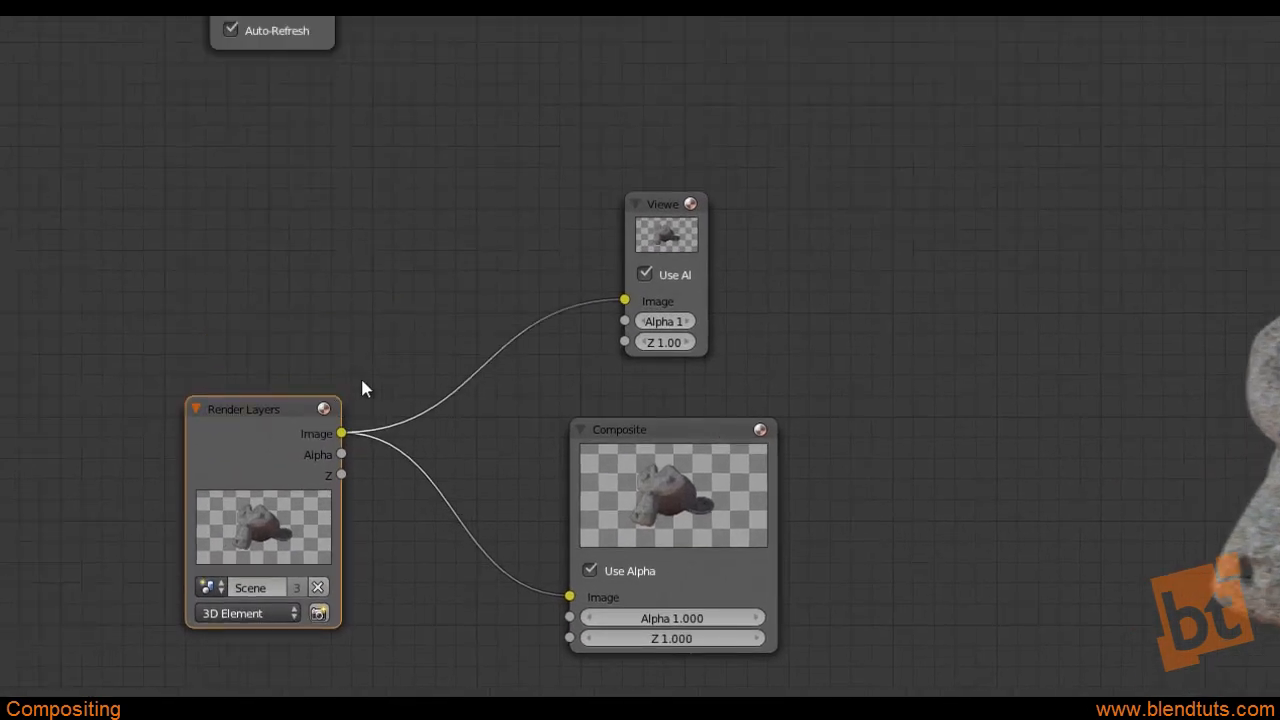
{"action": "key", "text": "shift+d"}
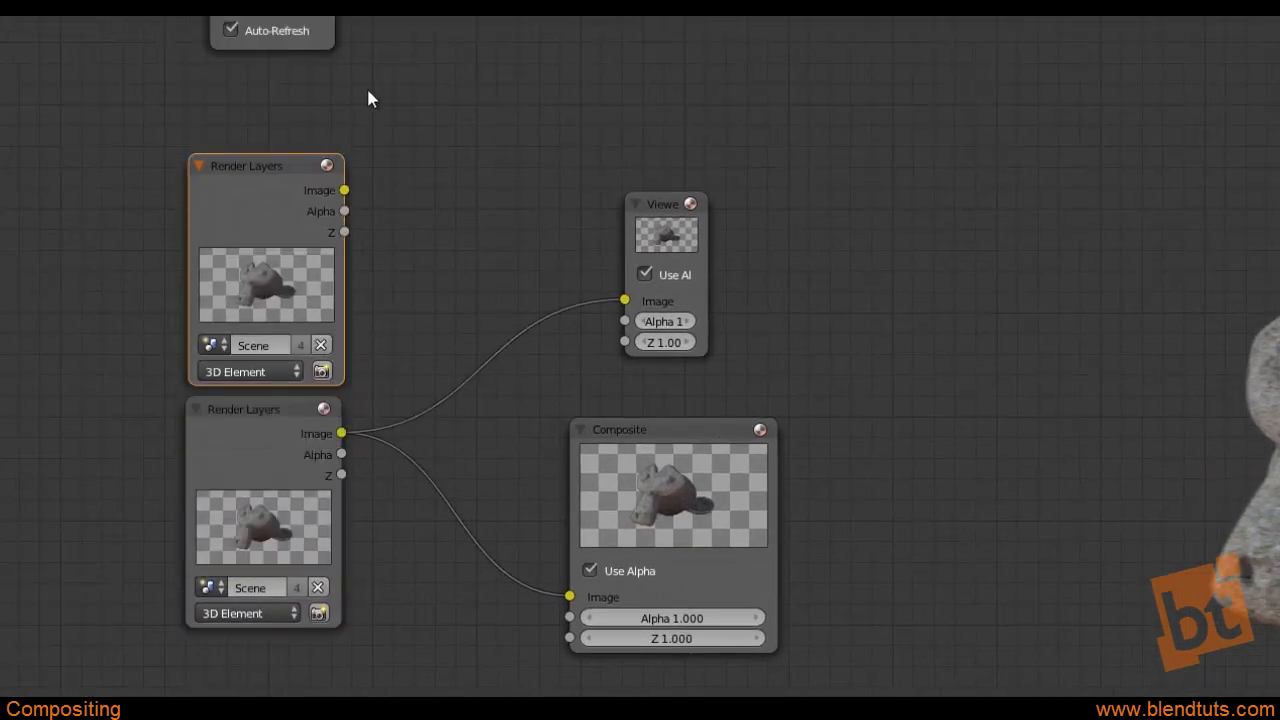
{"action": "left_click", "coordinate": [365, 77]}
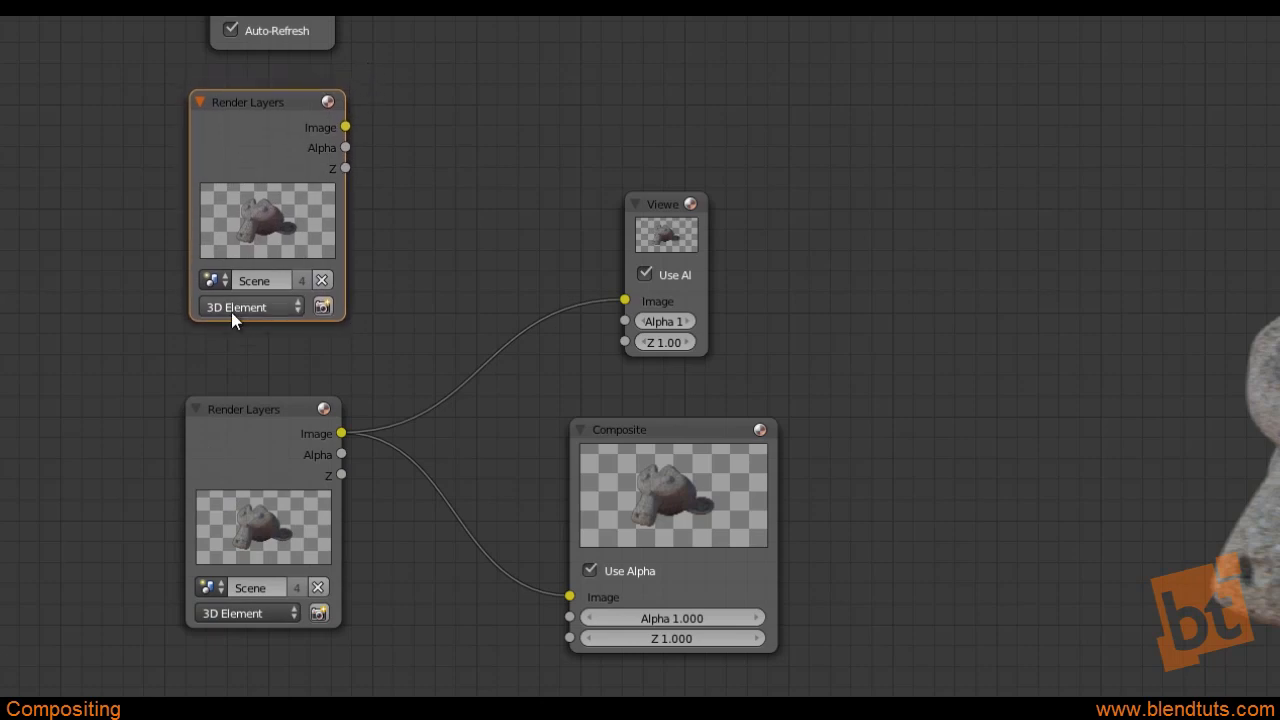
{"action": "left_click", "coordinate": [265, 311]}
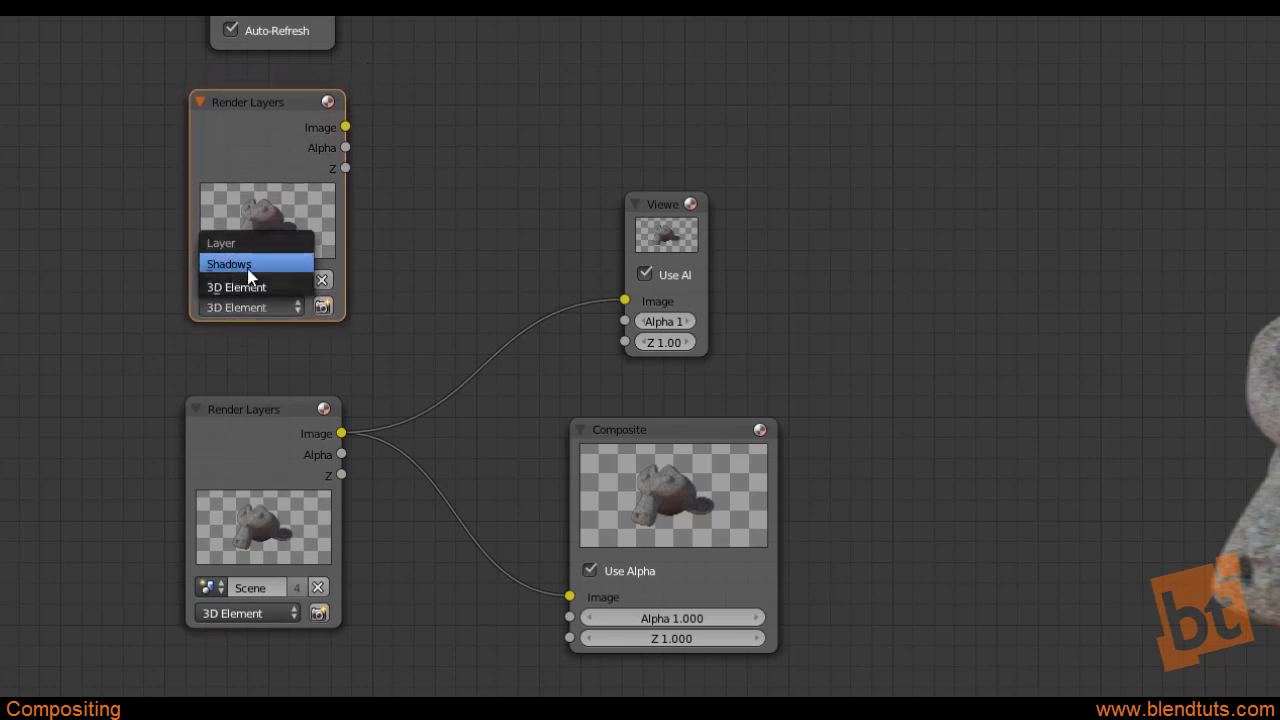
{"action": "left_click", "coordinate": [257, 266]}
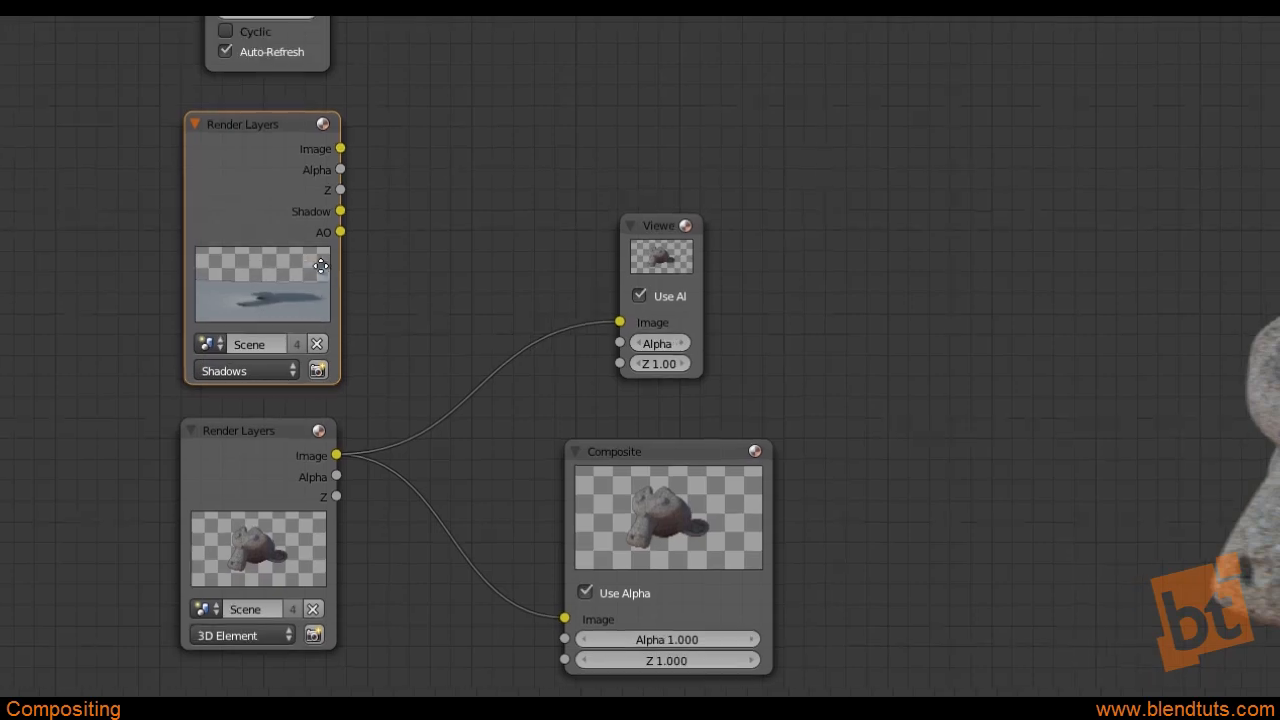
Move the Viewer and Composite nodes far away from the input nodes and cut the link into Composite
{"action": "left_click_drag", "start_coordinate": [645, 255], "coordinate": [993, 262]}
{"action": "left_click_drag", "start_coordinate": [659, 469], "coordinate": [1279, 437]}
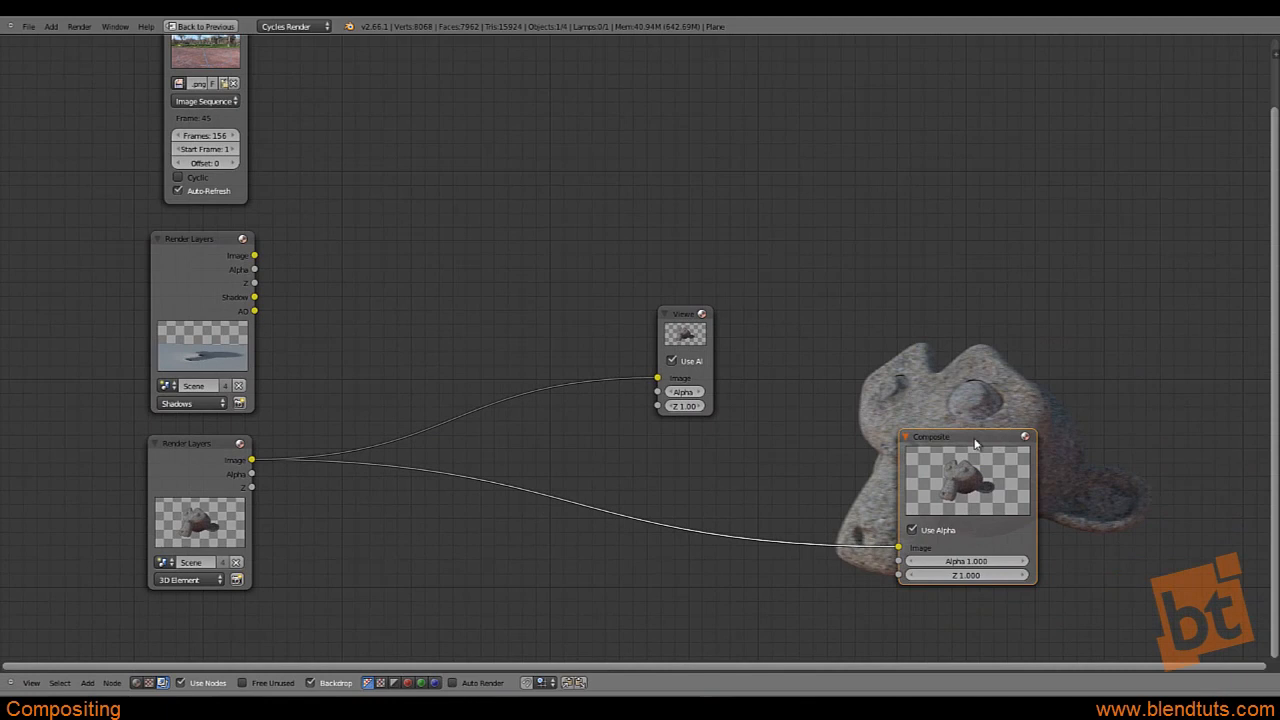
{"action": "left_click_drag", "start_coordinate": [975, 443], "coordinate": [1093, 446]}
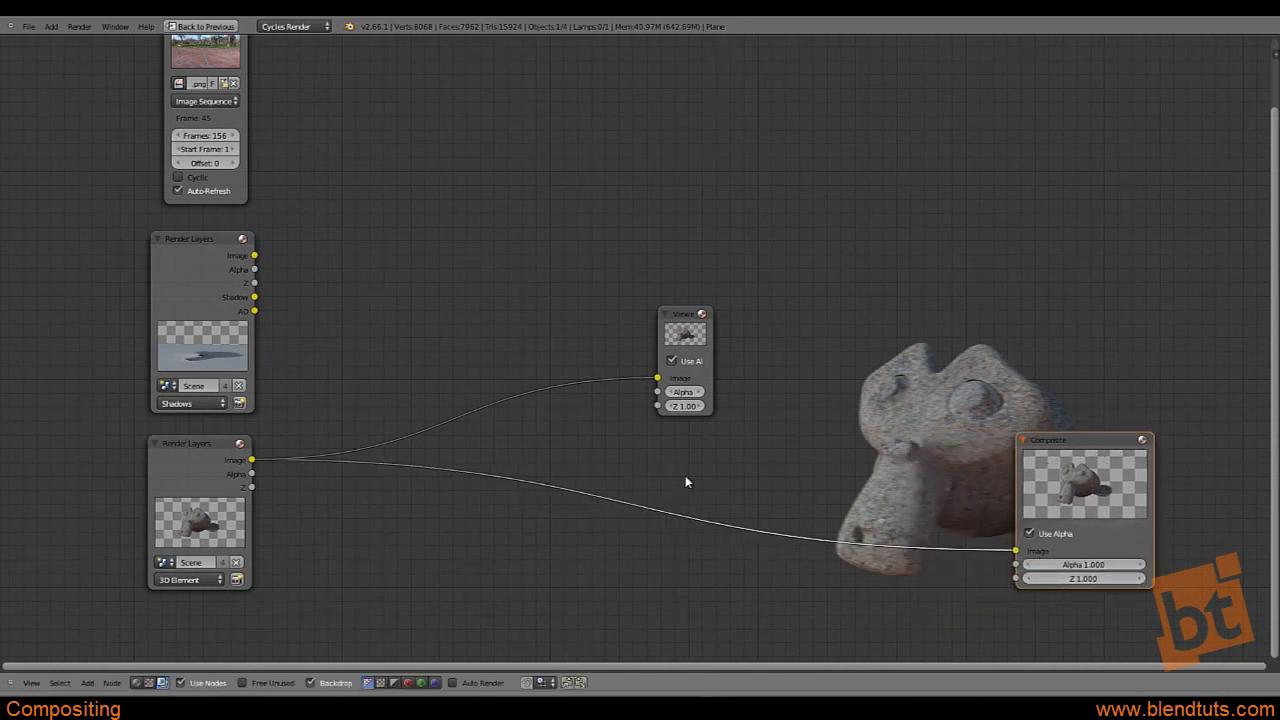
{"action": "mouse_move", "coordinate": [1016, 550]}
{"action": "left_mouse_down"}
{"action": "mouse_move", "coordinate": [851, 580]}
{"action": "mouse_move", "coordinate": [1016, 551]}
{"action": "left_mouse_up"}
{"action": "mouse_move", "coordinate": [760, 444]}
{"action": "right_mouse_down", "text": "ctrl"}
{"action": "mouse_move", "coordinate": [771, 428]}
{"action": "mouse_move", "coordinate": [728, 609]}
{"action": "right_mouse_up", "text": "ctrl"}
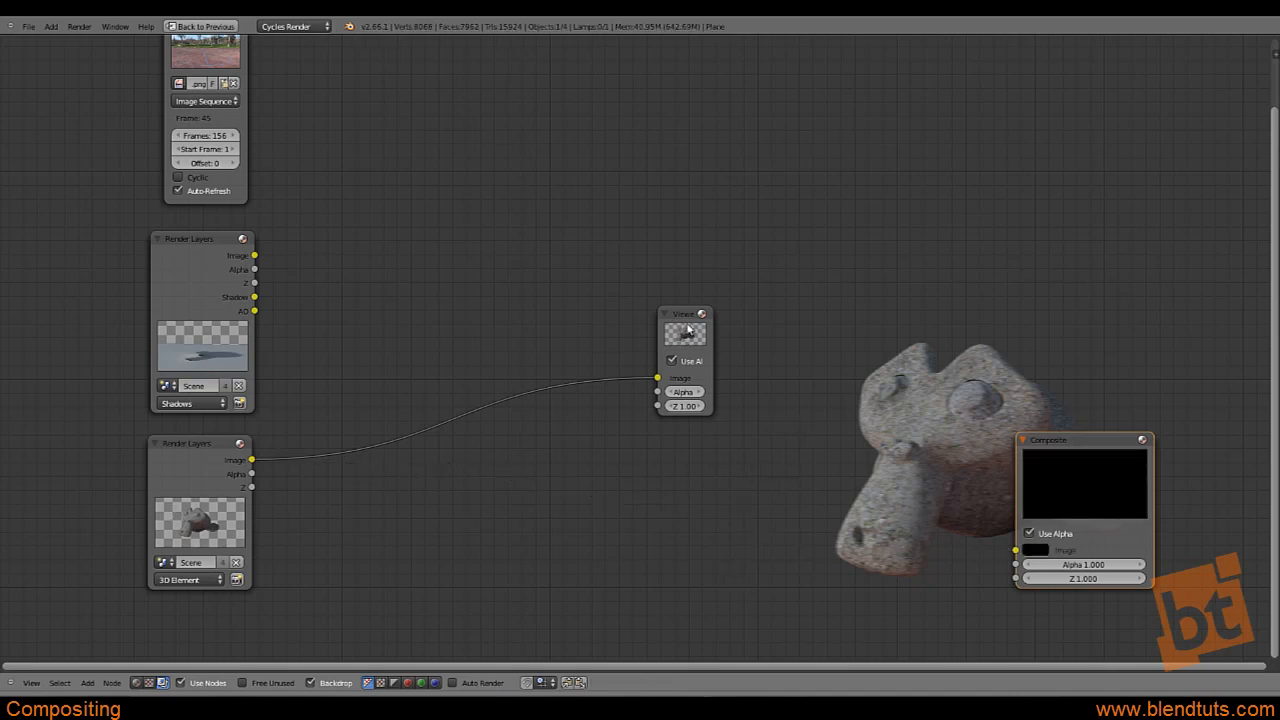
{"action": "left_click_drag", "start_coordinate": [690, 332], "coordinate": [1222, 111]}
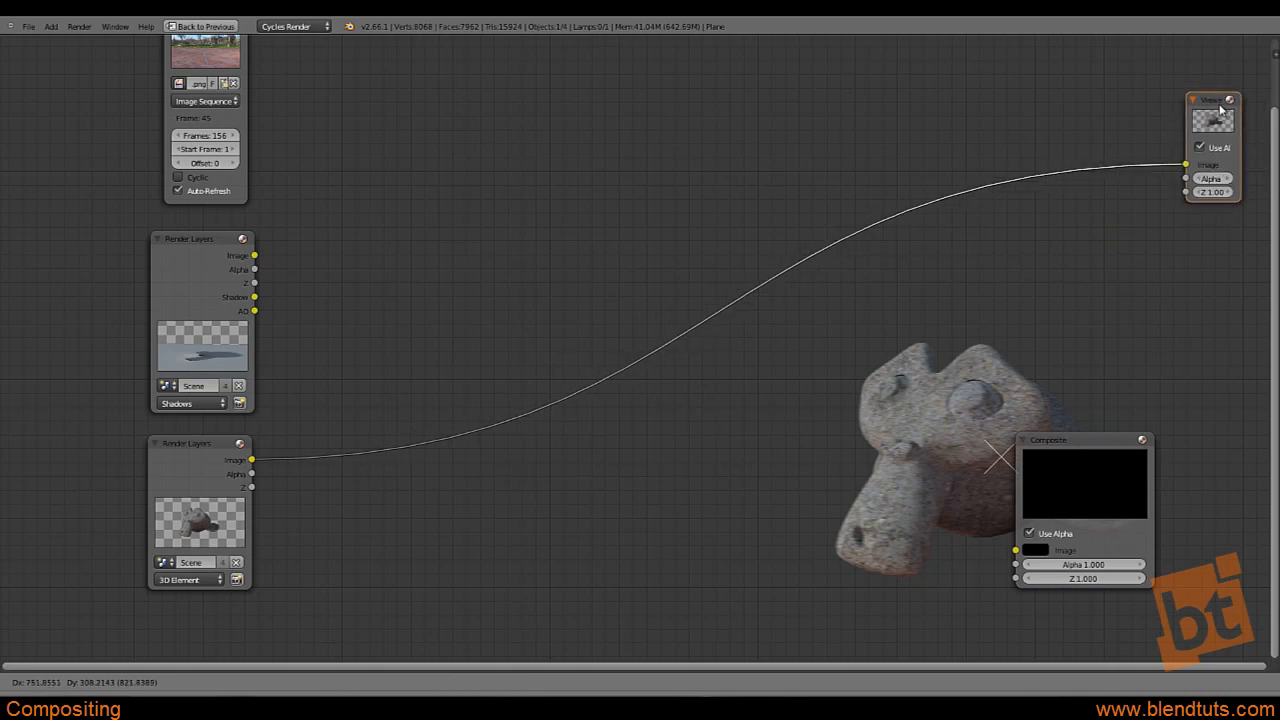
Preview the Shadows layer's Image output in the Viewer, followed by the Image node's Image and Alpha outputs
{"action": "middle_click_drag", "start_coordinate": [645, 328], "coordinate": [624, 430]}
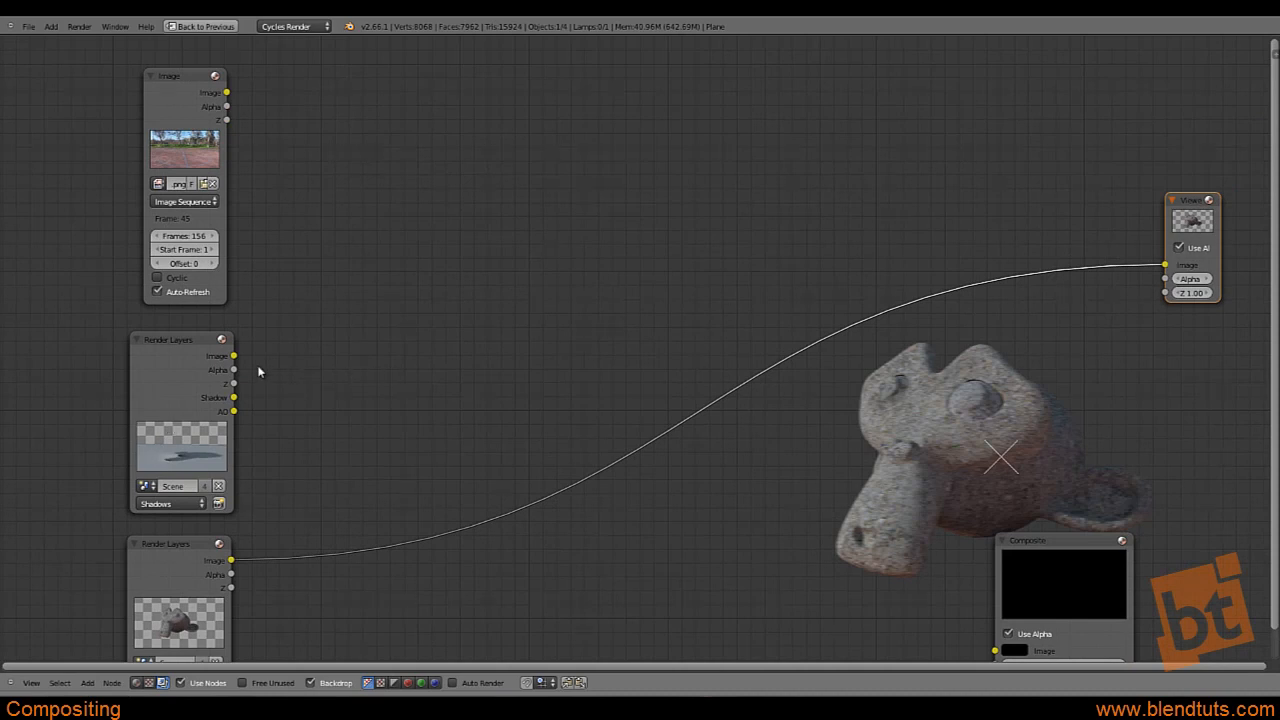
{"action": "left_click_drag", "start_coordinate": [233, 357], "coordinate": [1165, 267]}
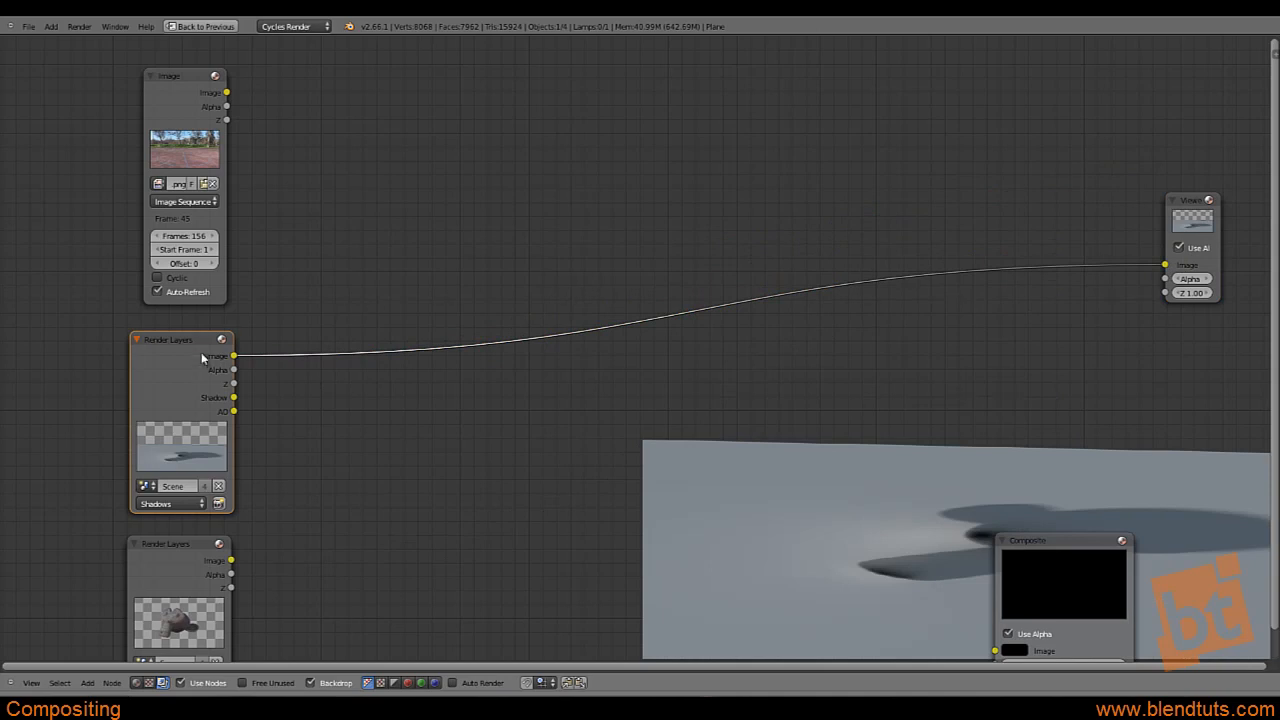
{"action": "left_click", "coordinate": [187, 85], "text": "ctrl+shift"}
{"action": "left_click", "coordinate": [186, 86], "text": "ctrl+shift"}
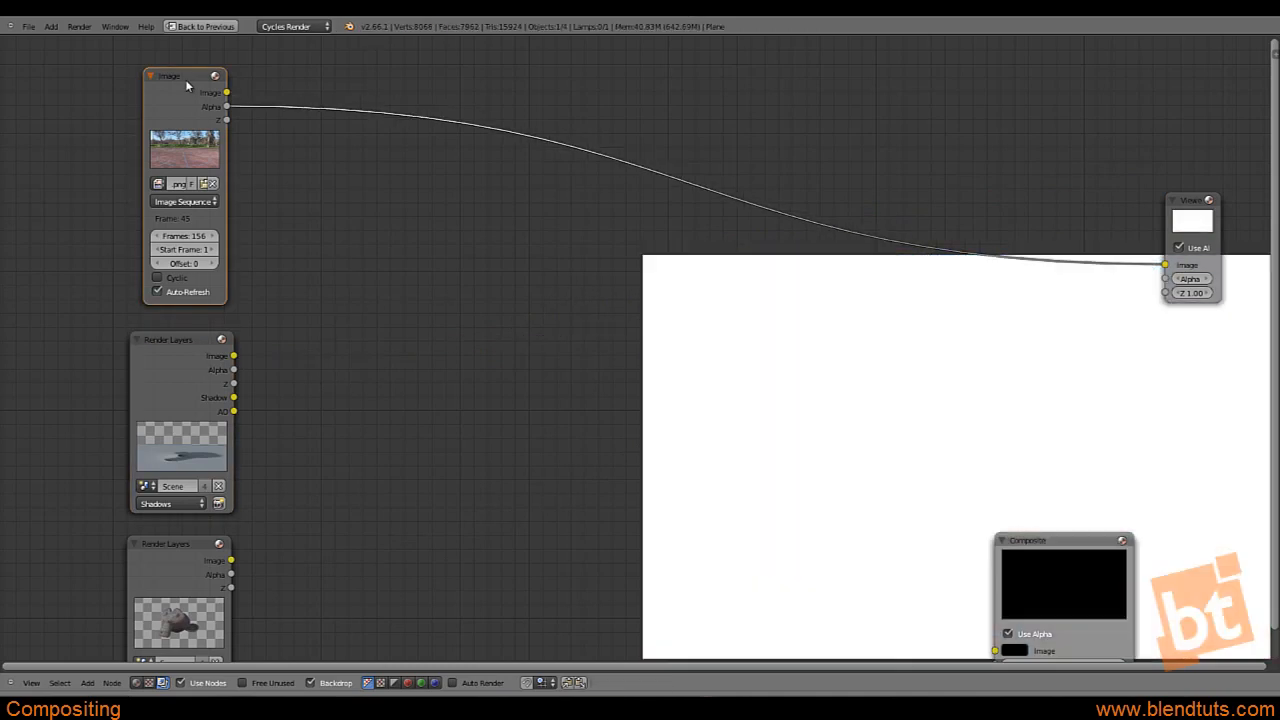
Cycle the Viewer through the footage Image node's outputs, including its Z output
{"action": "left_click", "coordinate": [186, 86], "text": "ctrl+shift"}
{"action": "left_click", "coordinate": [186, 86], "text": "ctrl+shift"}
{"action": "left_click", "coordinate": [190, 86], "text": "ctrl+shift"}
{"action": "left_click", "coordinate": [226, 93], "text": "ctrl+shift"}
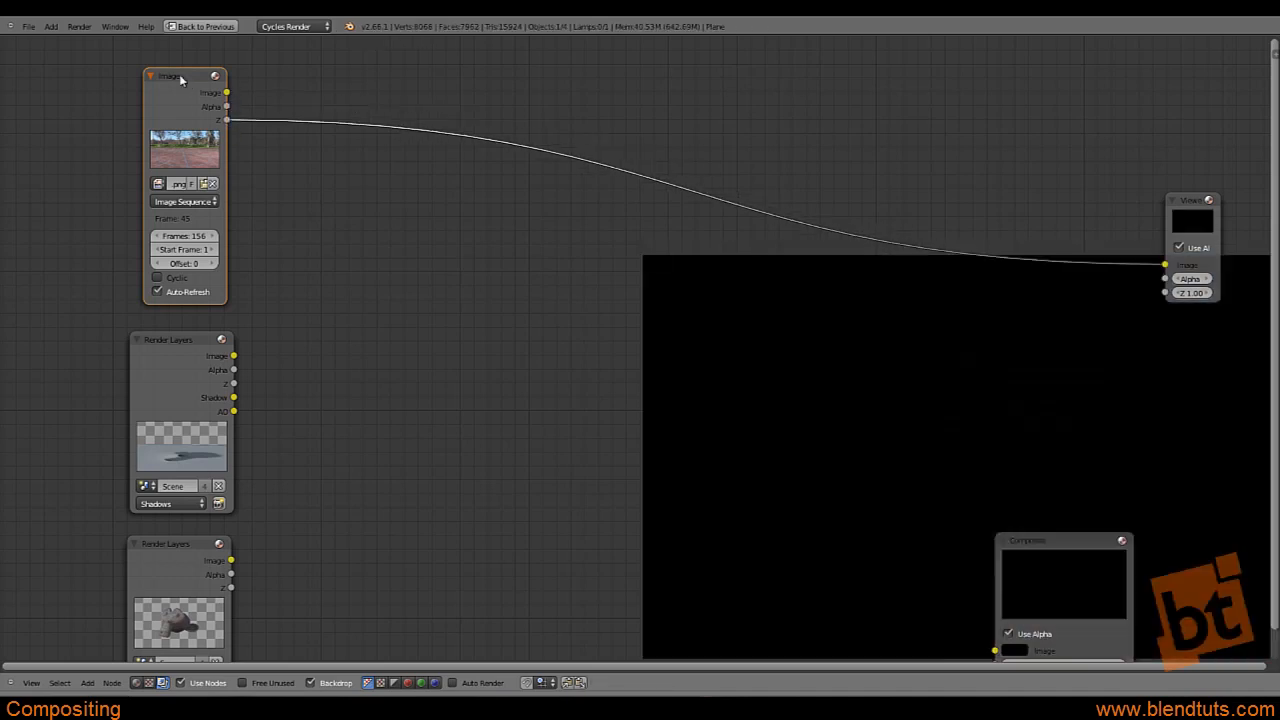
{"action": "left_click", "coordinate": [180, 80], "text": "ctrl+shift"}
Preview the Shadows layer's Image, Alpha, Z, Shadow and AO outputs in the Viewer, finishing on Shadow
{"action": "left_click", "coordinate": [188, 341], "text": "ctrl+shift"}
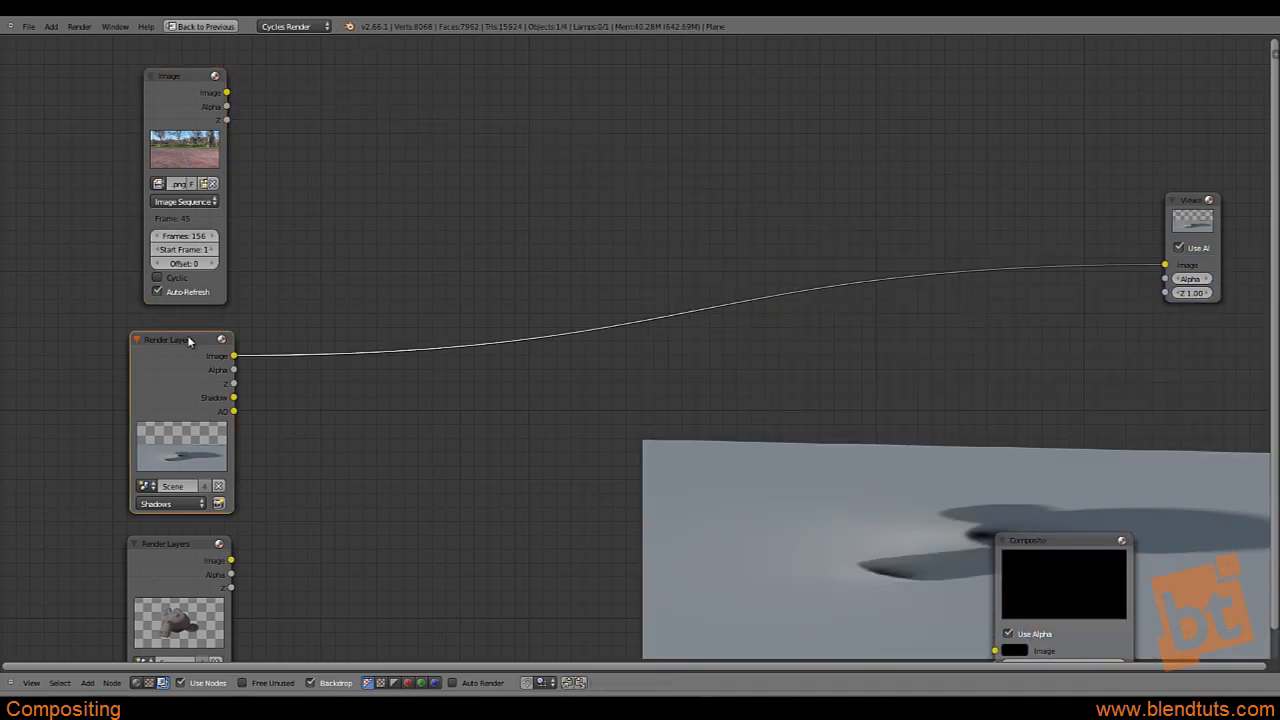
{"action": "left_click", "coordinate": [188, 341], "text": "ctrl+shift"}
{"action": "left_click", "coordinate": [188, 341], "text": "ctrl+shift"}
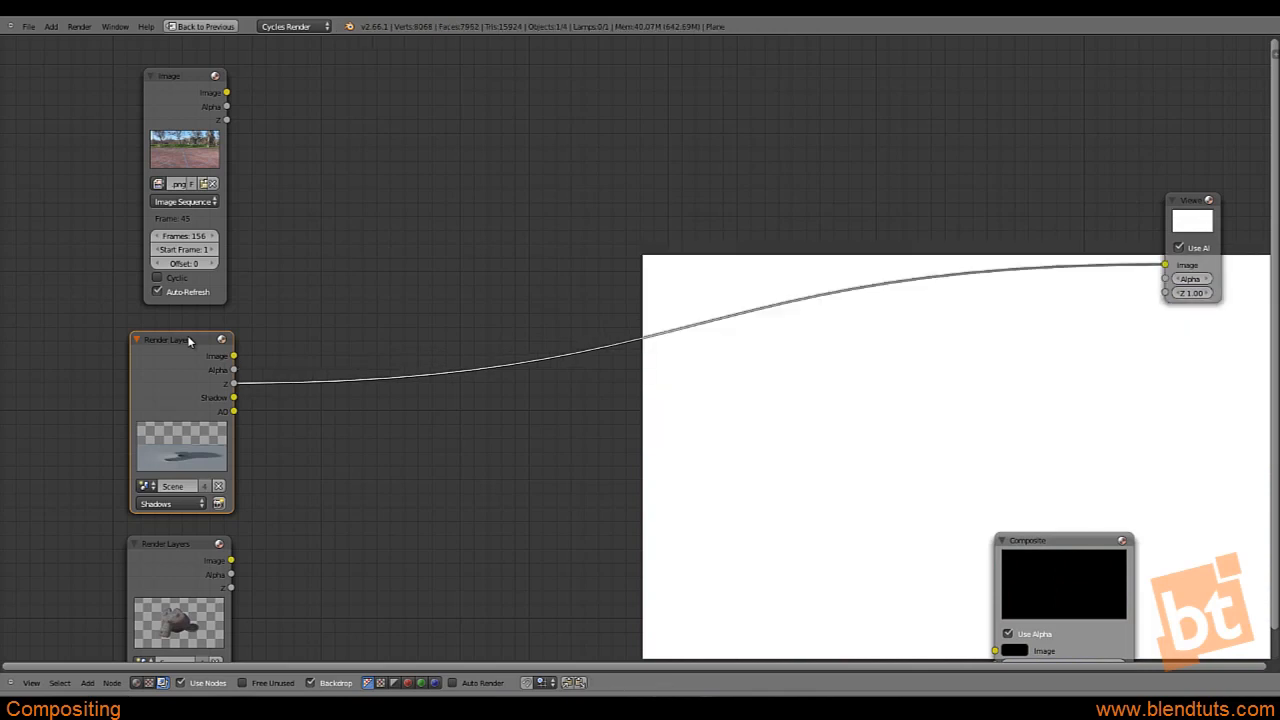
{"action": "left_click", "coordinate": [188, 341], "text": "ctrl+shift"}
{"action": "left_click", "coordinate": [188, 341], "text": "ctrl+shift"}
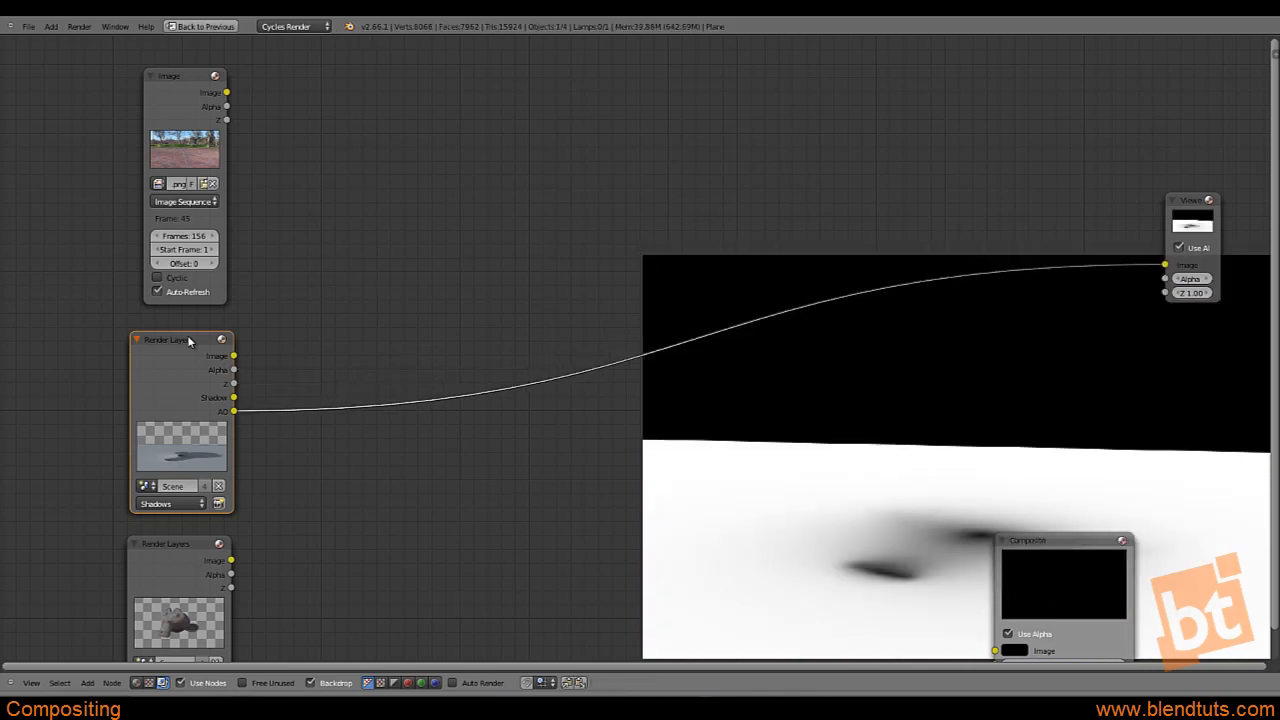
{"action": "middle_click_drag", "start_coordinate": [777, 410], "coordinate": [594, 371], "text": "alt"}
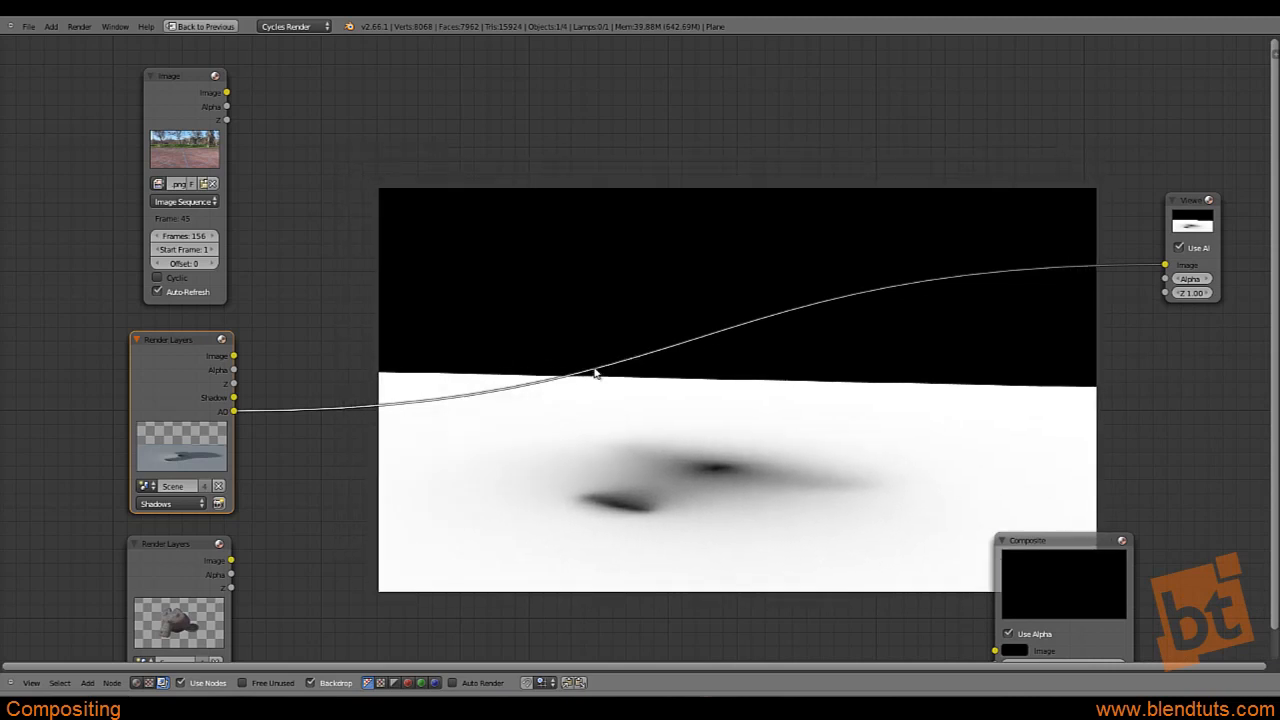
{"action": "left_click", "coordinate": [188, 341], "text": "ctrl+shift"}
{"action": "left_click", "coordinate": [188, 341], "text": "ctrl+shift"}
{"action": "left_click", "coordinate": [188, 341], "text": "ctrl+shift"}
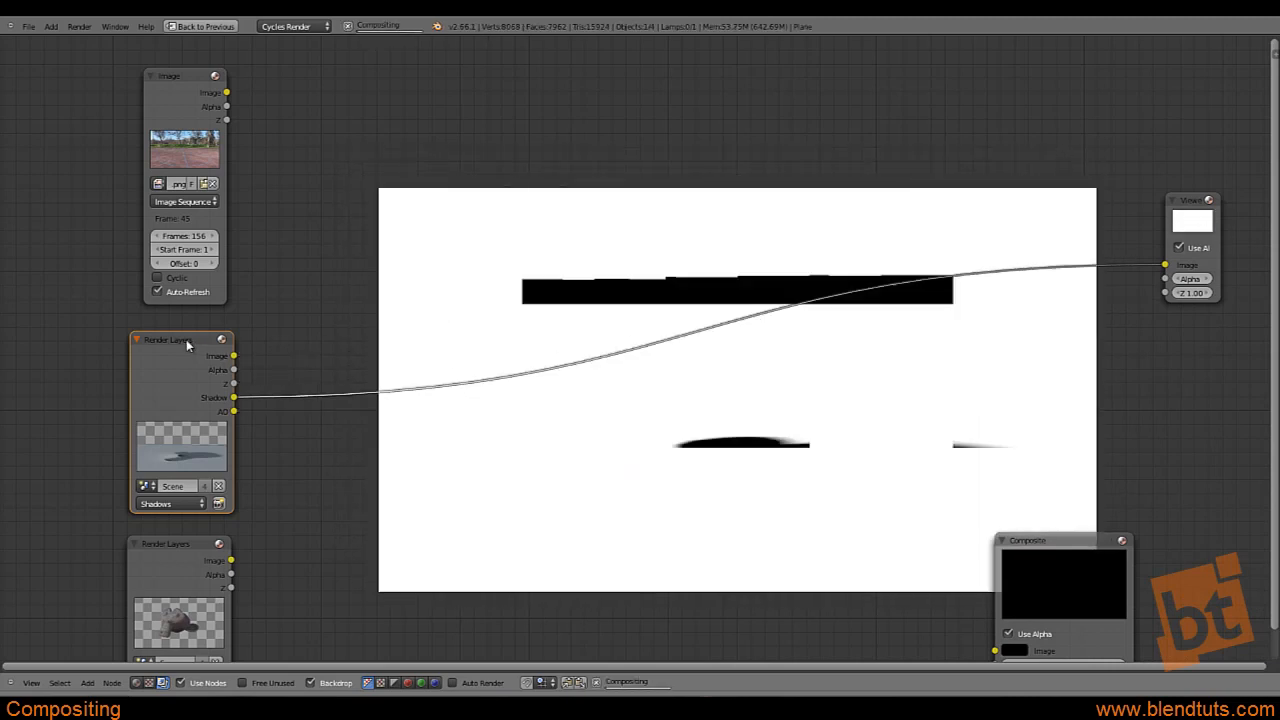
{"action": "left_click", "coordinate": [188, 341], "text": "ctrl+shift"}
Add a Mix node on the link between the Shadow output and the Viewer, and move it higher
{"action": "left_click", "coordinate": [199, 110]}
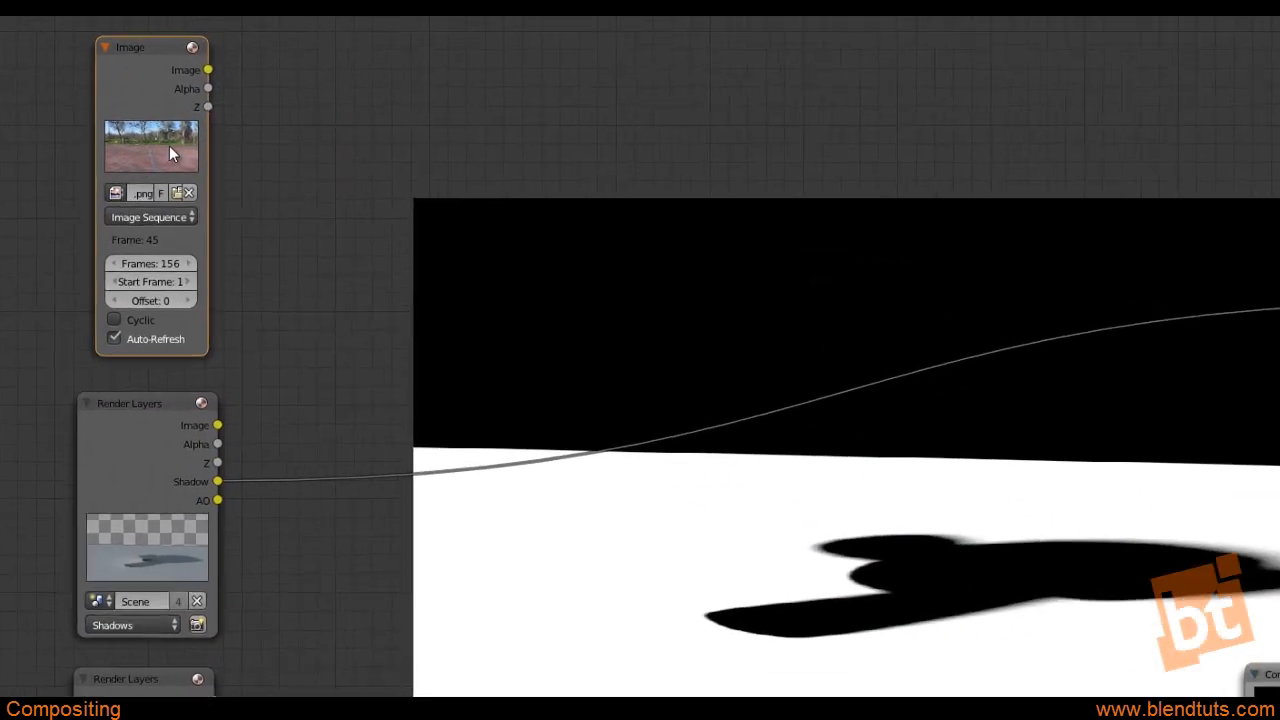
{"action": "key", "text": "shift+a"}
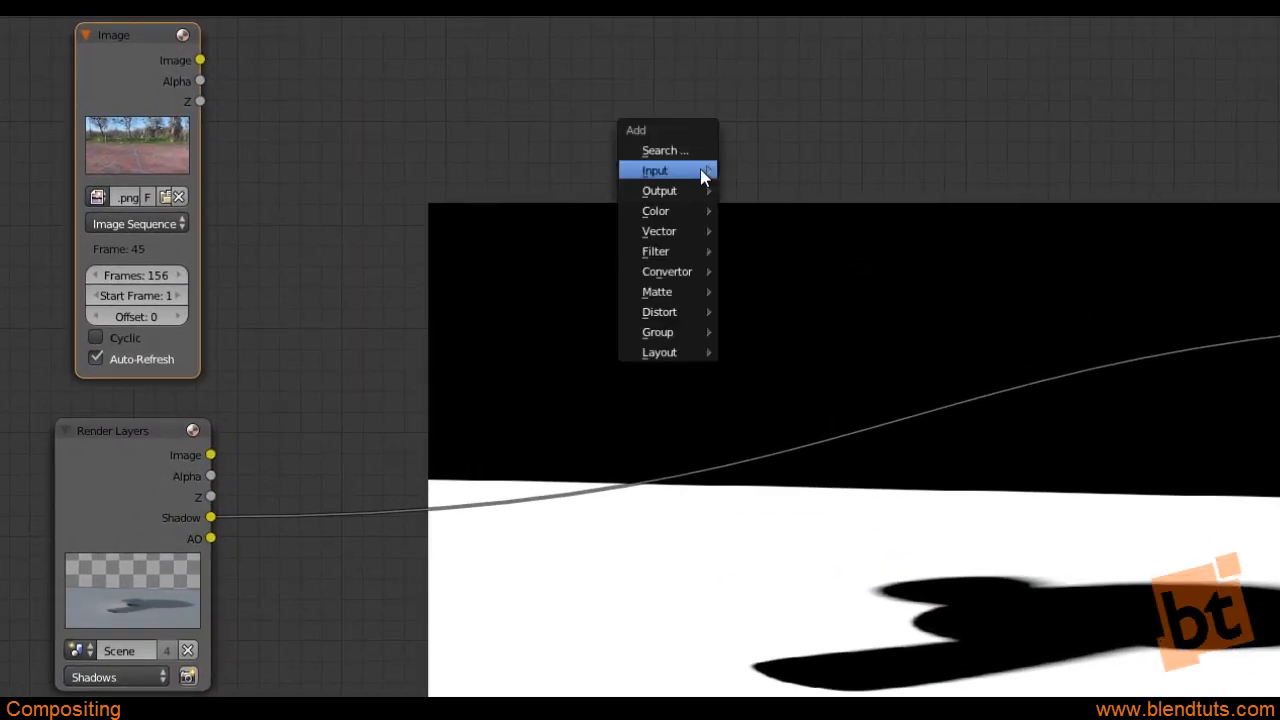
{"action": "mouse_move", "coordinate": [660, 175]}
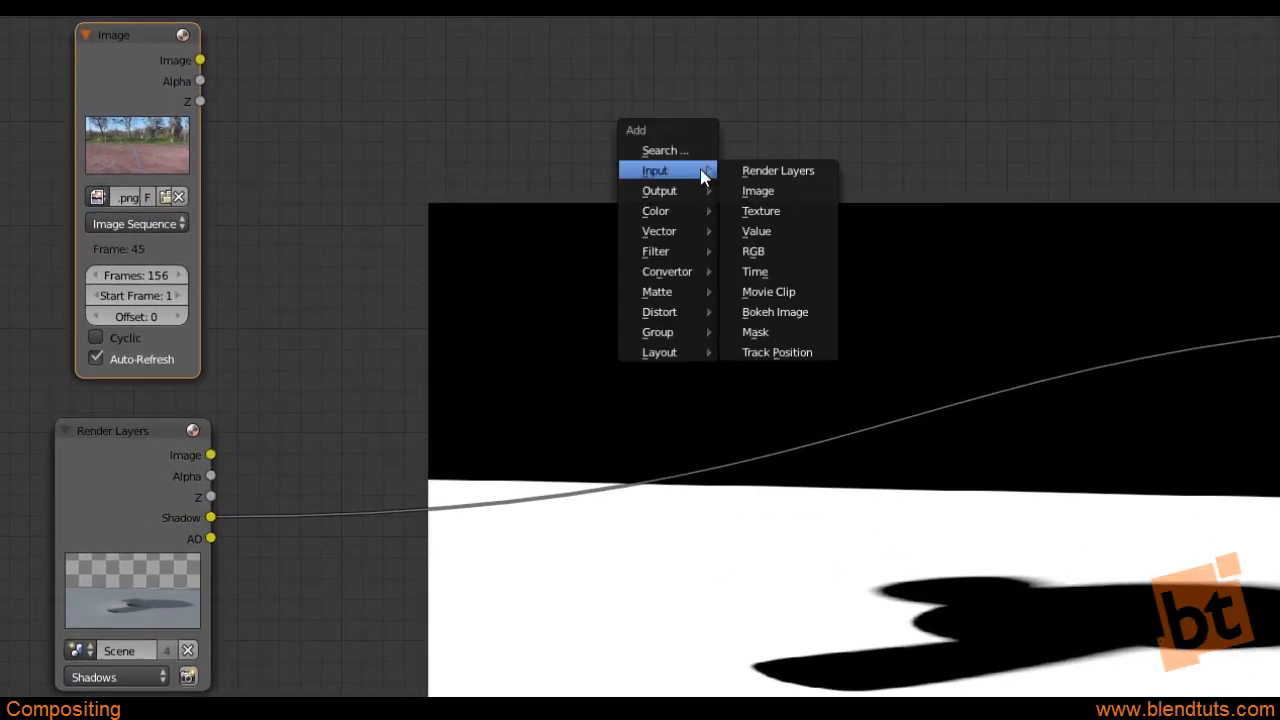
{"action": "mouse_move", "coordinate": [674, 213]}
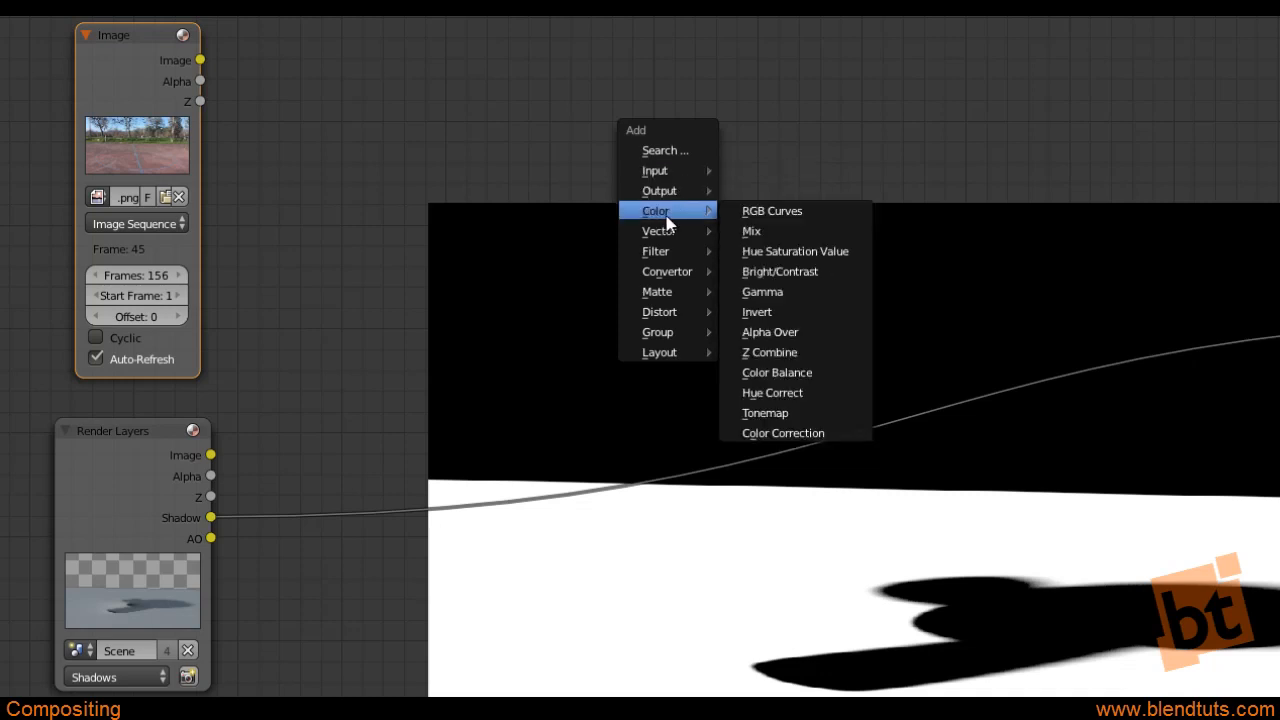
{"action": "left_click", "coordinate": [765, 231]}
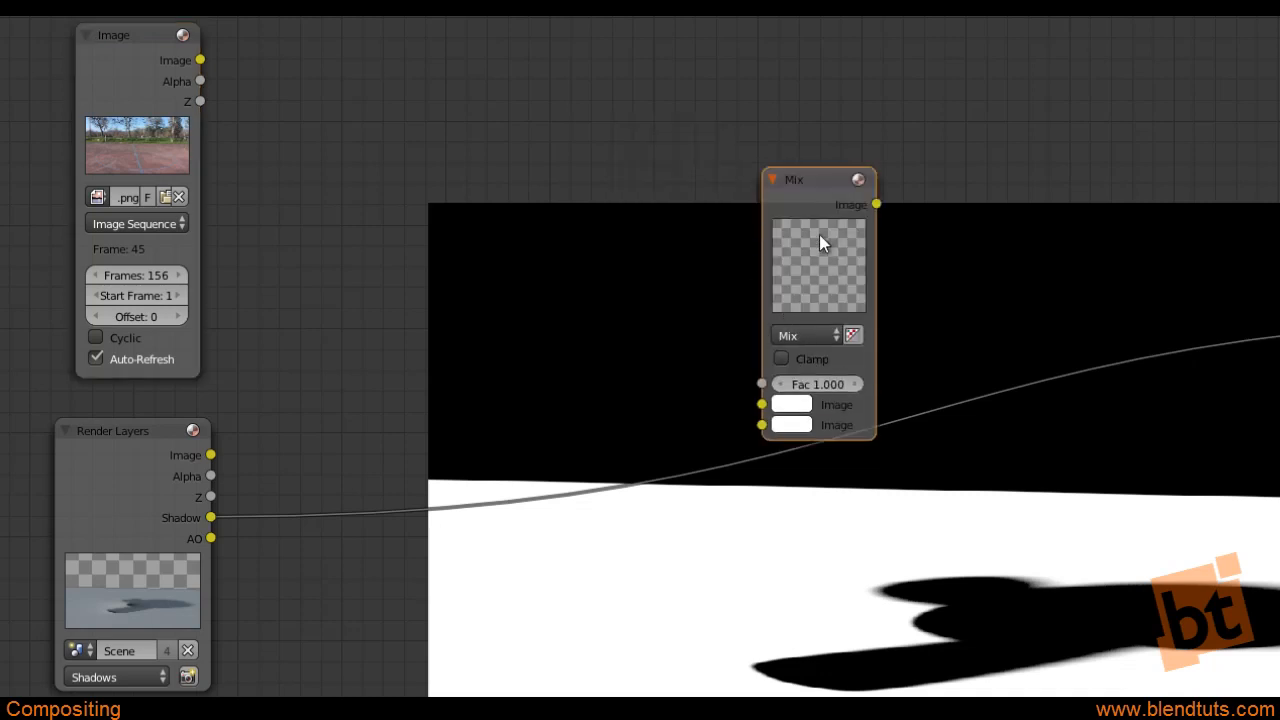
{"action": "left_click", "coordinate": [819, 297]}
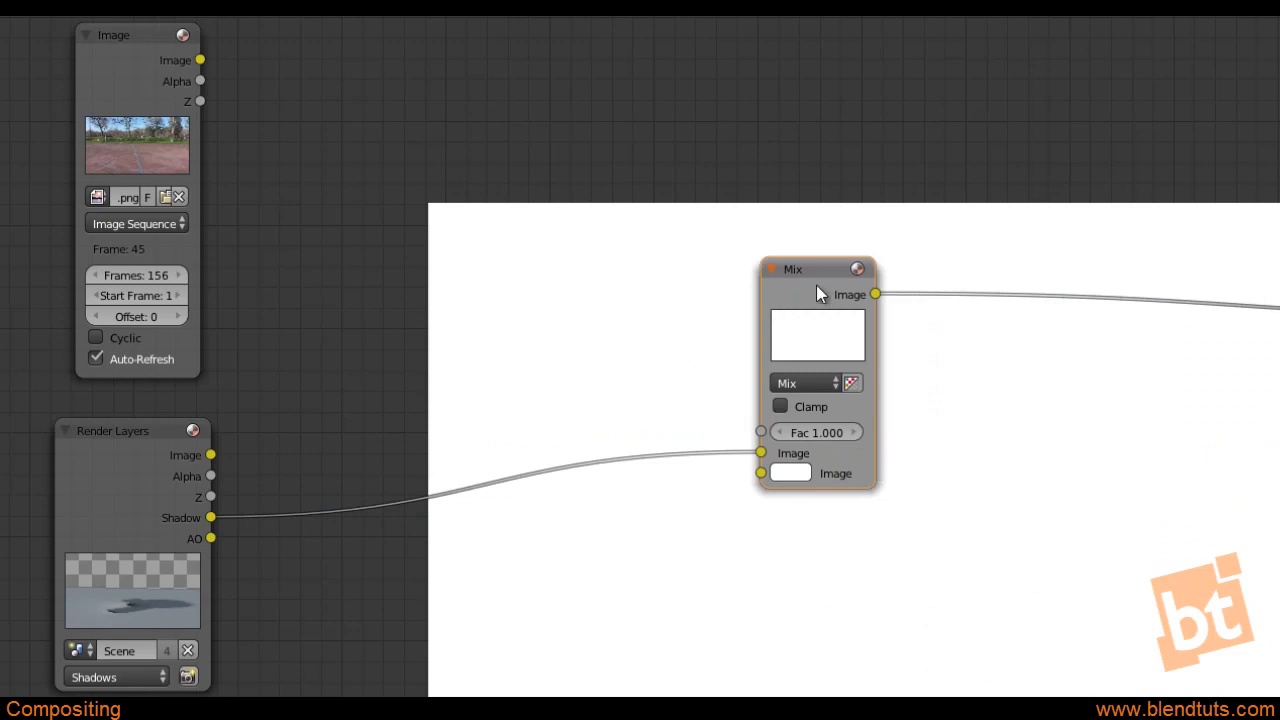
{"action": "left_click_drag", "start_coordinate": [816, 287], "coordinate": [786, 150]}
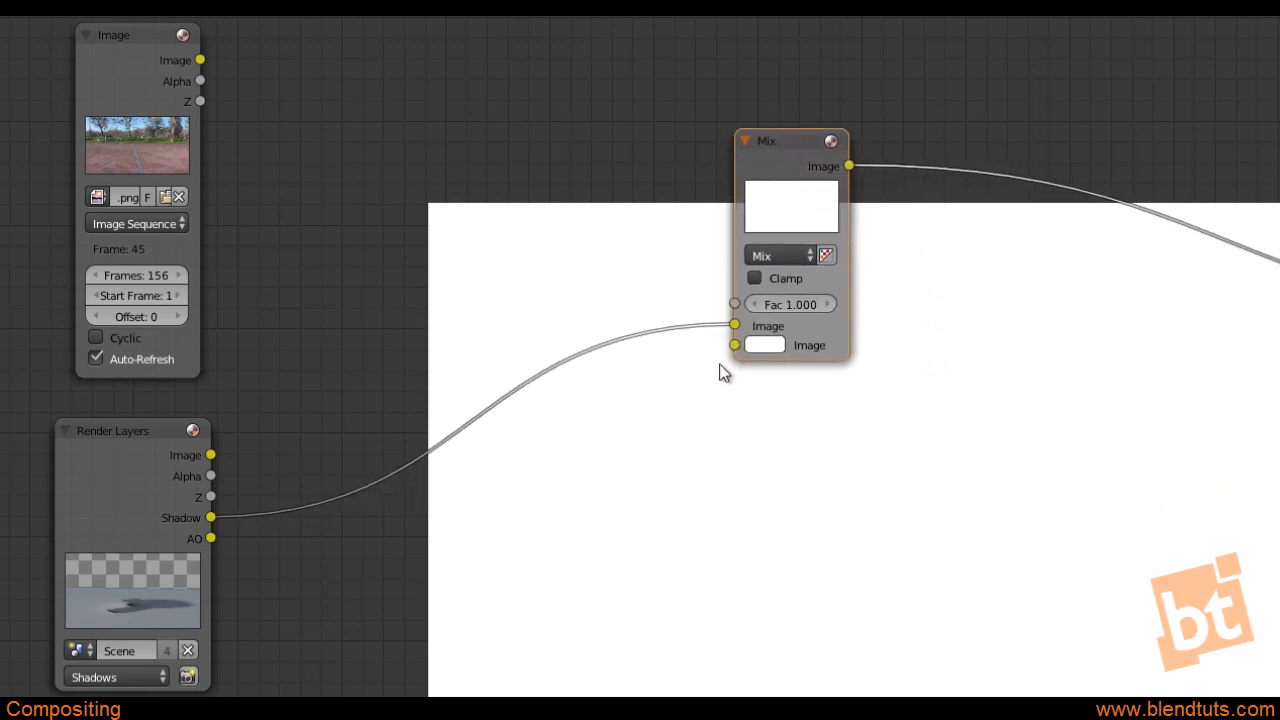
Connect the footage's Image output to the Mix node's first image input and the Shadow pass to its second
{"action": "mouse_move", "coordinate": [733, 325]}
{"action": "left_mouse_down"}
{"action": "mouse_move", "coordinate": [720, 345]}
{"action": "mouse_move", "coordinate": [735, 346]}
{"action": "left_mouse_up"}
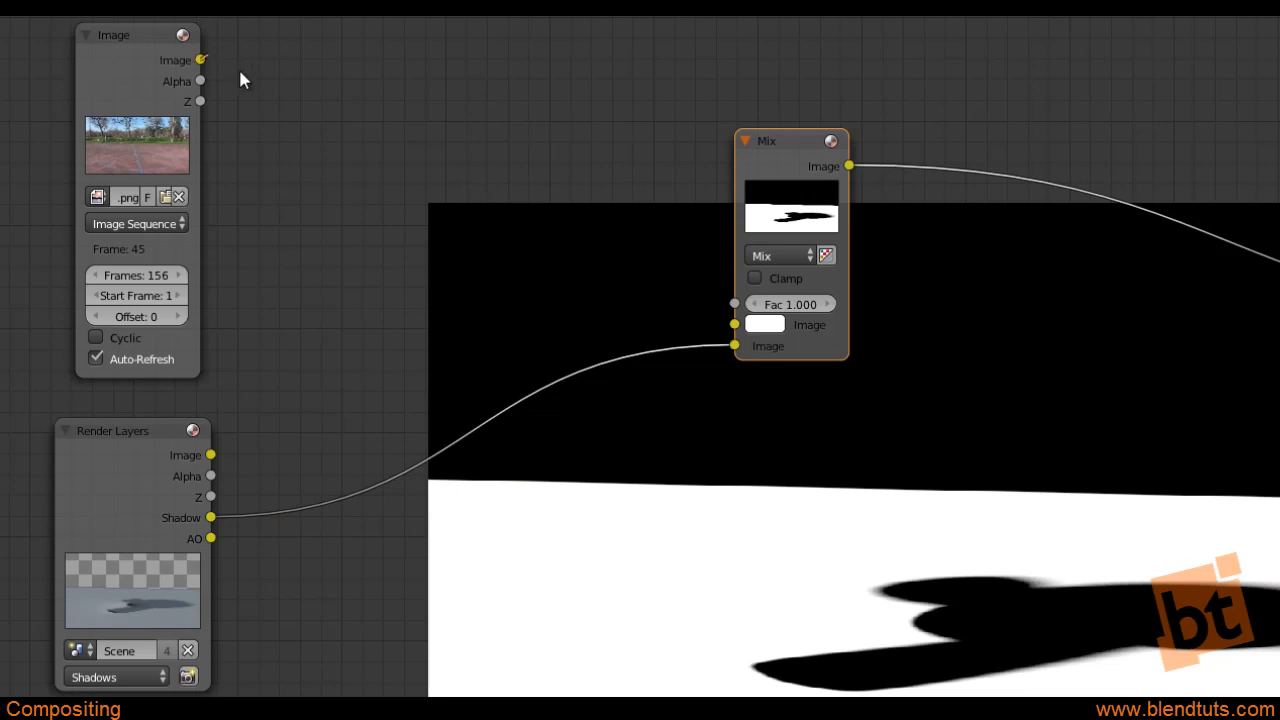
{"action": "left_click_drag", "start_coordinate": [200, 60], "coordinate": [734, 324]}
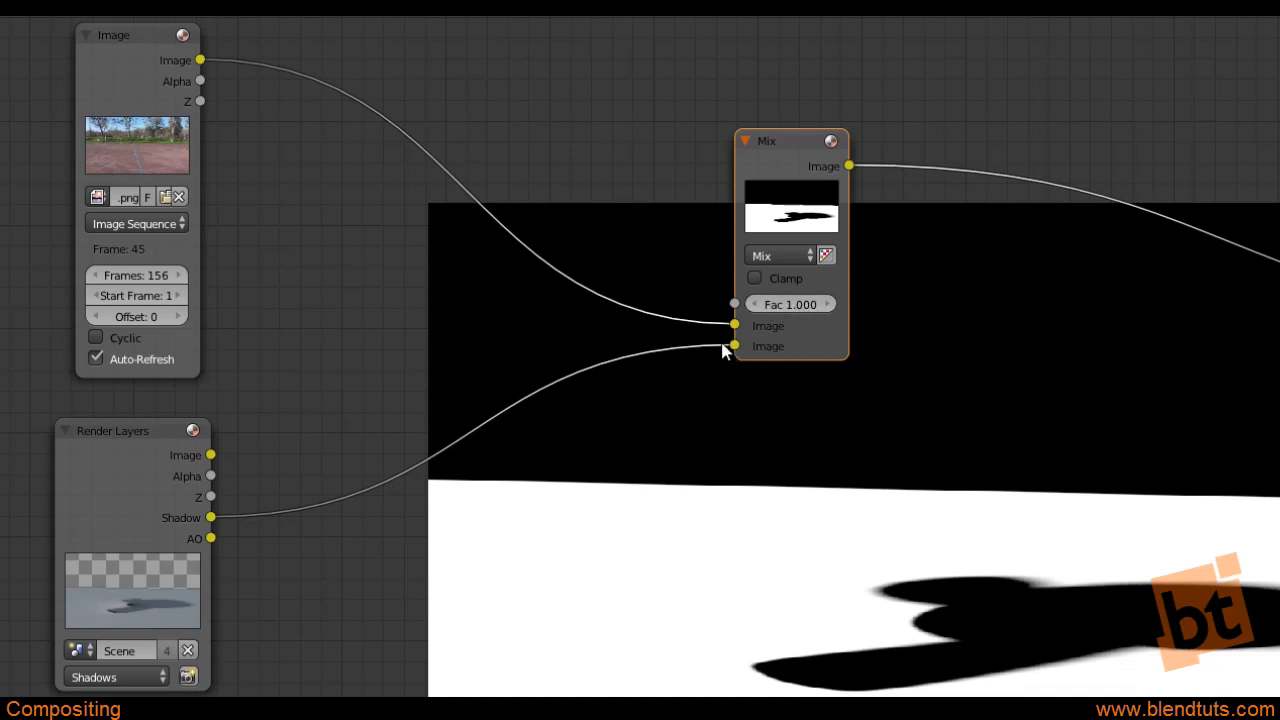
{"action": "left_click_drag", "start_coordinate": [735, 345], "coordinate": [210, 454]}
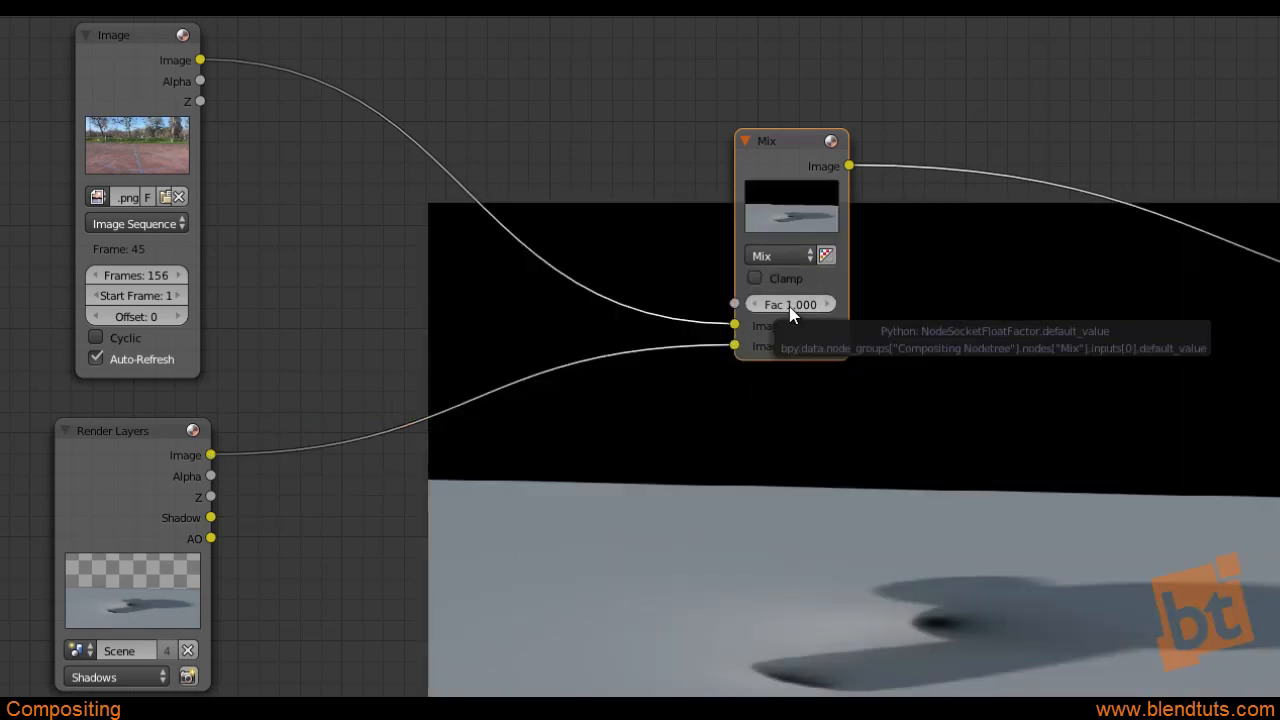
{"action": "left_click_drag", "start_coordinate": [211, 517], "coordinate": [735, 345]}
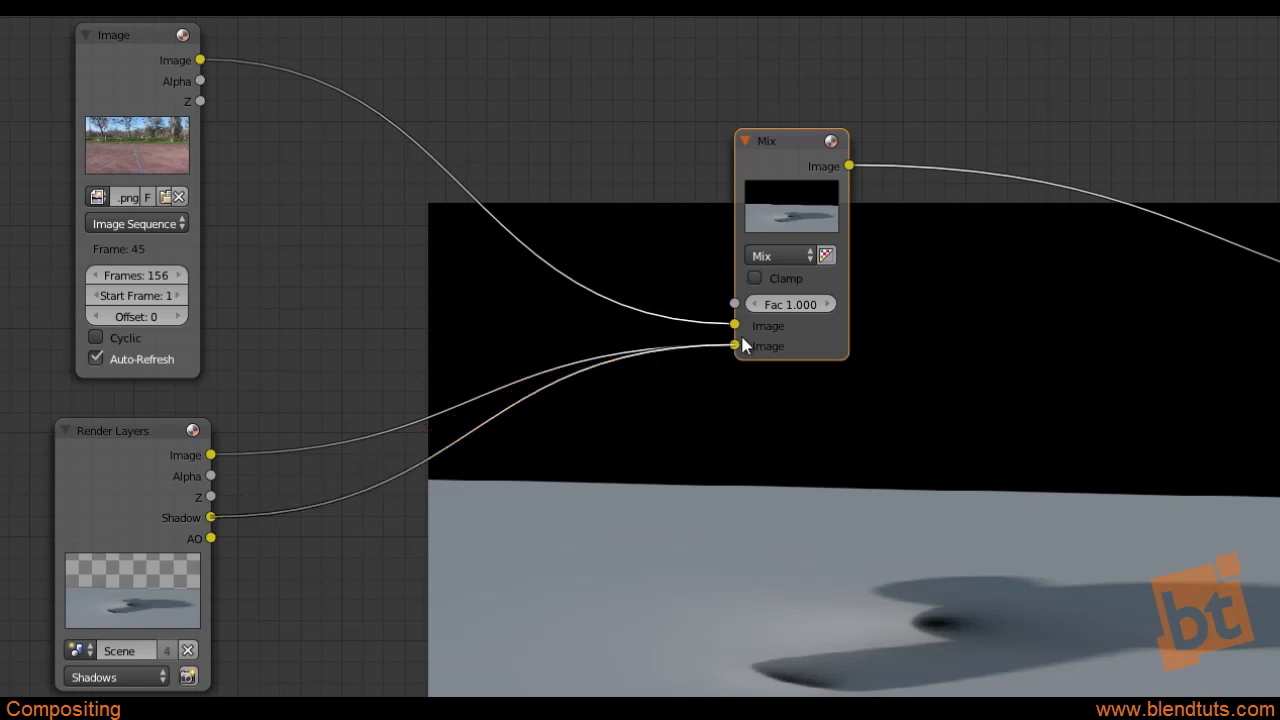
Try a factor of 0.5 on the Mix node and restore it to 1
{"action": "left_click", "coordinate": [791, 304]}
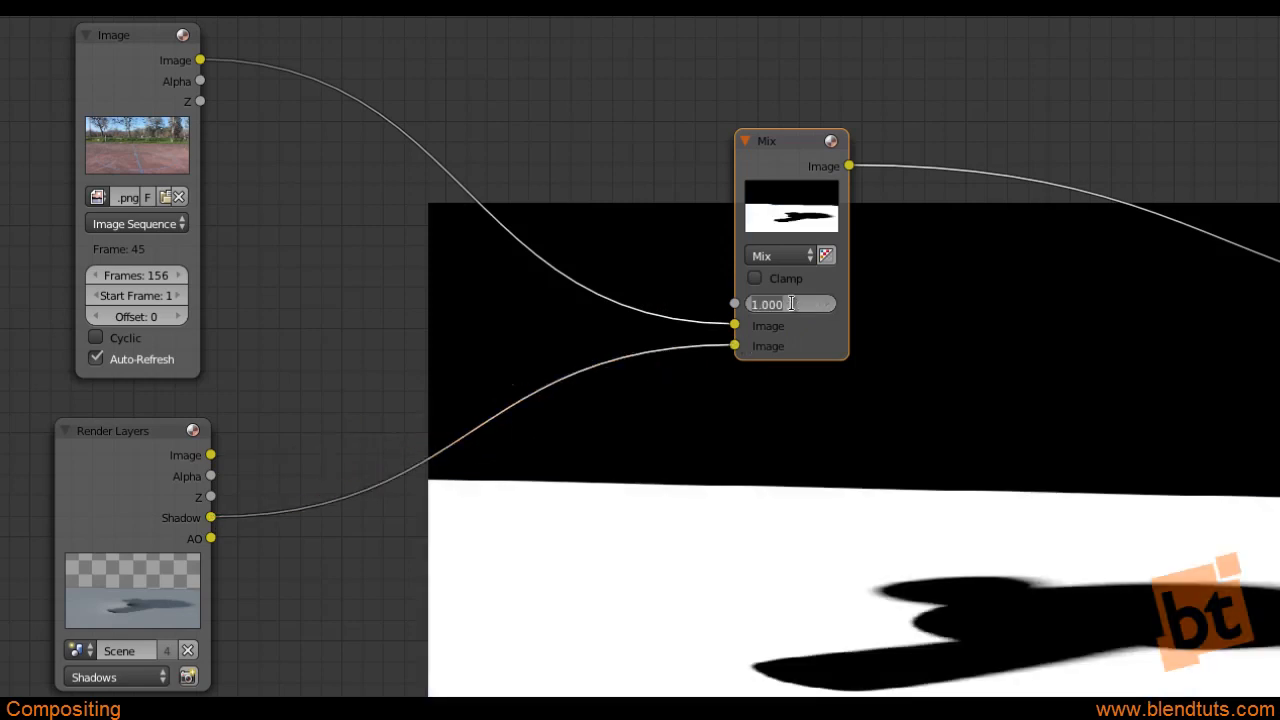
{"action": "type", "text": "0.5"}
{"action": "key", "text": "Return"}
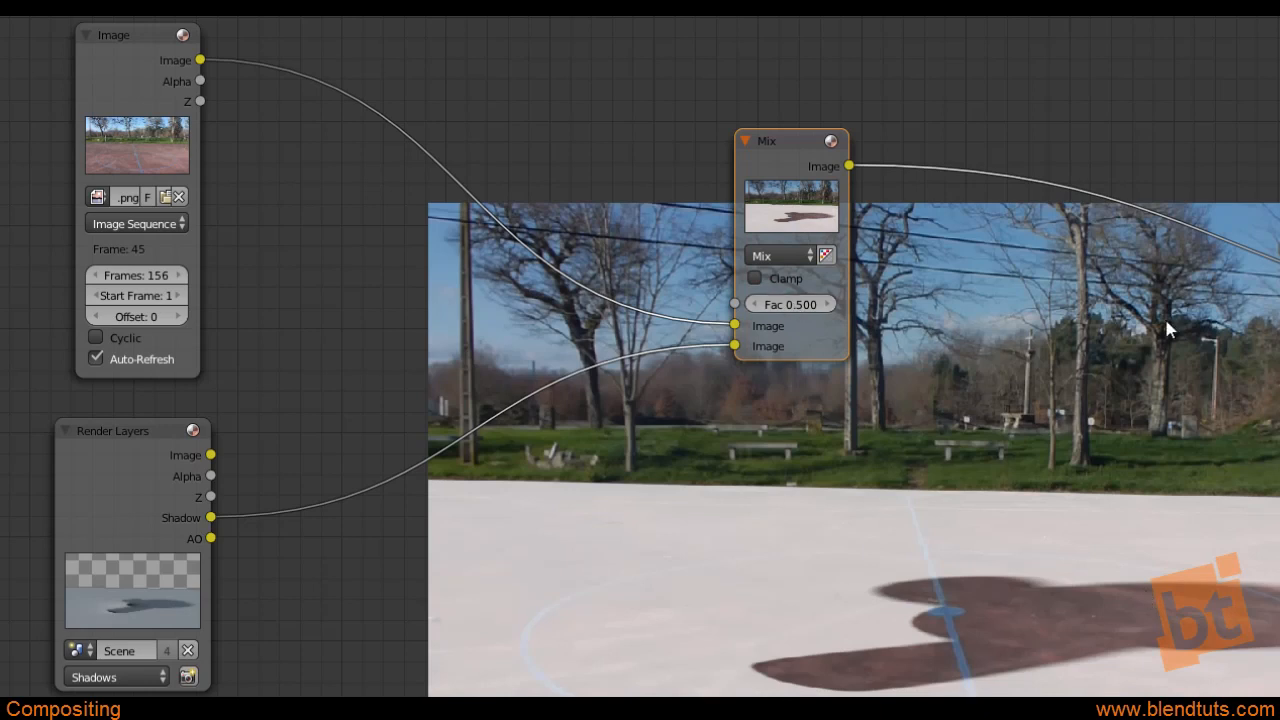
{"action": "left_click", "coordinate": [794, 304]}
{"action": "type", "text": "1"}
{"action": "key", "text": "Return"}
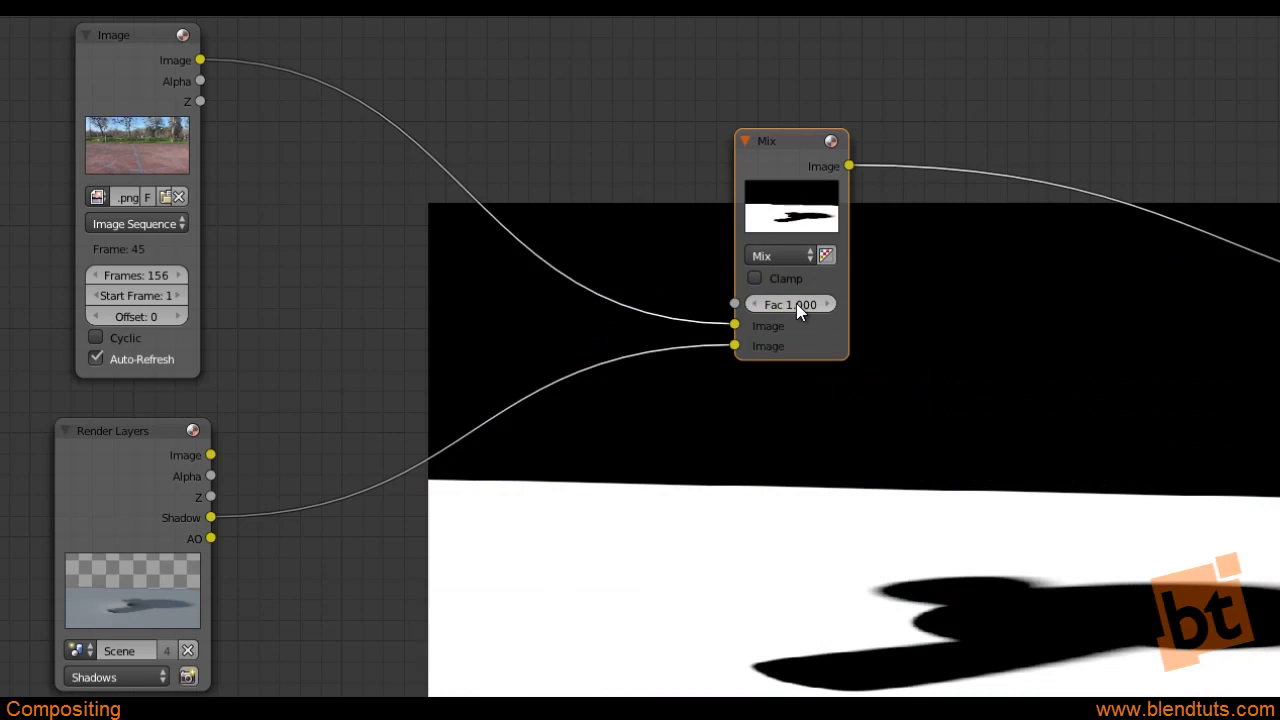
Set the Mix node's blend type to Multiply and move the node farther from the inputs
{"action": "left_click", "coordinate": [777, 256]}
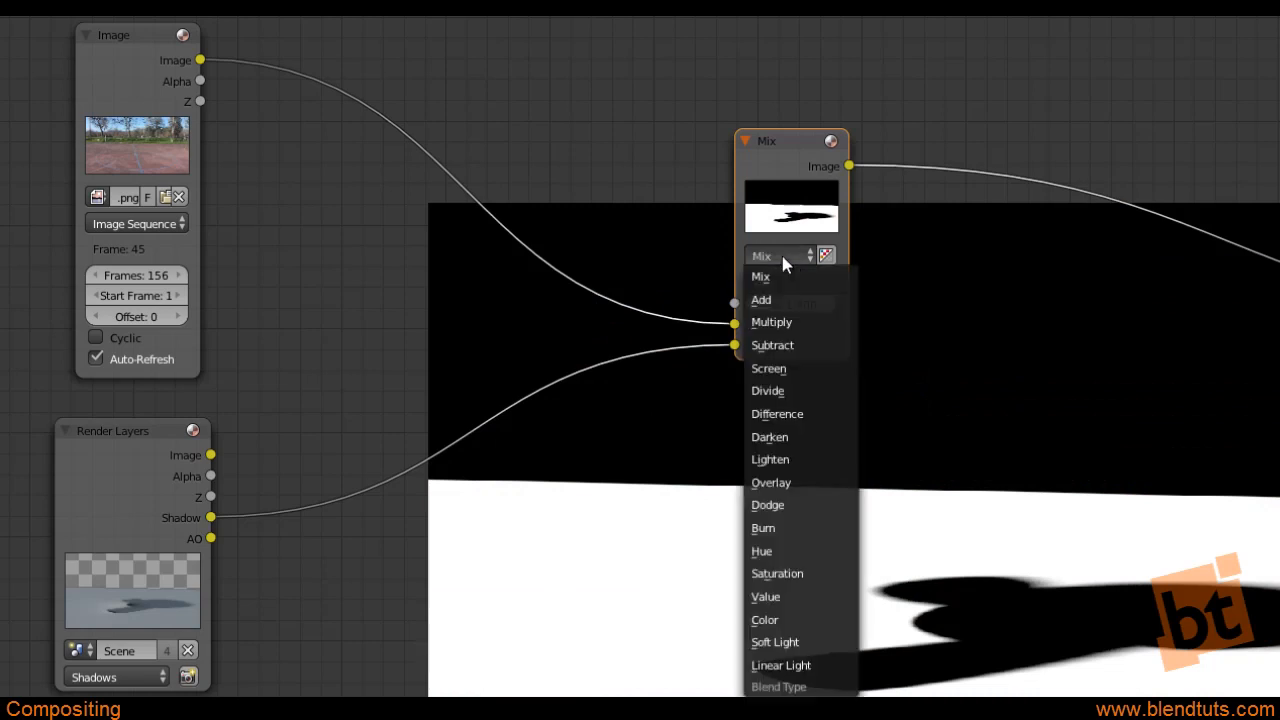
{"action": "left_click", "coordinate": [779, 321]}
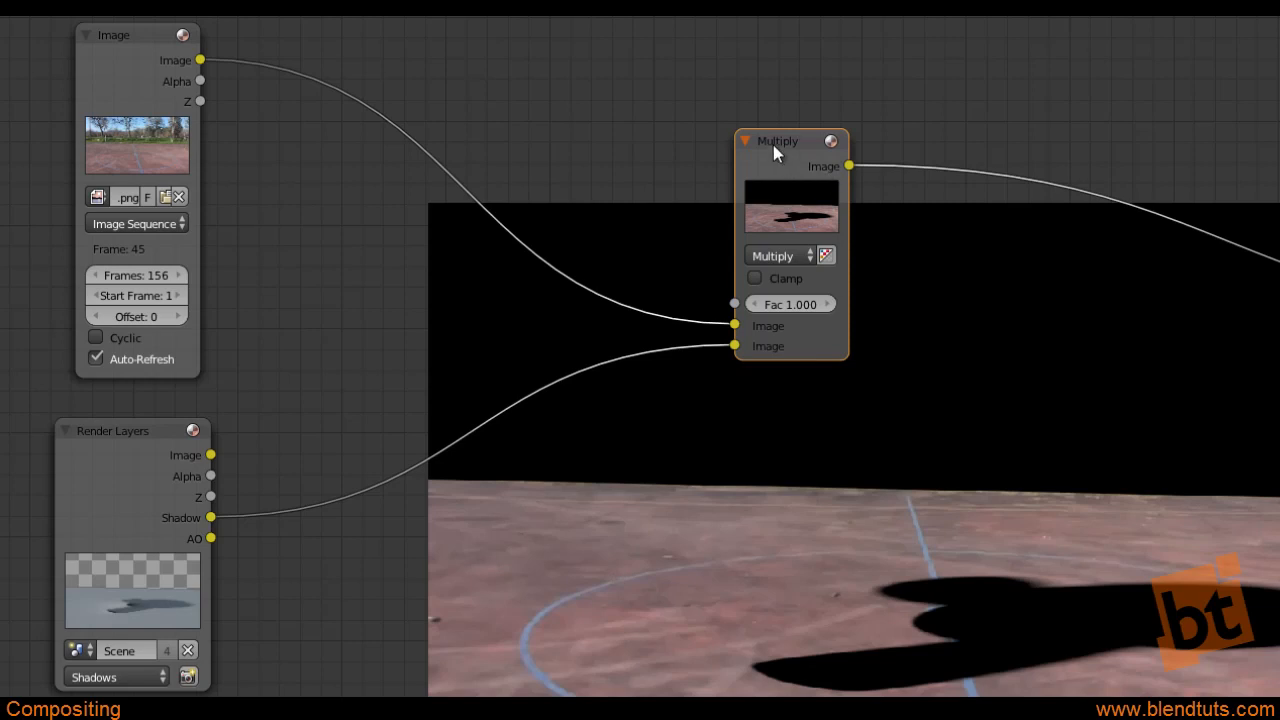
{"action": "left_click_drag", "start_coordinate": [773, 145], "coordinate": [944, 85]}
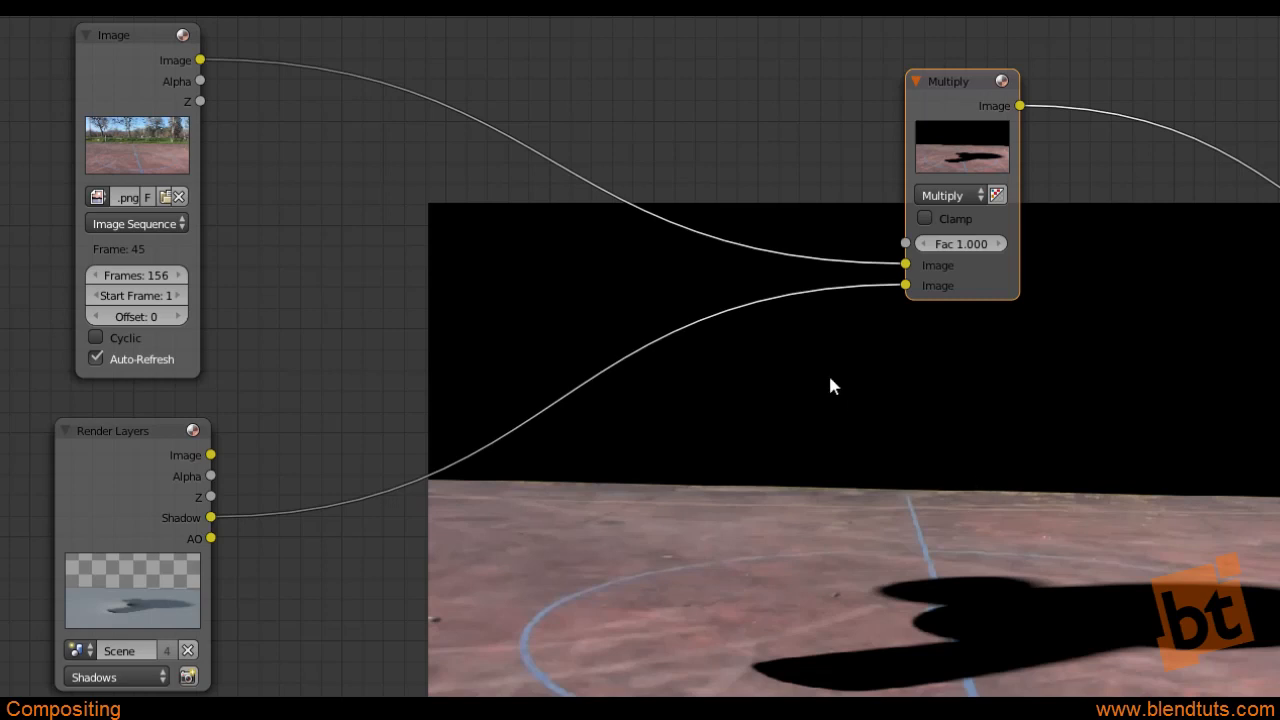
Preview the Shadow pass directly in the Viewer and insert a second Mix node on that link, below the Multiply node
{"action": "left_click", "coordinate": [148, 450], "text": "ctrl+shift"}
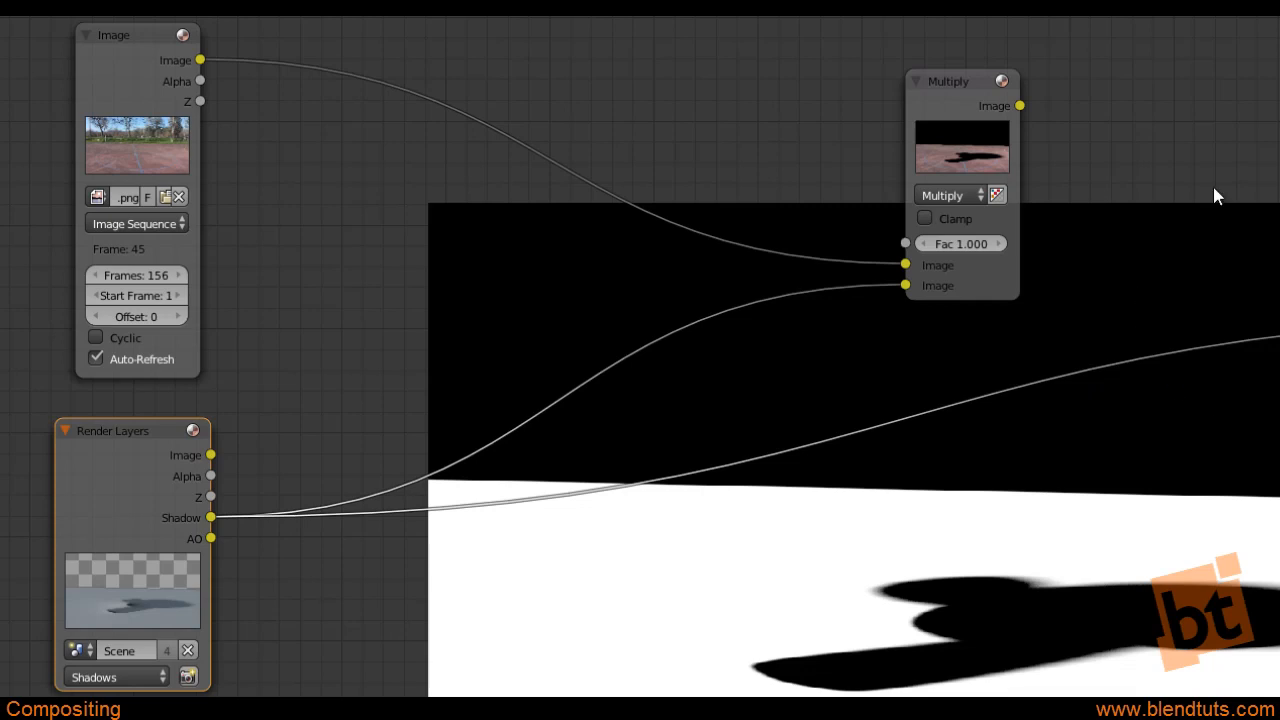
{"action": "middle_click_drag", "start_coordinate": [1151, 243], "coordinate": [1058, 260]}
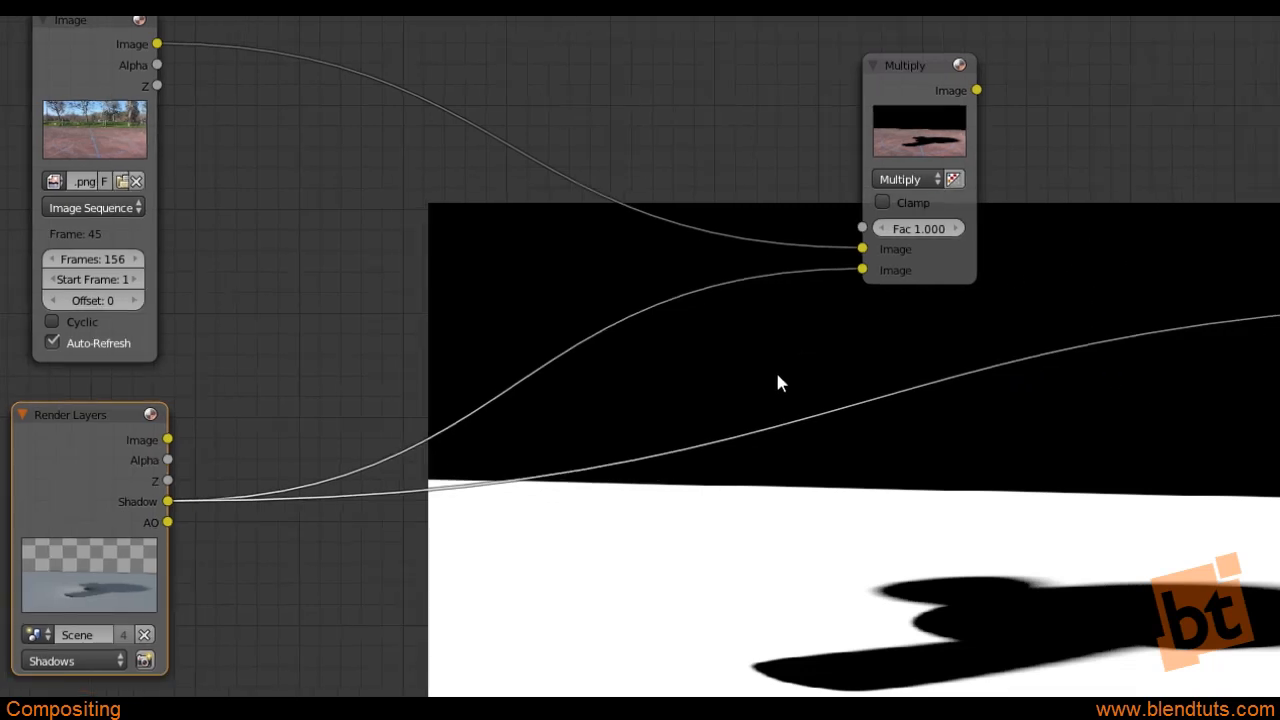
{"action": "key", "text": "shift+a"}
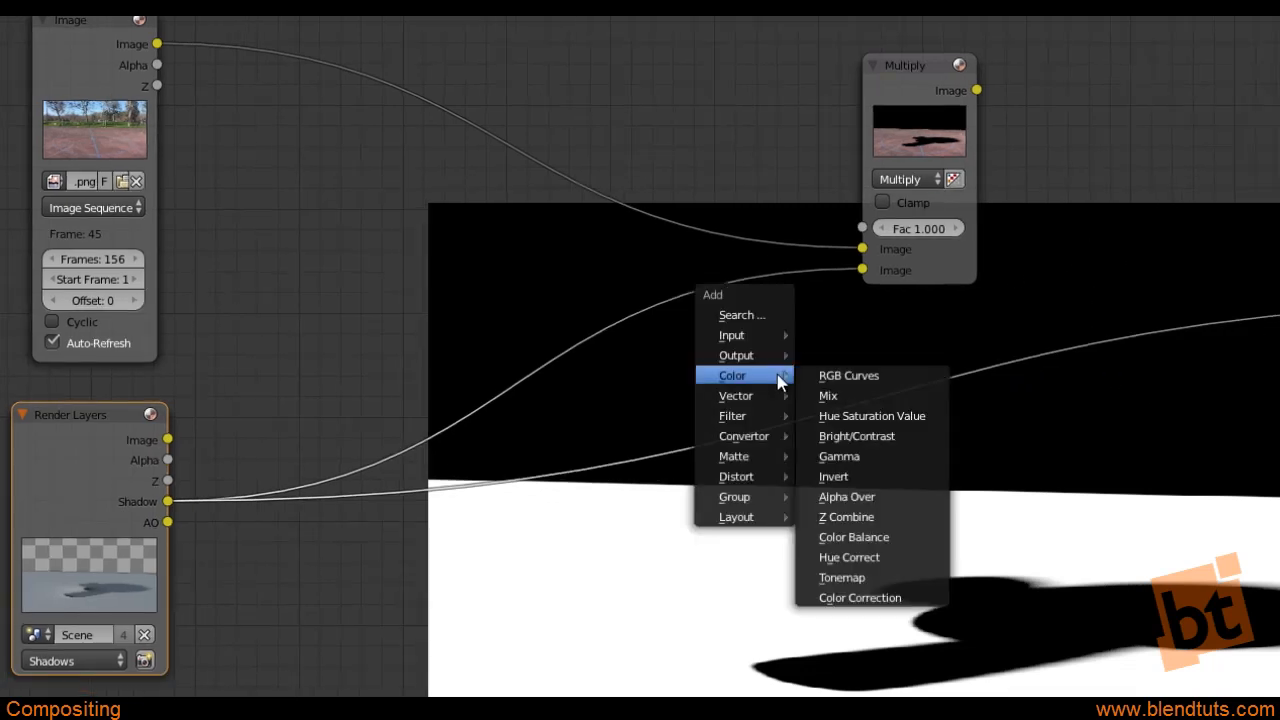
{"action": "left_click", "coordinate": [857, 405]}
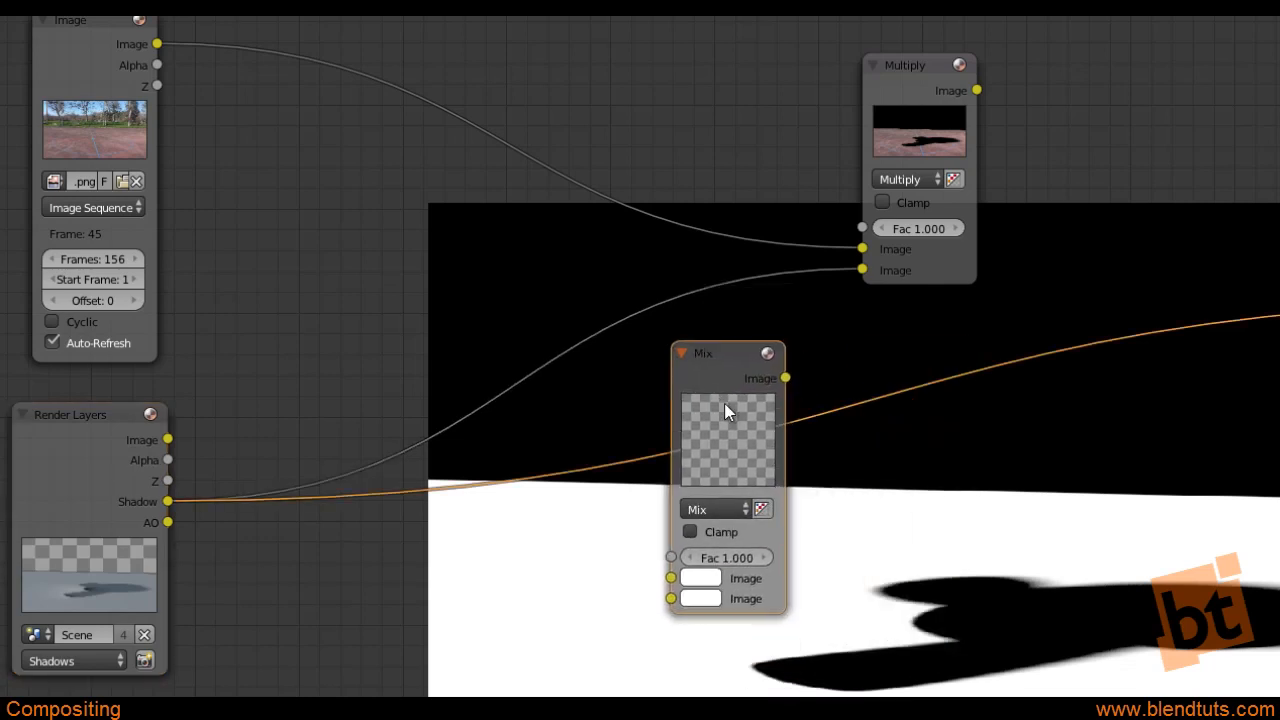
{"action": "left_click", "coordinate": [724, 405]}
{"action": "left_click_drag", "start_coordinate": [723, 369], "coordinate": [681, 393]}
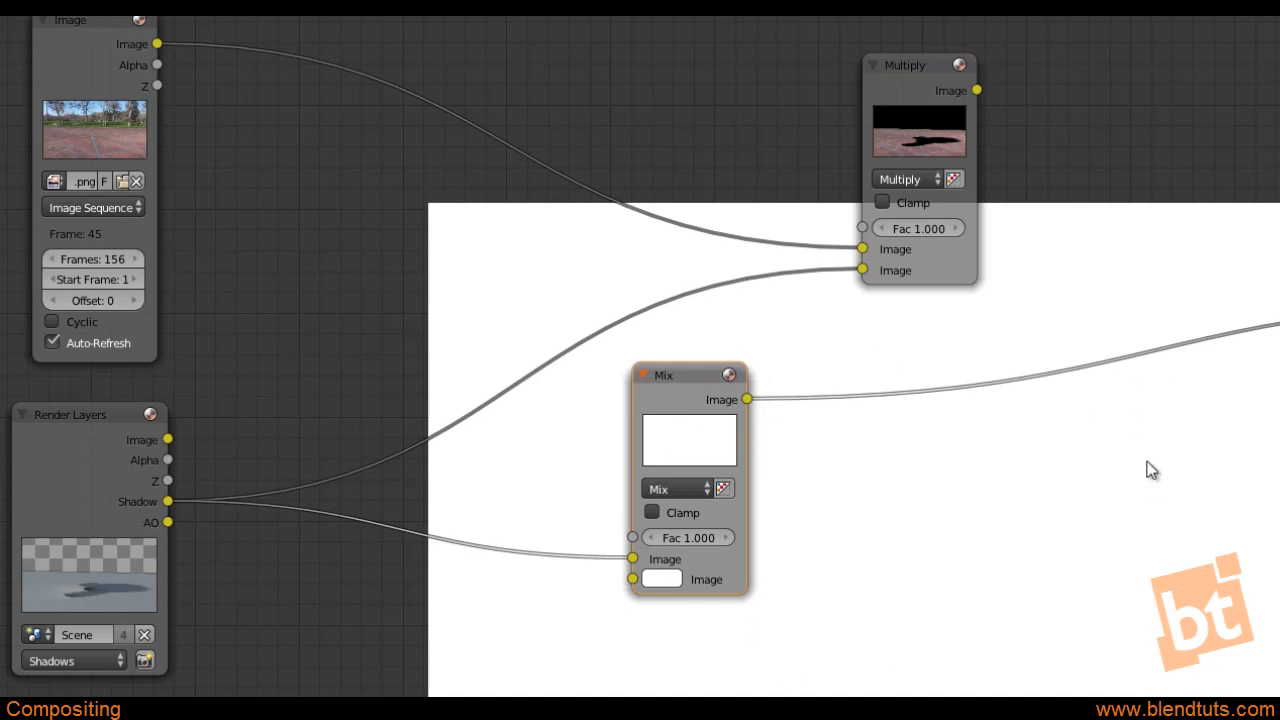
{"action": "left_click_drag", "start_coordinate": [668, 397], "coordinate": [684, 393]}
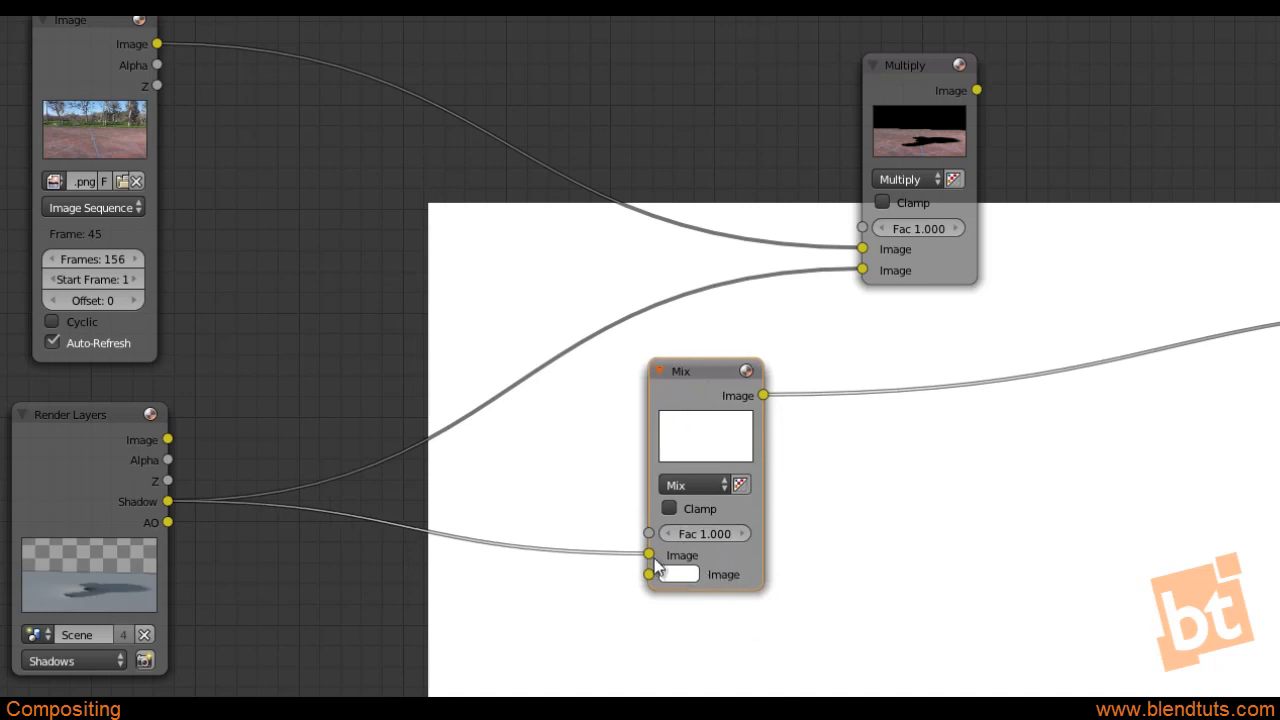
Reroute the Shadow pass to the new Mix node's second image input and connect the Shadows layer's Alpha to its Fac
{"action": "mouse_move", "coordinate": [649, 554]}
{"action": "left_mouse_down"}
{"action": "mouse_move", "coordinate": [597, 574]}
{"action": "mouse_move", "coordinate": [649, 575]}
{"action": "left_mouse_up"}
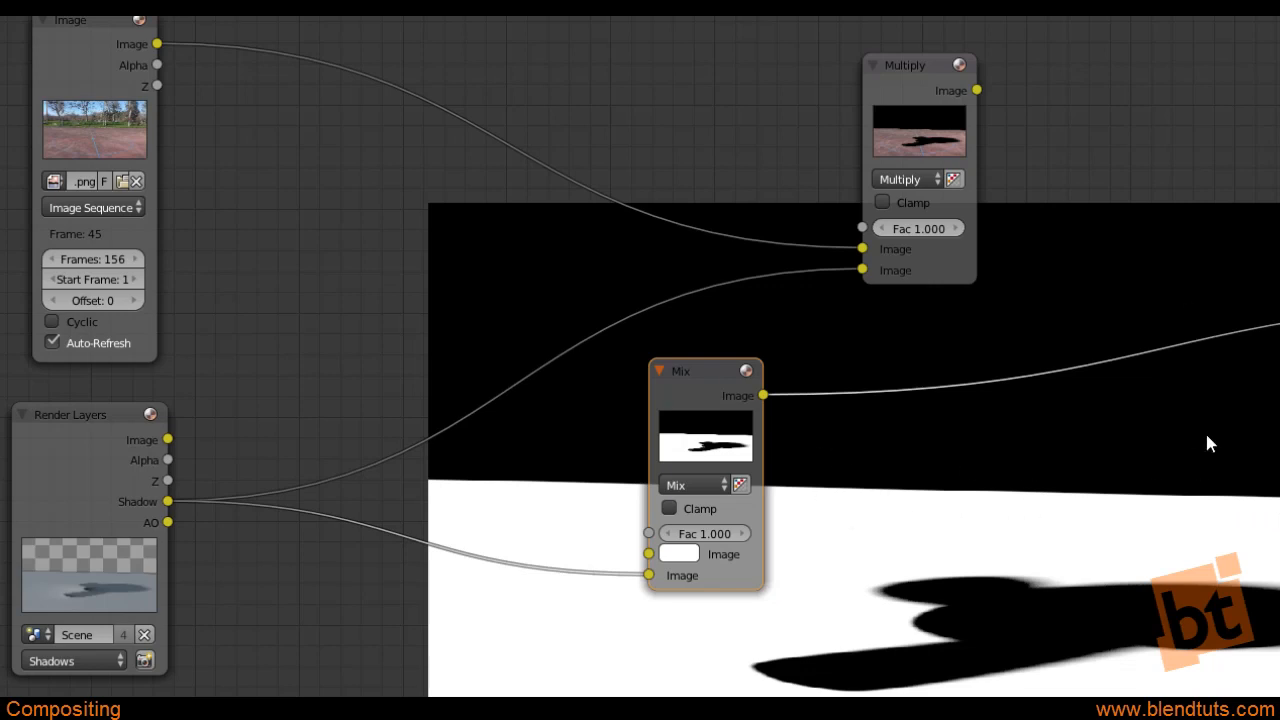
{"action": "left_click", "coordinate": [679, 554]}
{"action": "left_click", "coordinate": [170, 462]}
{"action": "left_click_drag", "start_coordinate": [242, 463], "coordinate": [661, 536]}
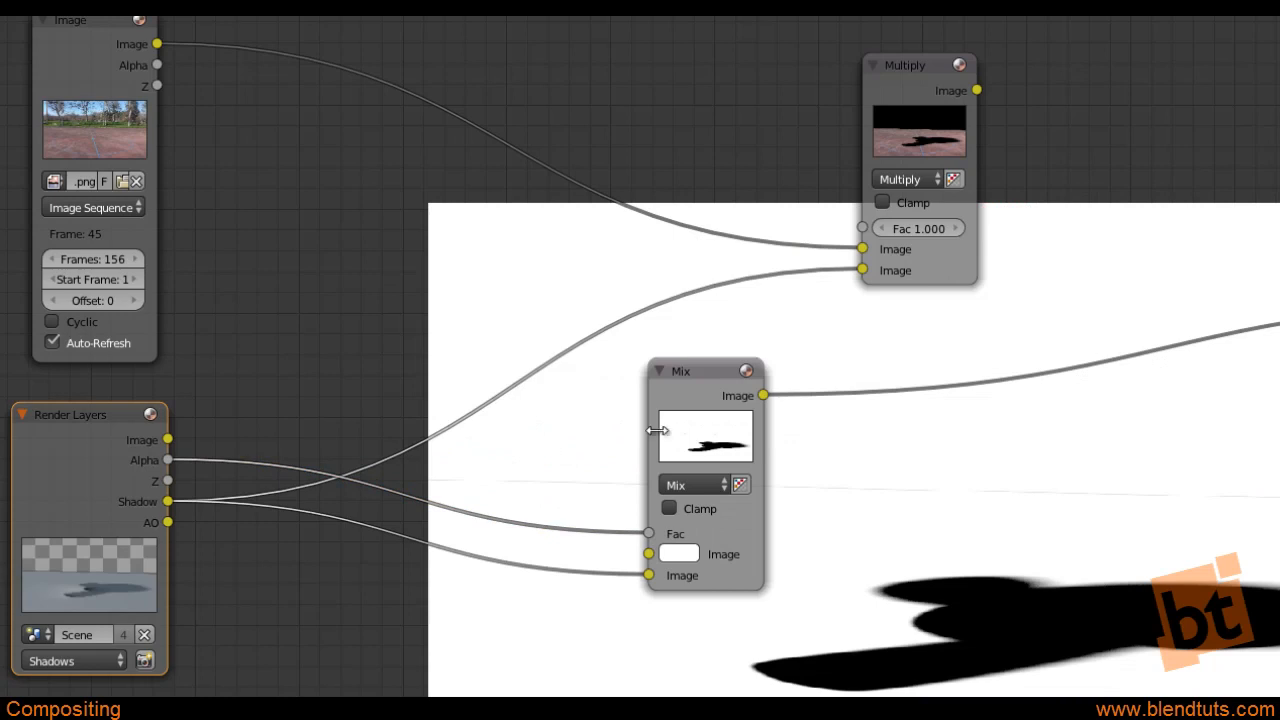
{"action": "left_click_drag", "start_coordinate": [700, 380], "coordinate": [630, 396]}
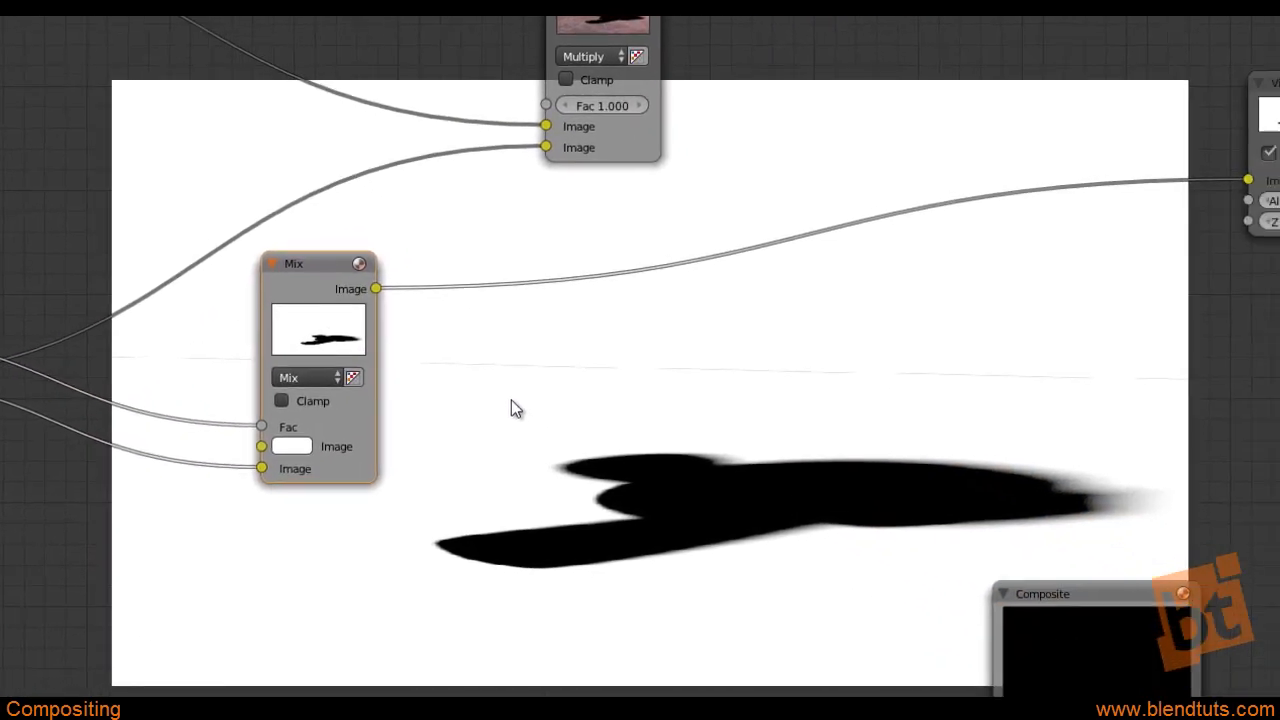
{"action": "middle_click_drag", "start_coordinate": [514, 451], "coordinate": [511, 399]}
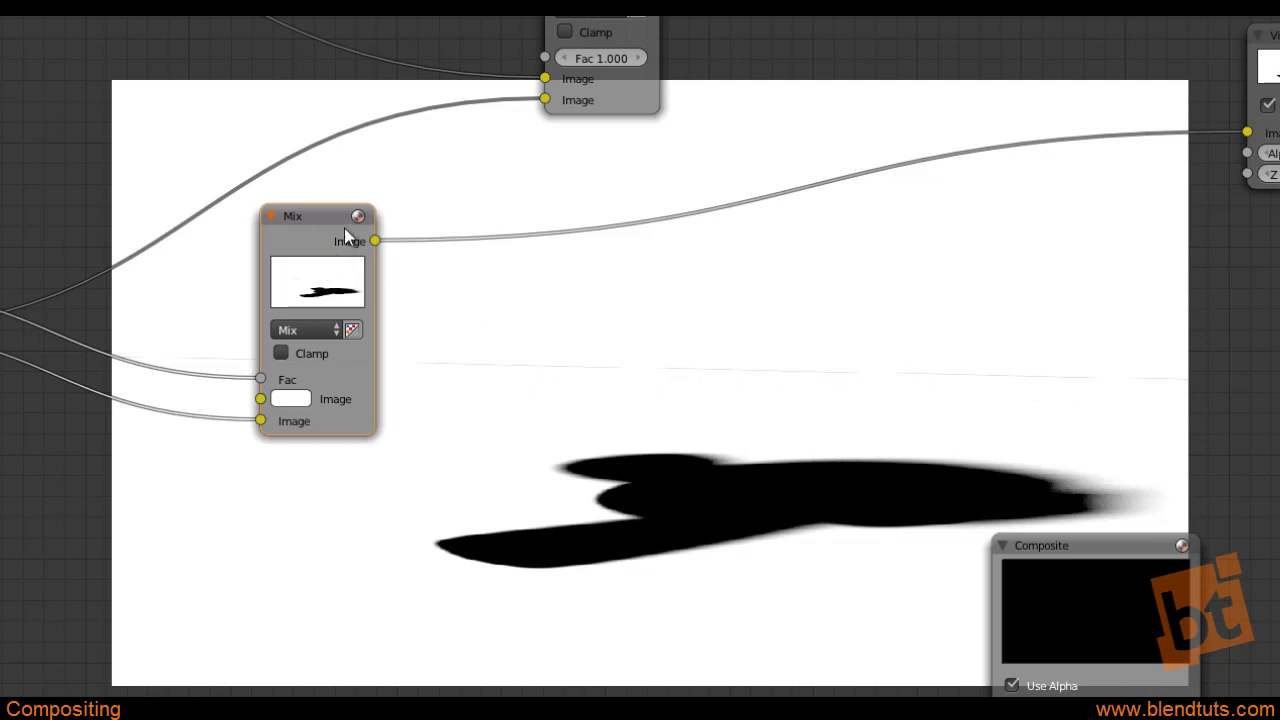
{"action": "left_click_drag", "start_coordinate": [344, 227], "coordinate": [397, 222]}
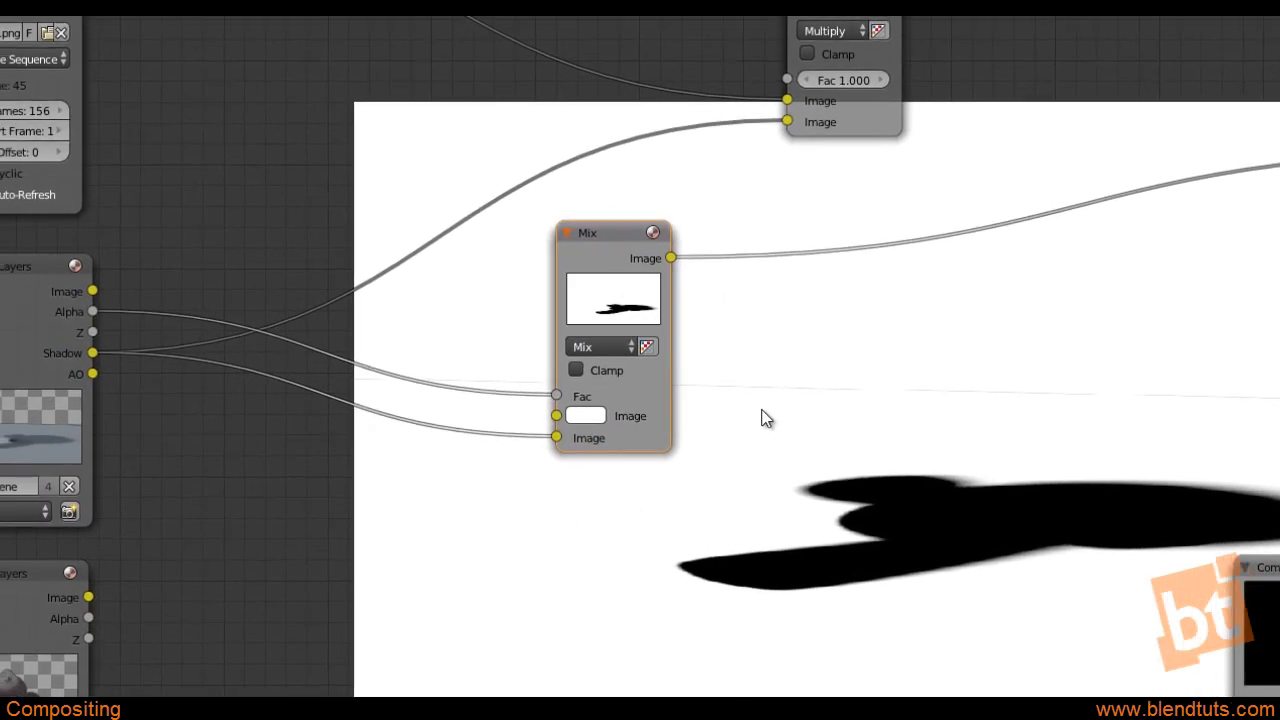
Insert a Dilate/Erode node on the link between the Shadows layer's Alpha and the Mix node's Fac, placing it above that link
{"action": "key", "text": "shift+a"}
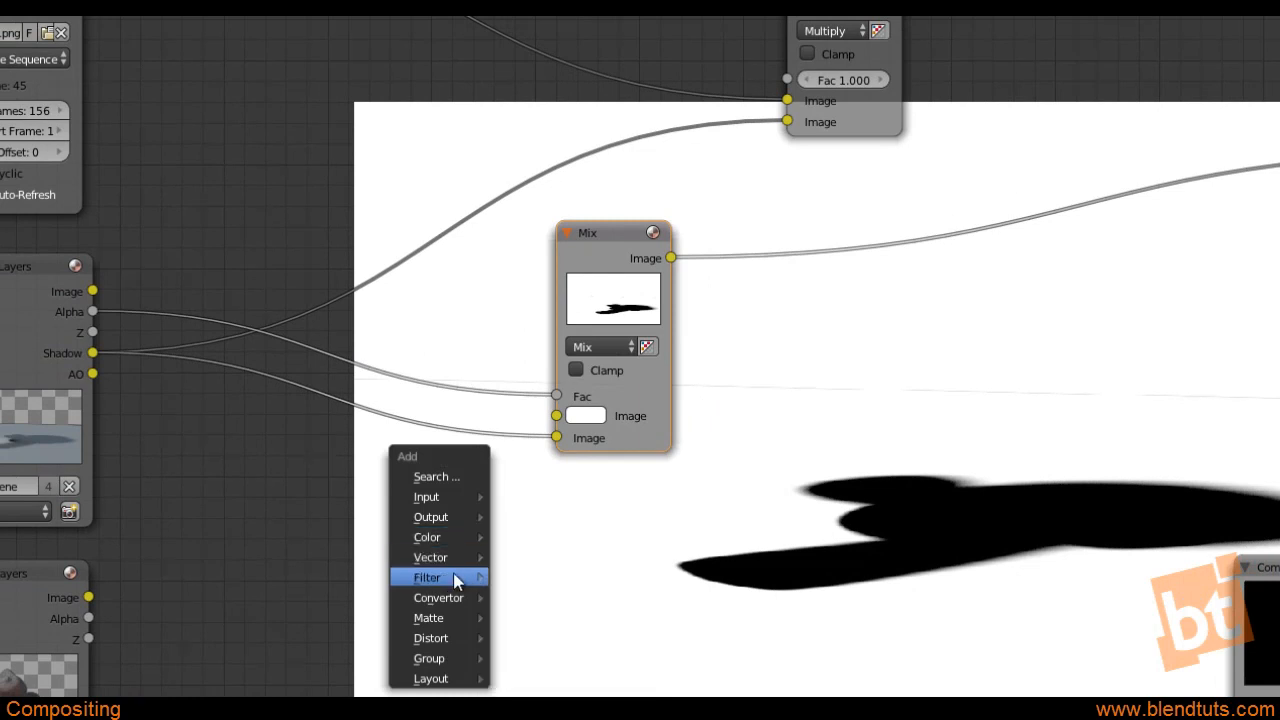
{"action": "mouse_move", "coordinate": [451, 580]}
{"action": "left_click", "coordinate": [545, 678]}
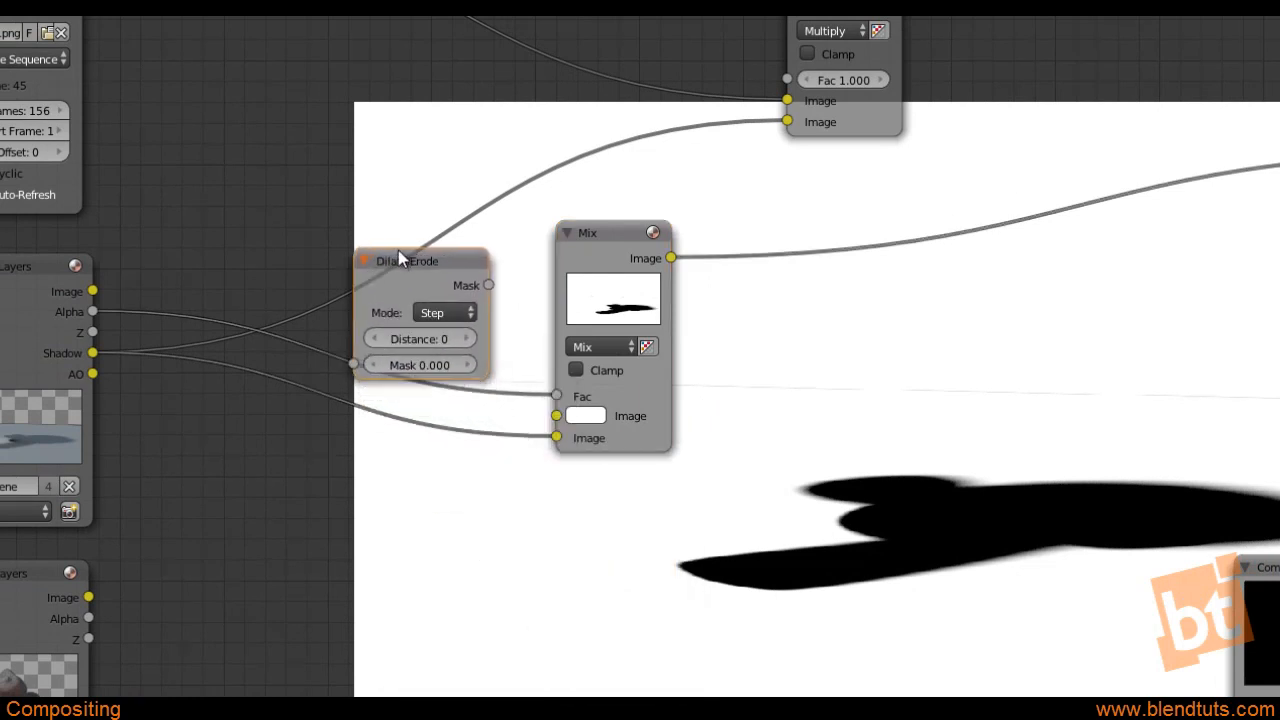
{"action": "left_click", "coordinate": [308, 268]}
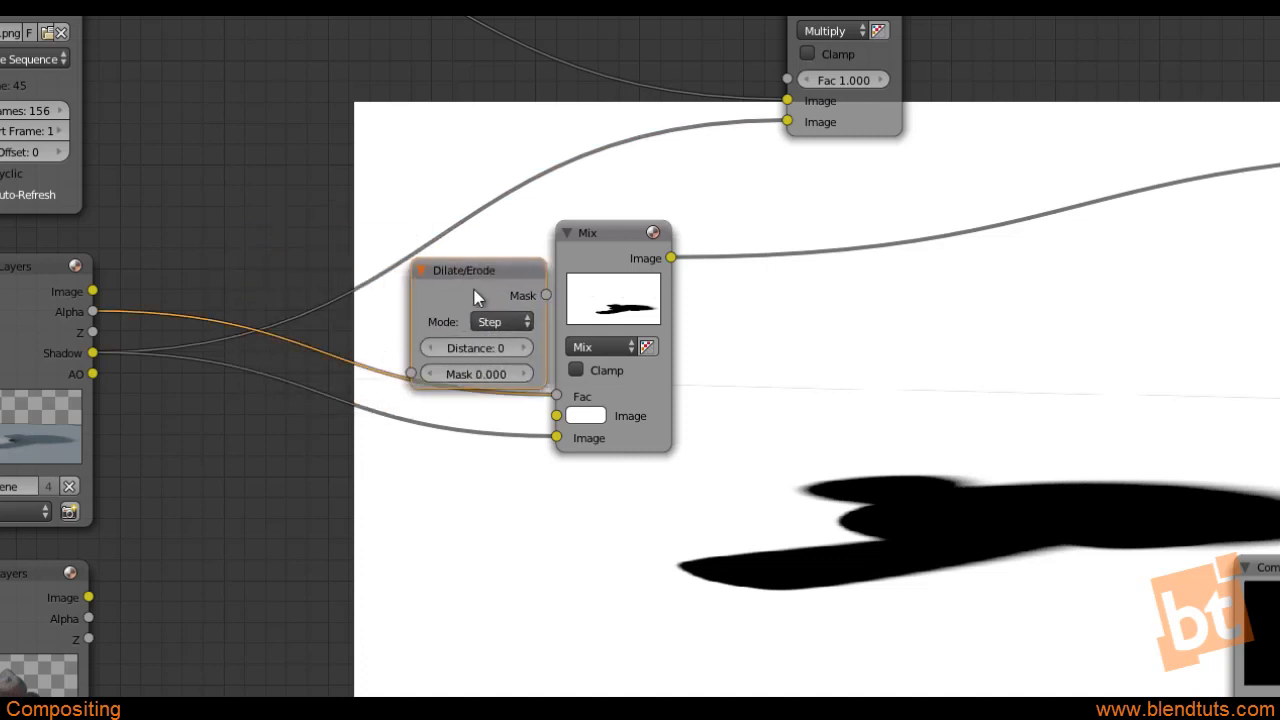
{"action": "left_click", "coordinate": [465, 298]}
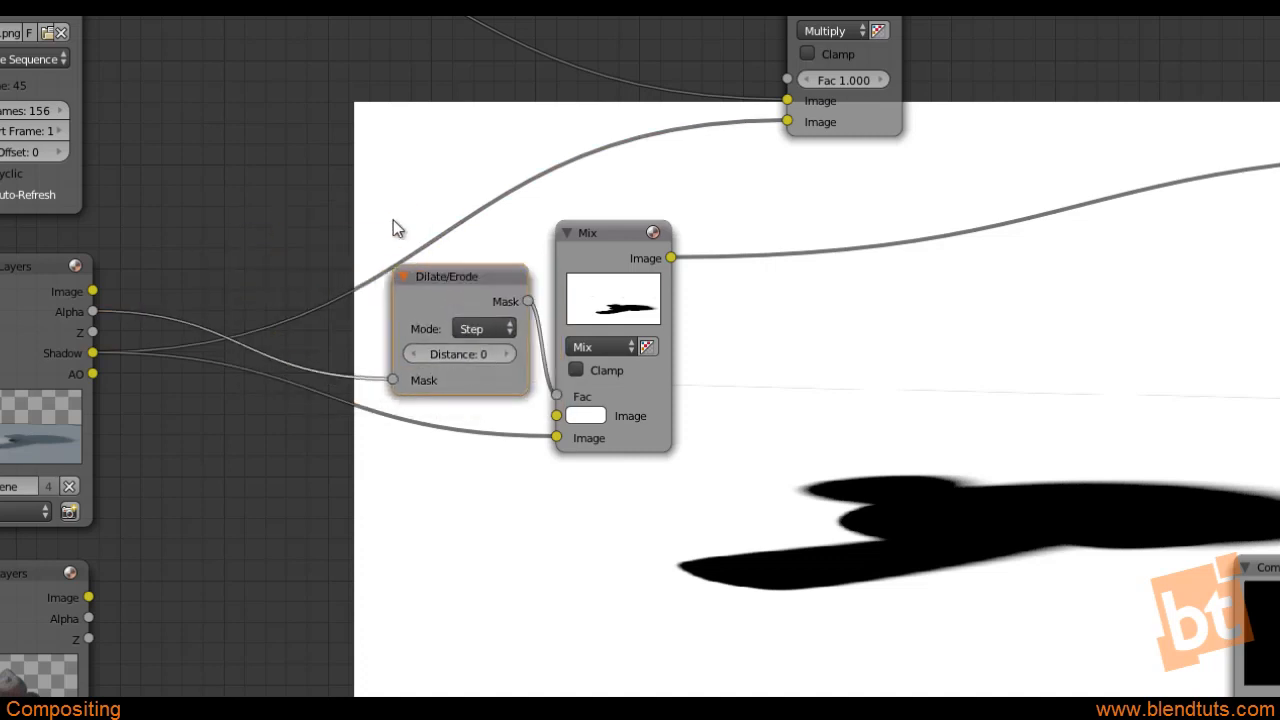
{"action": "left_click_drag", "start_coordinate": [472, 290], "coordinate": [316, 134]}
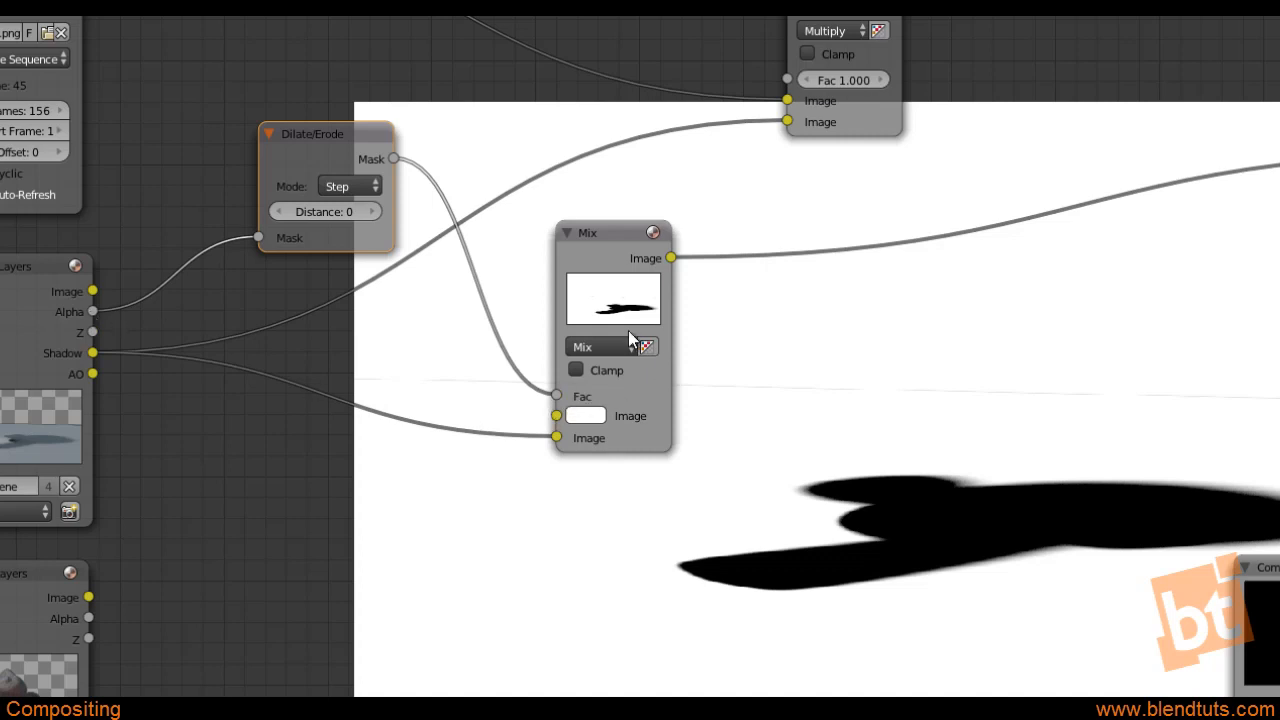
{"action": "left_click", "coordinate": [618, 240]}
{"action": "left_click", "coordinate": [336, 157]}
{"action": "left_click_drag", "start_coordinate": [314, 141], "coordinate": [327, 146]}
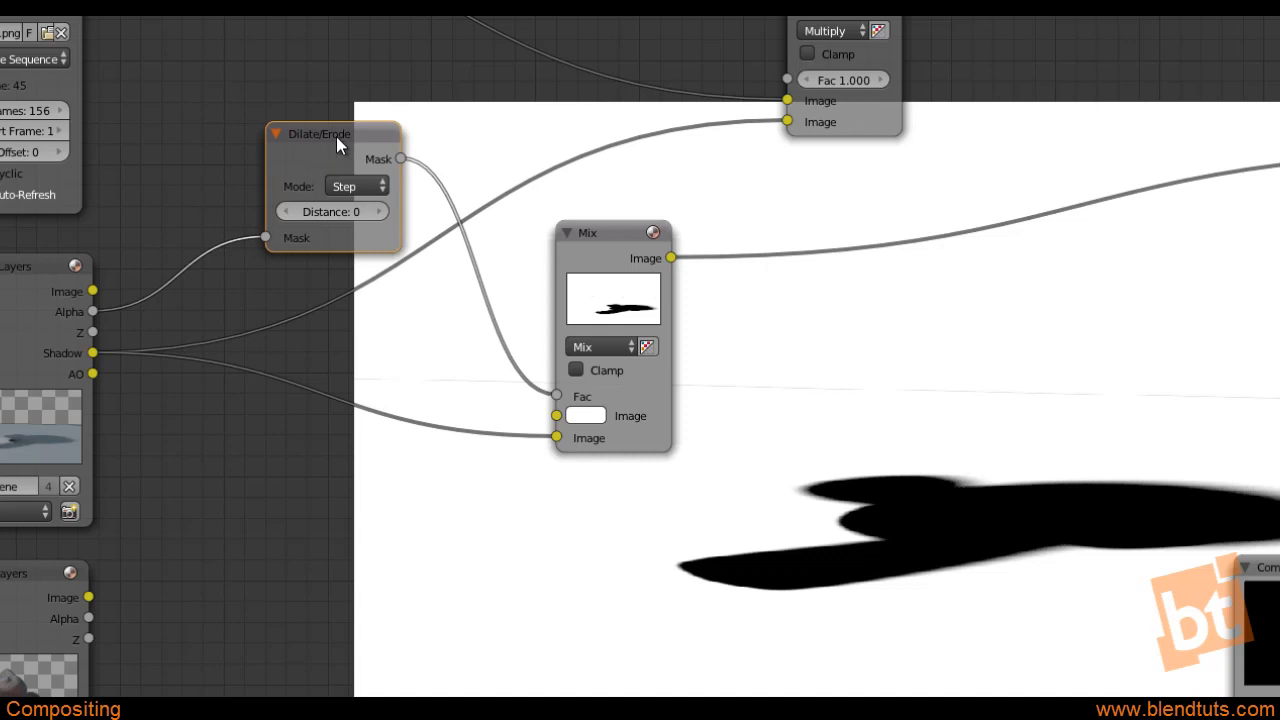
Preview the Dilate/Erode mask in the Viewer and set its distance to -1
{"action": "left_click", "coordinate": [336, 136], "text": "ctrl+shift"}
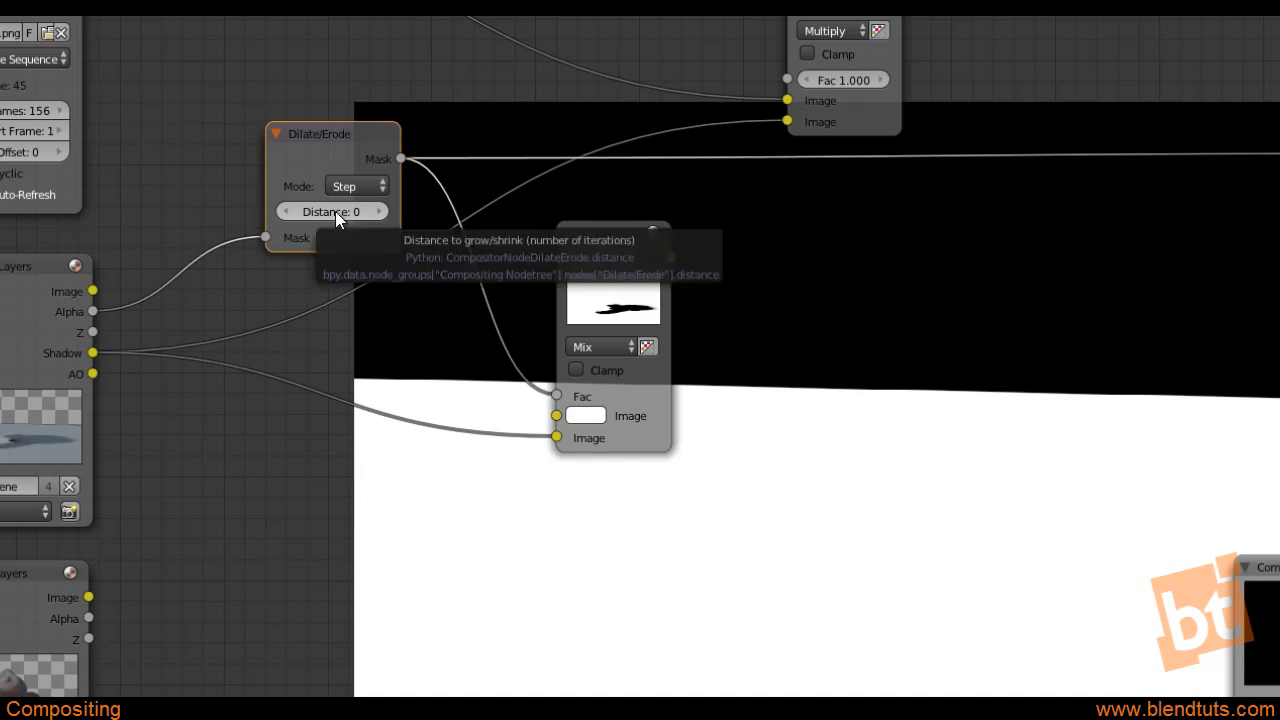
{"action": "mouse_move", "coordinate": [335, 215]}
{"action": "left_mouse_down"}
{"action": "mouse_move", "coordinate": [293, 209]}
{"action": "mouse_move", "coordinate": [430, 210]}
{"action": "mouse_move", "coordinate": [523, 260]}
{"action": "mouse_move", "coordinate": [283, 255]}
{"action": "mouse_move", "coordinate": [373, 288]}
{"action": "mouse_move", "coordinate": [297, 285]}
{"action": "mouse_move", "coordinate": [330, 295]}
{"action": "mouse_move", "coordinate": [336, 232]}
{"action": "left_mouse_up"}
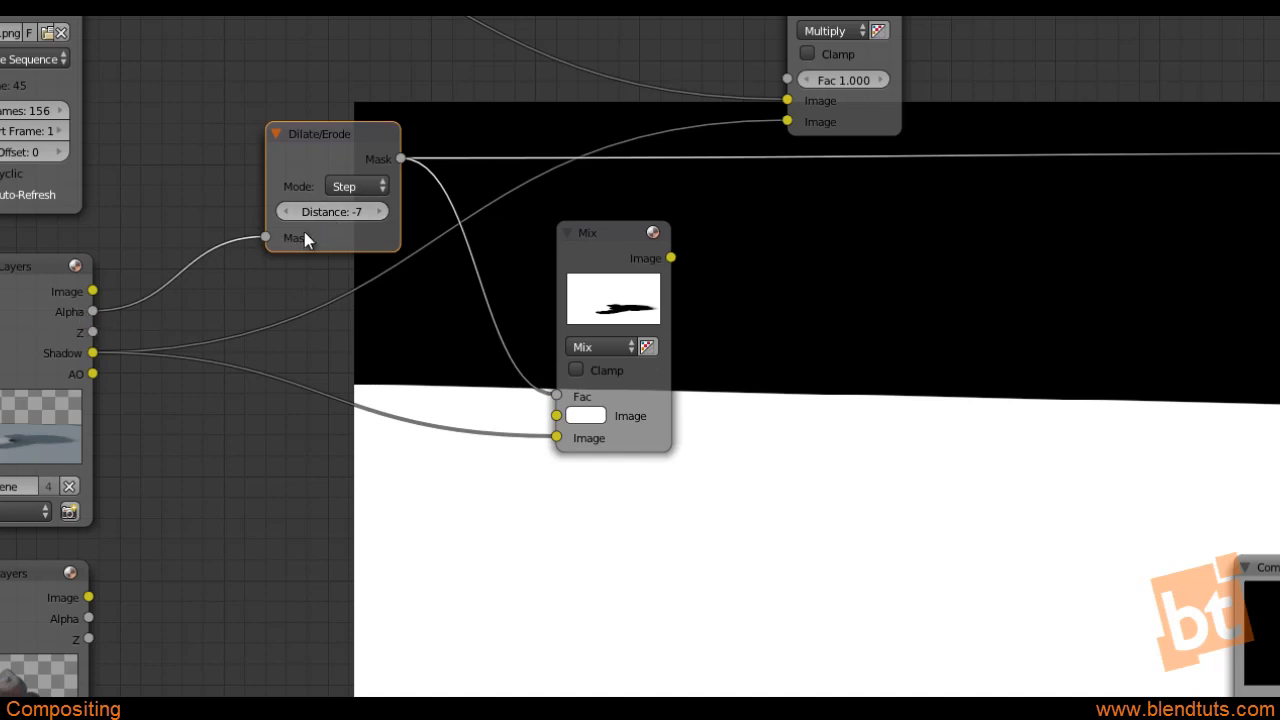
{"action": "left_click", "coordinate": [331, 213]}
{"action": "type", "text": "-1"}
{"action": "key", "text": "Return"}
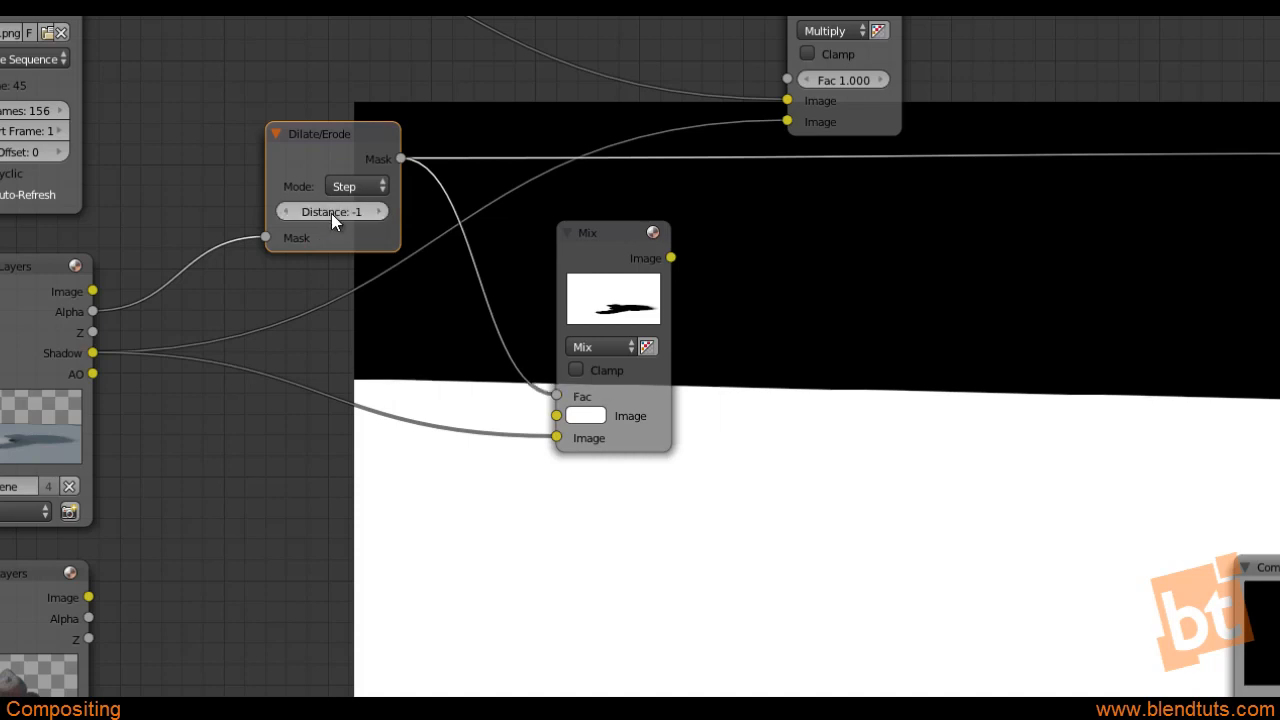
Preview the masked Mix node in the Viewer, then detach the Shadow pass and reconnect it to the node's second image input
{"action": "left_click", "coordinate": [609, 232], "text": "ctrl+shift"}
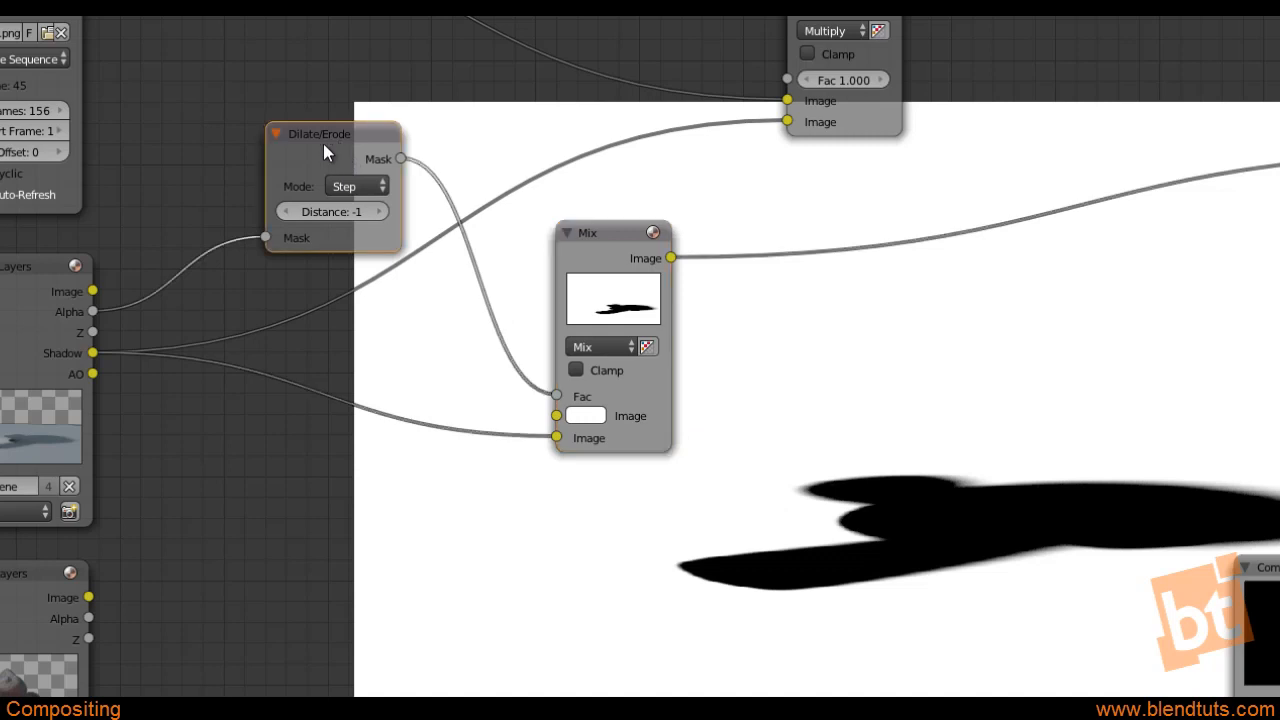
{"action": "left_click_drag", "start_coordinate": [323, 146], "coordinate": [300, 153]}
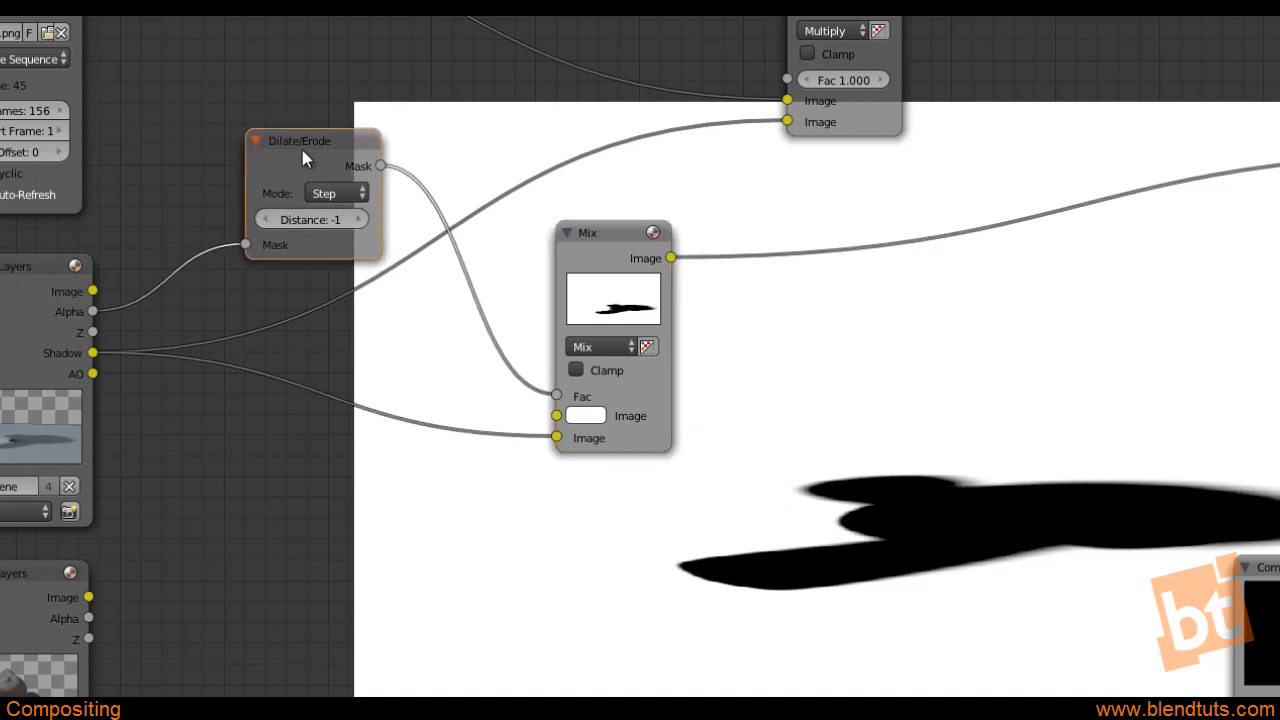
{"action": "left_click", "coordinate": [587, 443]}
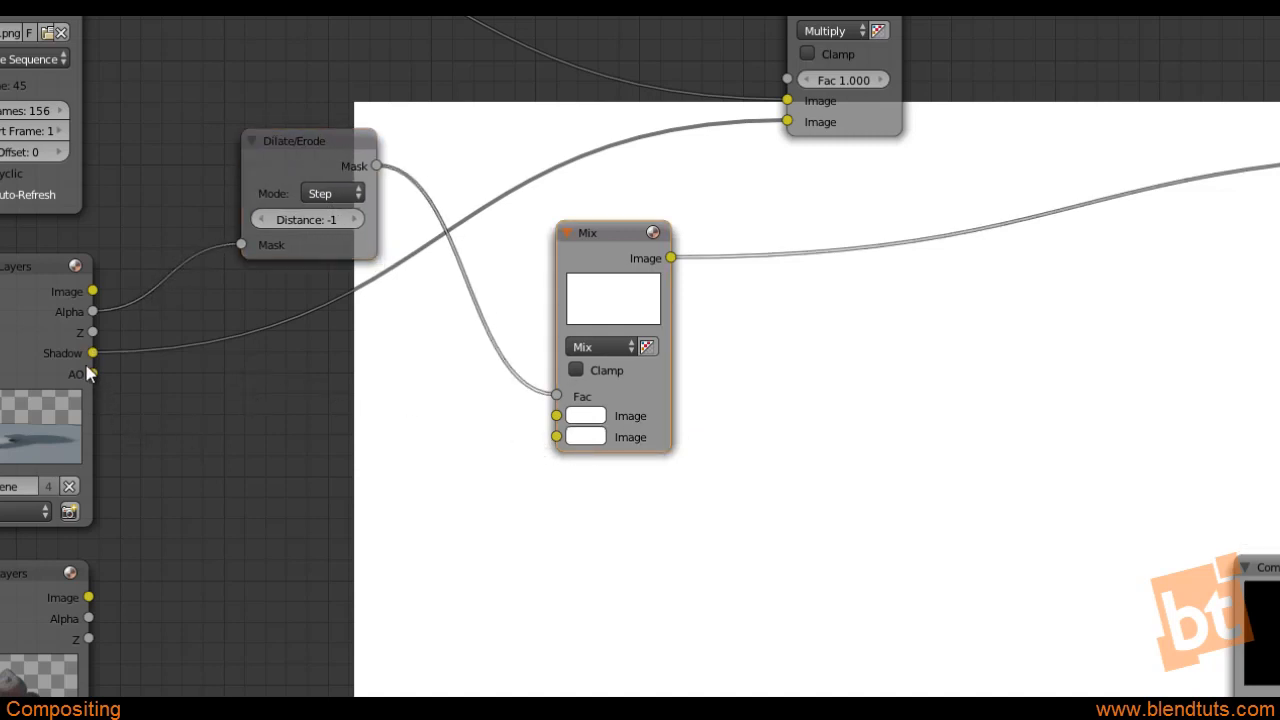
{"action": "left_click_drag", "start_coordinate": [92, 353], "coordinate": [580, 449]}
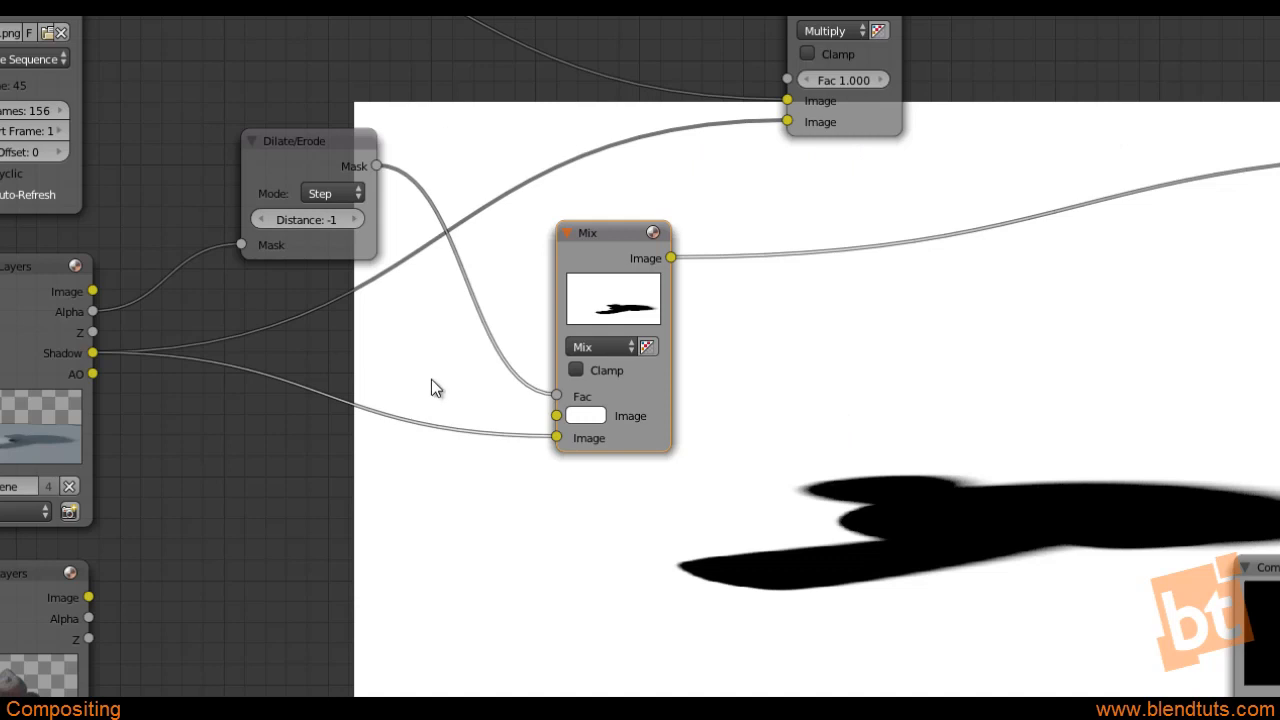
Connect the masked shadow Mix output to the Multiply node's second image input and preview the Multiply node in the Viewer
{"action": "middle_click_drag", "start_coordinate": [745, 360], "coordinate": [713, 408]}
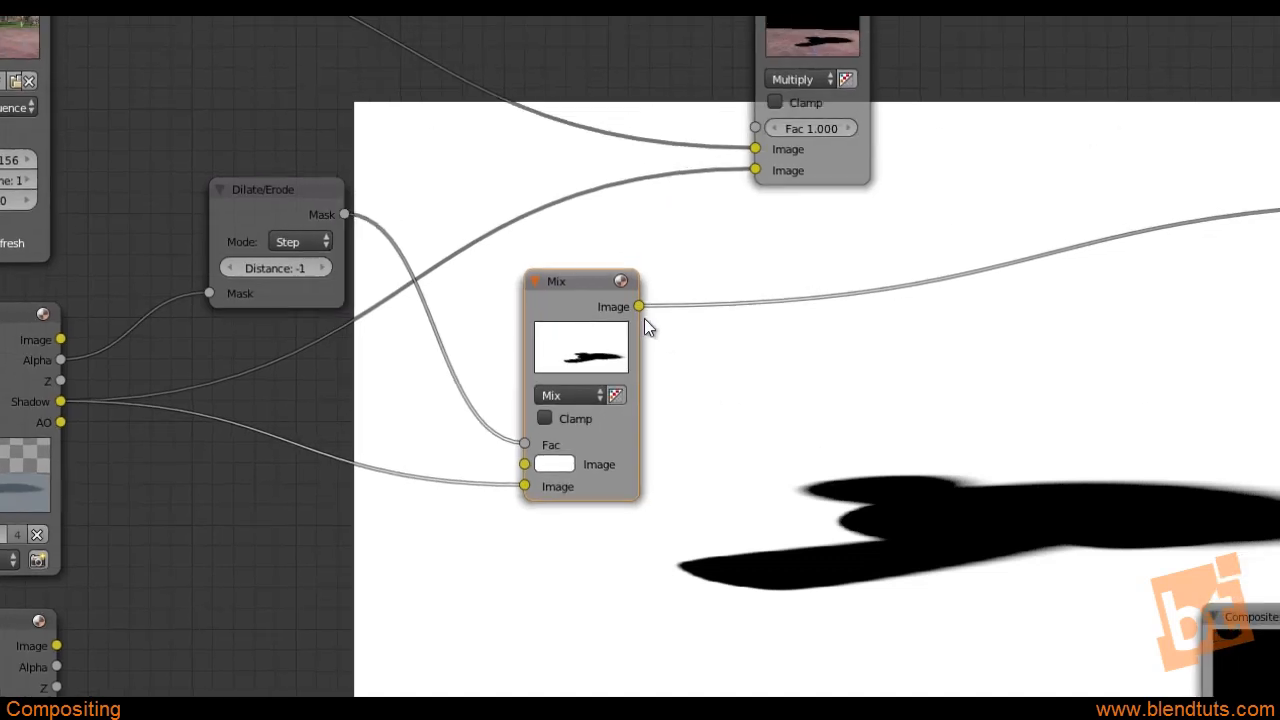
{"action": "left_click_drag", "start_coordinate": [638, 306], "coordinate": [755, 171]}
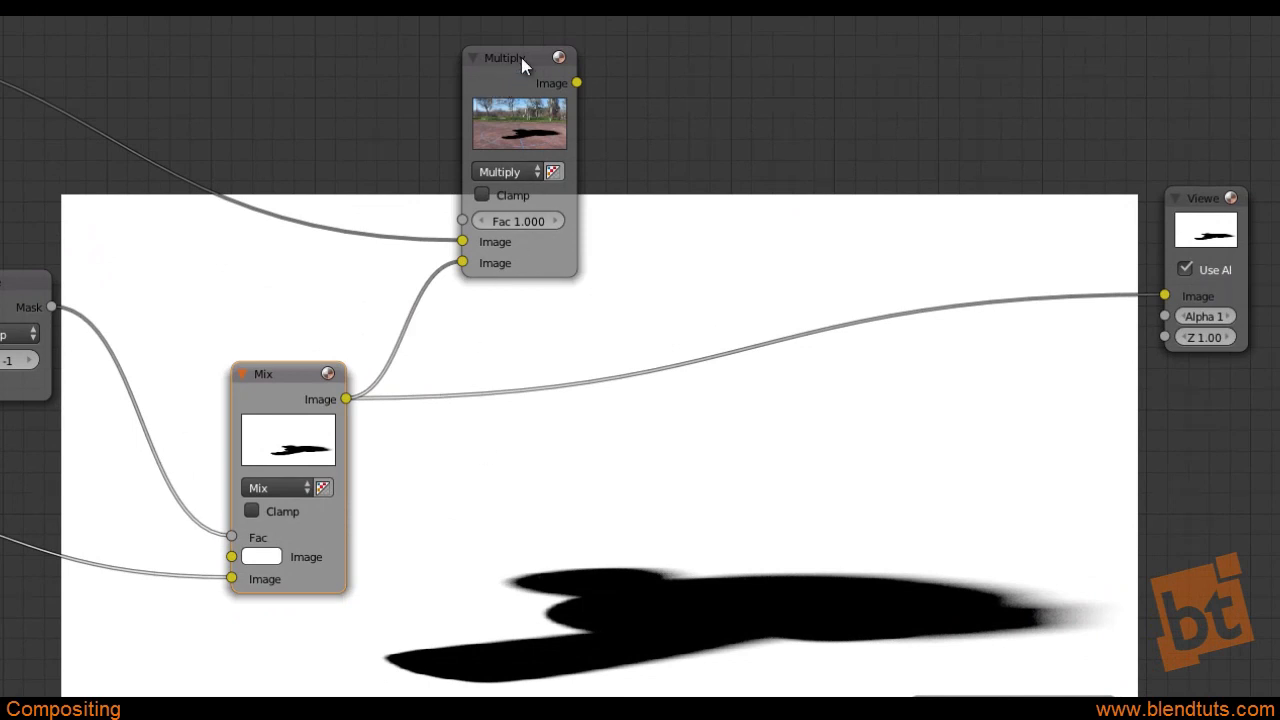
{"action": "left_click", "coordinate": [521, 57], "text": "ctrl+shift"}
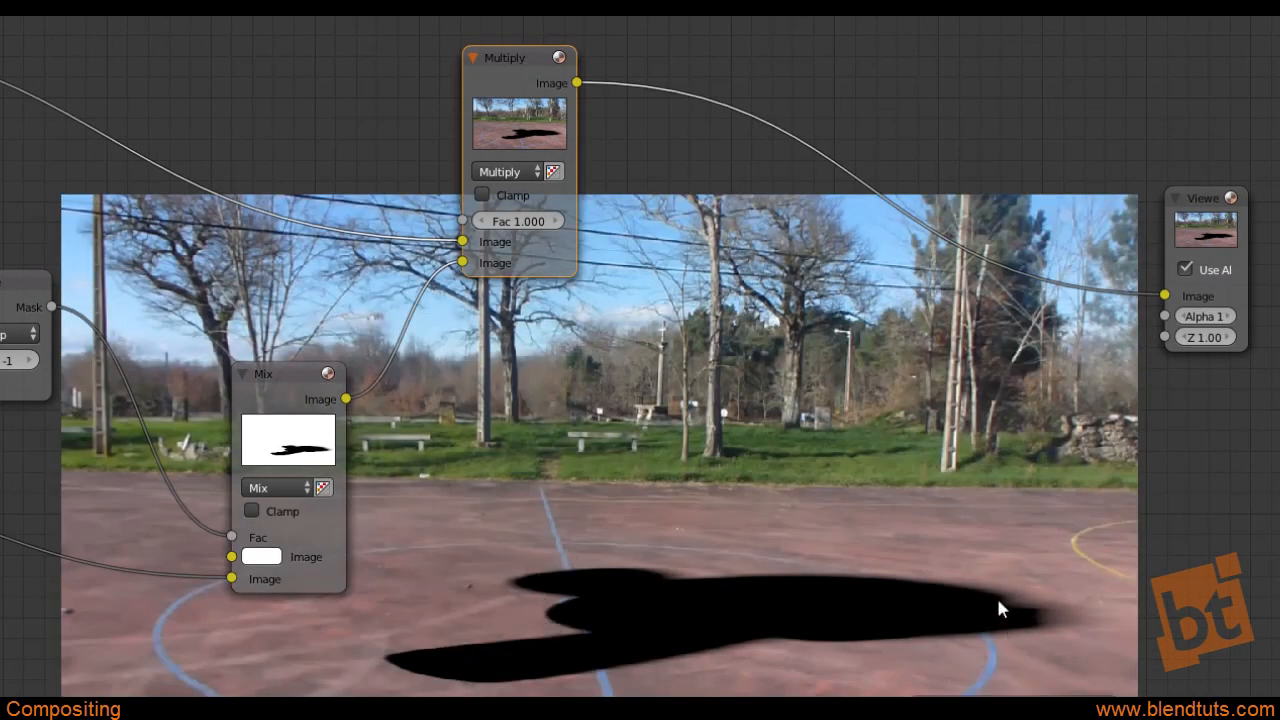
Move the Mix and Multiply nodes slightly higher to uncover more of the backdrop
{"action": "left_click_drag", "start_coordinate": [296, 371], "coordinate": [270, 349]}
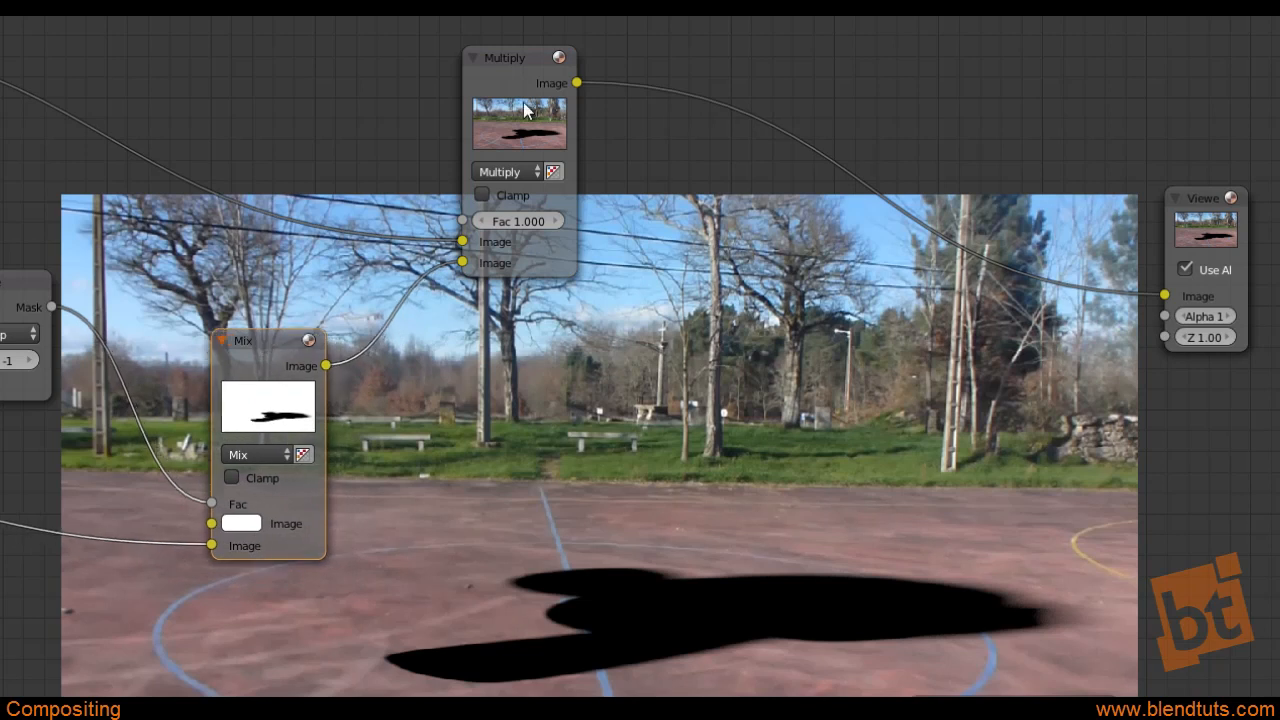
{"action": "left_click_drag", "start_coordinate": [508, 57], "coordinate": [512, 33]}
{"action": "left_click_drag", "start_coordinate": [266, 354], "coordinate": [265, 331]}
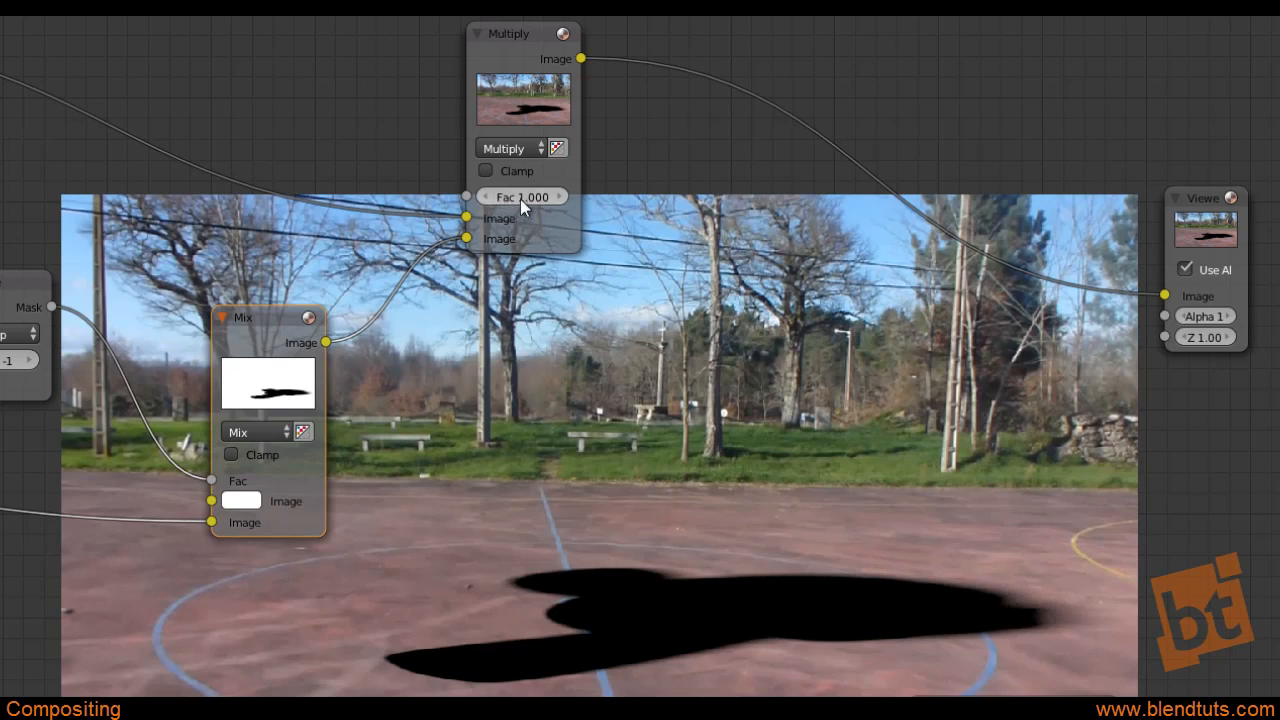
Set the Multiply node's factor to 0.5 and nudge the Mix node upward
{"action": "mouse_move", "coordinate": [534, 198]}
{"action": "left_mouse_down"}
{"action": "mouse_move", "coordinate": [519, 195]}
{"action": "mouse_move", "coordinate": [523, 209]}
{"action": "left_mouse_up"}
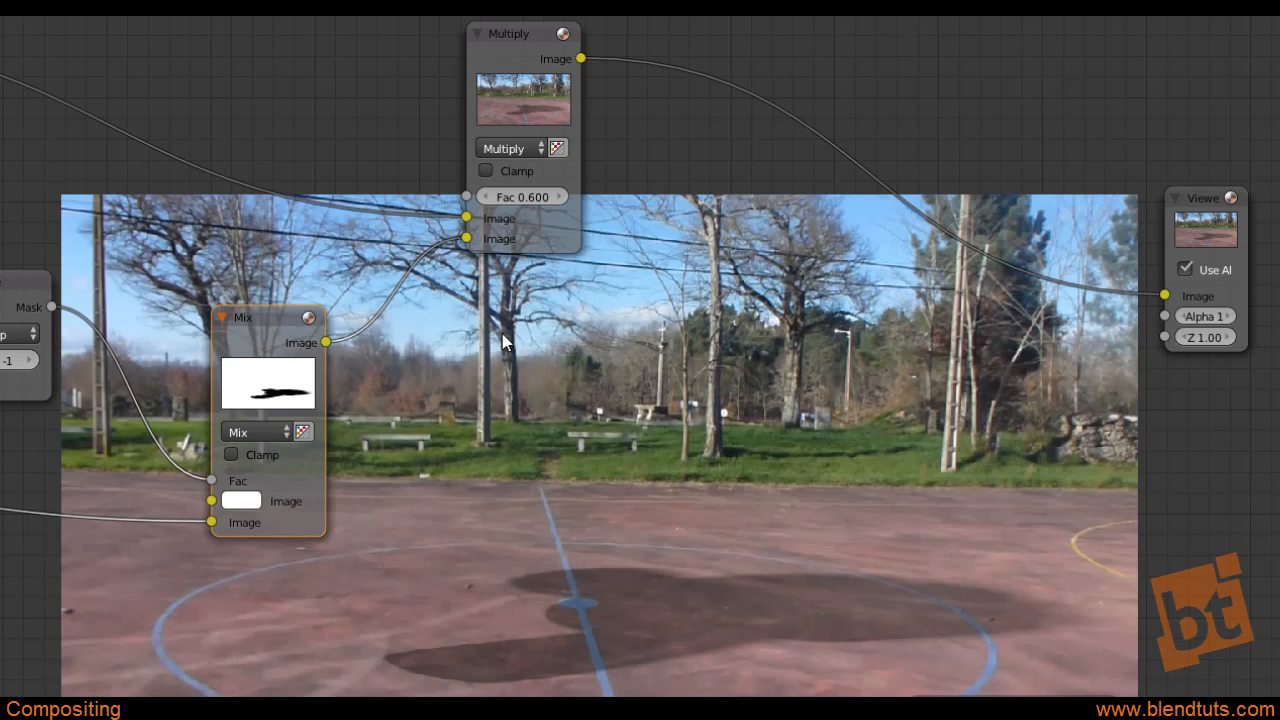
{"action": "left_click", "coordinate": [516, 200]}
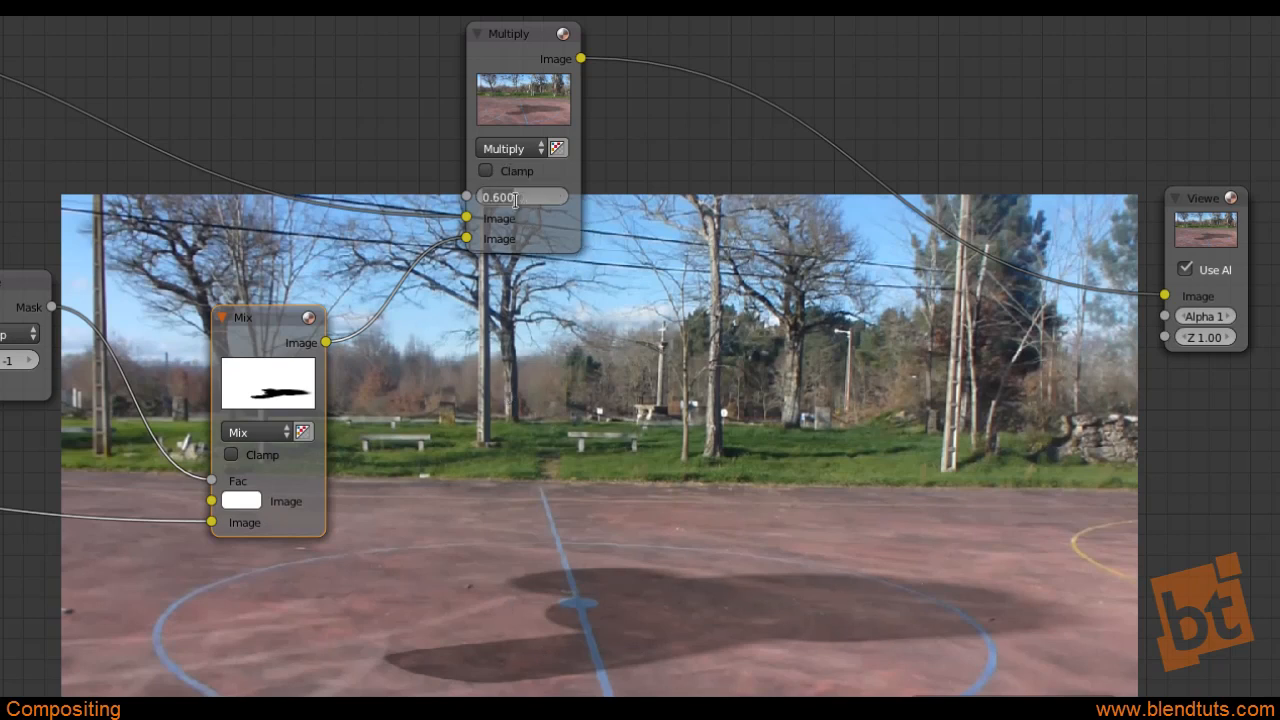
{"action": "type", "text": "0.5"}
{"action": "key", "text": "Return"}
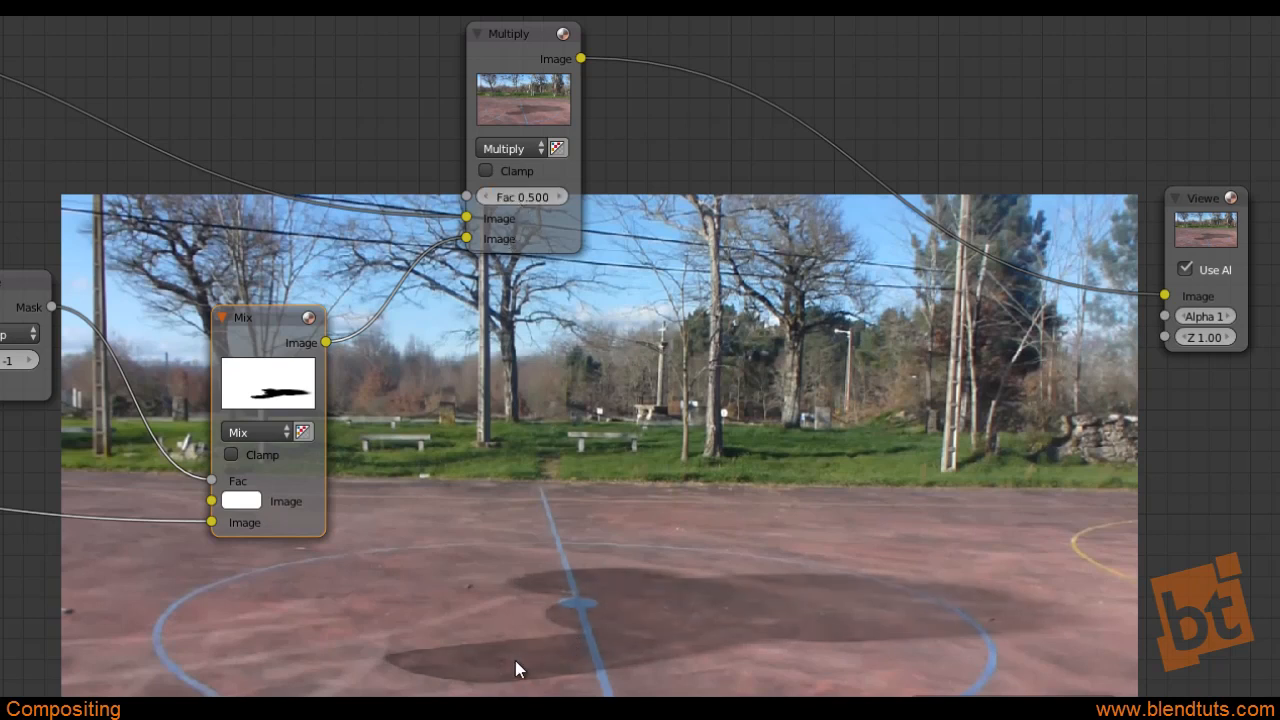
{"action": "left_click_drag", "start_coordinate": [276, 326], "coordinate": [274, 298]}
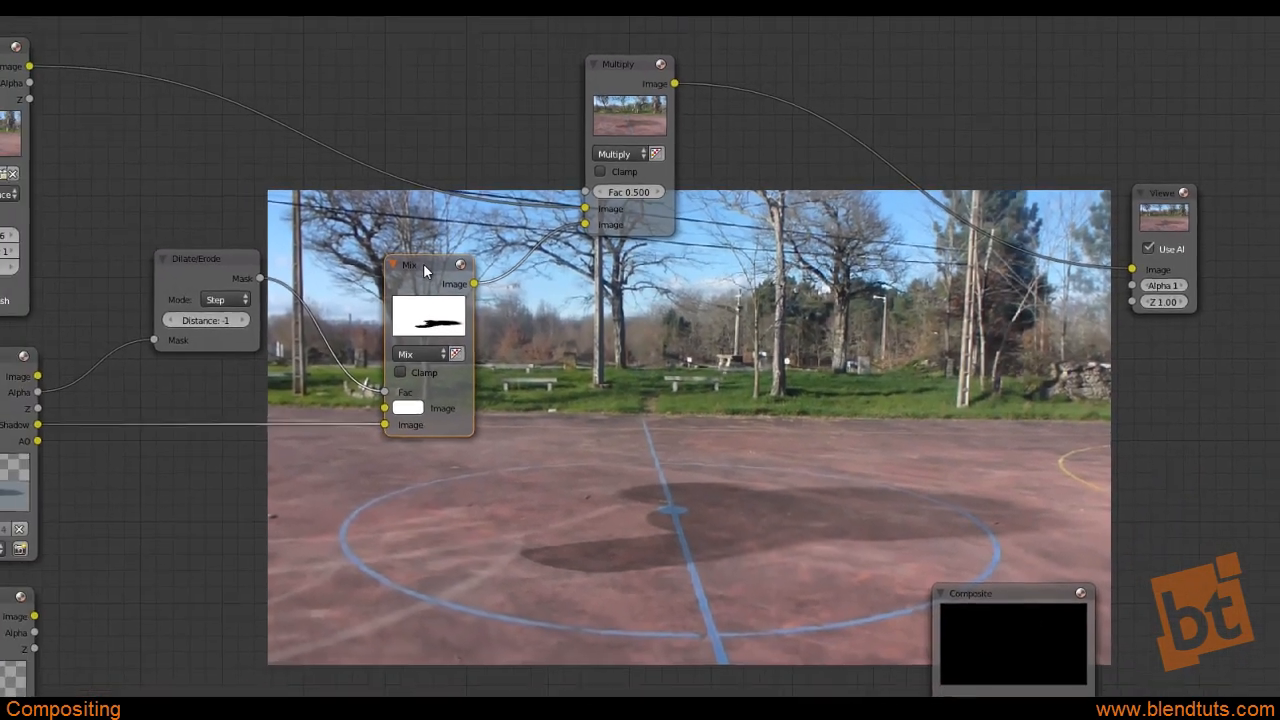
Duplicate the Mix node, connect the AO pass to the copy's second image input, and preview the copy in the Viewer
{"action": "key", "text": "shift+d"}
{"action": "left_click", "coordinate": [740, 262]}
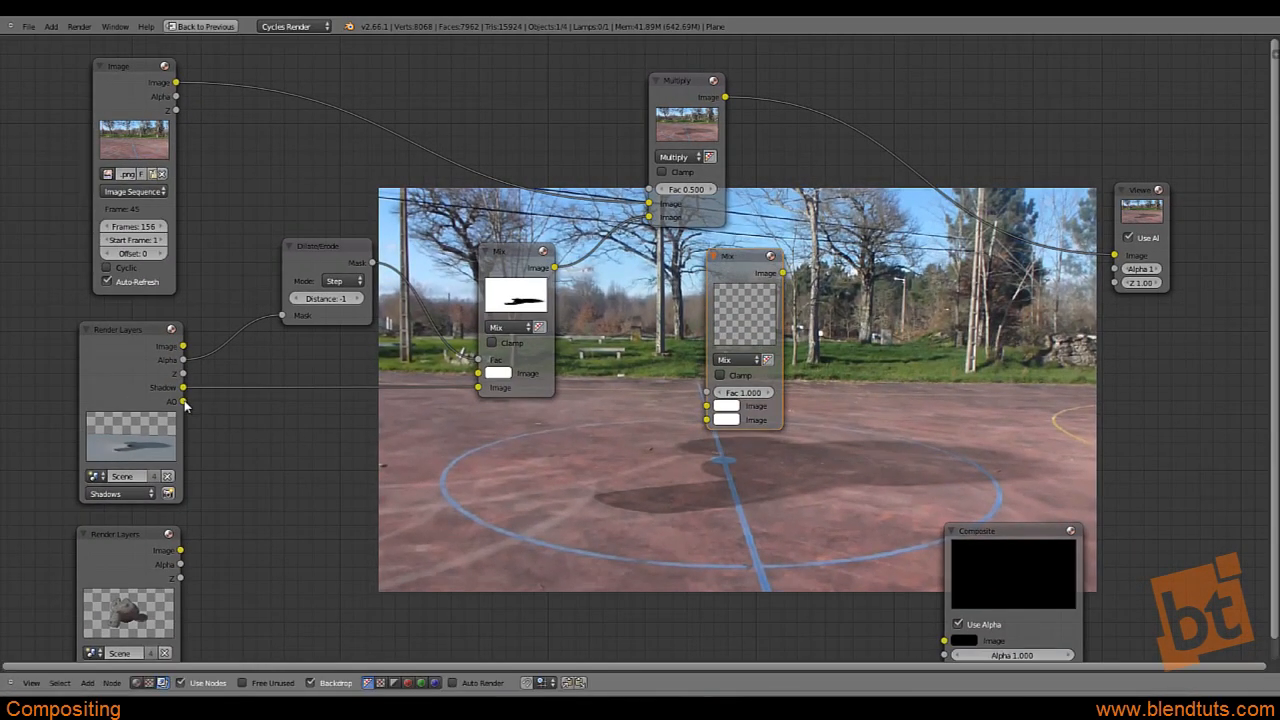
{"action": "left_click_drag", "start_coordinate": [222, 405], "coordinate": [709, 421]}
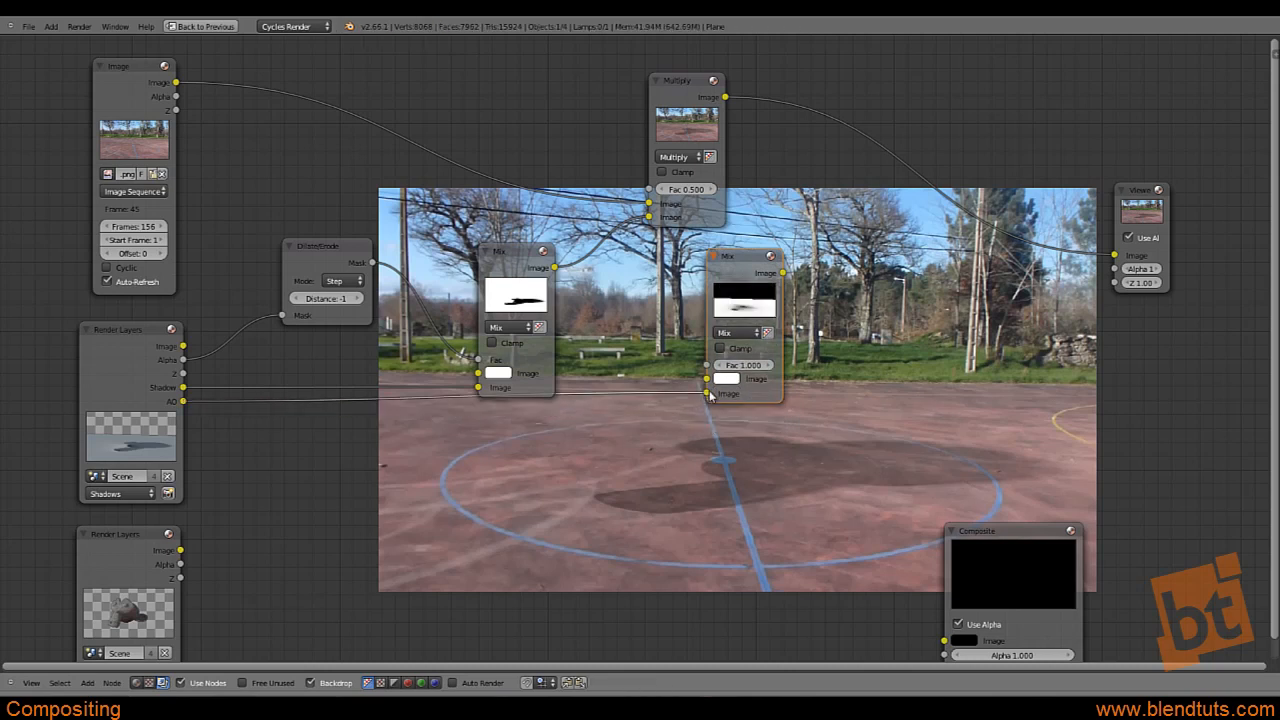
{"action": "left_click_drag", "start_coordinate": [745, 262], "coordinate": [662, 296]}
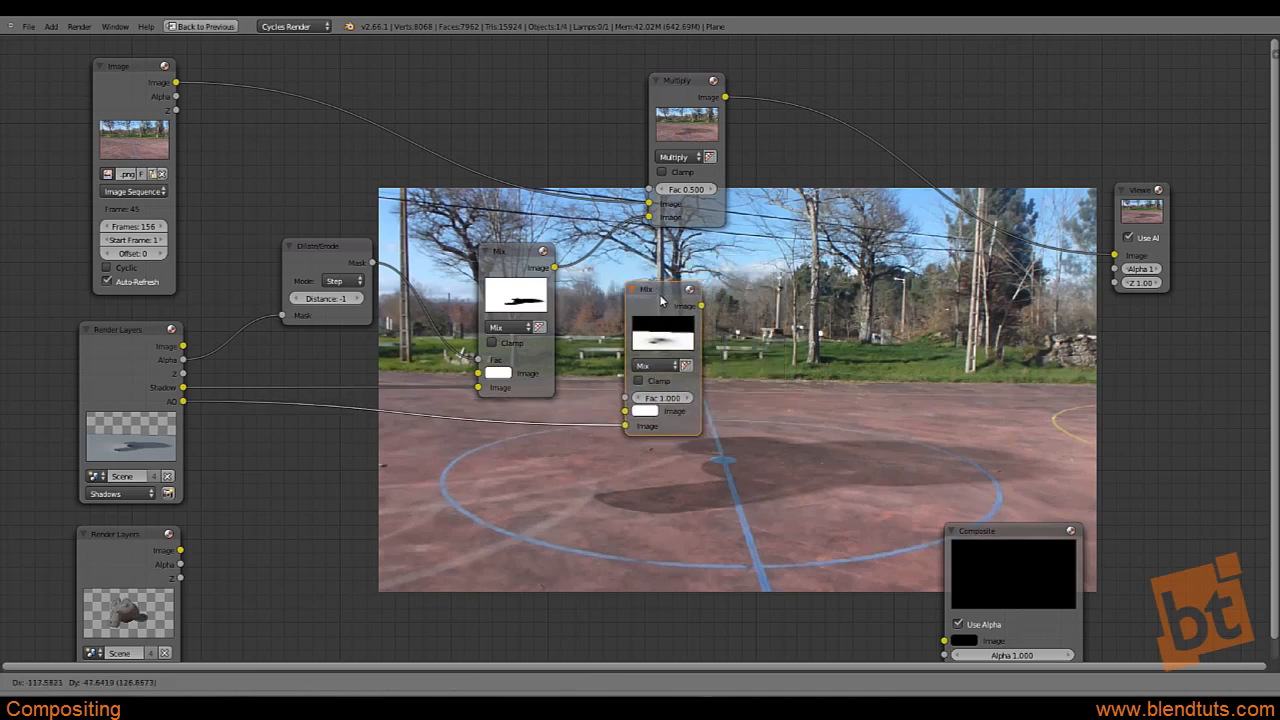
{"action": "left_click", "coordinate": [670, 302], "text": "ctrl+shift"}
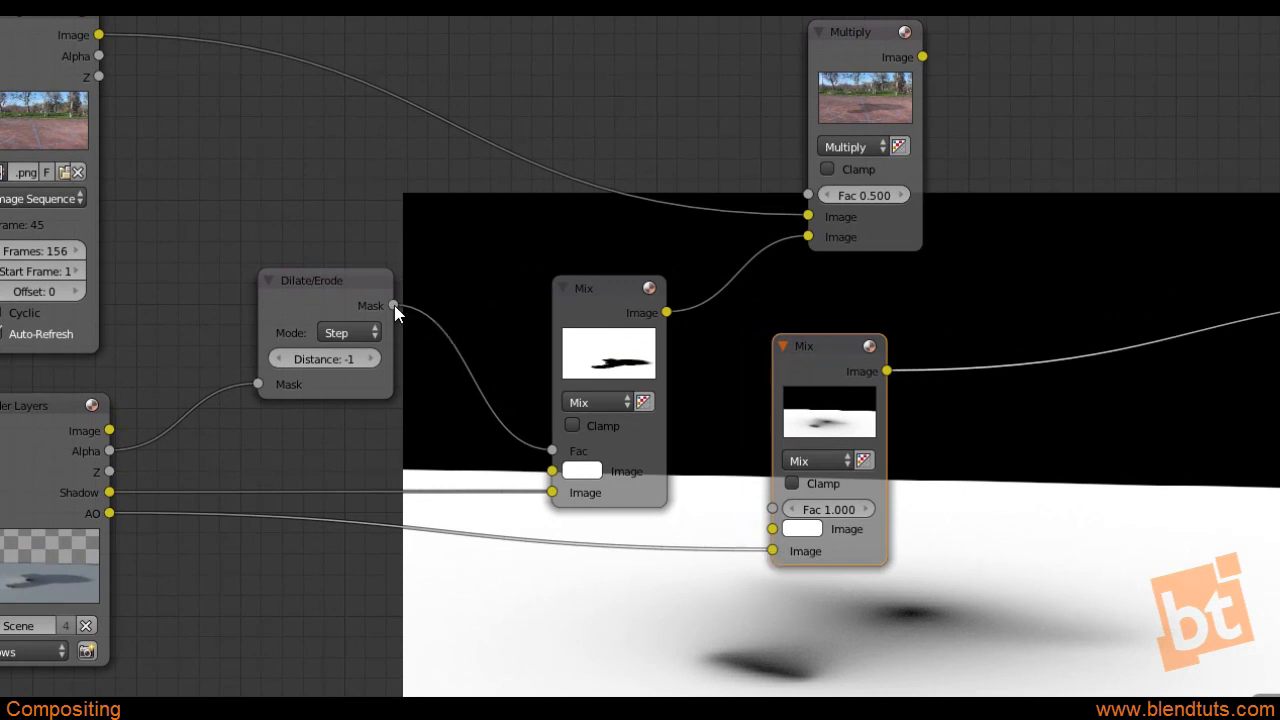
Connect the Dilate/Erode mask to the Fac input of the AO Mix node
{"action": "left_click", "coordinate": [328, 279]}
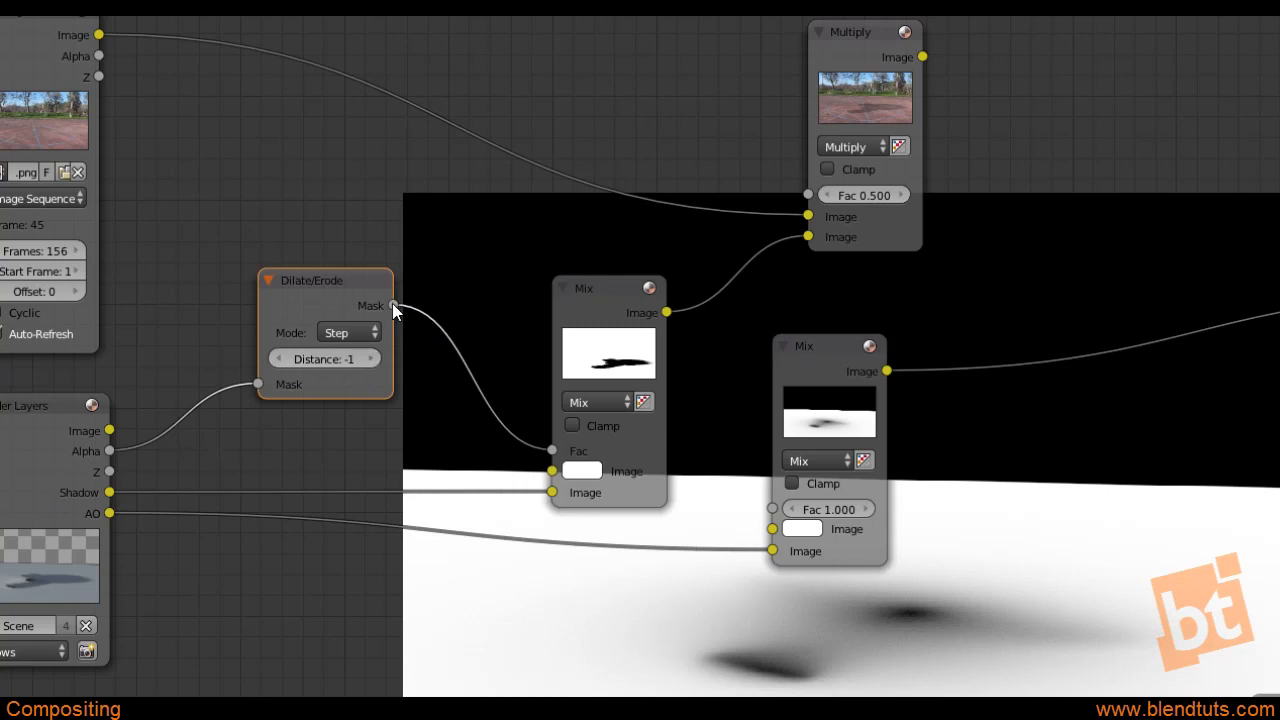
{"action": "left_click_drag", "start_coordinate": [446, 300], "coordinate": [772, 508]}
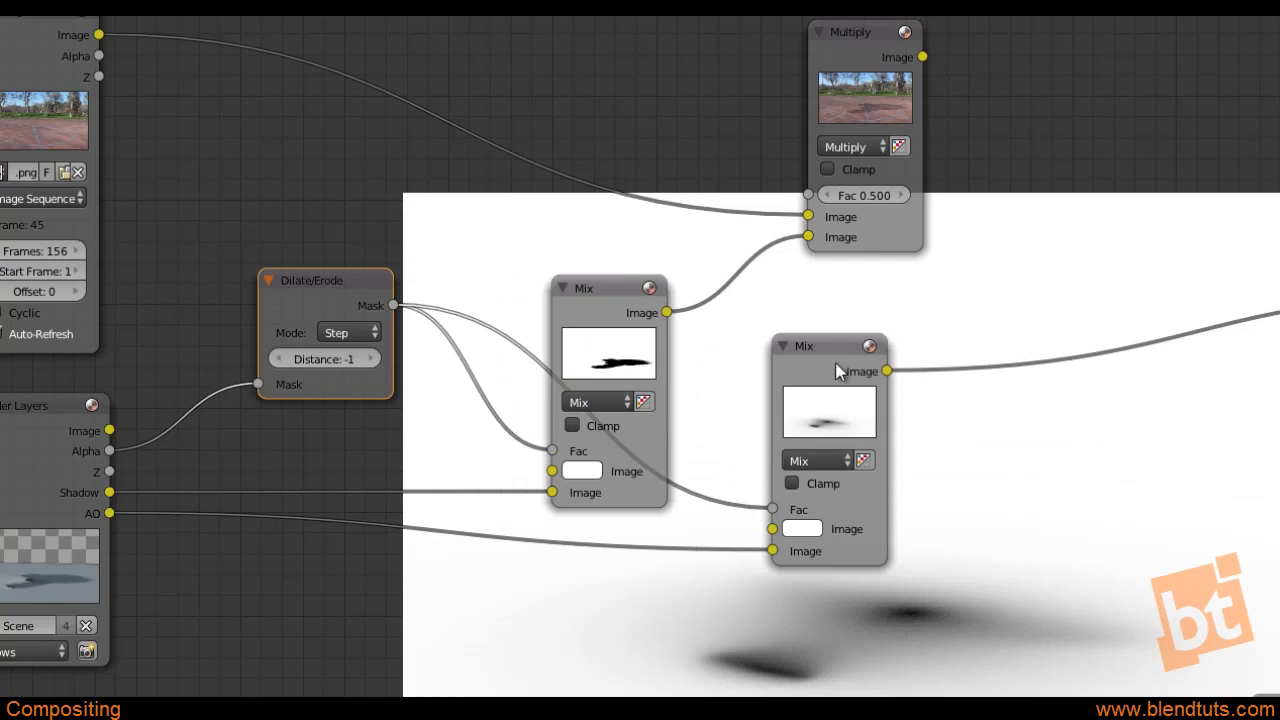
{"action": "middle_click_drag", "start_coordinate": [874, 377], "coordinate": [791, 381]}
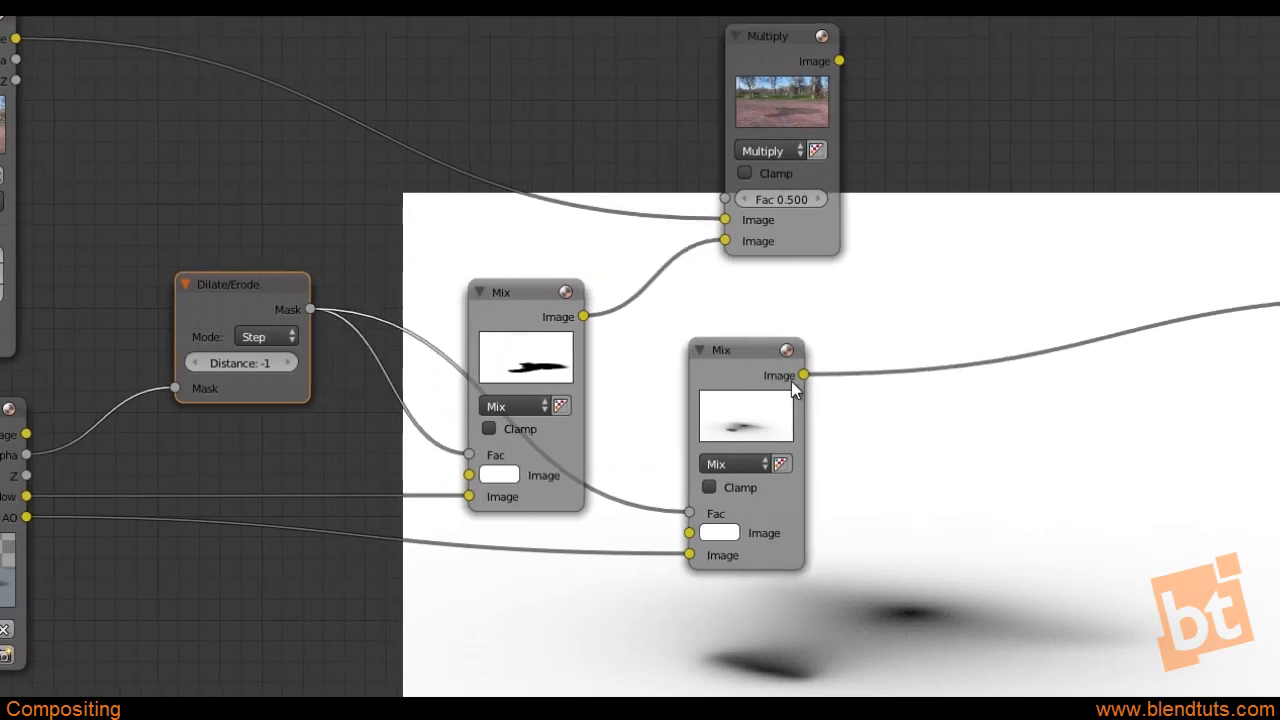
Spread out the Multiply node and both Mix nodes to make room, and collapse the Dilate/Erode node
{"action": "left_click_drag", "start_coordinate": [742, 376], "coordinate": [776, 416]}
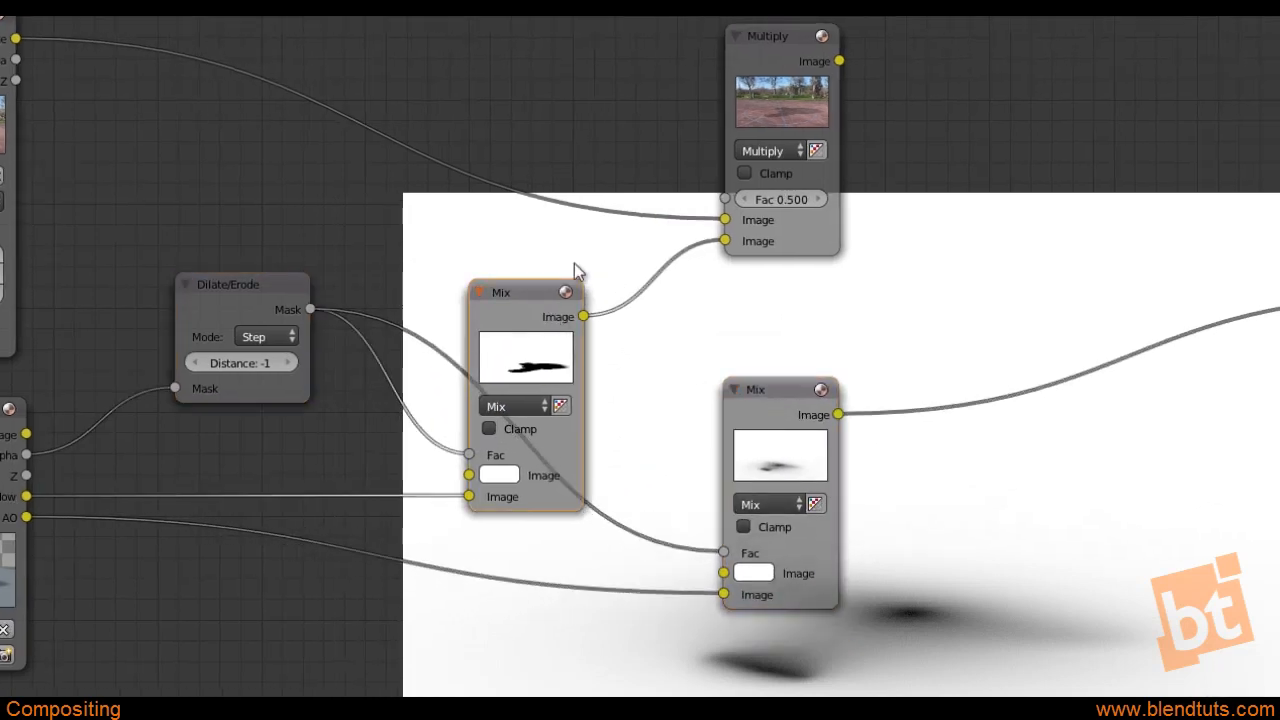
{"action": "left_click_drag", "start_coordinate": [535, 292], "coordinate": [605, 215]}
{"action": "left_click_drag", "start_coordinate": [785, 58], "coordinate": [803, 3]}
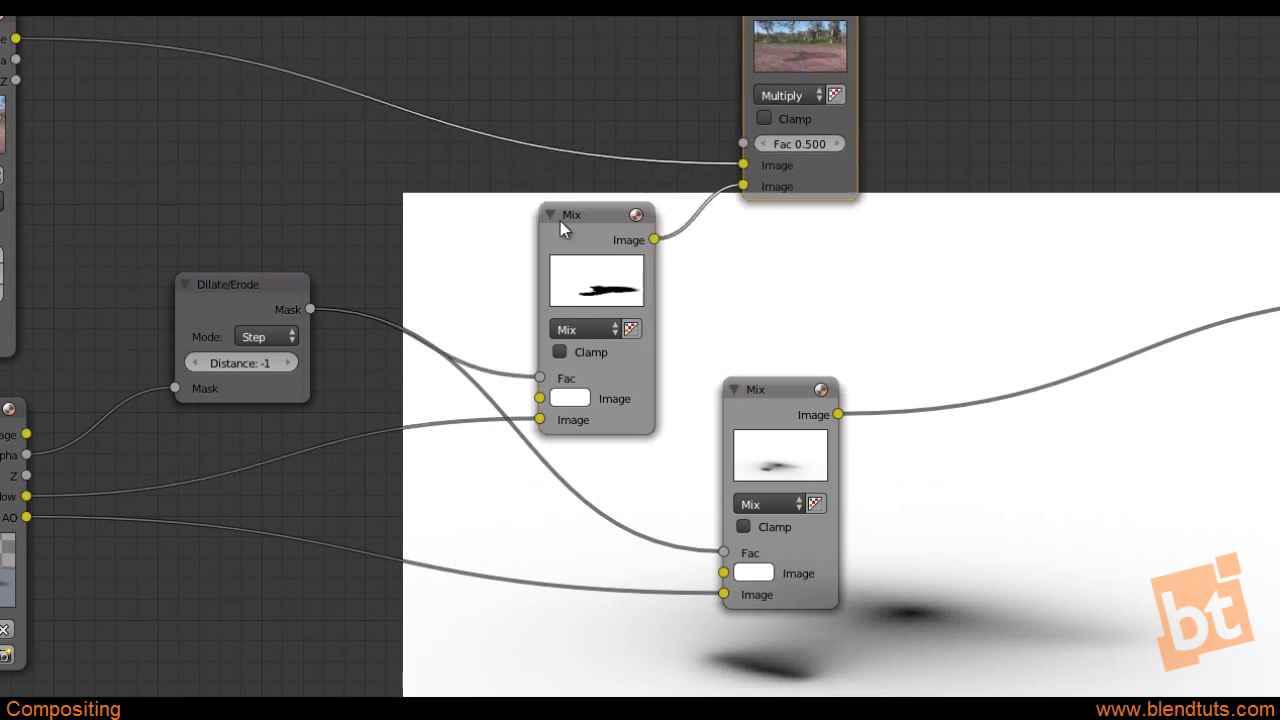
{"action": "left_click_drag", "start_coordinate": [560, 228], "coordinate": [560, 210]}
{"action": "scroll", "coordinate": [650, 260], "scroll_direction": "down", "scroll_amount": 2}
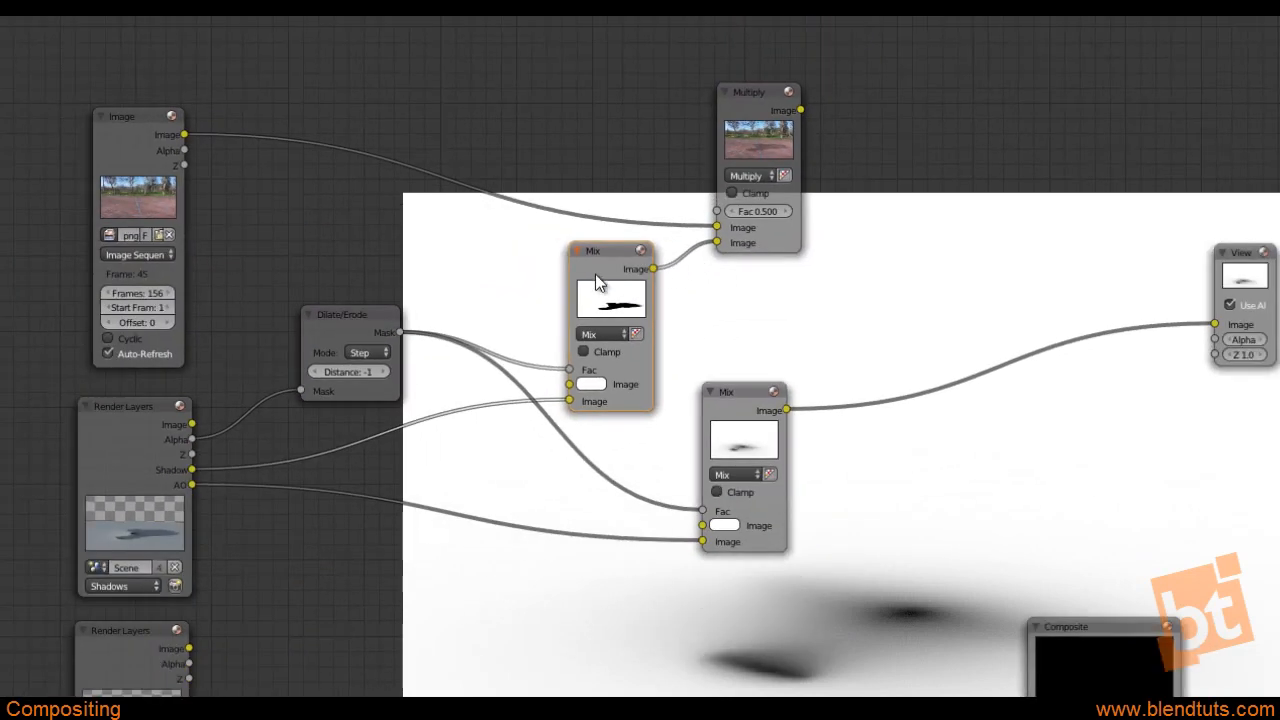
{"action": "mouse_move", "coordinate": [614, 256]}
{"action": "left_mouse_down"}
{"action": "mouse_move", "coordinate": [618, 239]}
{"action": "mouse_move", "coordinate": [623, 255]}
{"action": "left_mouse_up"}
{"action": "left_click_drag", "start_coordinate": [755, 88], "coordinate": [804, 2]}
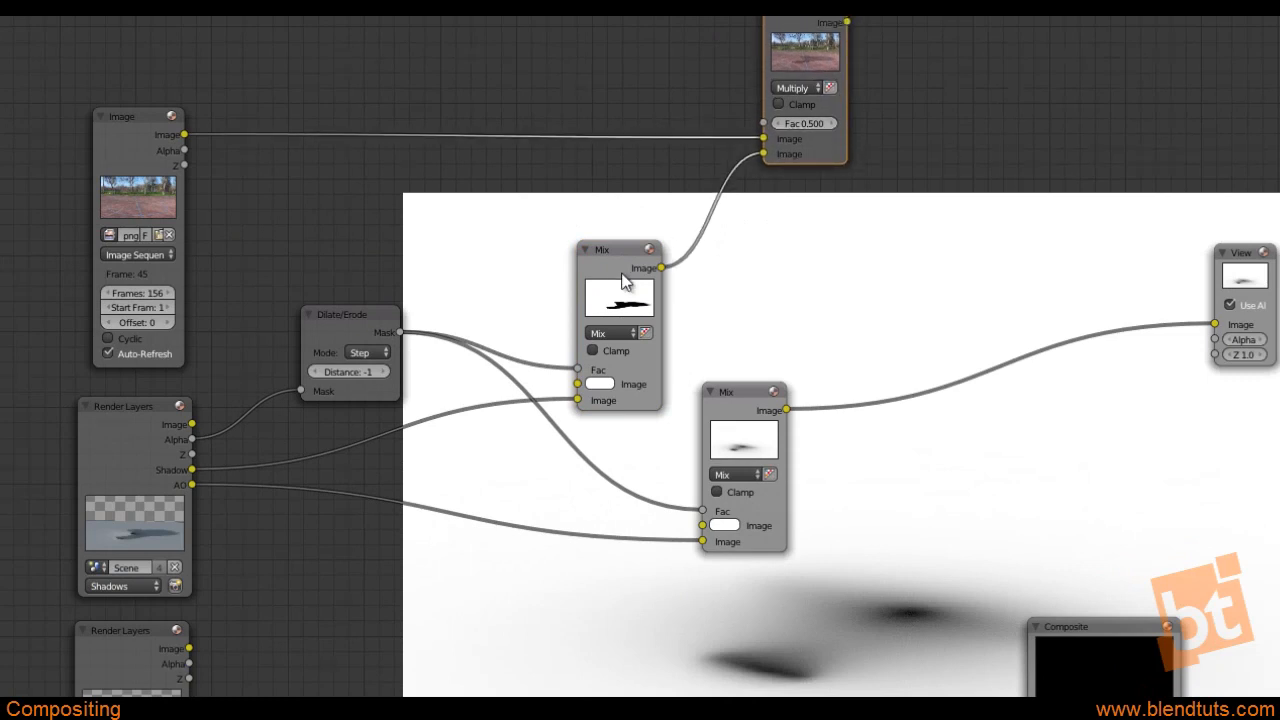
{"action": "left_click_drag", "start_coordinate": [622, 283], "coordinate": [659, 233]}
{"action": "left_click", "coordinate": [350, 318]}
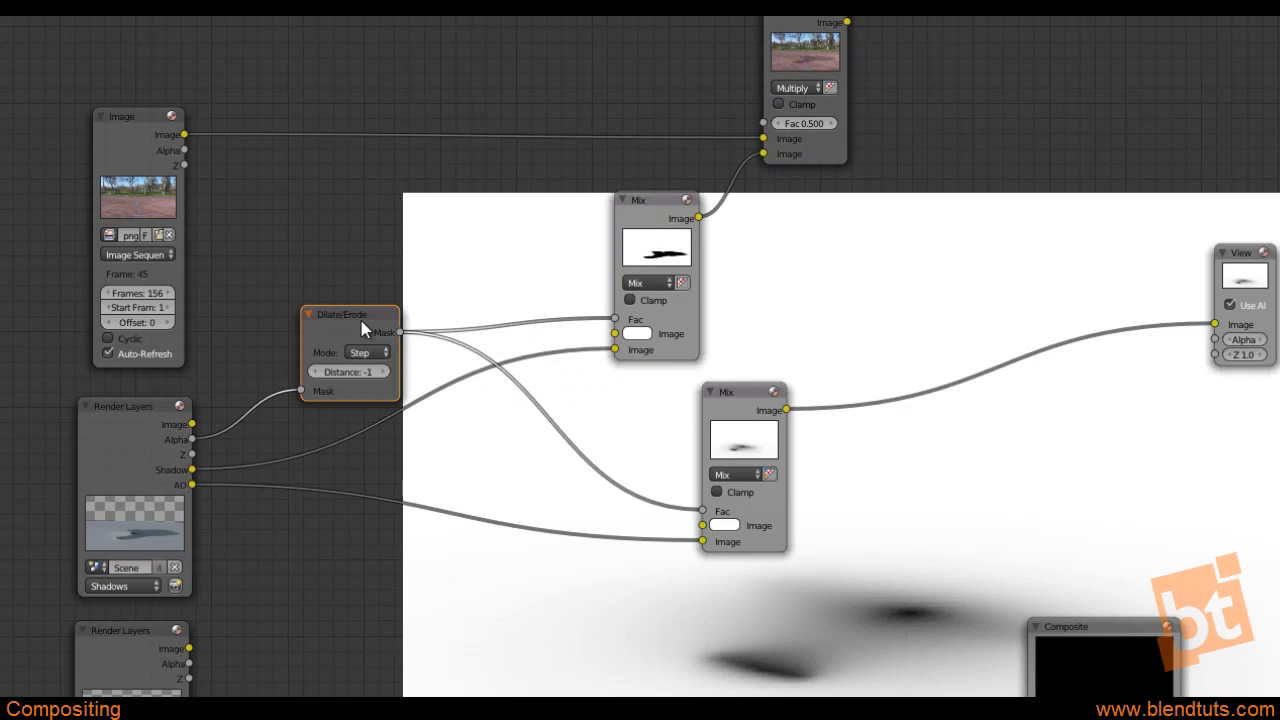
{"action": "key", "text": "h"}
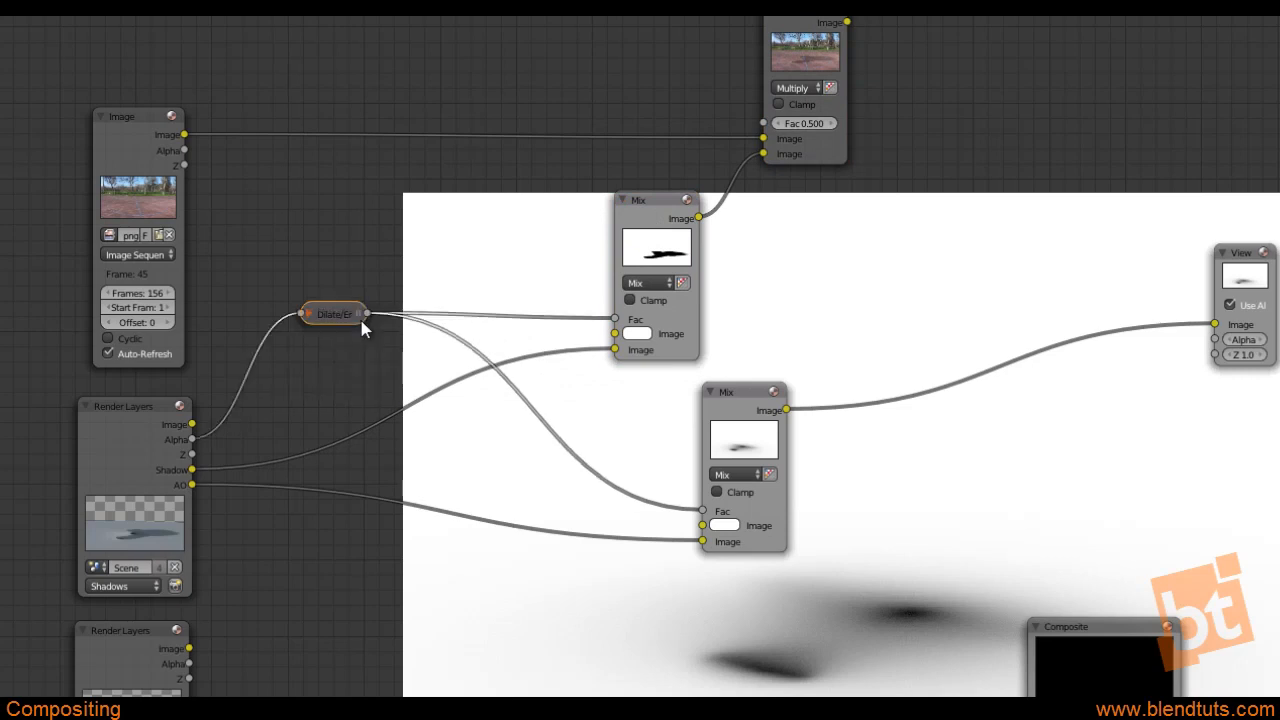
Lower the collapsed Dilate/Erode node and insert a reroute point on the link from the Shadow pass to its Mix node
{"action": "left_click_drag", "start_coordinate": [337, 319], "coordinate": [377, 391]}
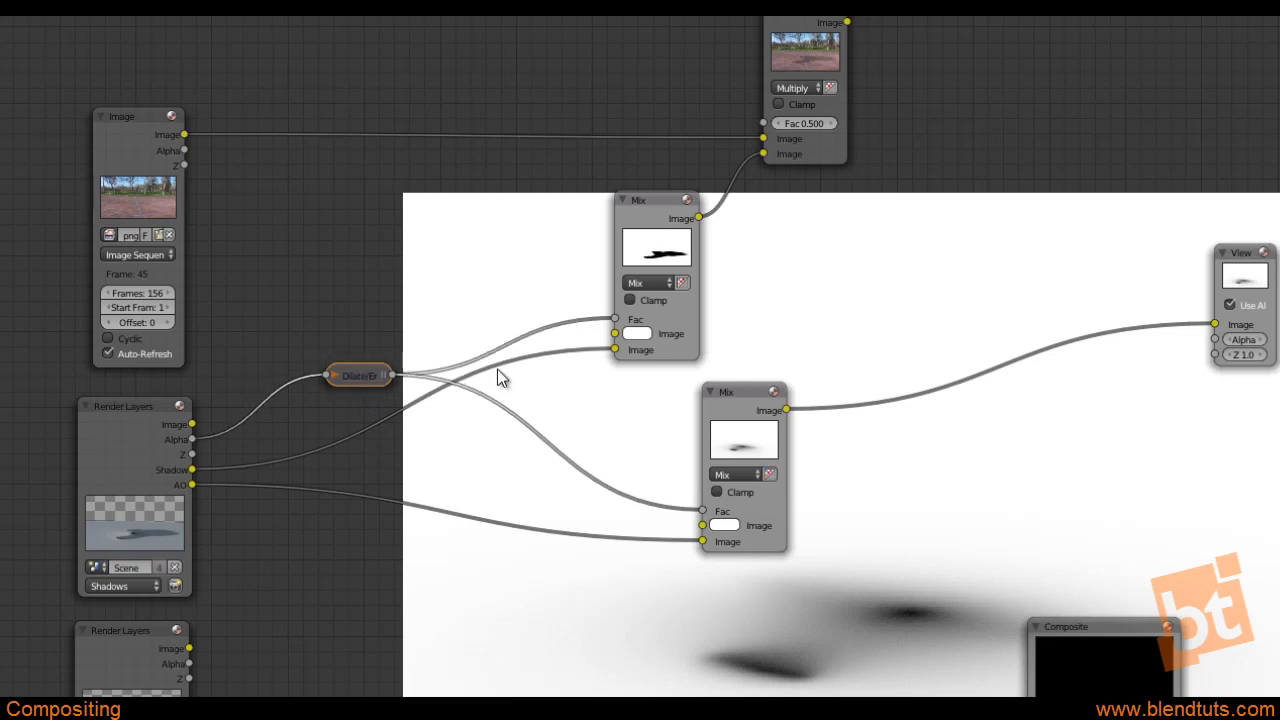
{"action": "scroll", "coordinate": [555, 435], "scroll_direction": "up", "scroll_amount": 2}
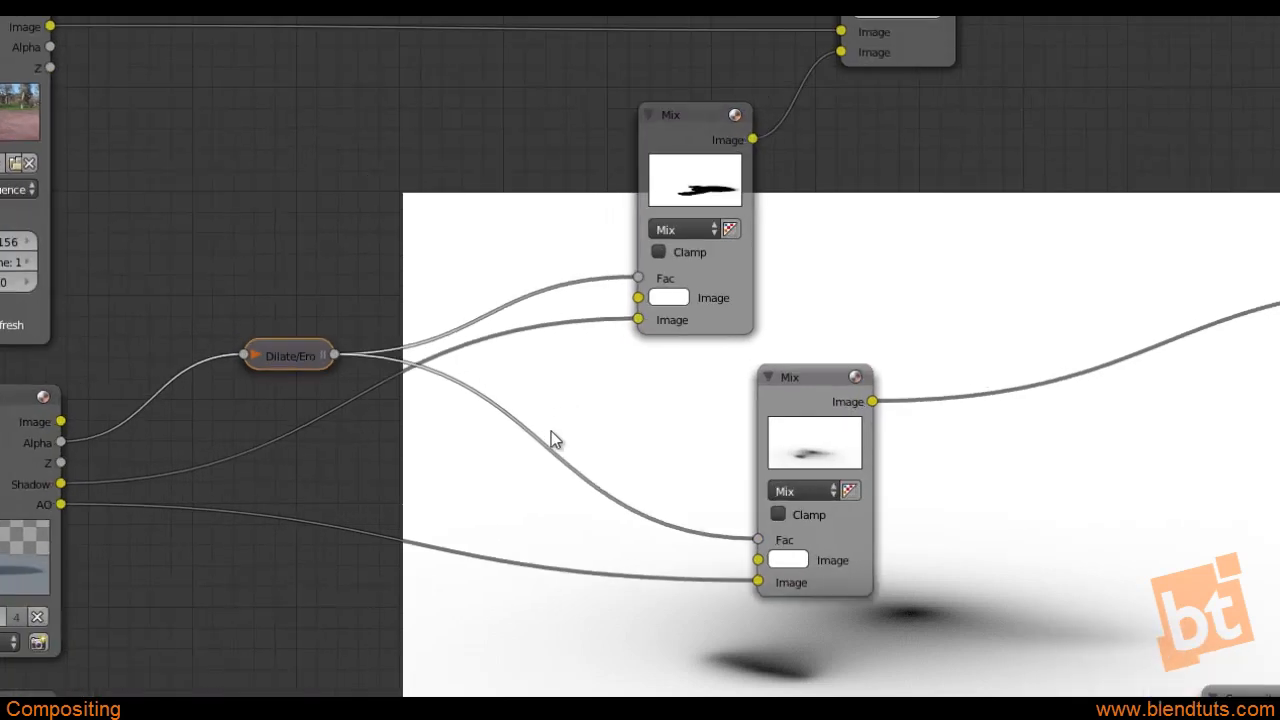
{"action": "scroll", "coordinate": [480, 450], "scroll_direction": "up", "scroll_amount": 1}
{"action": "scroll", "coordinate": [477, 445], "scroll_direction": "up", "scroll_amount": 1}
{"action": "scroll", "coordinate": [477, 445], "scroll_direction": "up", "scroll_amount": 1}
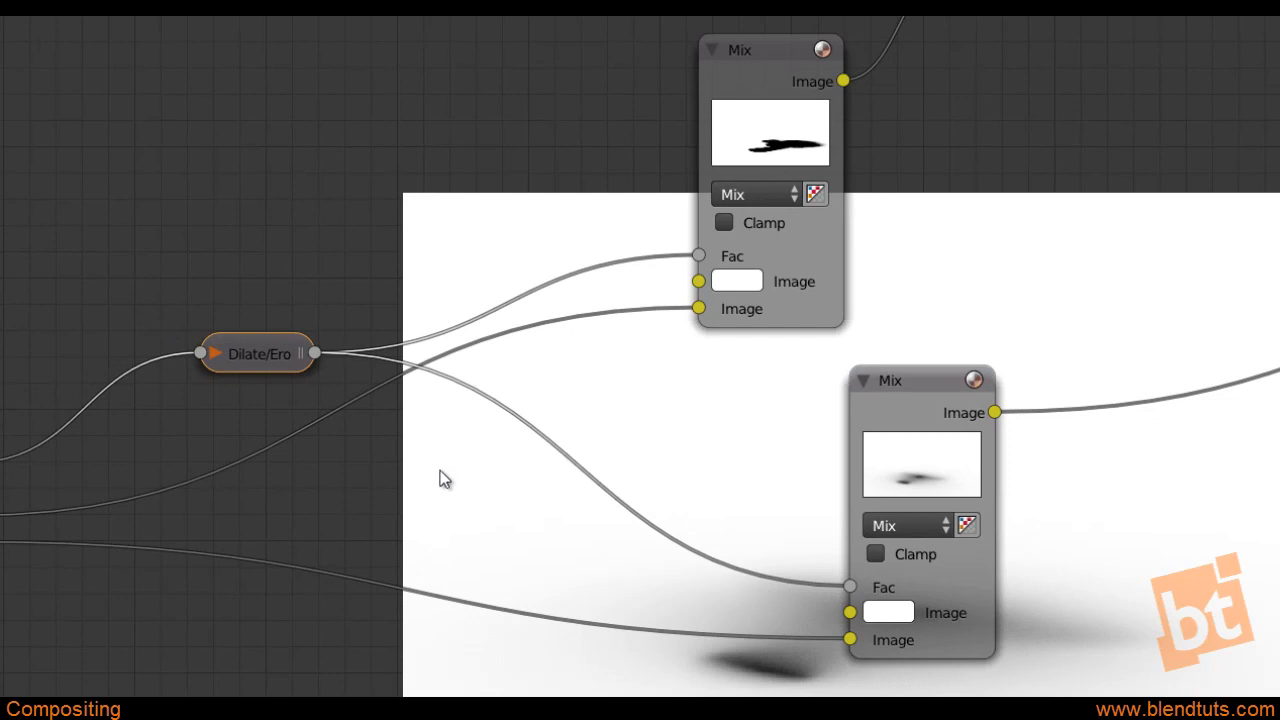
{"action": "key", "text": "shift+a"}
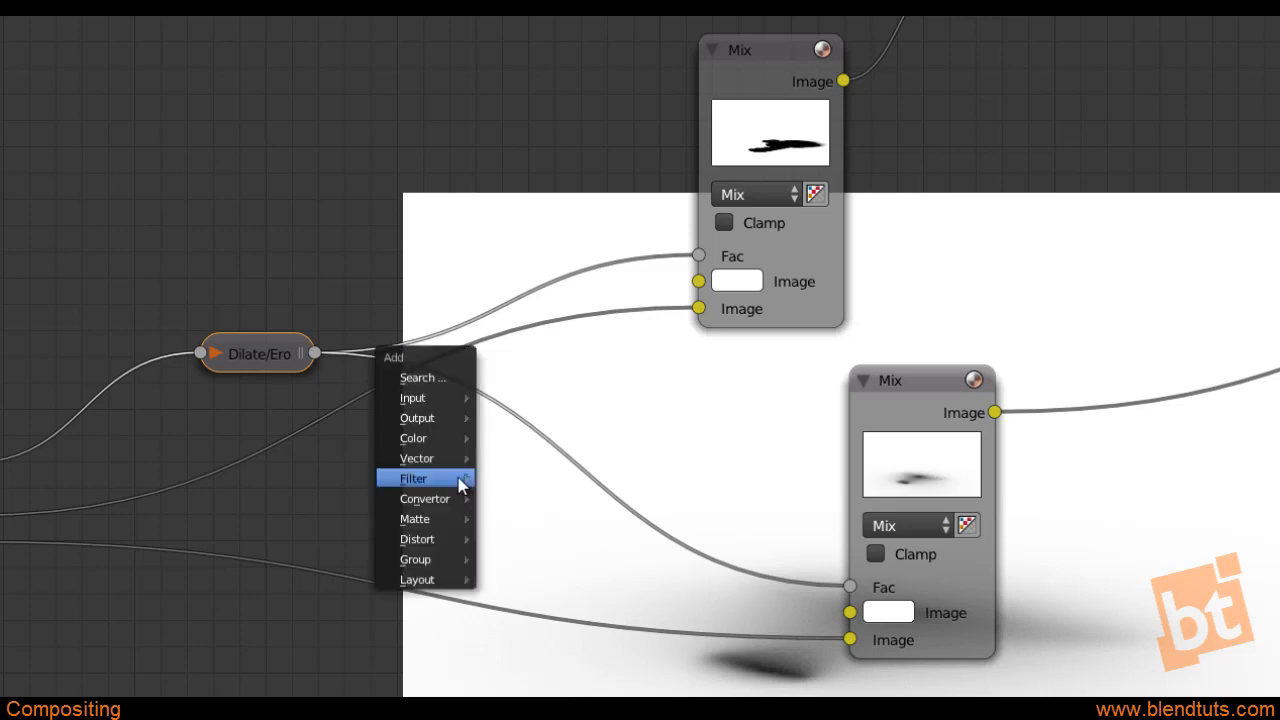
{"action": "mouse_move", "coordinate": [447, 582]}
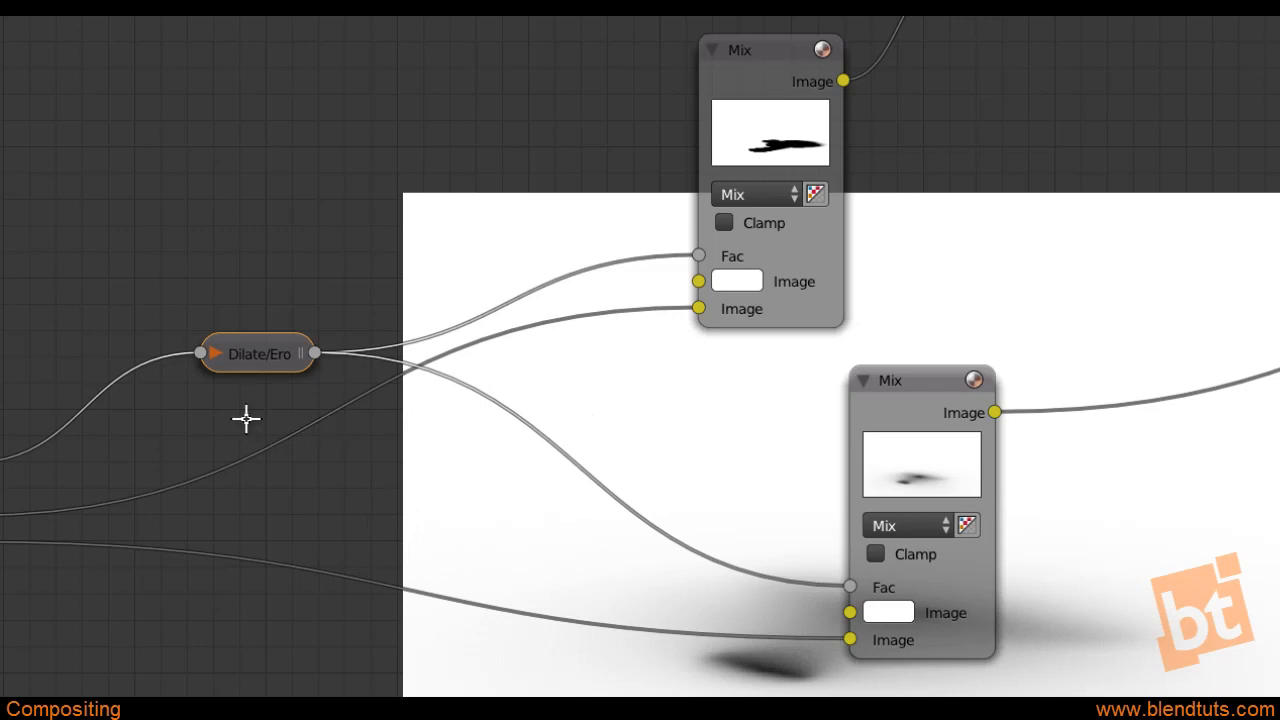
{"action": "right_click_drag", "start_coordinate": [246, 419], "coordinate": [320, 493], "text": "shift"}
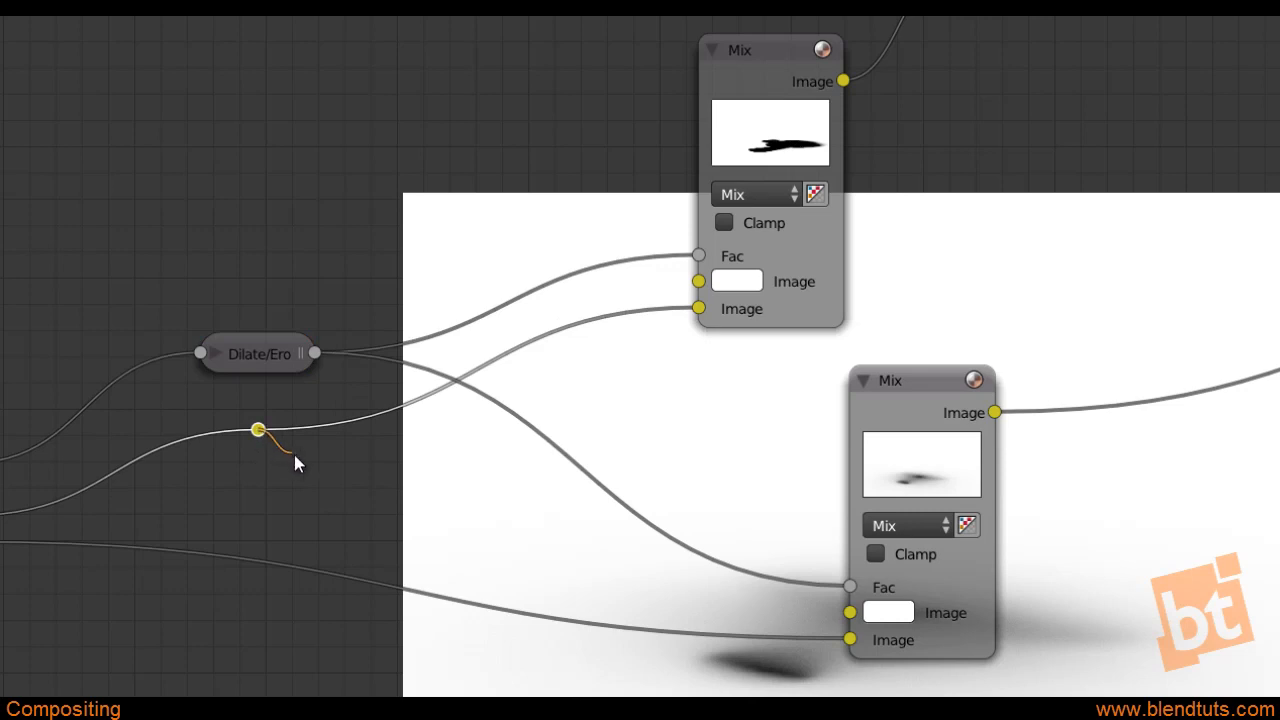
Try out the reroute point on the Shadow link and place it just below the Dilate/Erode node
{"action": "left_click_drag", "start_coordinate": [258, 430], "coordinate": [683, 603]}
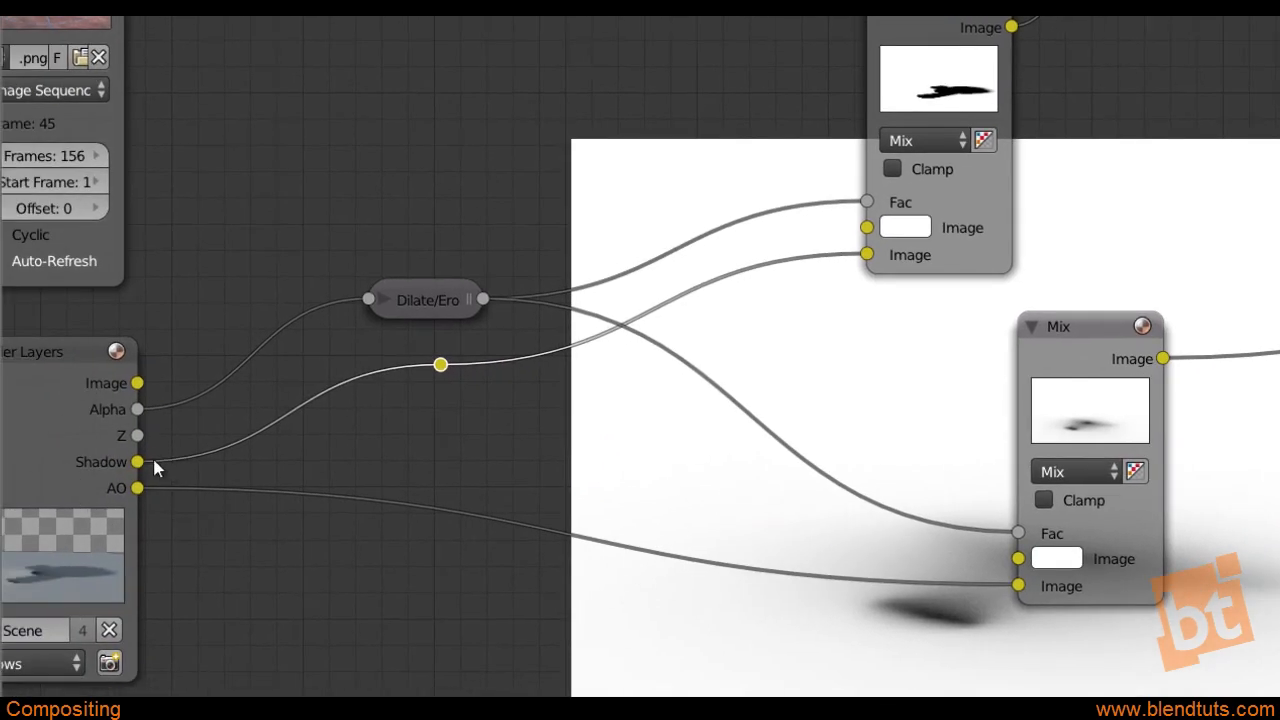
{"action": "left_click_drag", "start_coordinate": [139, 462], "coordinate": [697, 501]}
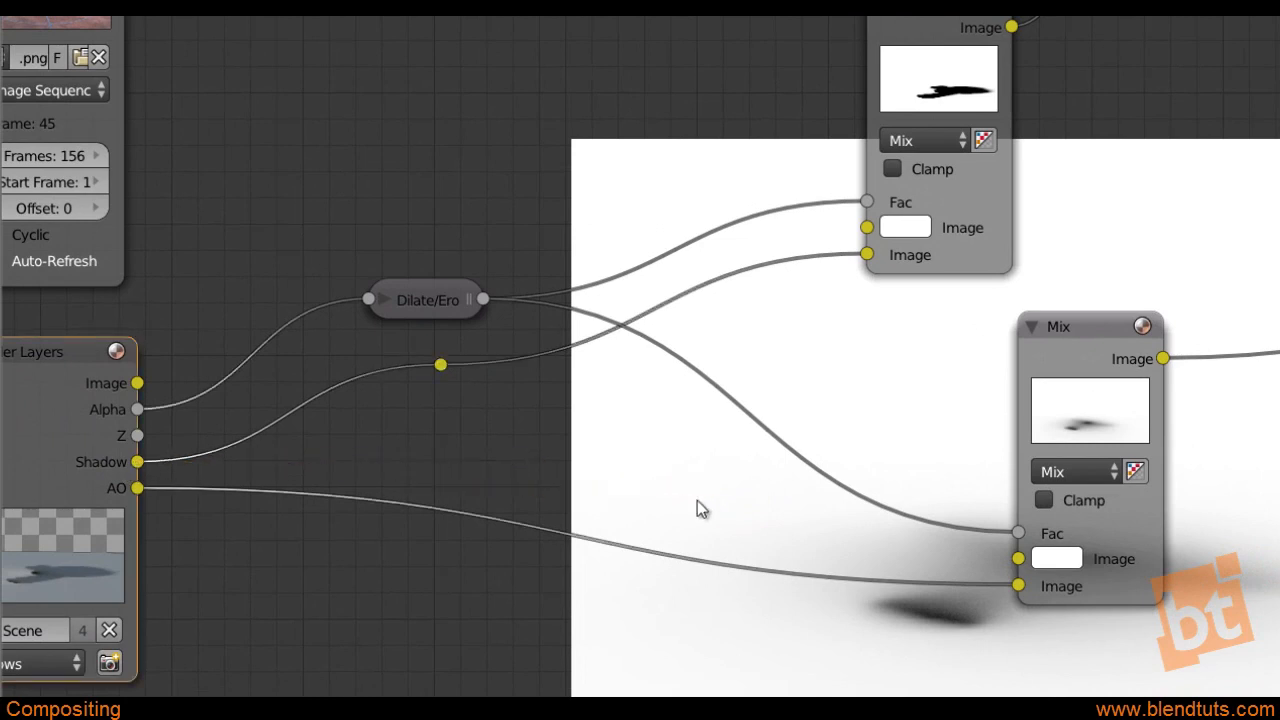
{"action": "left_click_drag", "start_coordinate": [440, 365], "coordinate": [622, 374]}
{"action": "left_click_drag", "start_coordinate": [707, 393], "coordinate": [720, 493]}
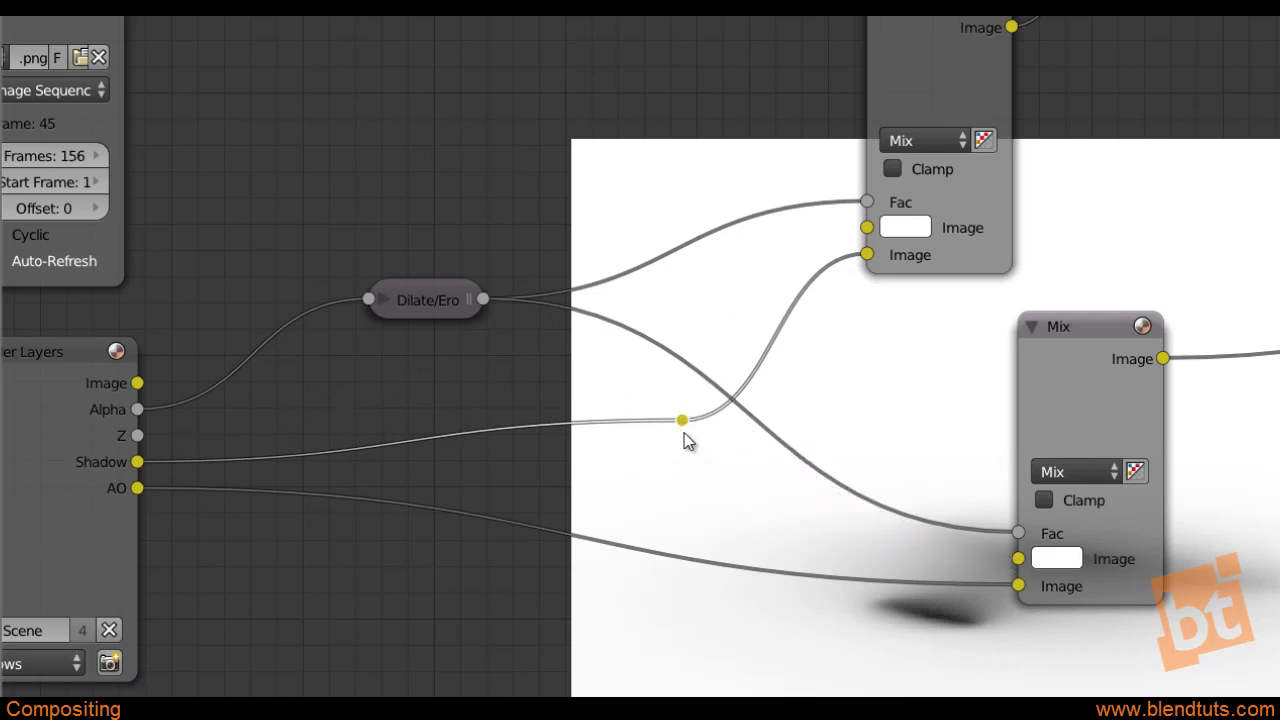
{"action": "left_click_drag", "start_coordinate": [681, 421], "coordinate": [451, 366]}
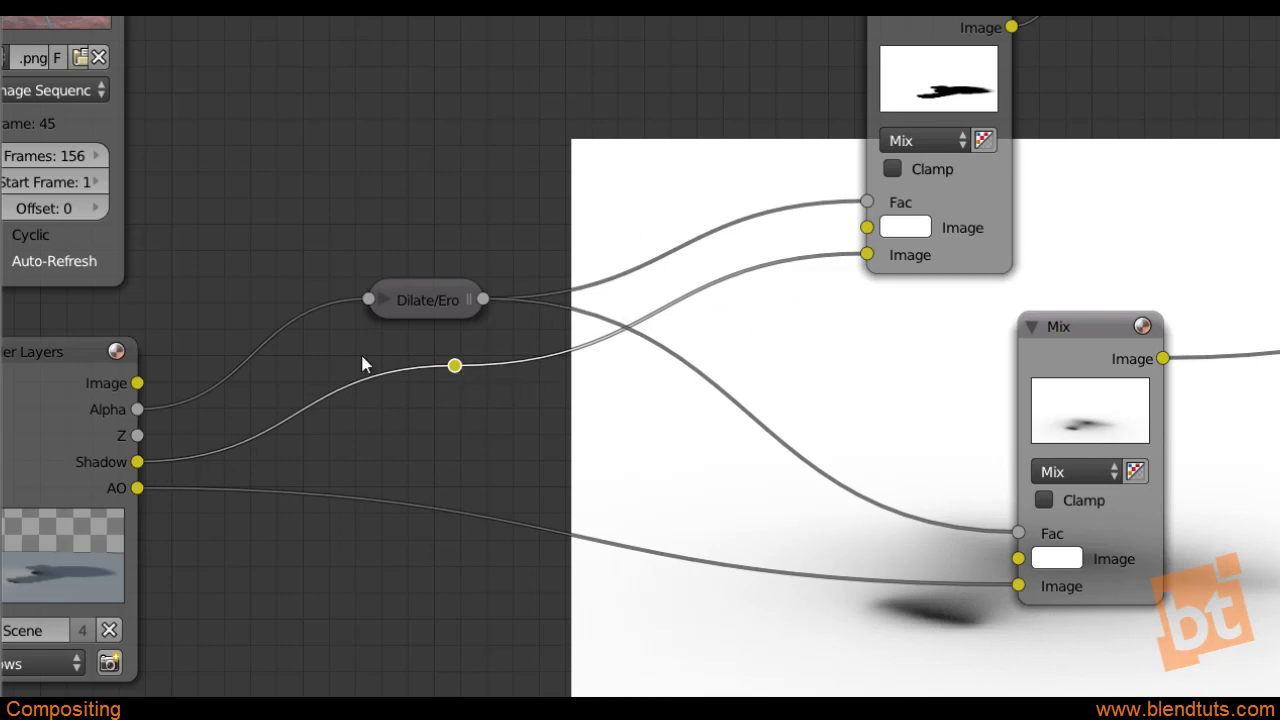
Duplicate the Multiply node and place the copy between the original and the Viewer node
{"action": "middle_click_drag", "start_coordinate": [689, 369], "coordinate": [635, 417]}
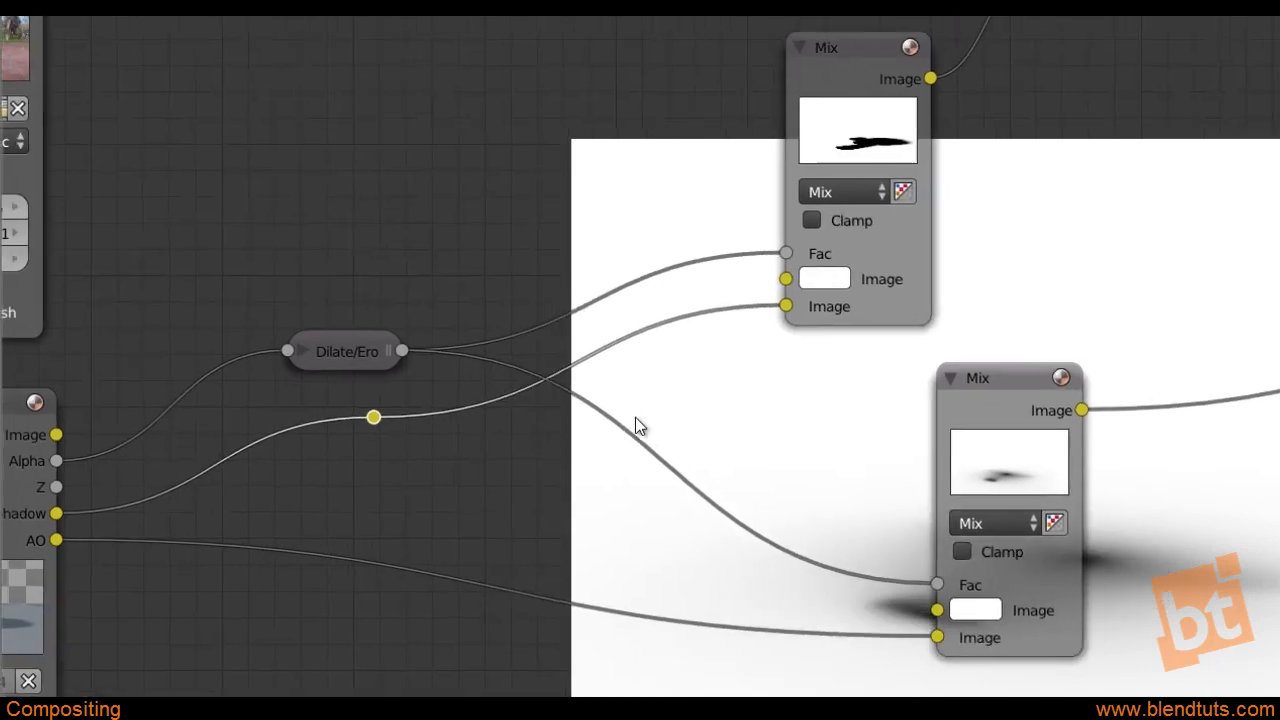
{"action": "scroll", "coordinate": [635, 417], "scroll_direction": "down", "scroll_amount": 2}
{"action": "middle_click_drag", "start_coordinate": [715, 391], "coordinate": [586, 423]}
{"action": "scroll", "coordinate": [590, 470], "scroll_direction": "down", "scroll_amount": 1}
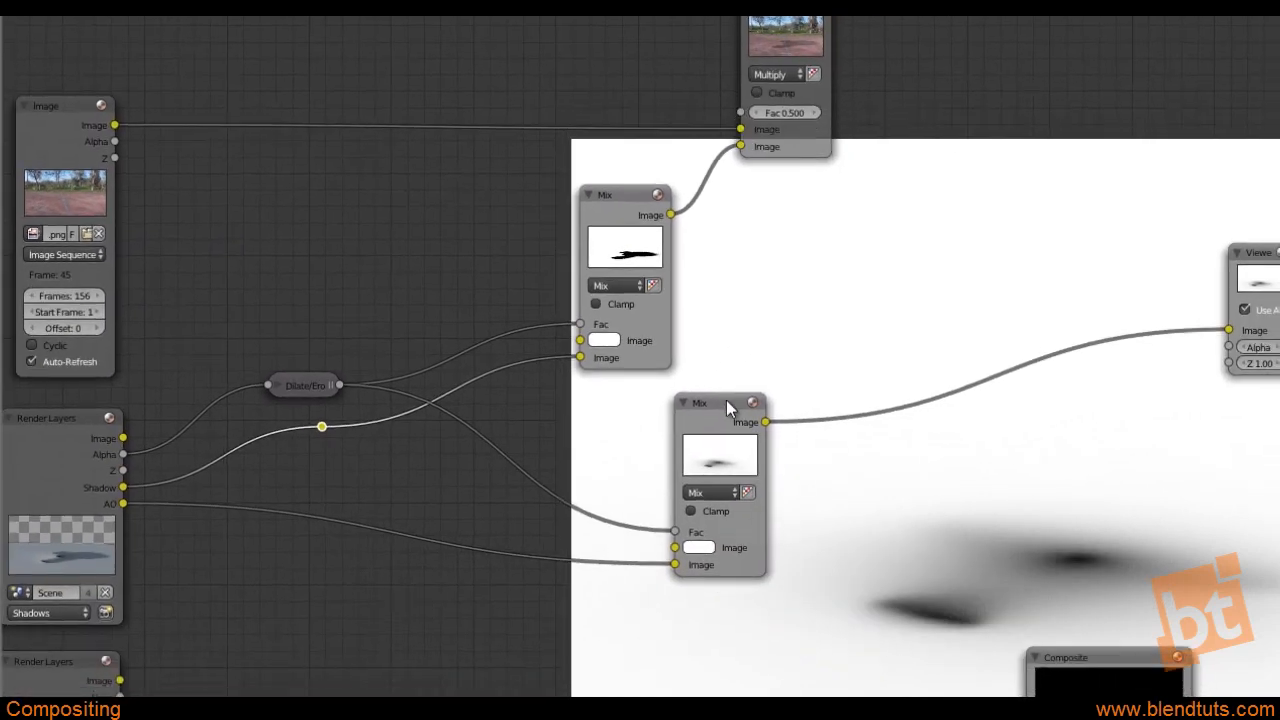
{"action": "left_click", "coordinate": [726, 400]}
{"action": "middle_click_drag", "start_coordinate": [726, 400], "coordinate": [698, 404]}
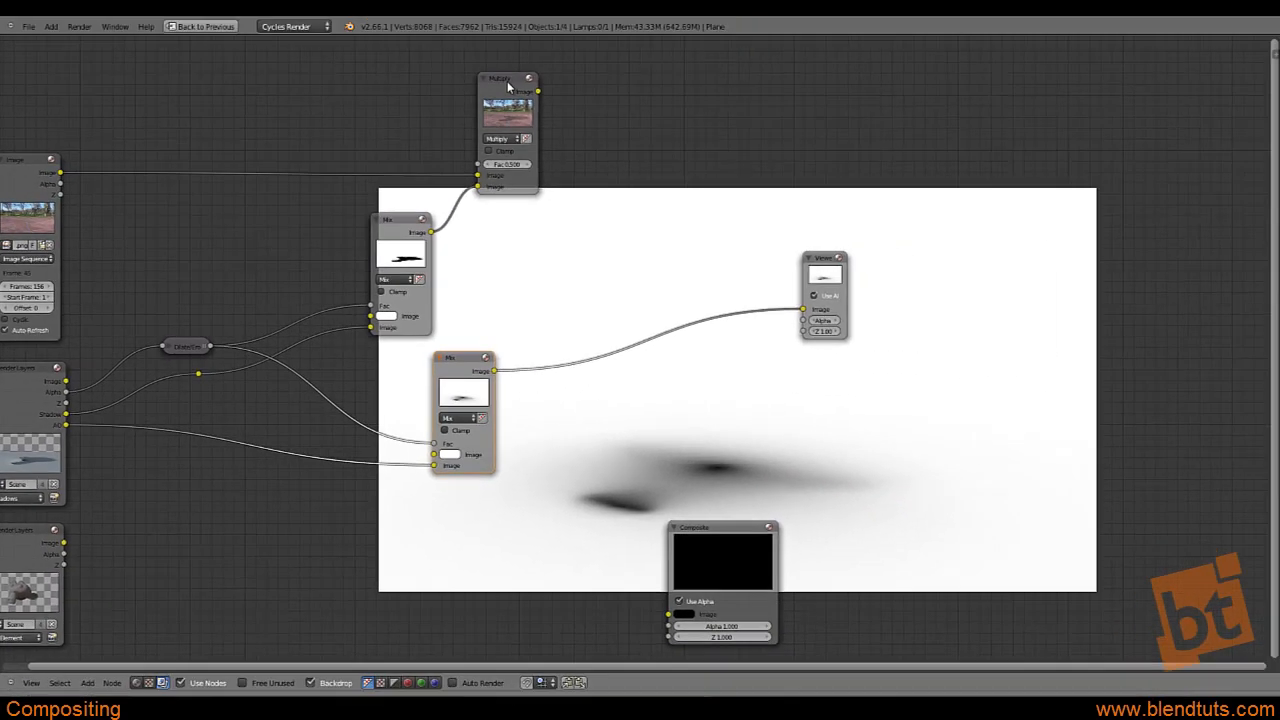
{"action": "left_click", "coordinate": [566, 56]}
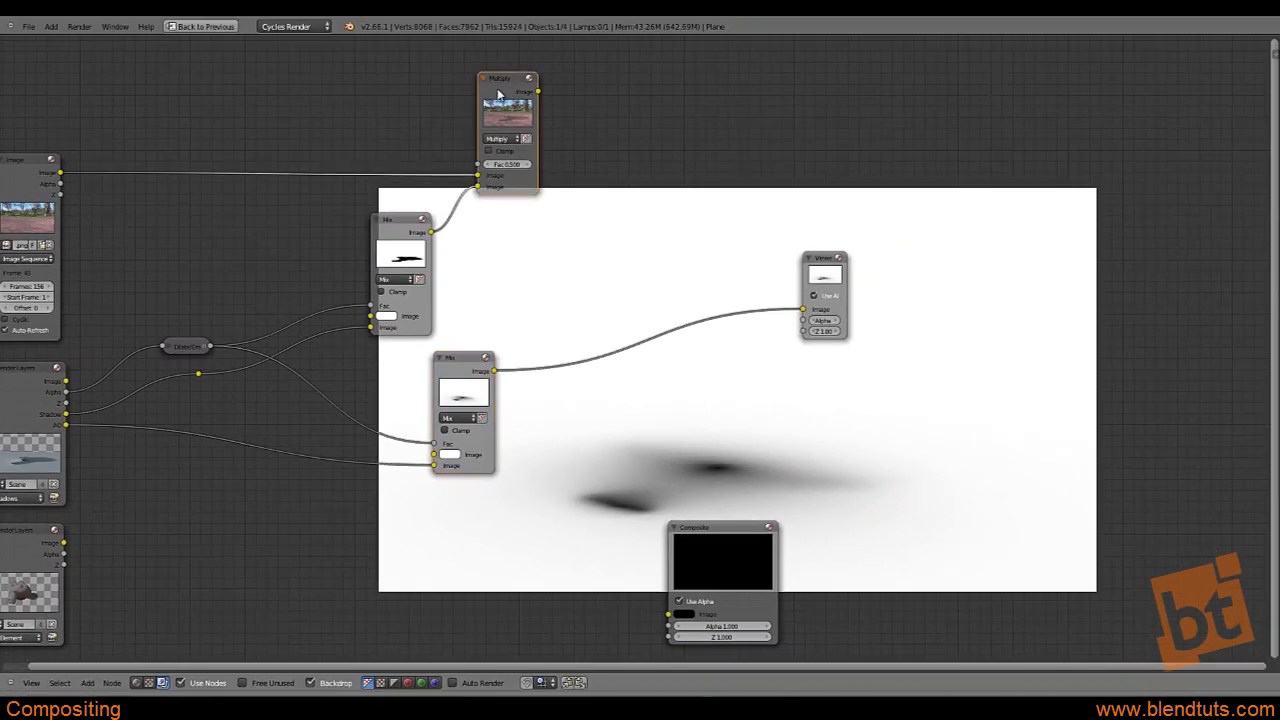
{"action": "scroll", "coordinate": [510, 110], "scroll_direction": "up", "scroll_amount": 2}
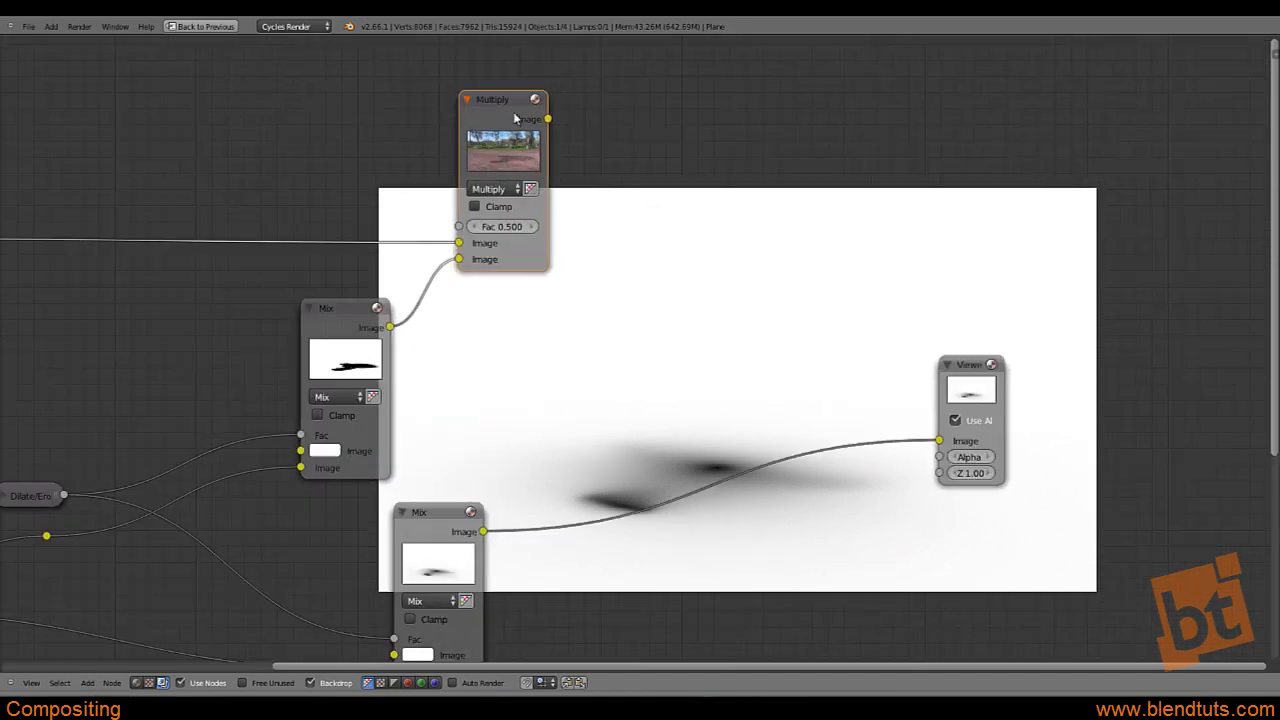
{"action": "key", "text": "shift+d"}
{"action": "left_click", "coordinate": [670, 212]}
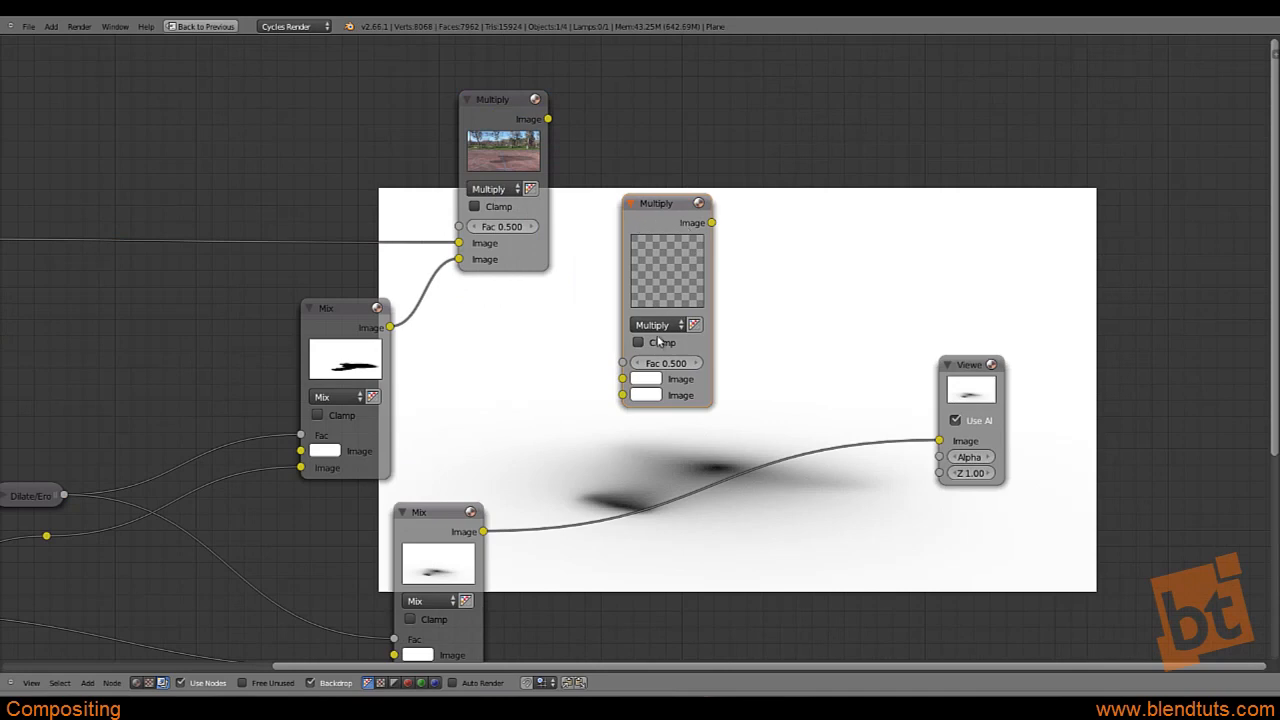
{"action": "left_click_drag", "start_coordinate": [680, 212], "coordinate": [699, 224]}
Connect the shadow Multiply and AO Mix outputs to the copied Multiply node's two image inputs, and preview it in the Viewer
{"action": "middle_click_drag", "start_coordinate": [601, 254], "coordinate": [555, 238]}
{"action": "scroll", "coordinate": [555, 238], "scroll_direction": "down", "scroll_amount": 3}
{"action": "scroll", "coordinate": [555, 238], "scroll_direction": "up", "scroll_amount": 2}
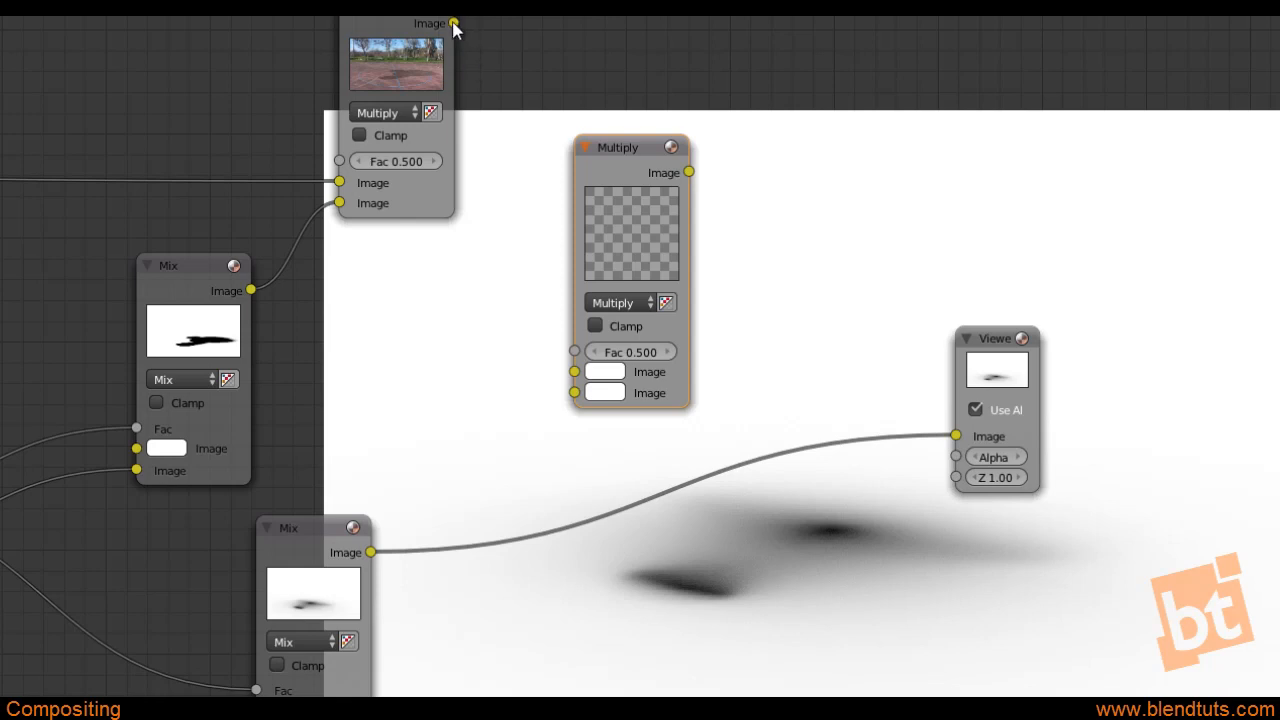
{"action": "left_click", "coordinate": [453, 28]}
{"action": "left_click_drag", "start_coordinate": [453, 23], "coordinate": [574, 372]}
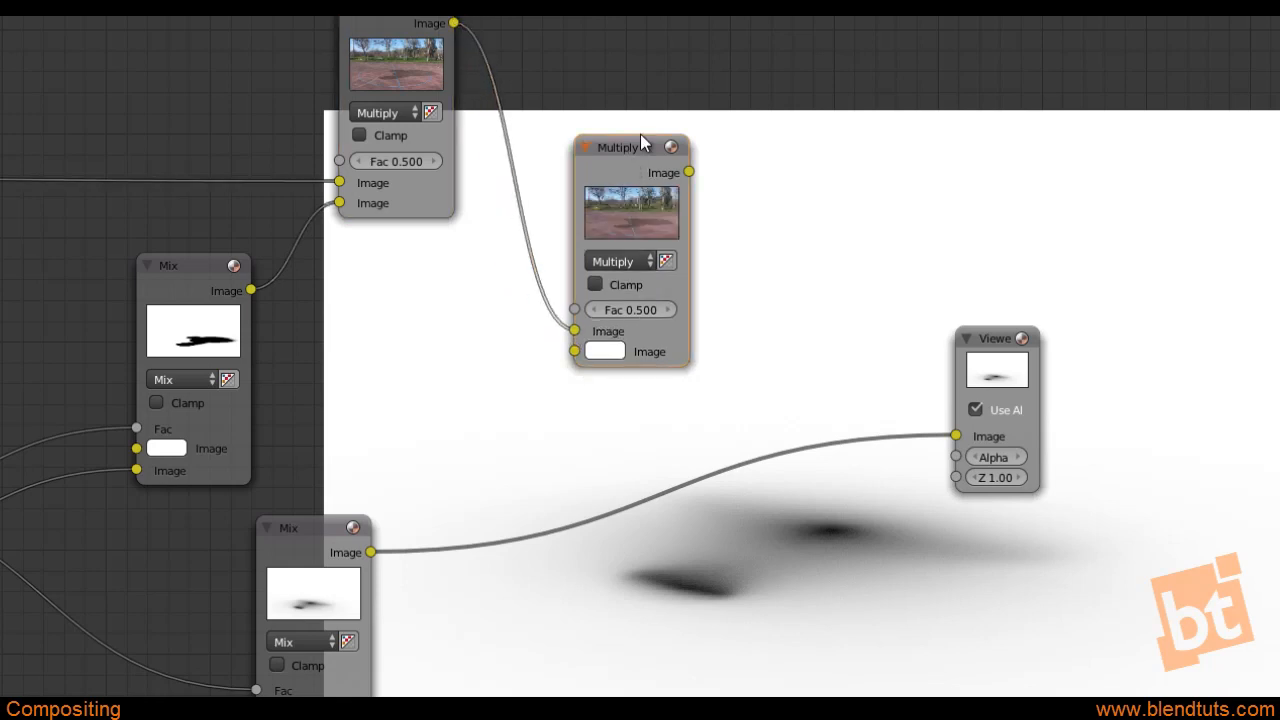
{"action": "left_click_drag", "start_coordinate": [631, 149], "coordinate": [643, 133]}
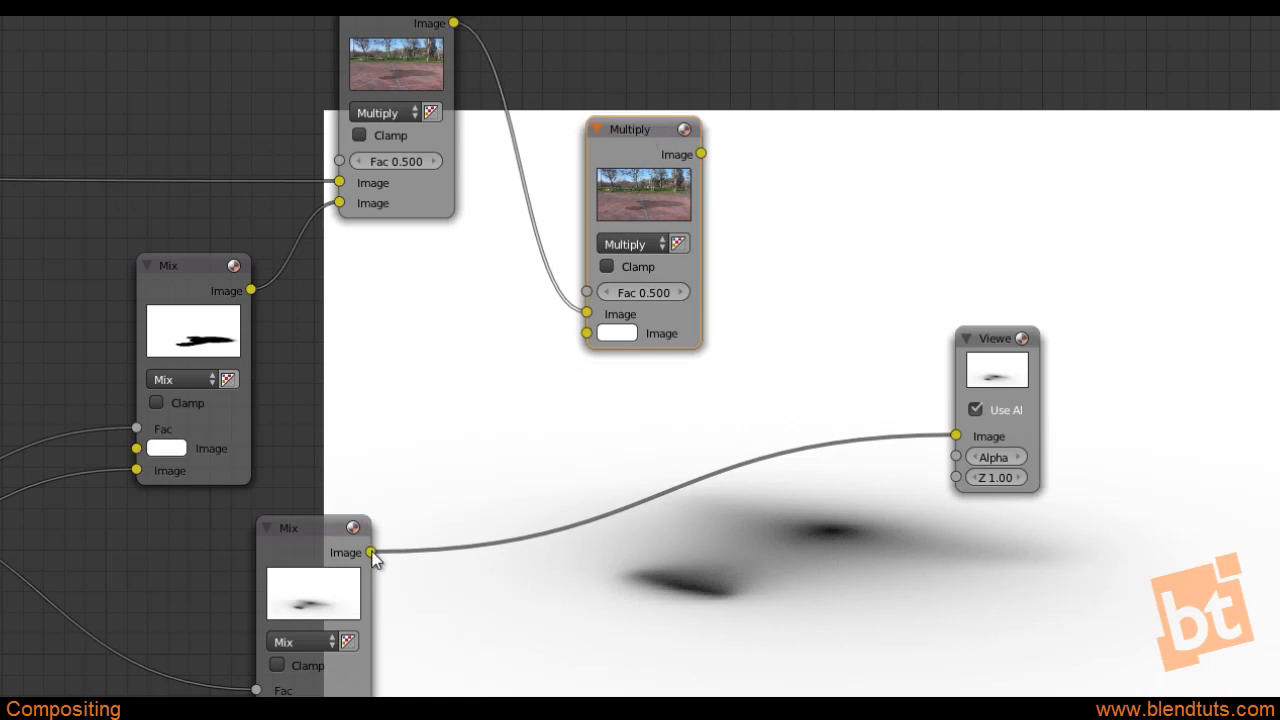
{"action": "left_click_drag", "start_coordinate": [370, 552], "coordinate": [586, 334]}
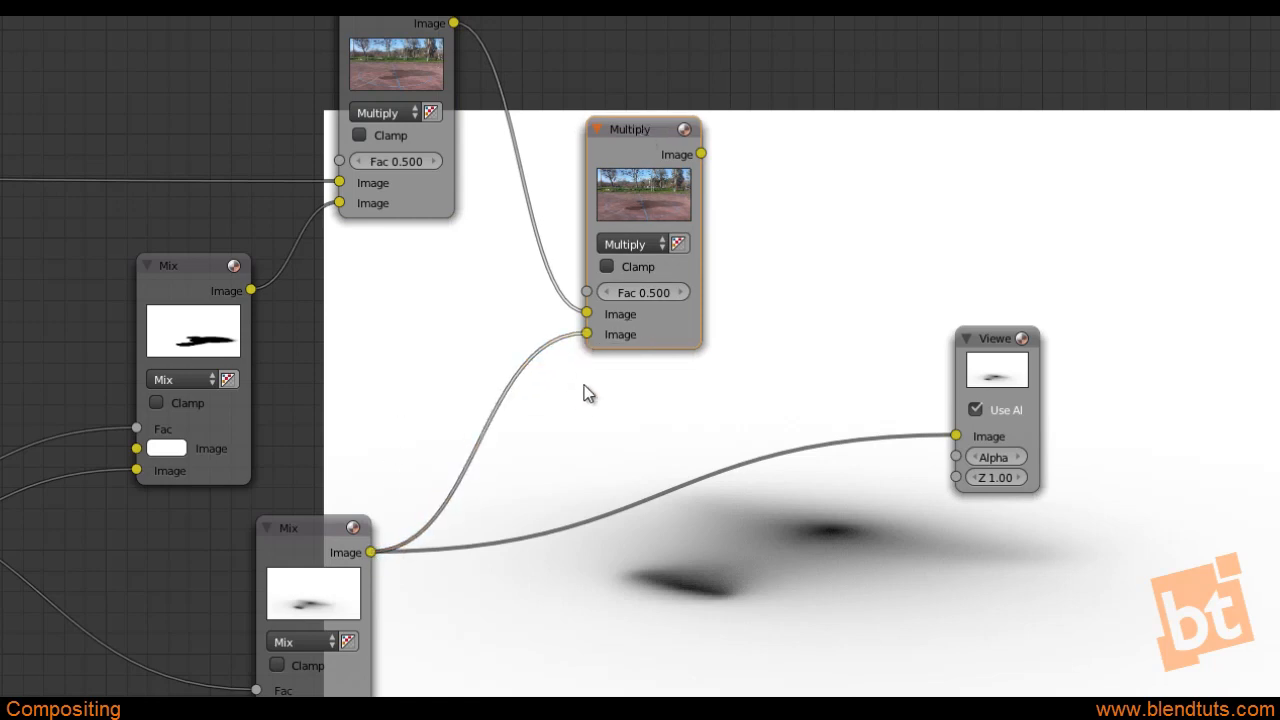
{"action": "left_click", "coordinate": [638, 127], "text": "ctrl+shift"}
{"action": "middle_click_drag", "start_coordinate": [638, 127], "coordinate": [456, 160]}
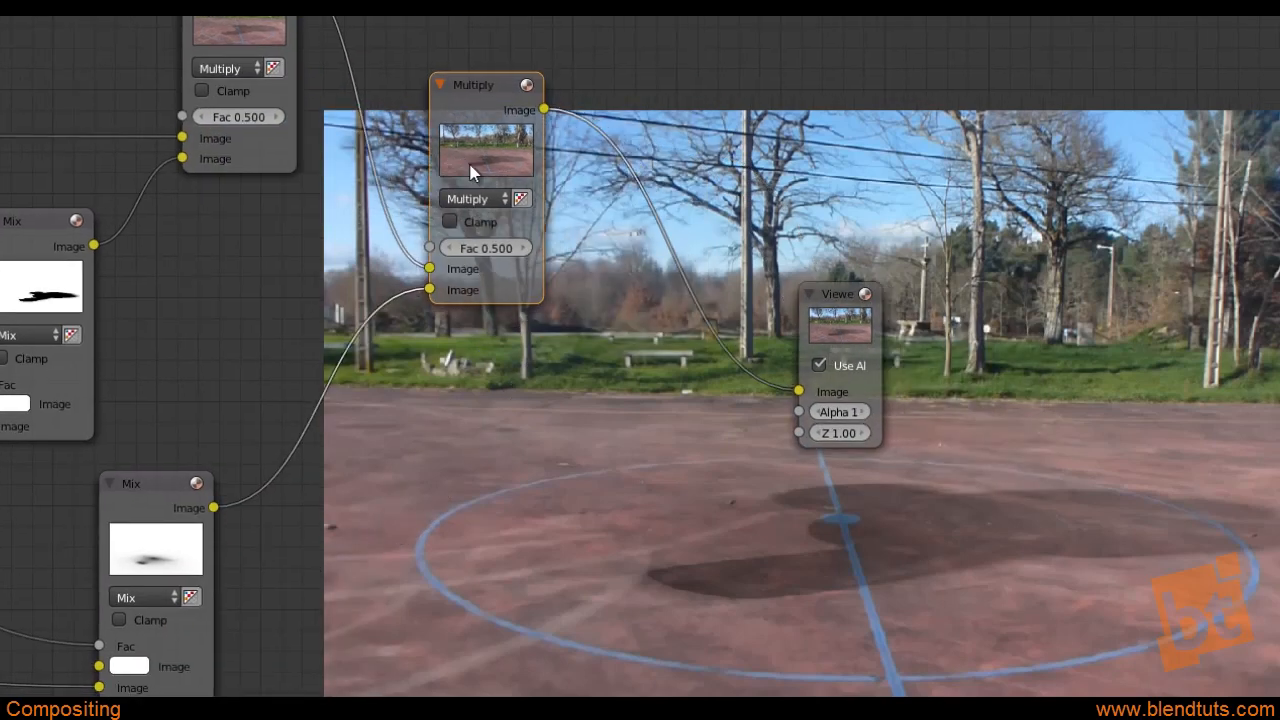
Set the AO Multiply node's factor to 0.83 and the shadow Multiply node's factor to 0.62
{"action": "left_click", "coordinate": [481, 249]}
{"action": "type", "text": "1.1"}
{"action": "key", "text": "Return"}
{"action": "key", "text": "ctrl+z"}
{"action": "left_click_drag", "start_coordinate": [476, 253], "coordinate": [550, 253], "text": "ctrl"}
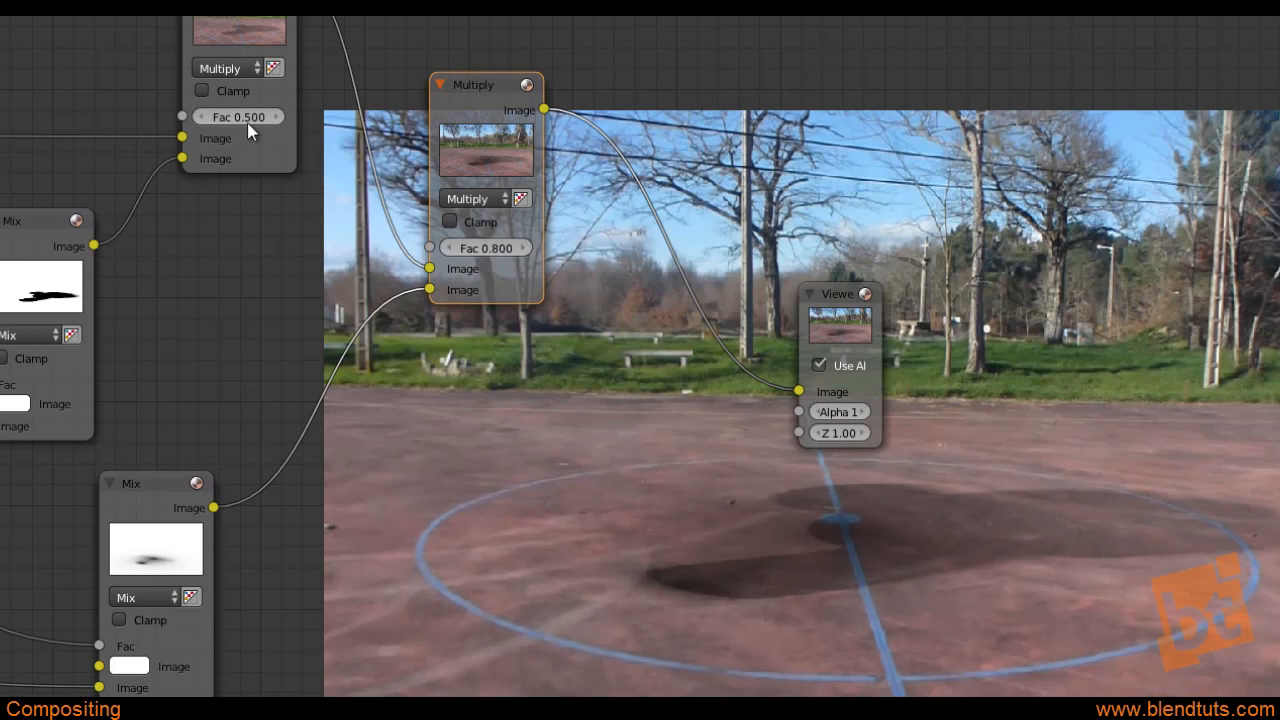
{"action": "left_click_drag", "start_coordinate": [251, 123], "coordinate": [237, 130], "text": "ctrl"}
{"action": "mouse_move", "coordinate": [486, 251]}
{"action": "left_mouse_down", "text": "ctrl"}
{"action": "mouse_move", "coordinate": [486, 263]}
{"action": "mouse_move", "coordinate": [498, 254]}
{"action": "left_mouse_up", "text": "ctrl"}
{"action": "left_click_drag", "start_coordinate": [231, 122], "coordinate": [251, 145]}
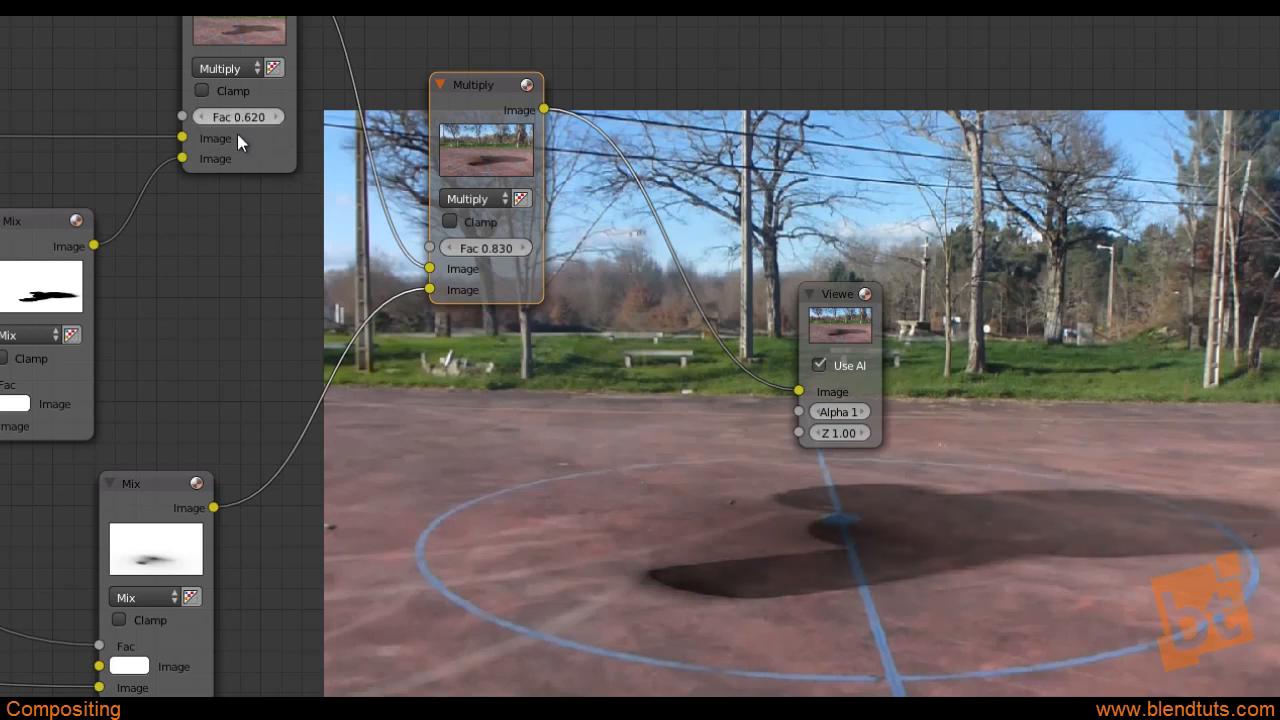
Move the Viewer and Composite nodes farther away from the Multiply nodes to make room for another node
{"action": "scroll", "coordinate": [481, 389], "scroll_direction": "down", "scroll_amount": 2}
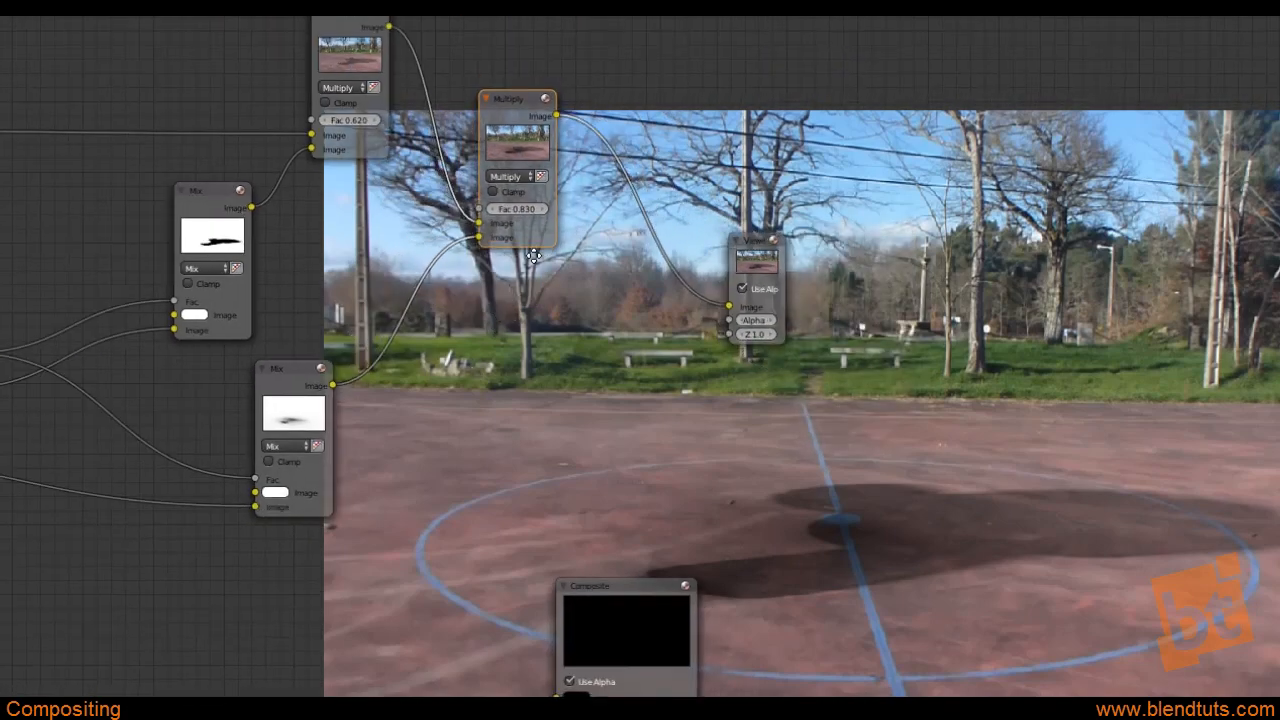
{"action": "middle_click_drag", "start_coordinate": [508, 284], "coordinate": [543, 227]}
{"action": "left_click_drag", "start_coordinate": [818, 189], "coordinate": [1068, 187]}
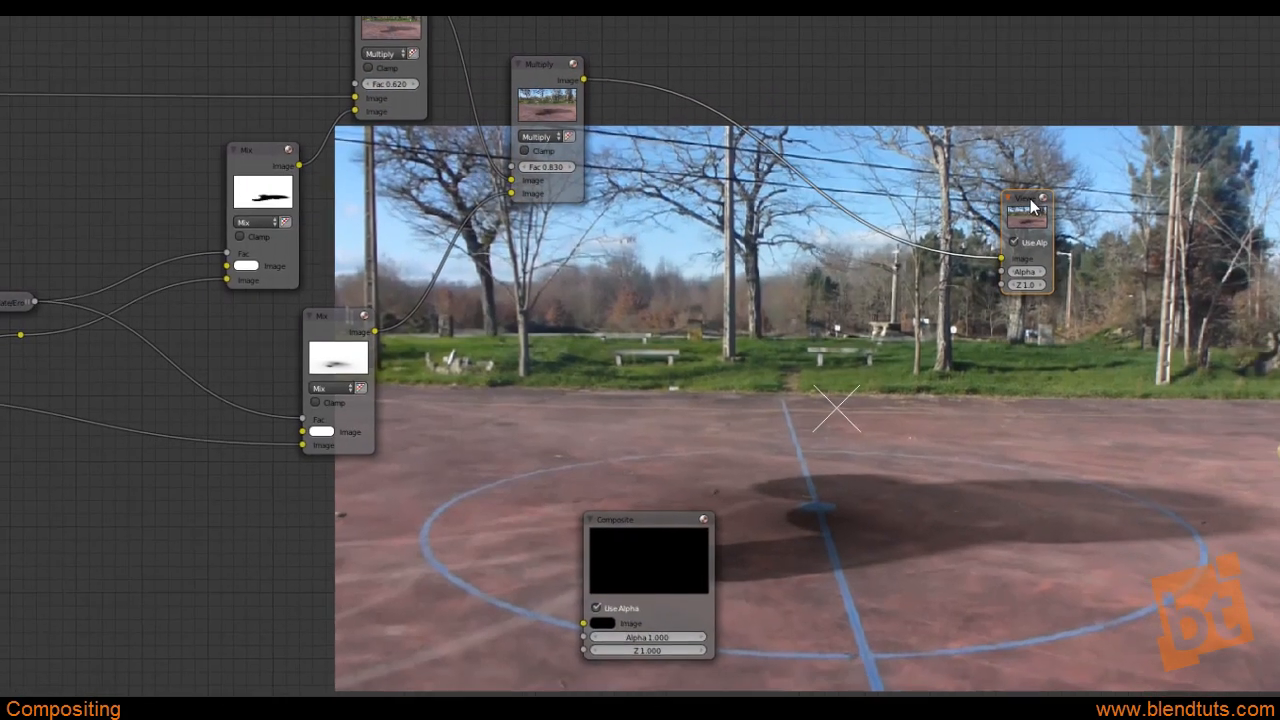
{"action": "middle_click_drag", "start_coordinate": [585, 306], "coordinate": [724, 214]}
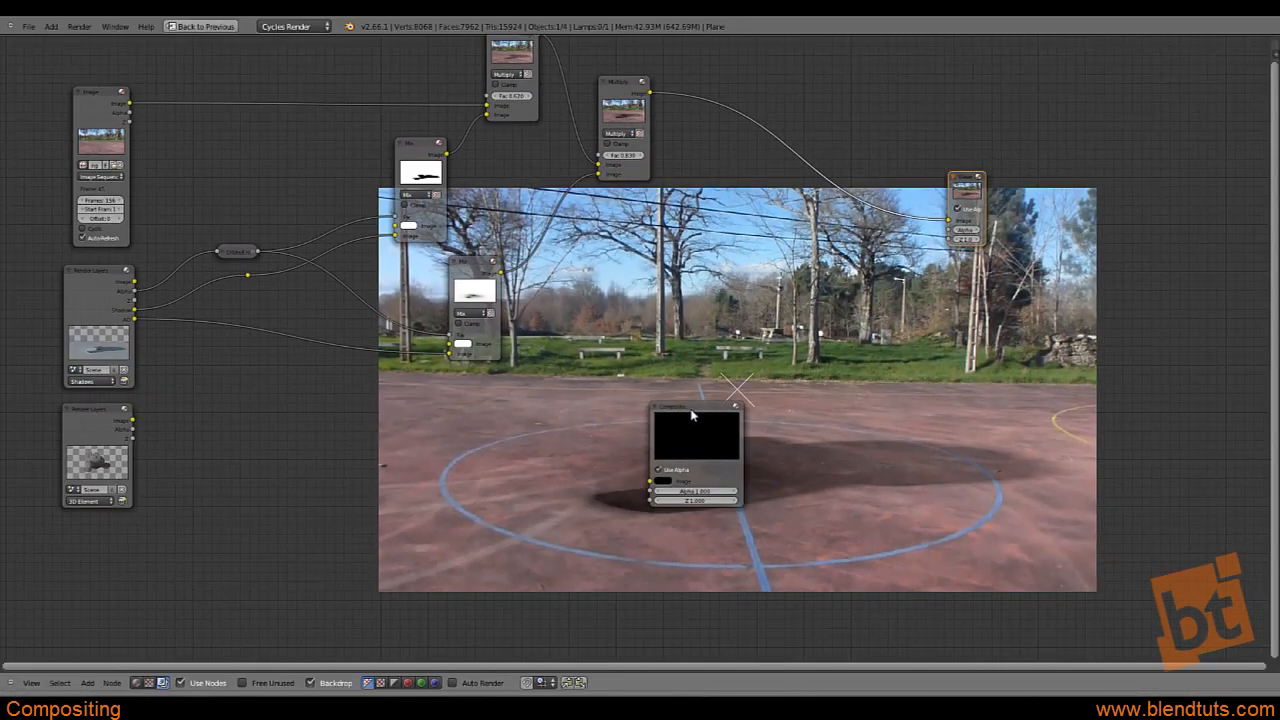
{"action": "left_click_drag", "start_coordinate": [692, 415], "coordinate": [1062, 259]}
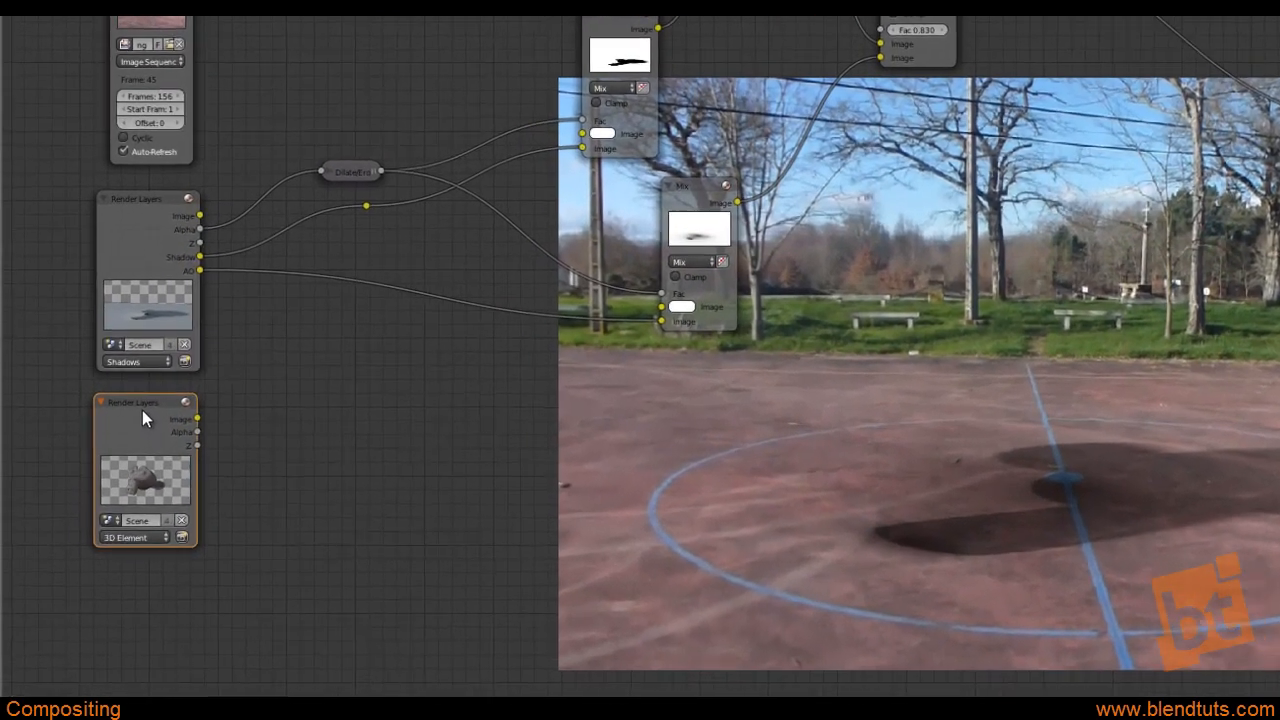
Preview the 3D Element render layer in the Viewer, and place a duplicate of the AO Multiply node on its link
{"action": "left_click", "coordinate": [95, 421], "text": "ctrl+shift"}
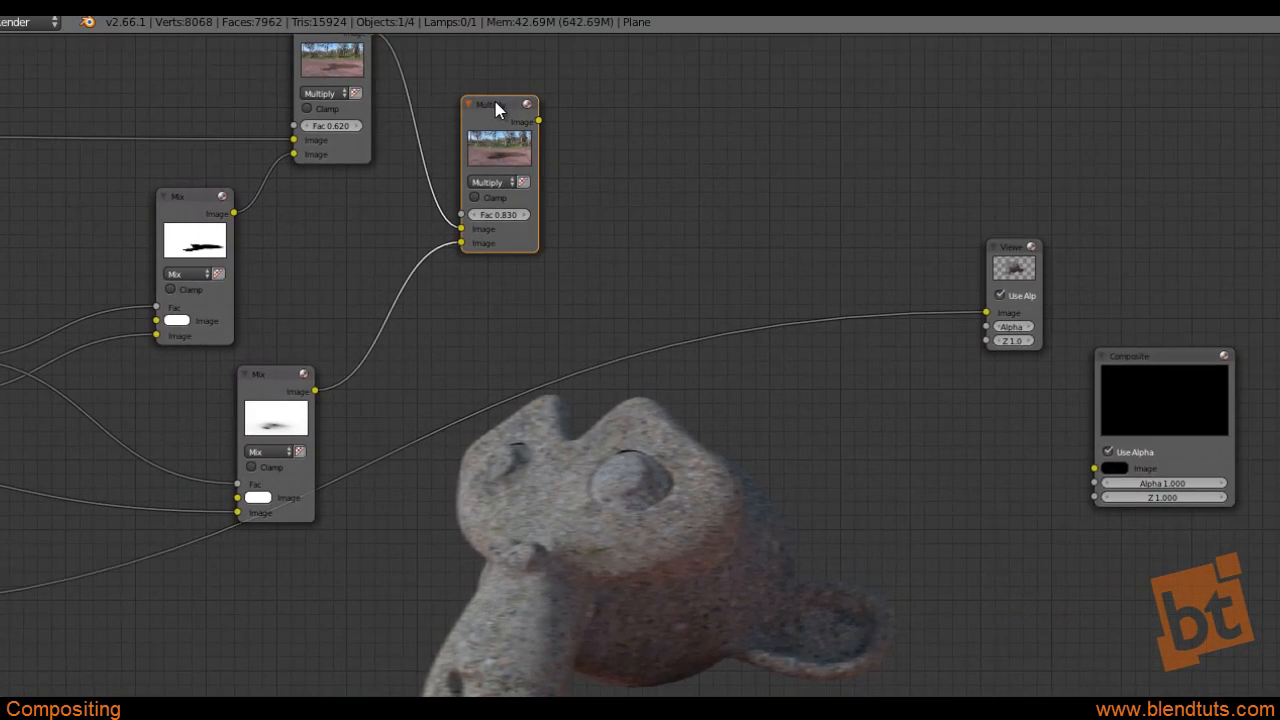
{"action": "left_click", "coordinate": [515, 125]}
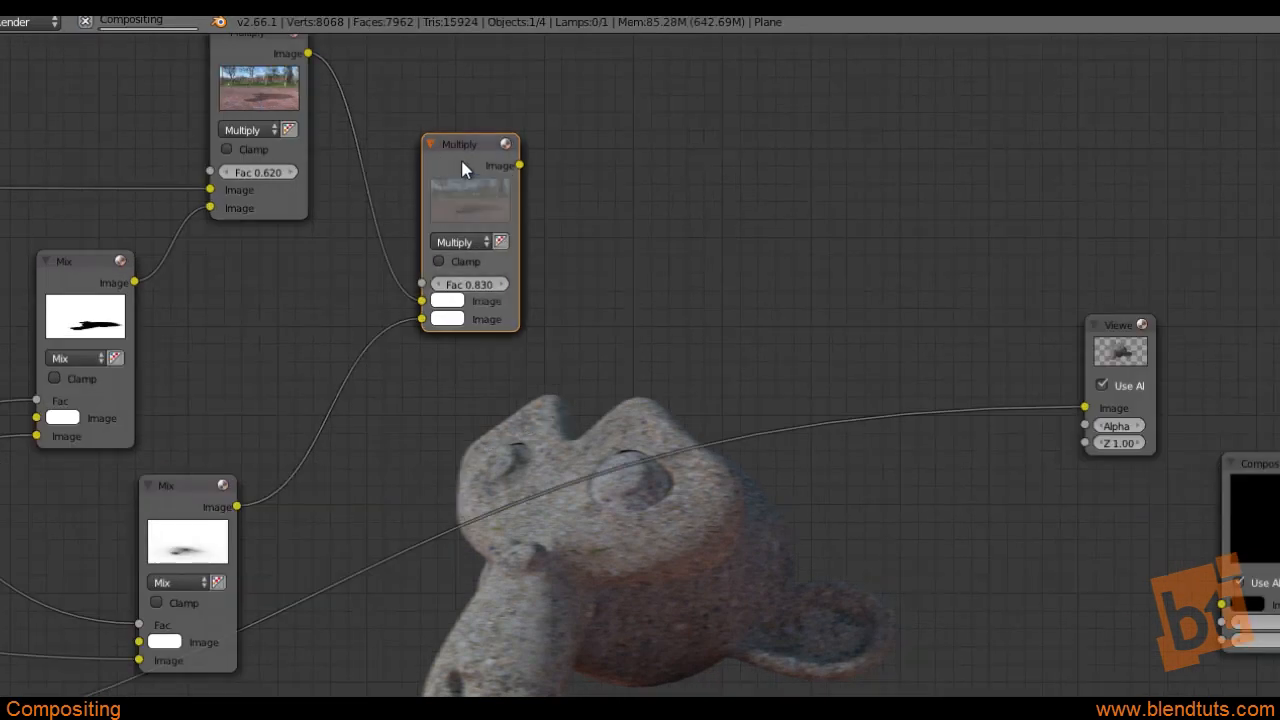
{"action": "key", "text": "shift+d"}
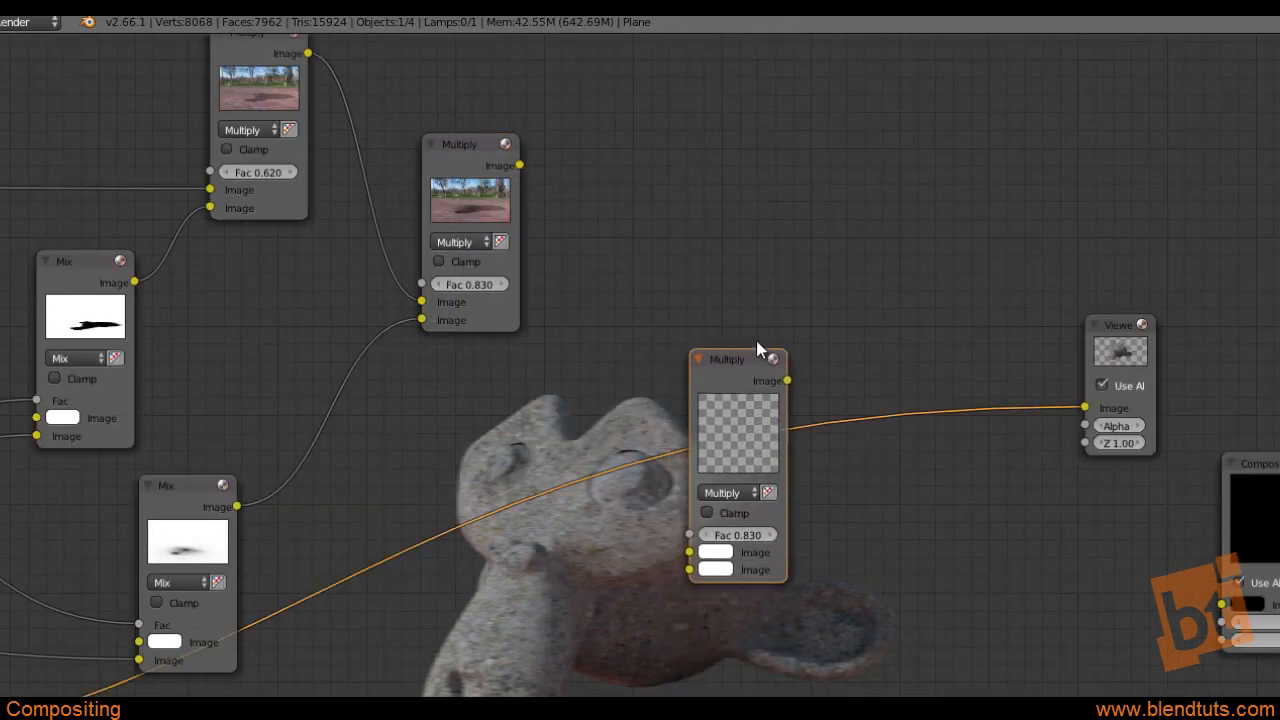
{"action": "left_click", "coordinate": [731, 333]}
{"action": "middle_click_drag", "start_coordinate": [675, 456], "coordinate": [684, 450]}
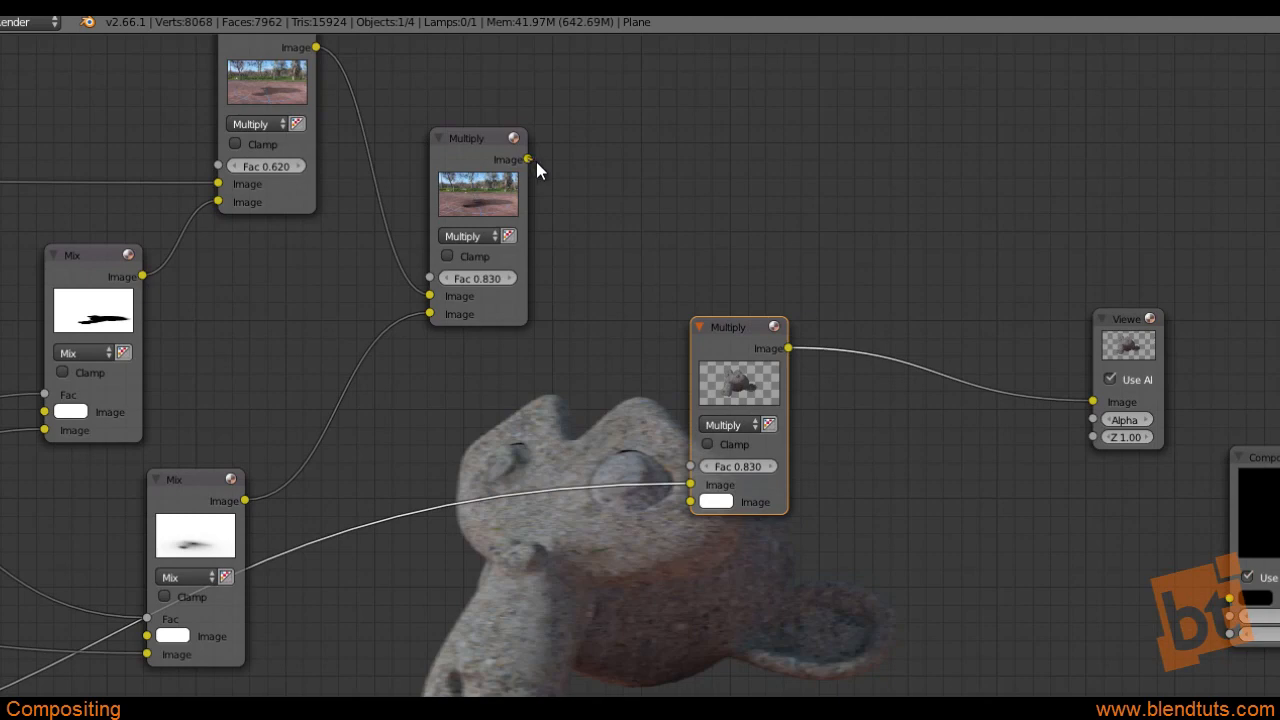
Connect the AO Multiply output to the new Multiply node's first image input, with the 3D Element image in the second
{"action": "left_click_drag", "start_coordinate": [572, 250], "coordinate": [690, 484]}
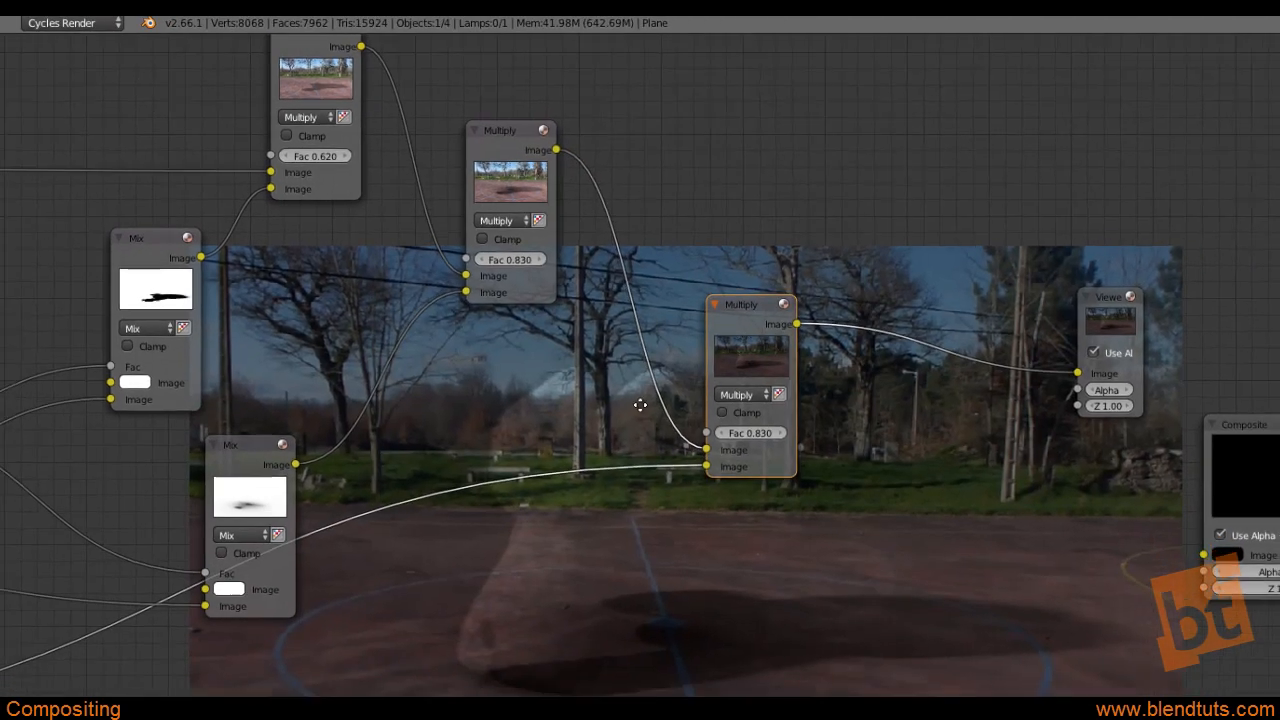
{"action": "middle_click_drag", "start_coordinate": [620, 438], "coordinate": [802, 302]}
{"action": "scroll", "coordinate": [802, 302], "scroll_direction": "down", "scroll_amount": 2}
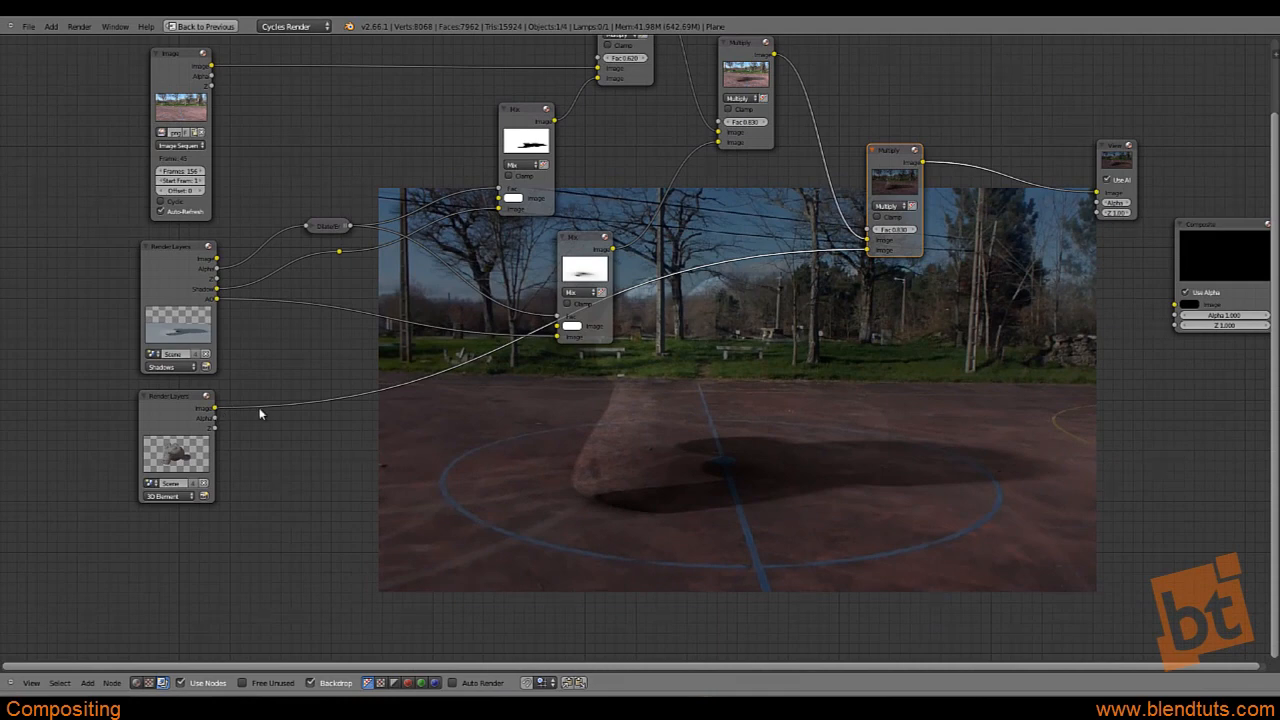
{"action": "left_click_drag", "start_coordinate": [214, 409], "coordinate": [872, 251]}
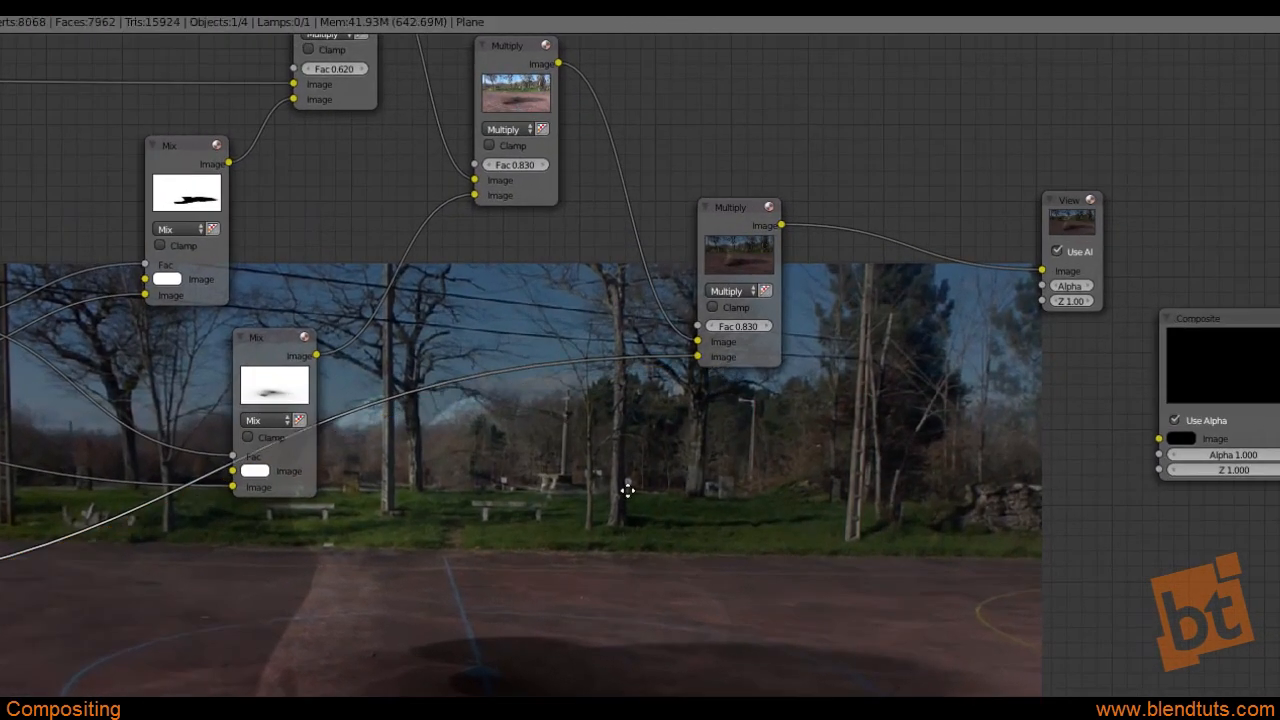
{"action": "middle_click_drag", "start_coordinate": [627, 490], "coordinate": [352, 591]}
{"action": "scroll", "coordinate": [360, 570], "scroll_direction": "up", "scroll_amount": 2}
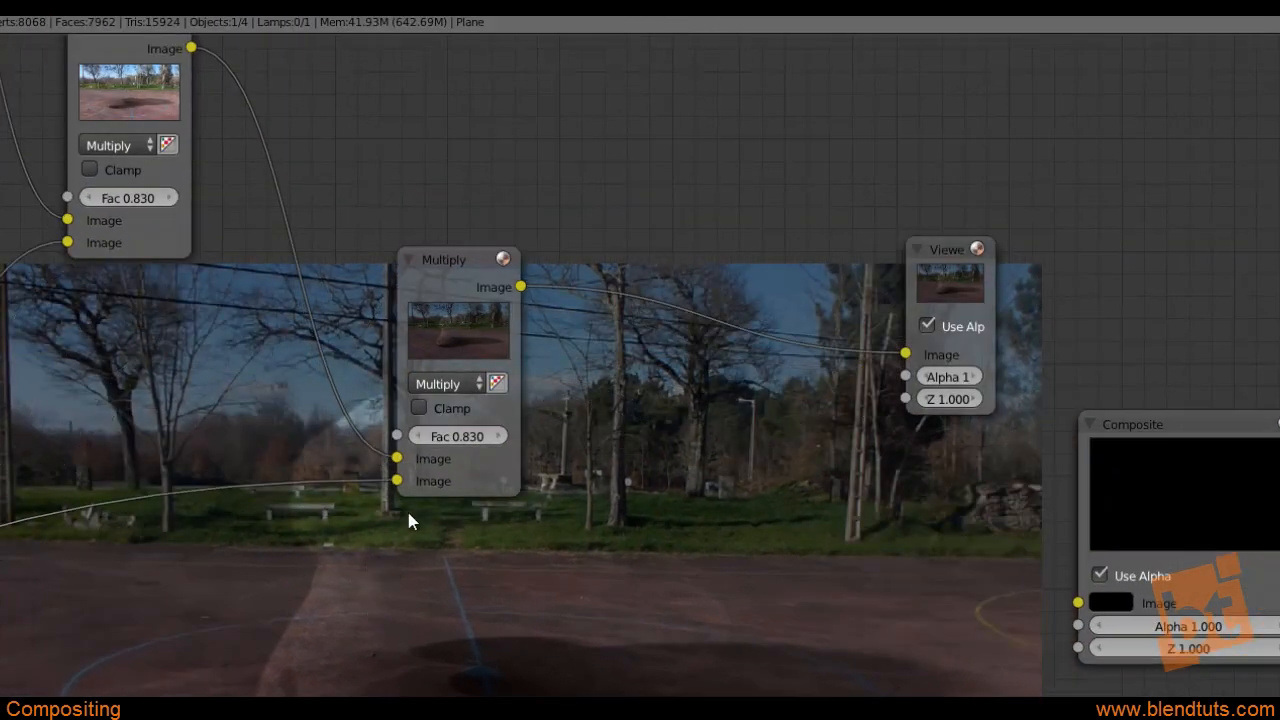
Switch the newly added Multiply node to Mix blending, include the second image's alpha, and set its factor to 1
{"action": "left_click", "coordinate": [461, 386]}
{"action": "left_click", "coordinate": [450, 405]}
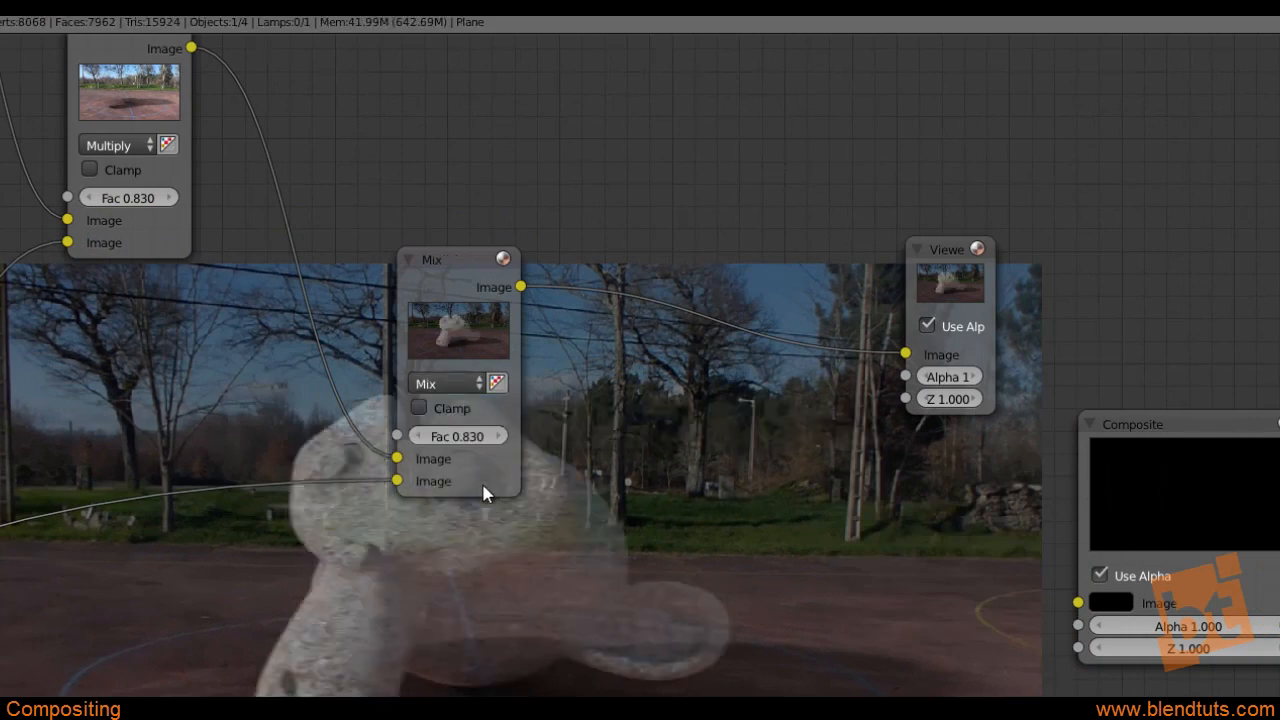
{"action": "left_click", "coordinate": [497, 382]}
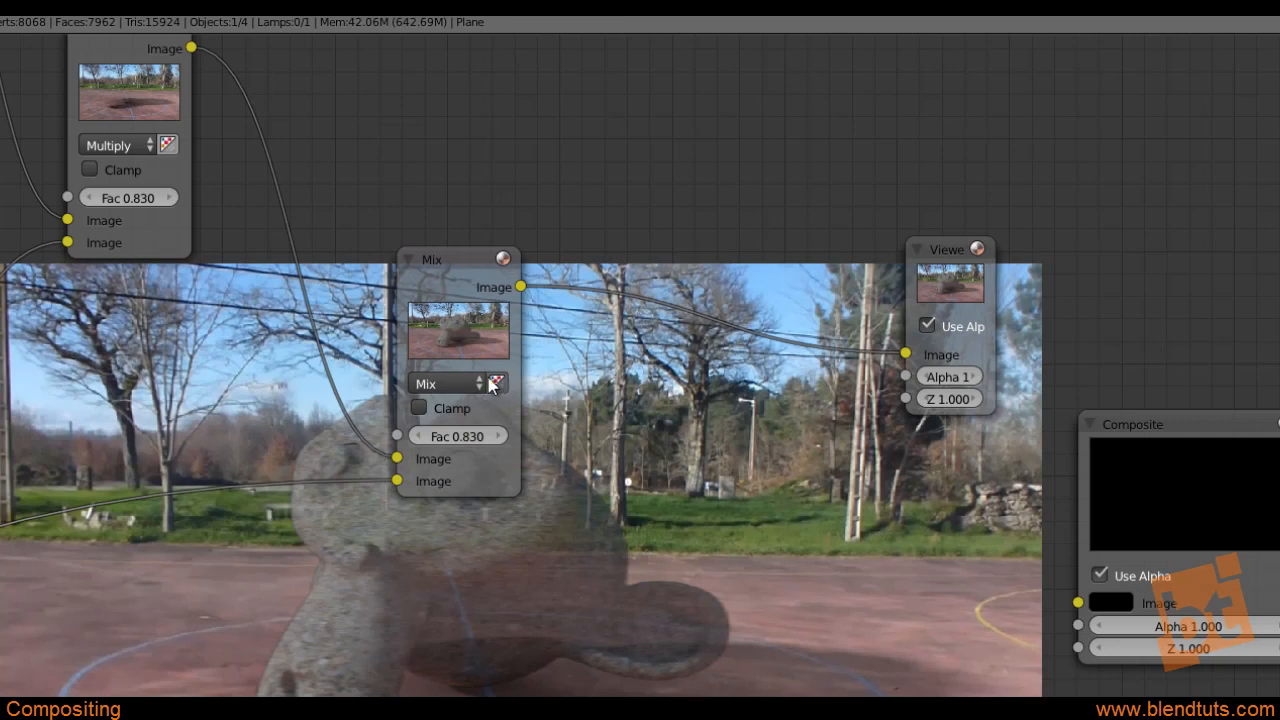
{"action": "left_click", "coordinate": [457, 437]}
{"action": "type", "text": "1"}
{"action": "key", "text": "Return"}
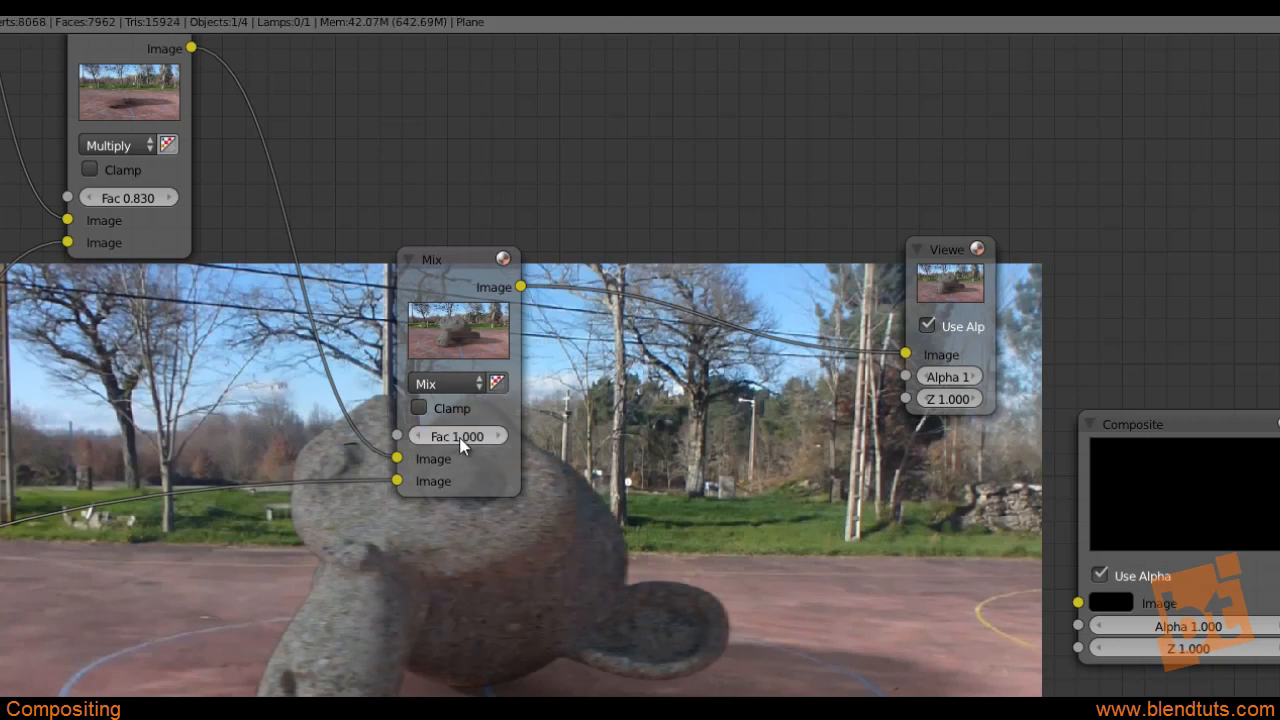
Examine the edges of Suzanne against the footage in the enlarged backdrop
{"action": "middle_click_drag", "start_coordinate": [494, 565], "coordinate": [189, 488]}
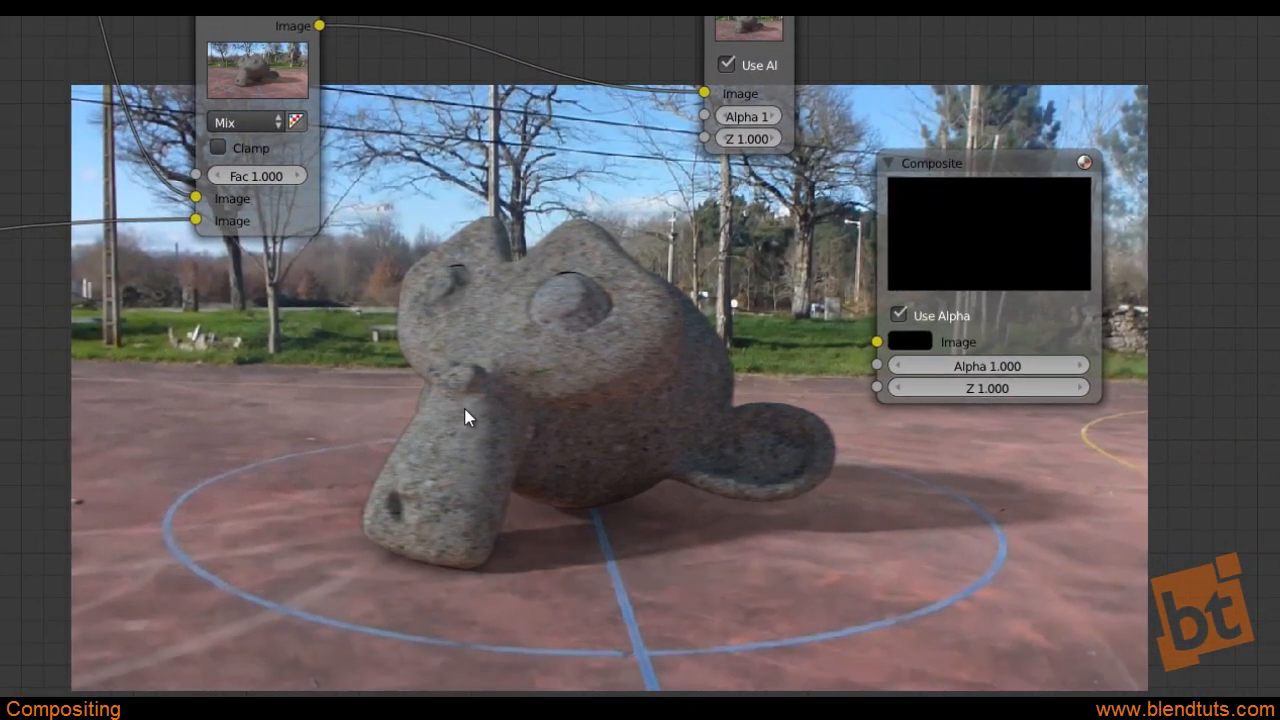
{"action": "key", "text": "v"}
{"action": "key", "text": "alt+v"}
{"action": "key", "text": "alt+v"}
{"action": "key", "text": "alt+v"}
{"action": "key", "text": "alt+v"}
{"action": "key", "text": "alt+v"}
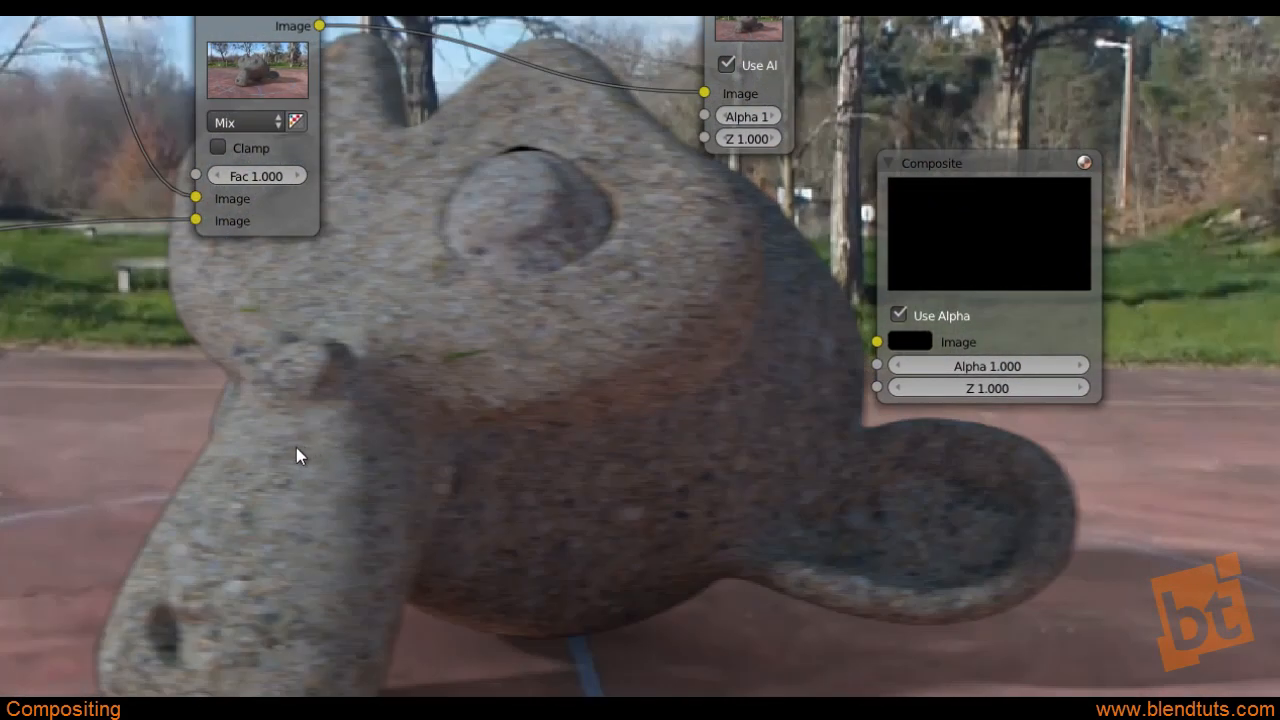
{"action": "middle_click_drag", "start_coordinate": [271, 413], "coordinate": [474, 484]}
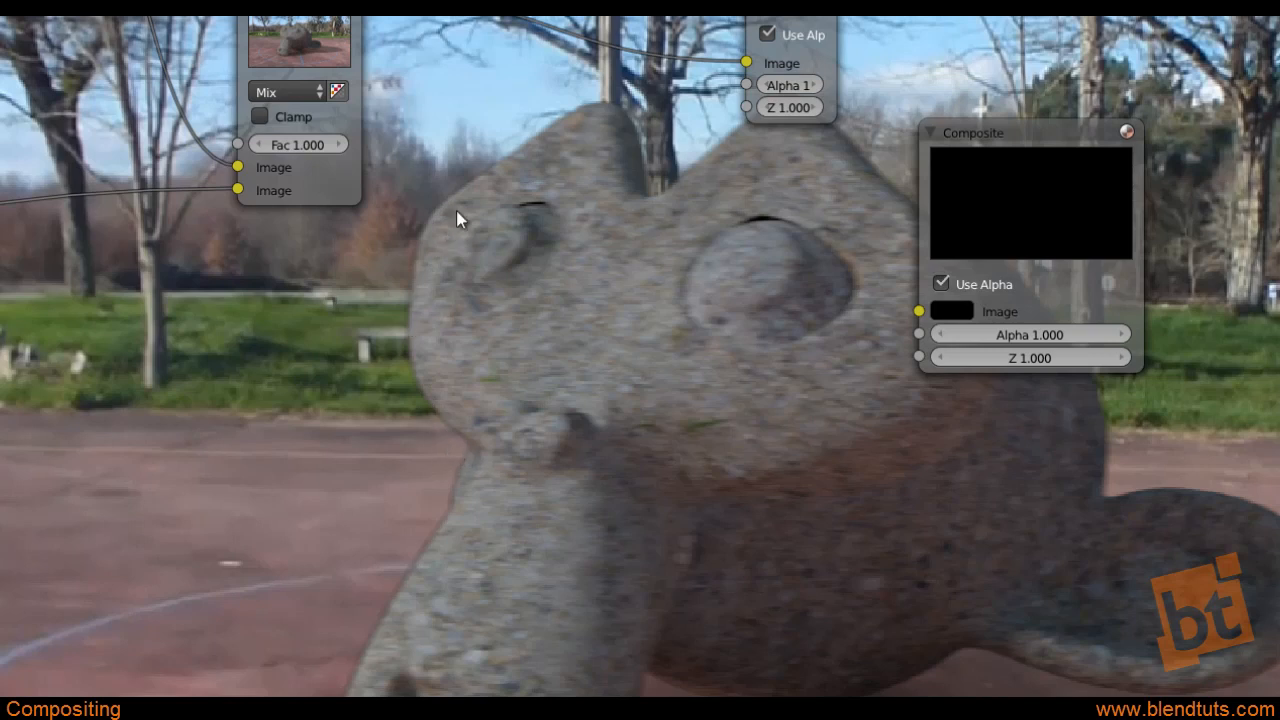
Replace the Mix node that combines the 3D element with the footage with an Alpha Over node
{"action": "left_click", "coordinate": [301, 4]}
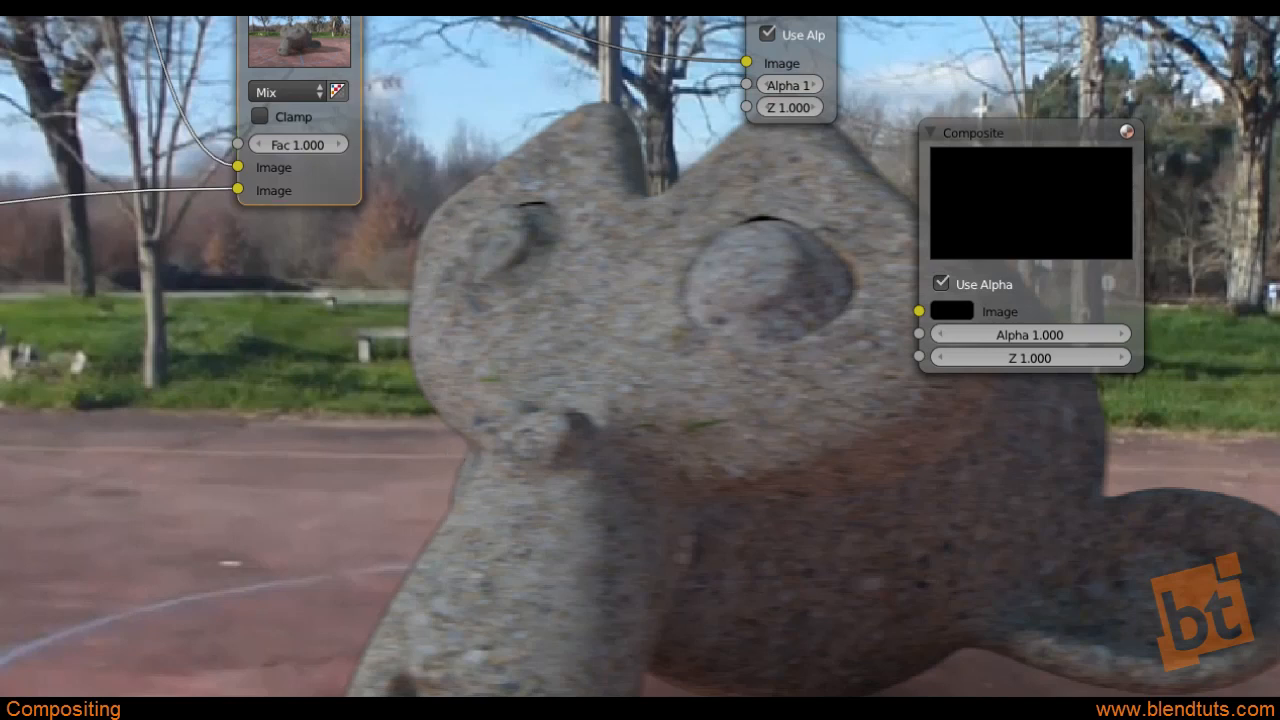
{"action": "middle_click_drag", "start_coordinate": [301, 2], "coordinate": [355, 31]}
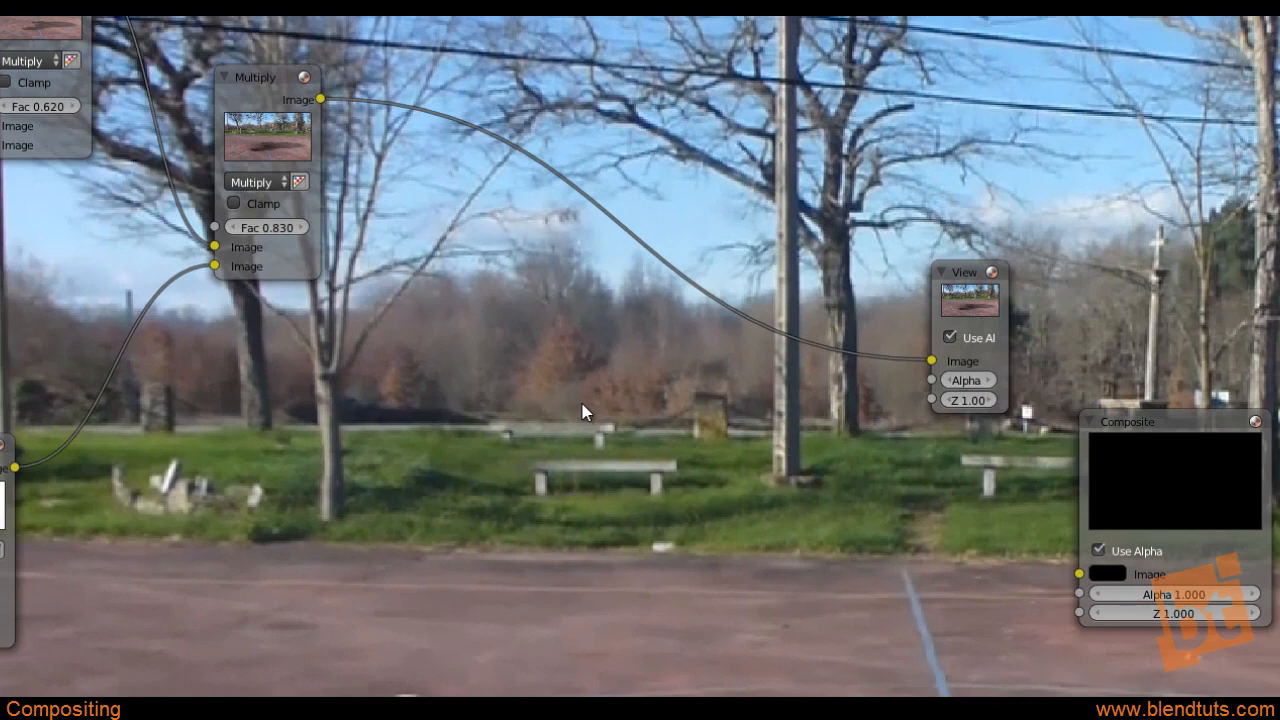
{"action": "key", "text": "shift+a"}
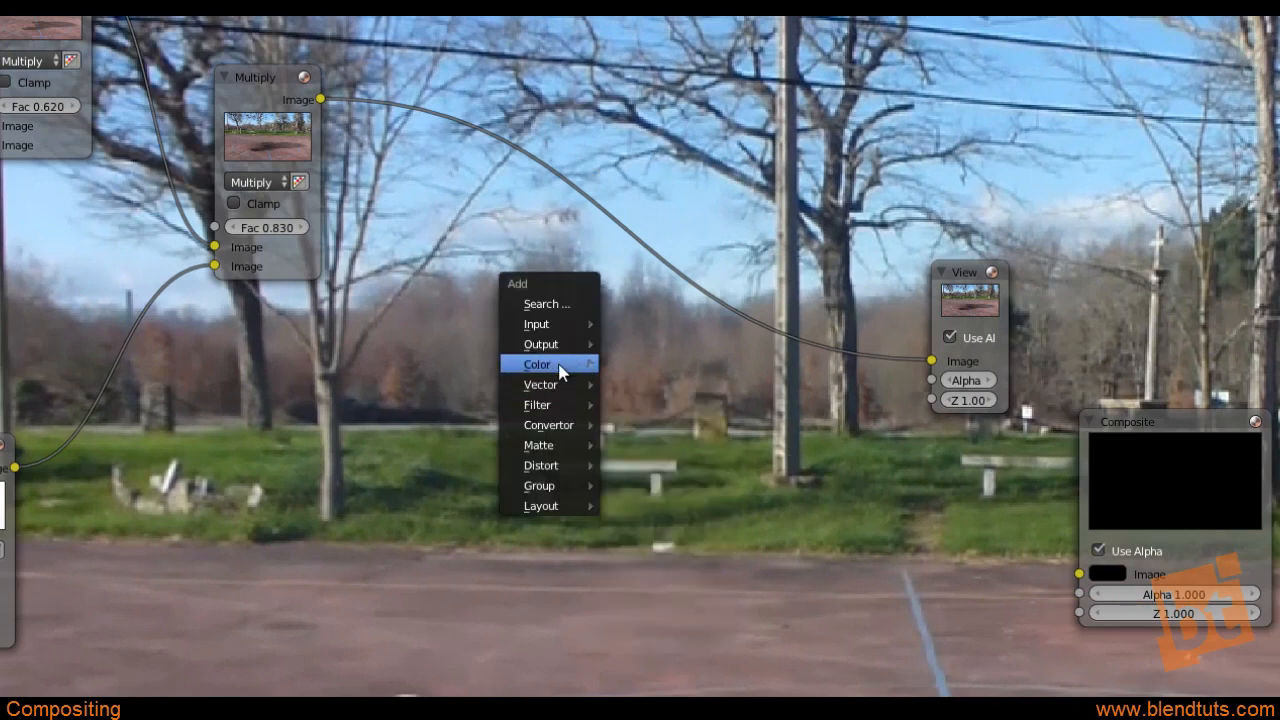
{"action": "mouse_move", "coordinate": [560, 365]}
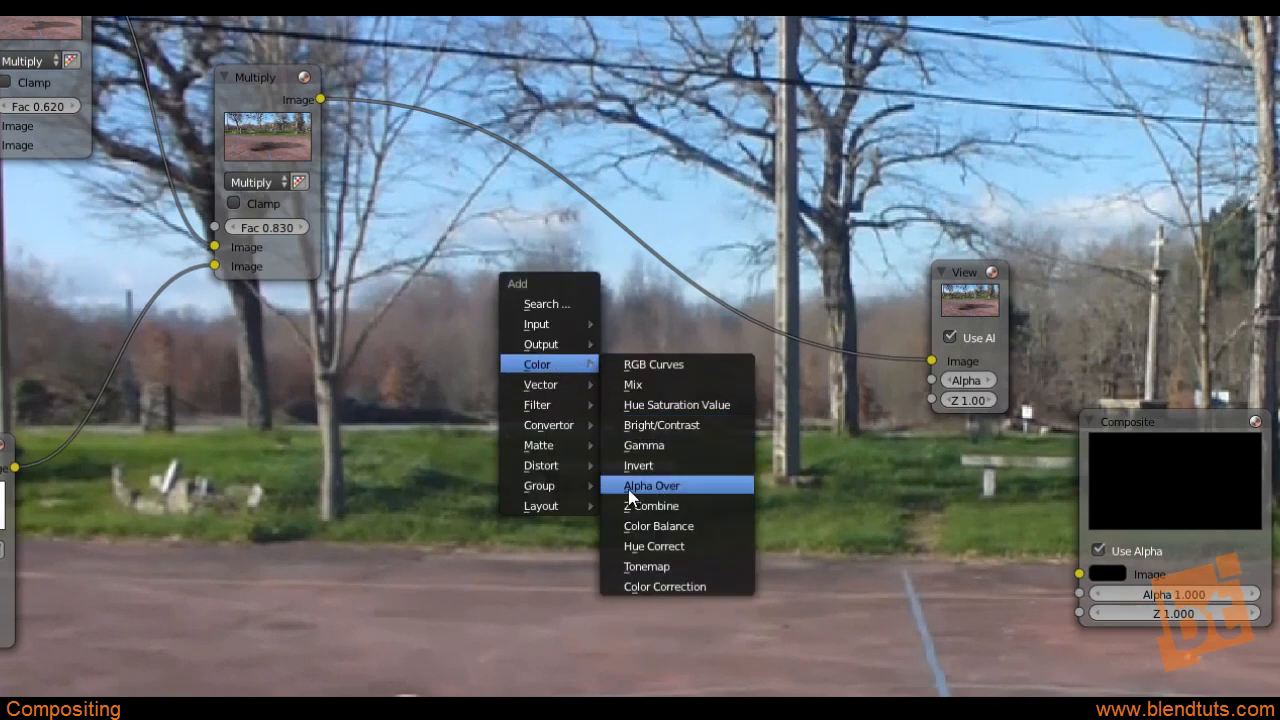
{"action": "left_click", "coordinate": [710, 483]}
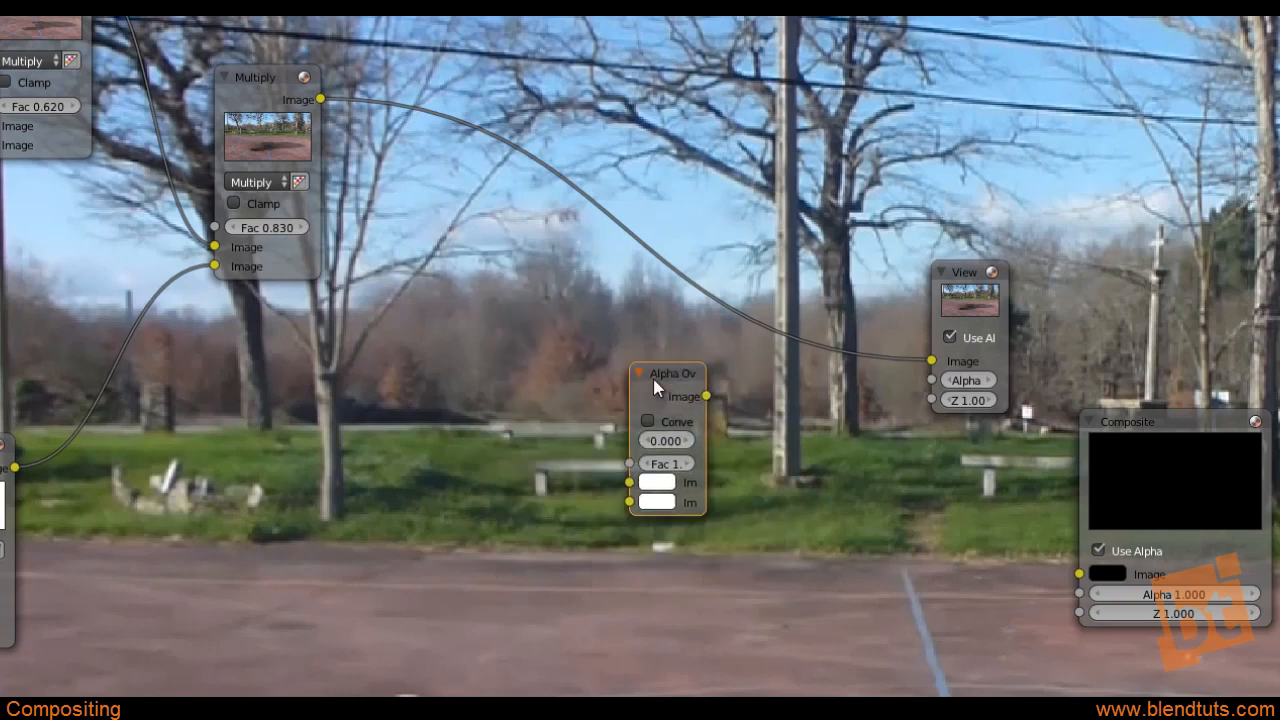
{"action": "left_click", "coordinate": [645, 379]}
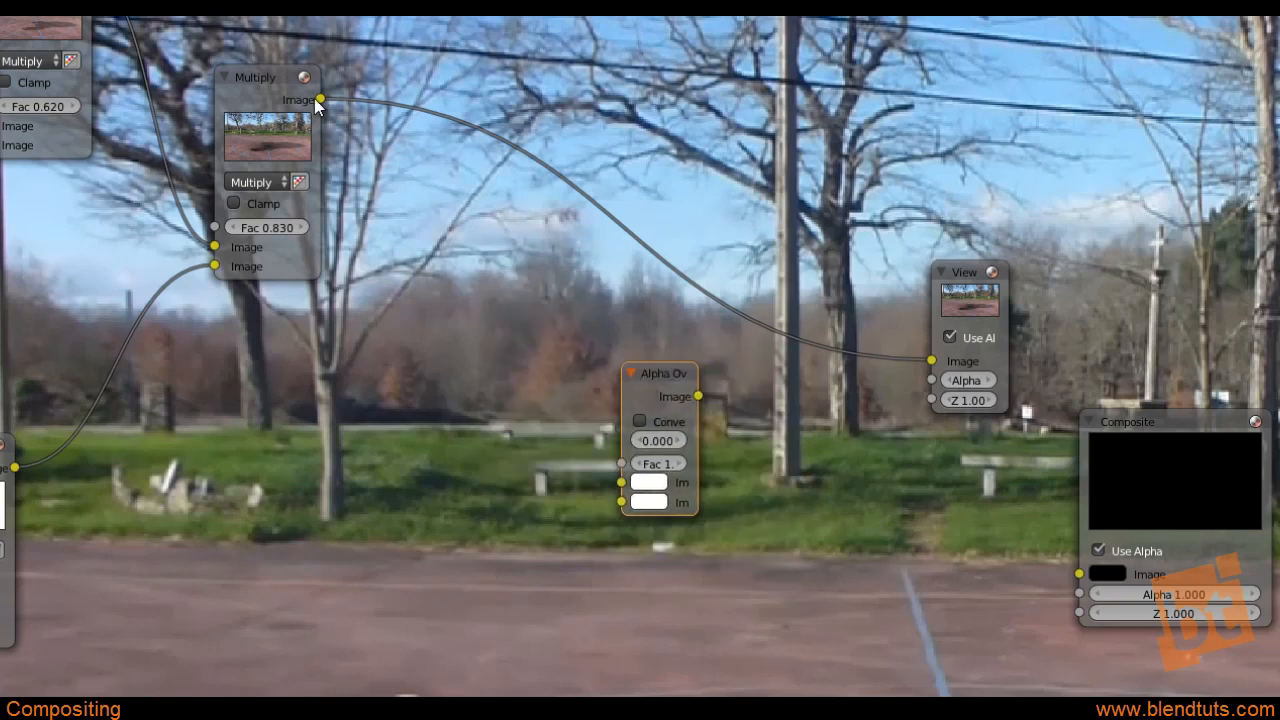
Connect the AO Multiply output and the 3D Element image to Alpha Over's first and second image inputs, and preview it in the Viewer
{"action": "left_click_drag", "start_coordinate": [322, 98], "coordinate": [621, 482]}
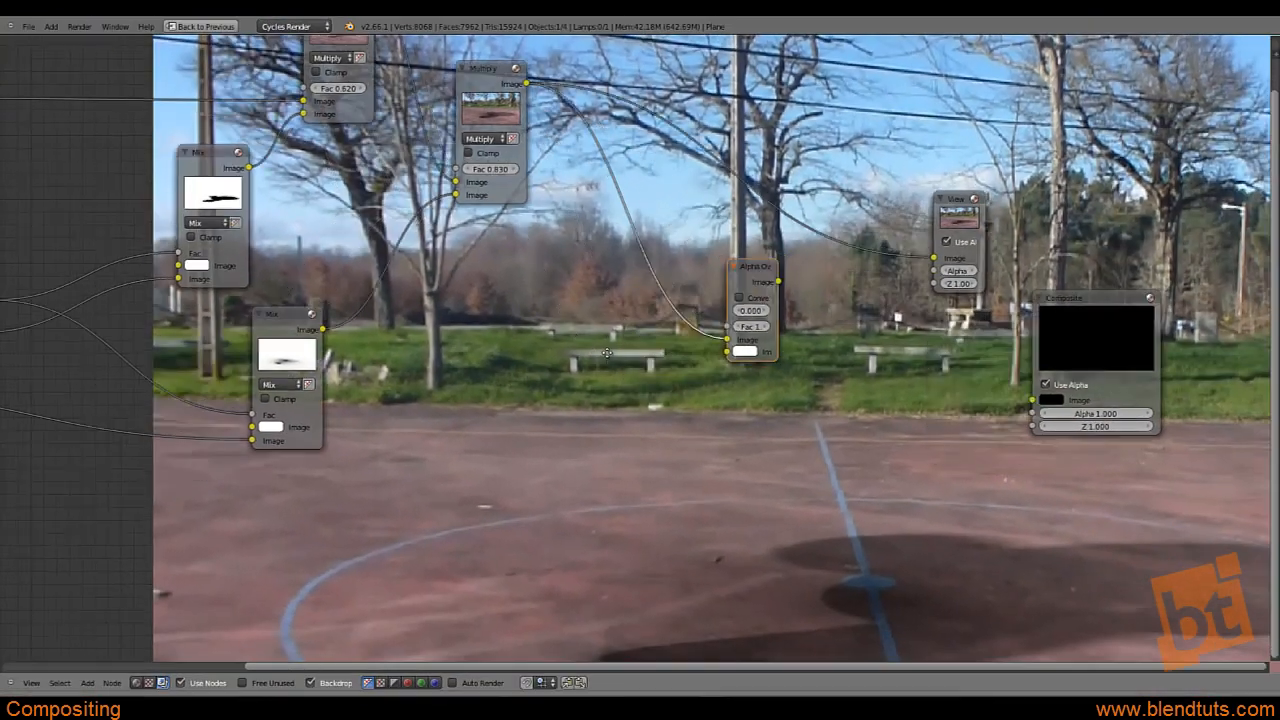
{"action": "scroll", "coordinate": [607, 353], "scroll_direction": "down", "scroll_amount": 2}
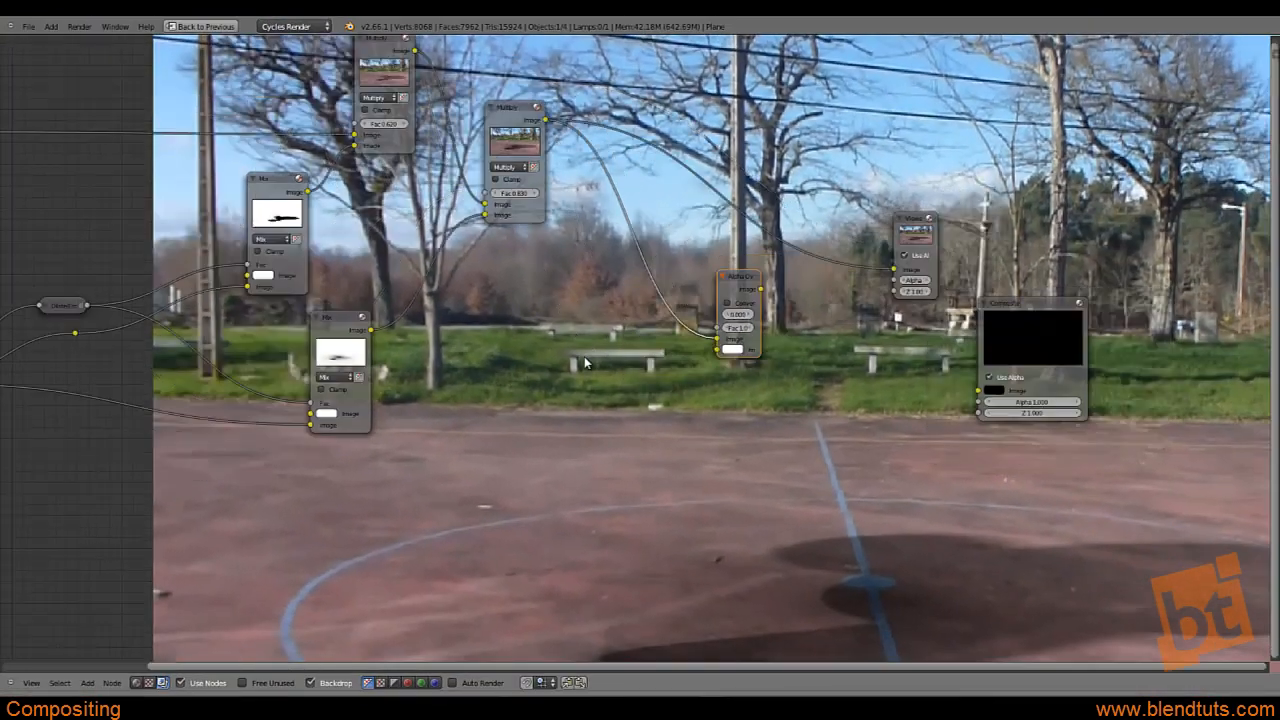
{"action": "middle_click_drag", "start_coordinate": [35, 485], "coordinate": [100, 465]}
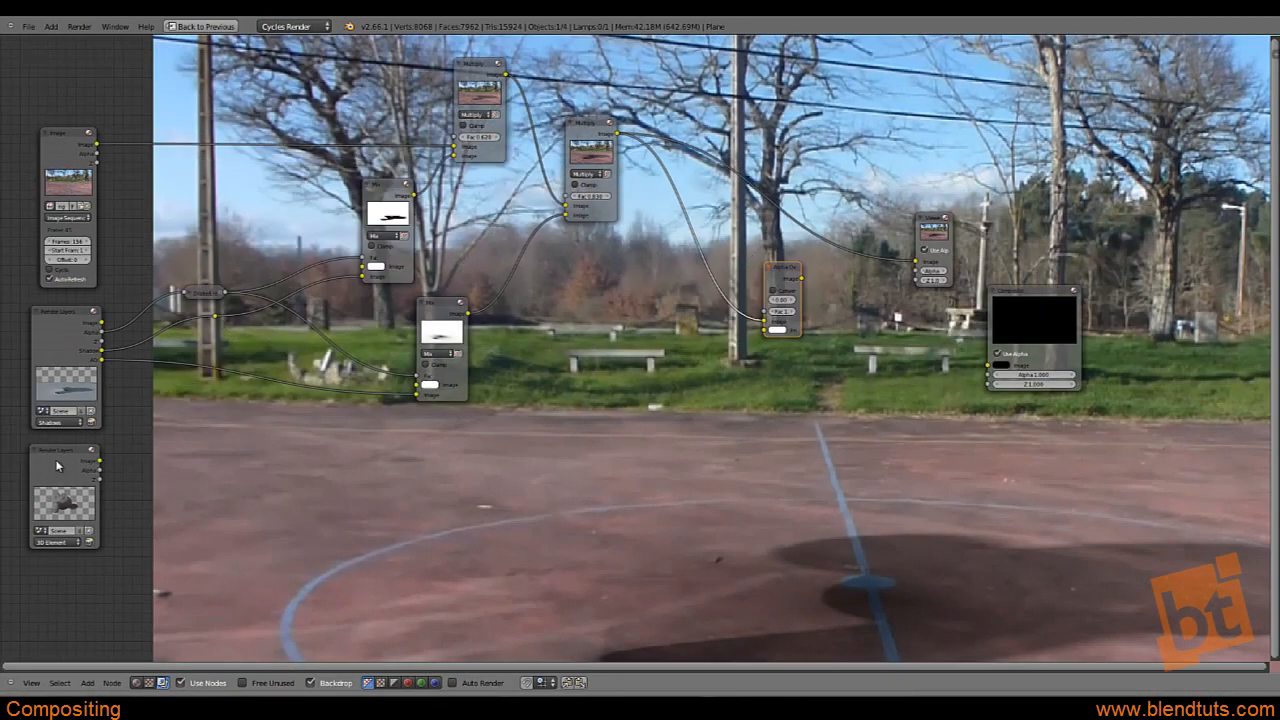
{"action": "left_click", "coordinate": [64, 460]}
{"action": "left_click_drag", "start_coordinate": [100, 463], "coordinate": [765, 330]}
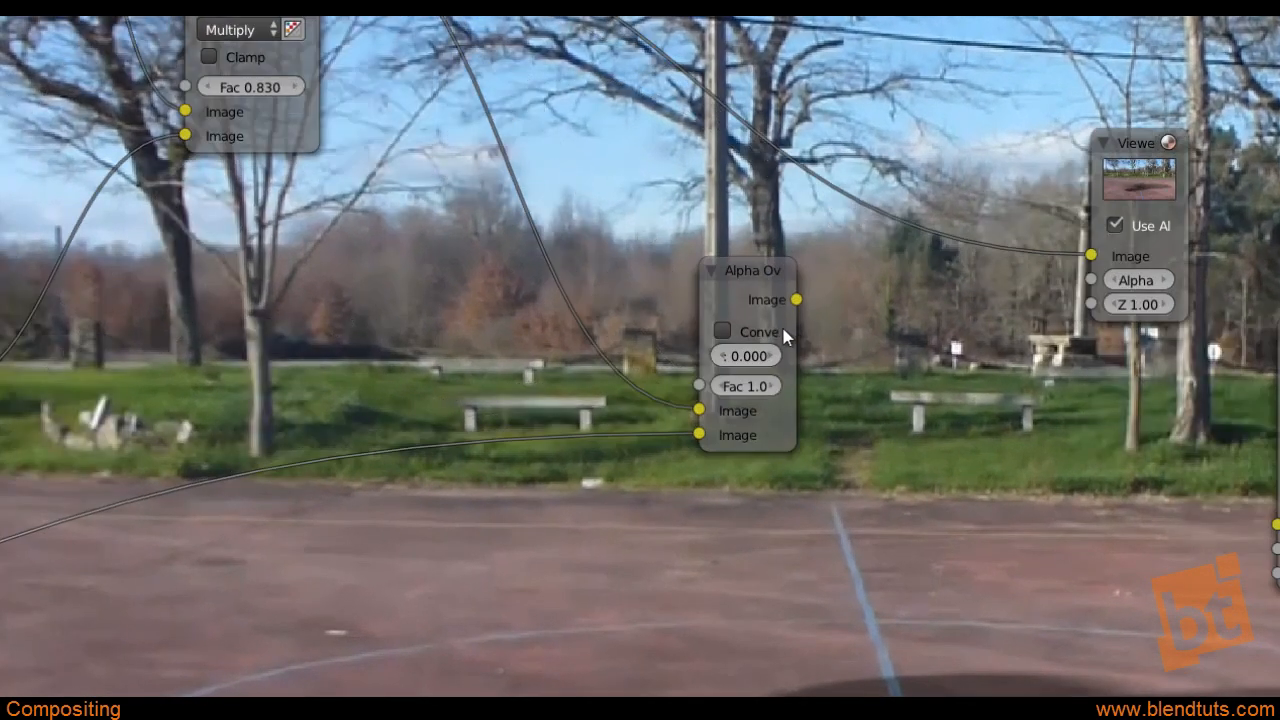
{"action": "left_click", "coordinate": [733, 247]}
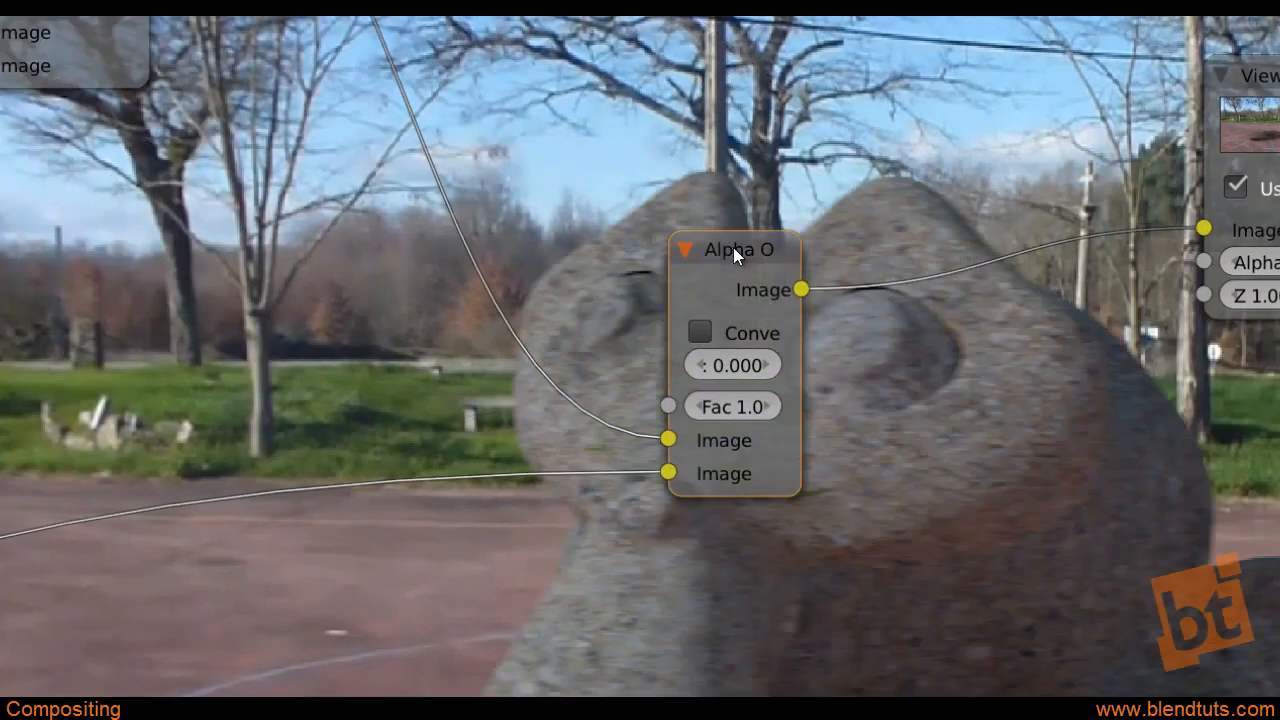
Examine Suzanne's edges and her overall integration with the footage in the Alpha Over result
{"action": "middle_click_drag", "start_coordinate": [733, 272], "coordinate": [864, 112]}
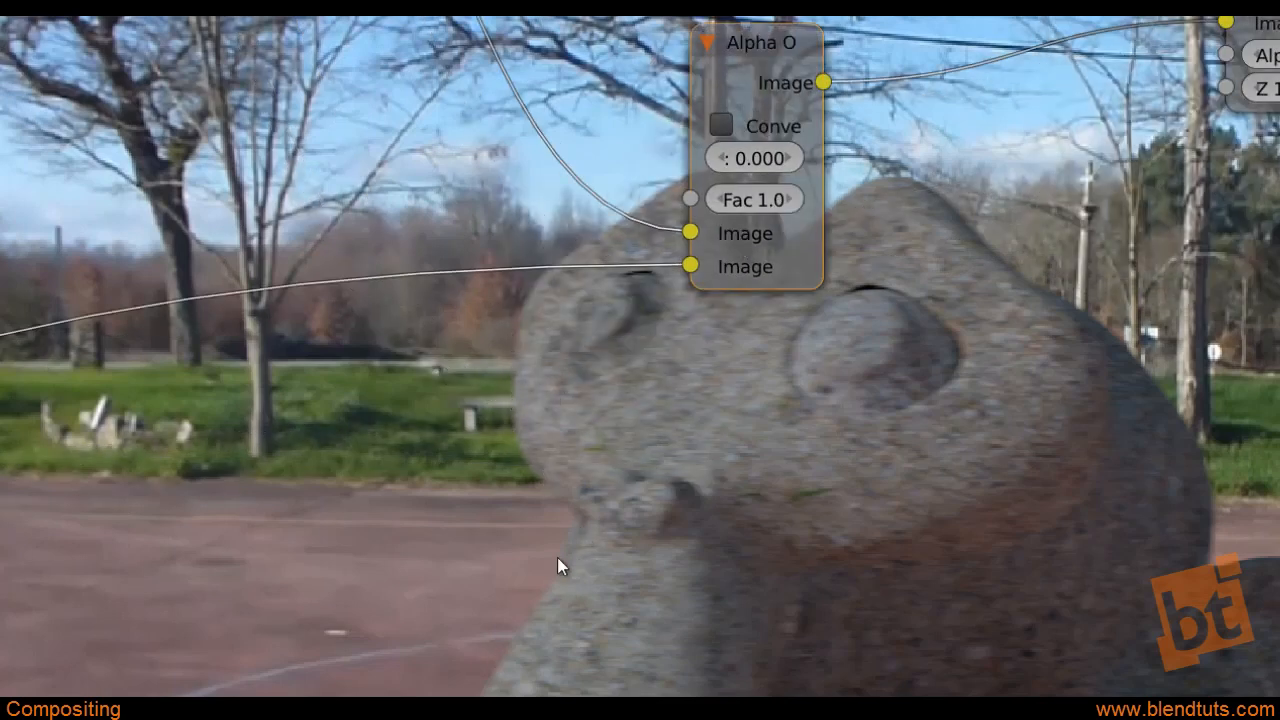
{"action": "scroll", "coordinate": [557, 557], "scroll_direction": "down", "scroll_amount": 2}
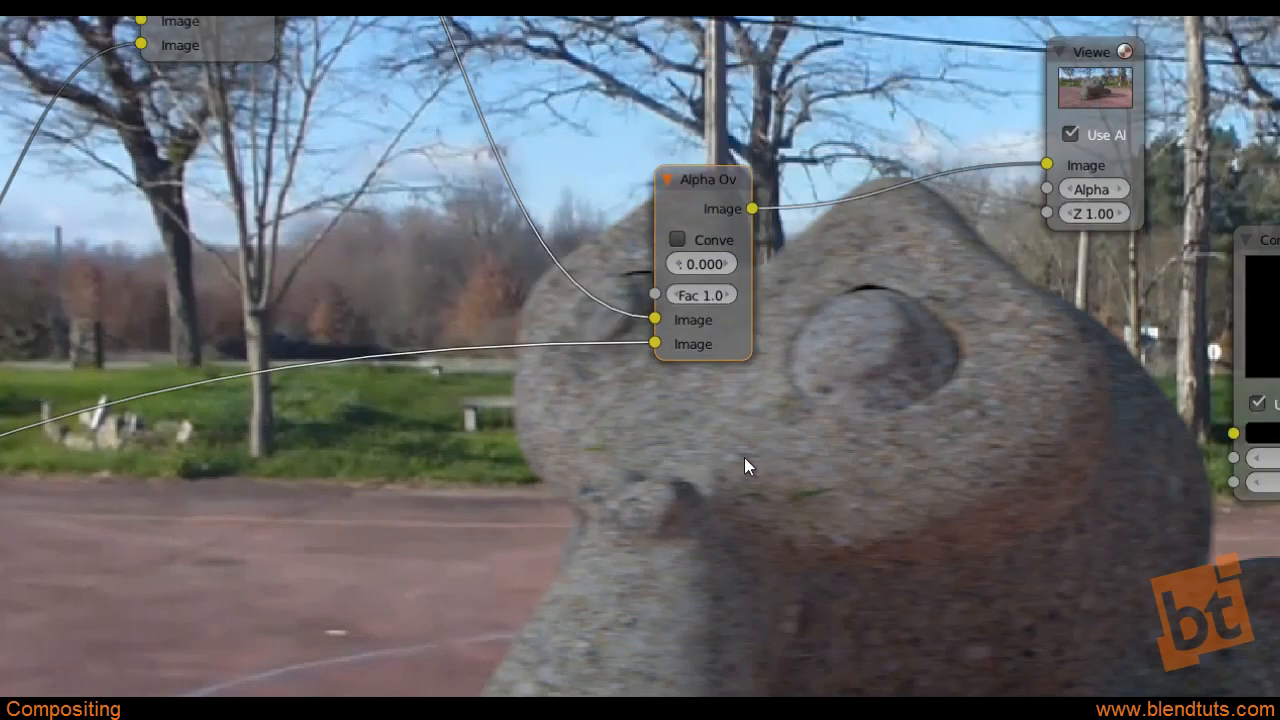
{"action": "key", "text": "v"}
{"action": "key", "text": "v"}
{"action": "key", "text": "v"}
{"action": "key", "text": "v"}
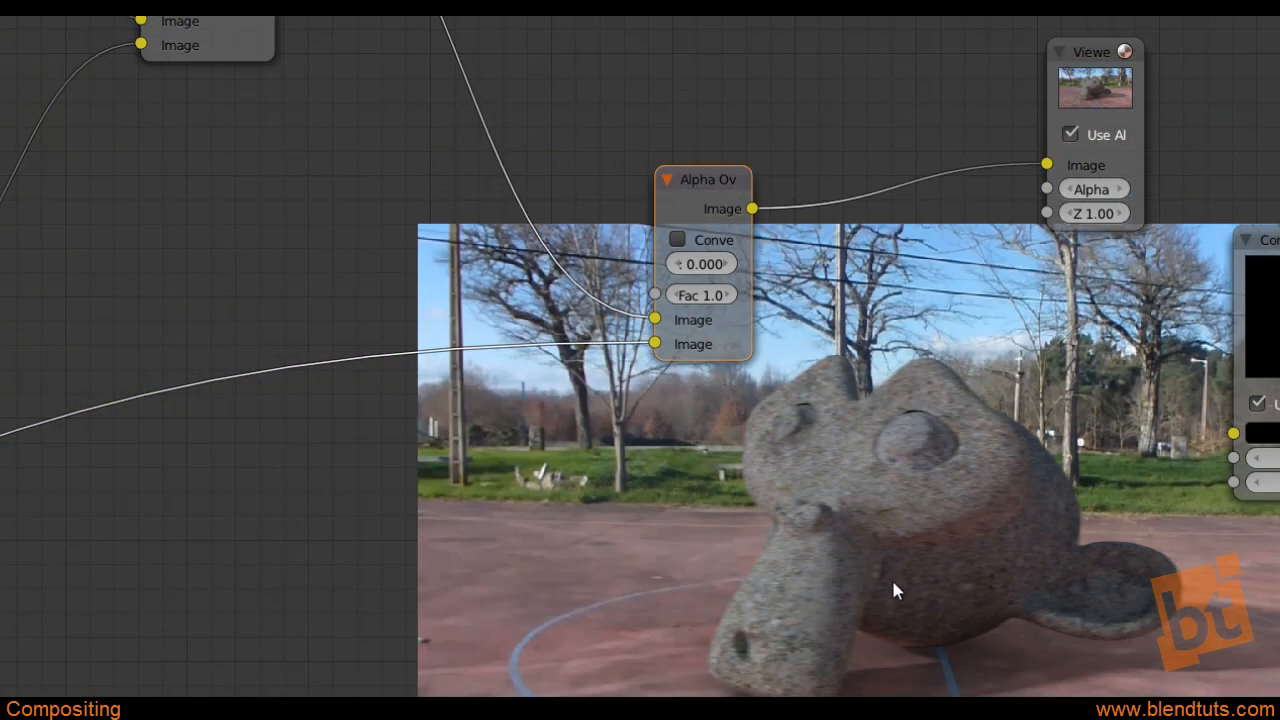
{"action": "middle_click_drag", "start_coordinate": [893, 590], "coordinate": [805, 479]}
{"action": "scroll", "coordinate": [829, 537], "scroll_direction": "down", "scroll_amount": 1}
{"action": "scroll", "coordinate": [829, 527], "scroll_direction": "down", "scroll_amount": 1}
{"action": "scroll", "coordinate": [802, 493], "scroll_direction": "down", "scroll_amount": 1}
{"action": "scroll", "coordinate": [802, 493], "scroll_direction": "up", "scroll_amount": 1}
{"action": "scroll", "coordinate": [521, 391], "scroll_direction": "up", "scroll_amount": 2}
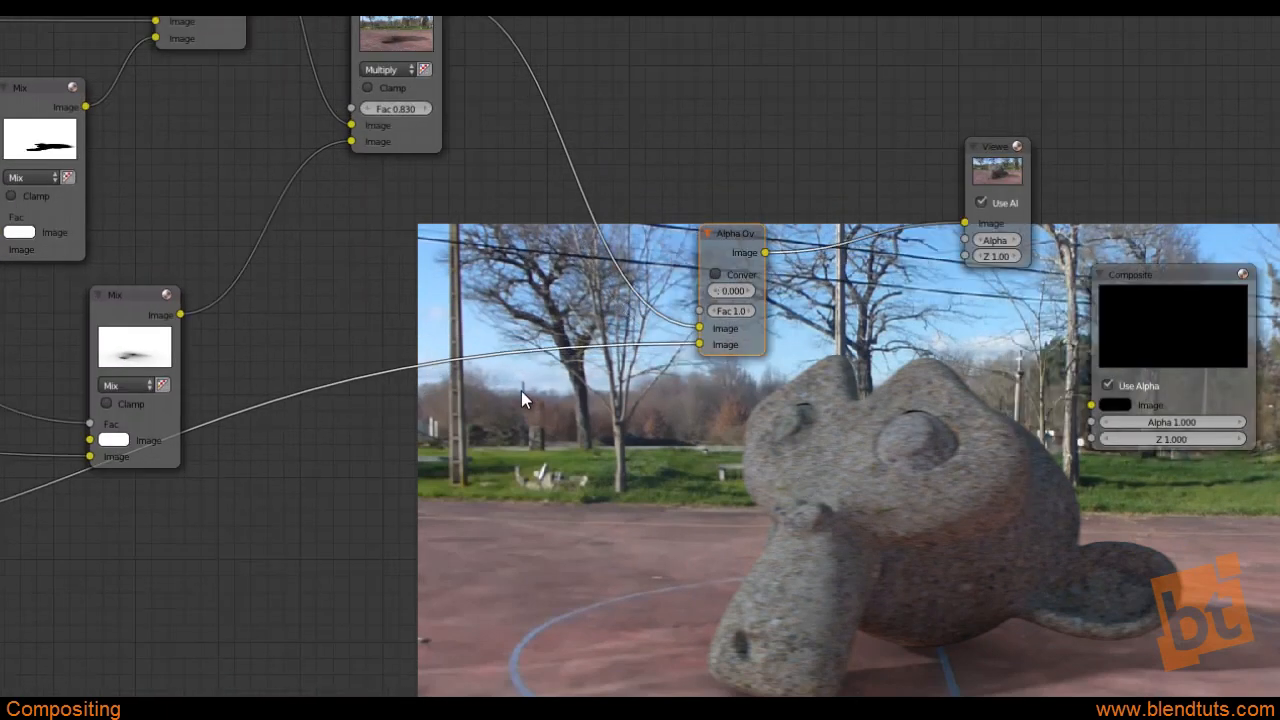
Set the shadow Multiply node's factor to 0.76 and the AO Multiply node's factor to 0.95
{"action": "middle_click_drag", "start_coordinate": [521, 353], "coordinate": [537, 514]}
{"action": "scroll", "coordinate": [468, 366], "scroll_direction": "up", "scroll_amount": 4}
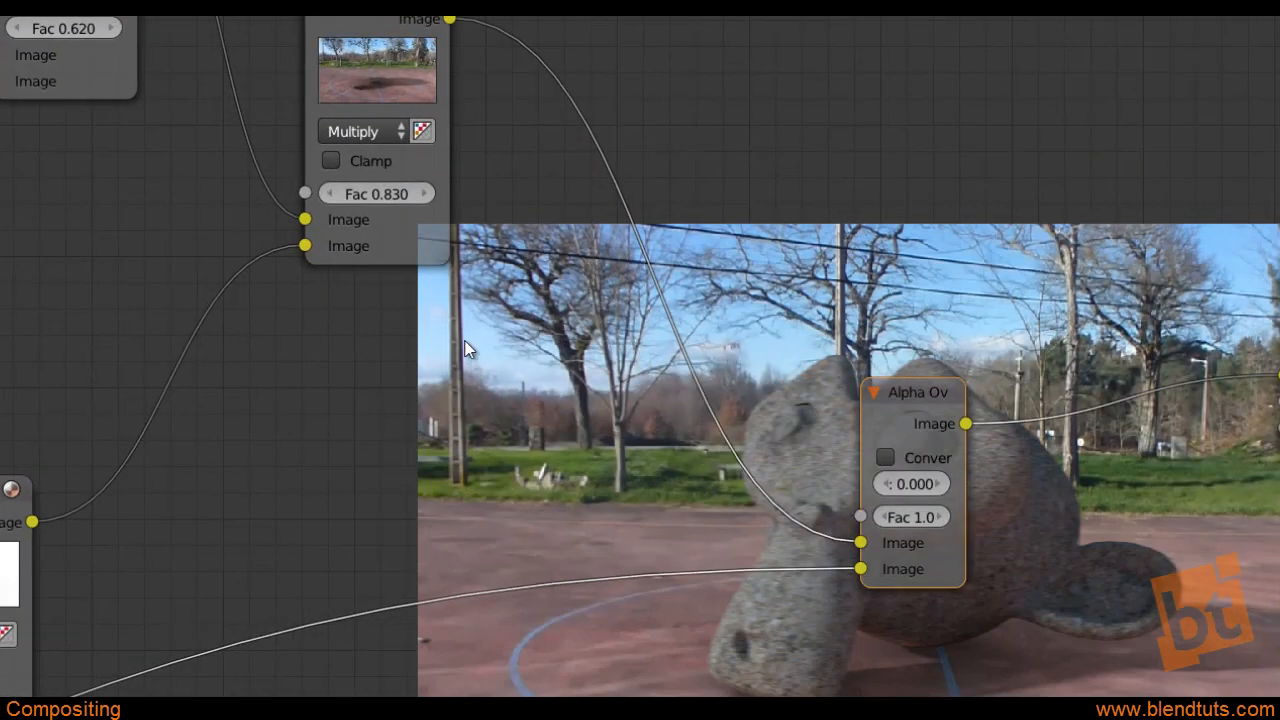
{"action": "middle_click_drag", "start_coordinate": [466, 349], "coordinate": [561, 646]}
{"action": "middle_click_drag", "start_coordinate": [344, 324], "coordinate": [320, 385]}
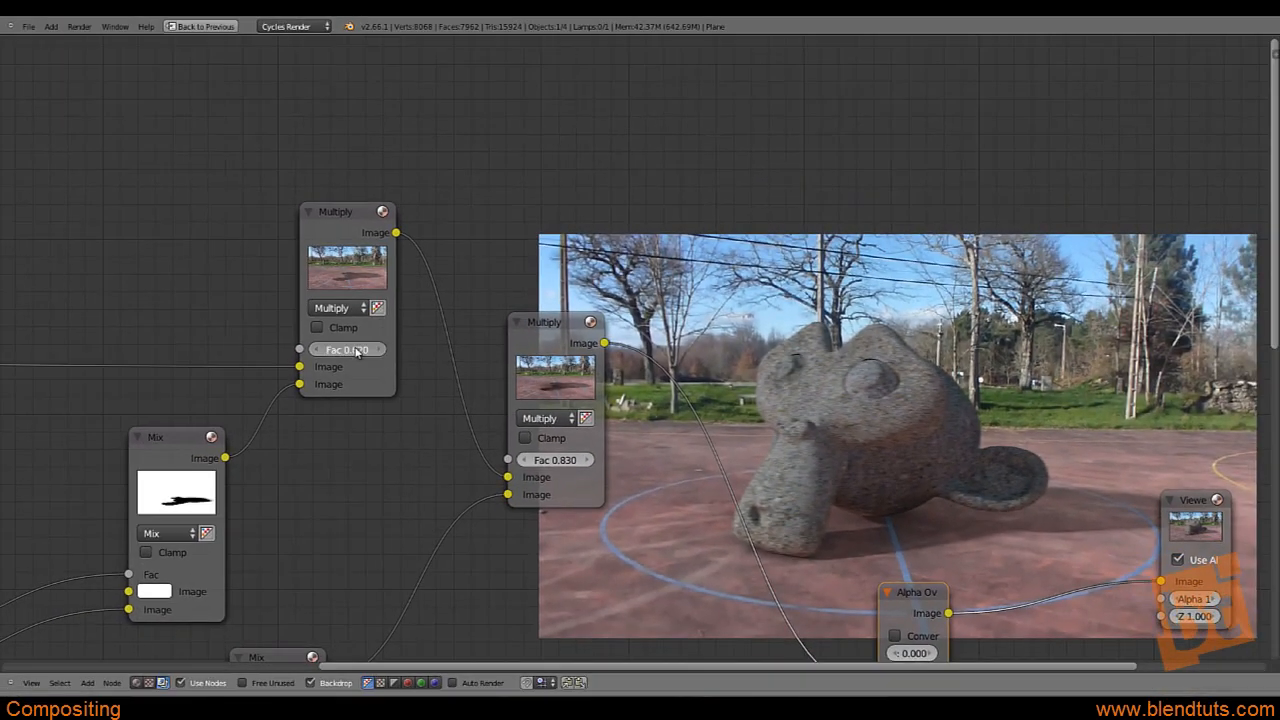
{"action": "left_click_drag", "start_coordinate": [357, 352], "coordinate": [361, 353]}
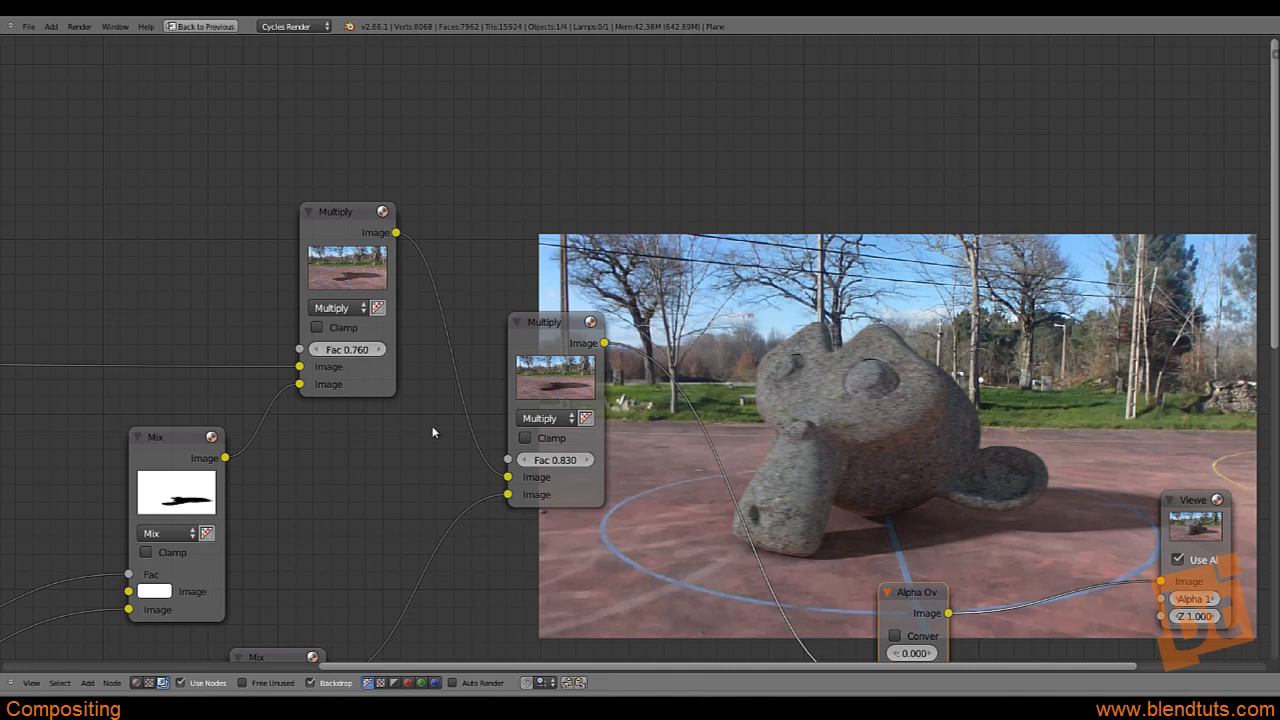
{"action": "left_click_drag", "start_coordinate": [554, 468], "coordinate": [561, 472]}
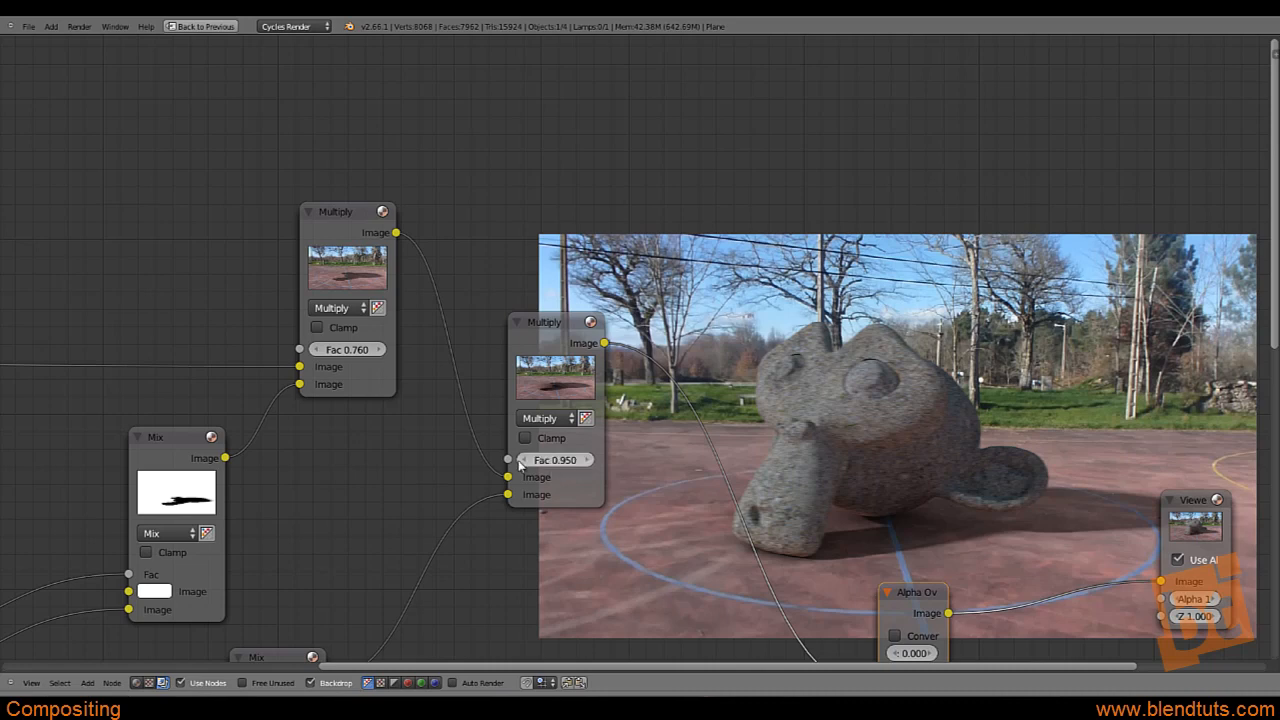
Insert an RGB Curves node on the link between the 3D Element render layer and the Alpha Over node
{"action": "middle_click_drag", "start_coordinate": [460, 393], "coordinate": [458, 267]}
{"action": "scroll", "coordinate": [462, 343], "scroll_direction": "down", "scroll_amount": 5}
{"action": "middle_click_drag", "start_coordinate": [464, 359], "coordinate": [722, 189]}
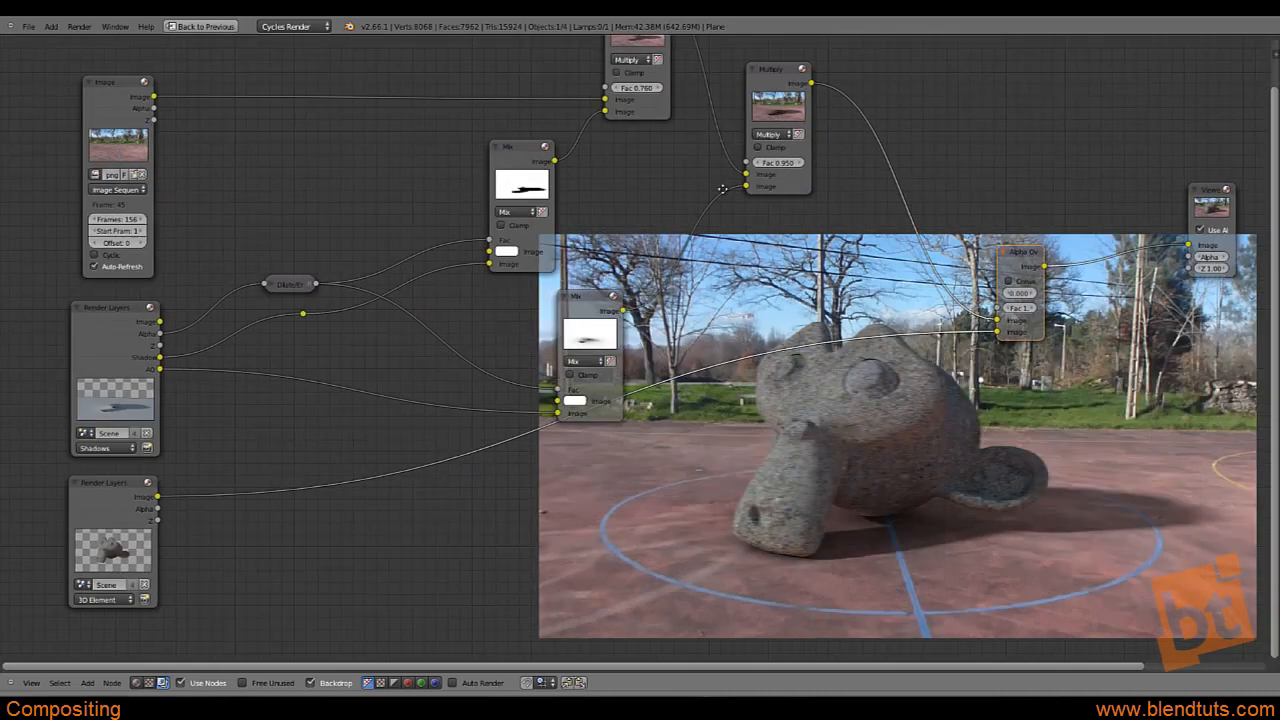
{"action": "middle_click_drag", "start_coordinate": [482, 391], "coordinate": [491, 373]}
{"action": "key", "text": "shift+a"}
{"action": "mouse_move", "coordinate": [667, 327]}
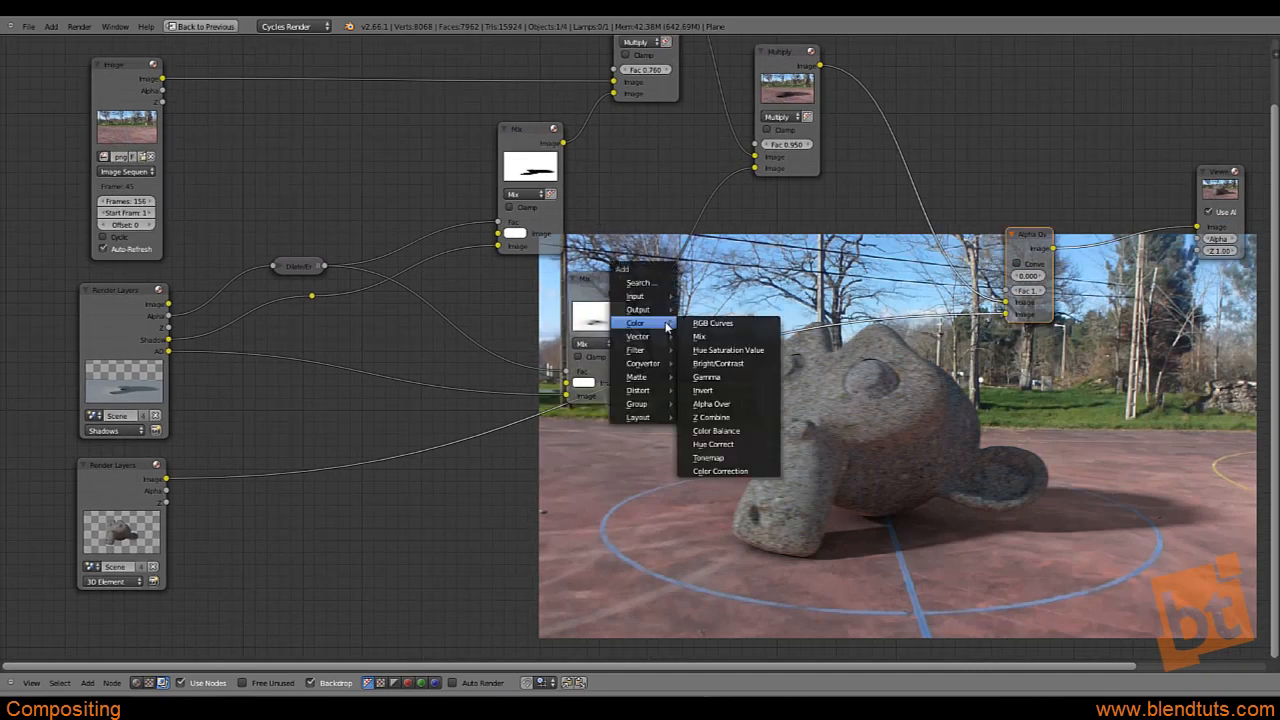
{"action": "left_click", "coordinate": [734, 327]}
{"action": "left_click", "coordinate": [456, 437]}
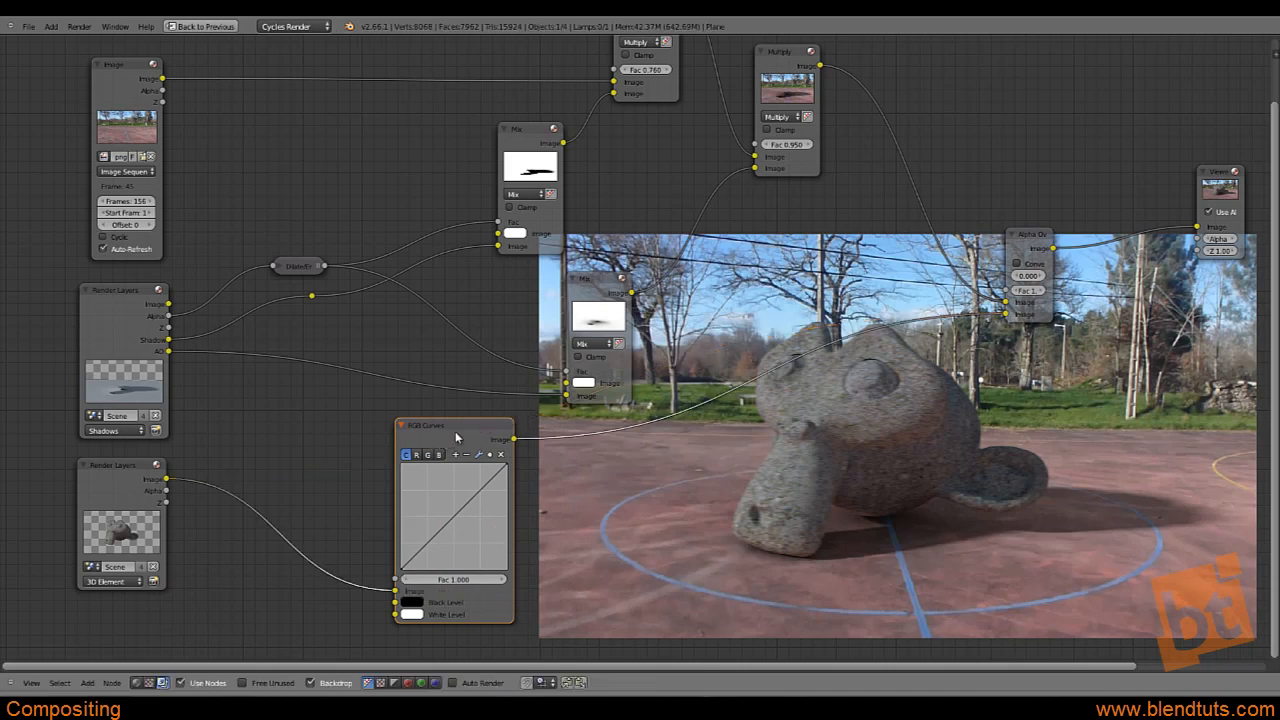
{"action": "left_click_drag", "start_coordinate": [456, 437], "coordinate": [540, 442]}
{"action": "middle_click_drag", "start_coordinate": [523, 454], "coordinate": [470, 443]}
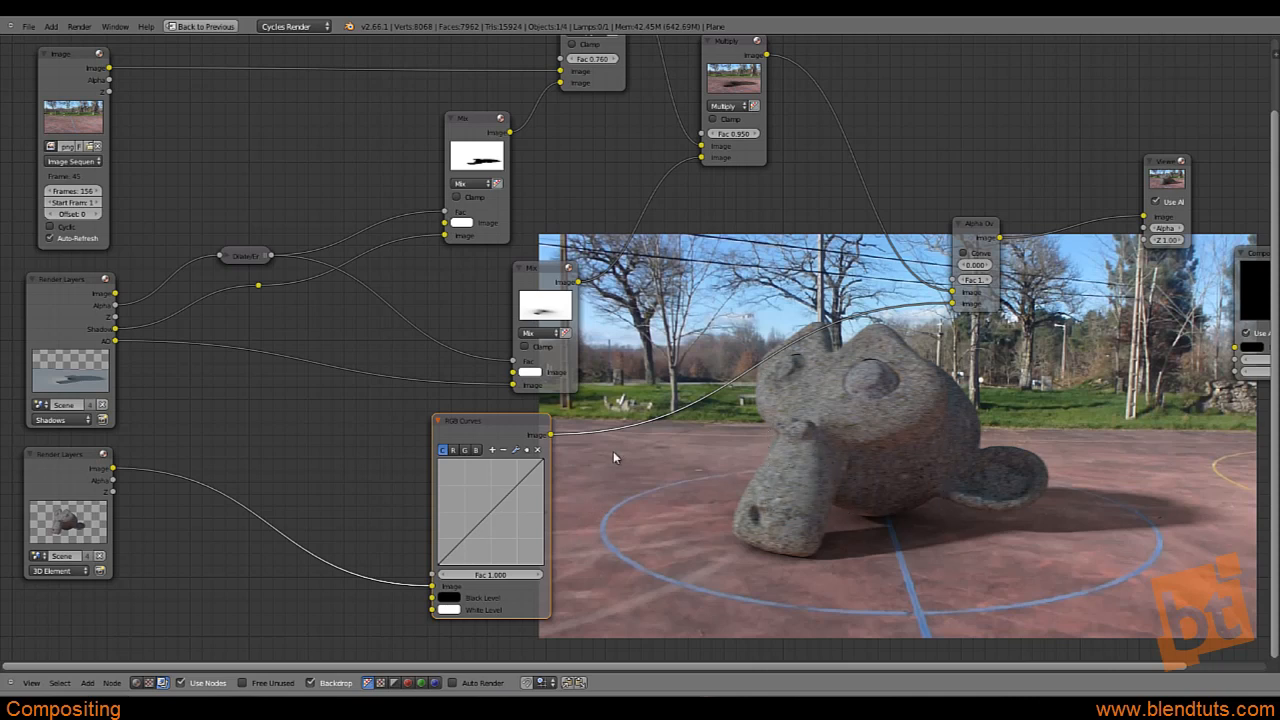
Brighten the 3D element's midtones by raising a point on the combined curve to about X 0.55, Y 0.633
{"action": "scroll", "coordinate": [495, 465], "scroll_direction": "up", "scroll_amount": 1}
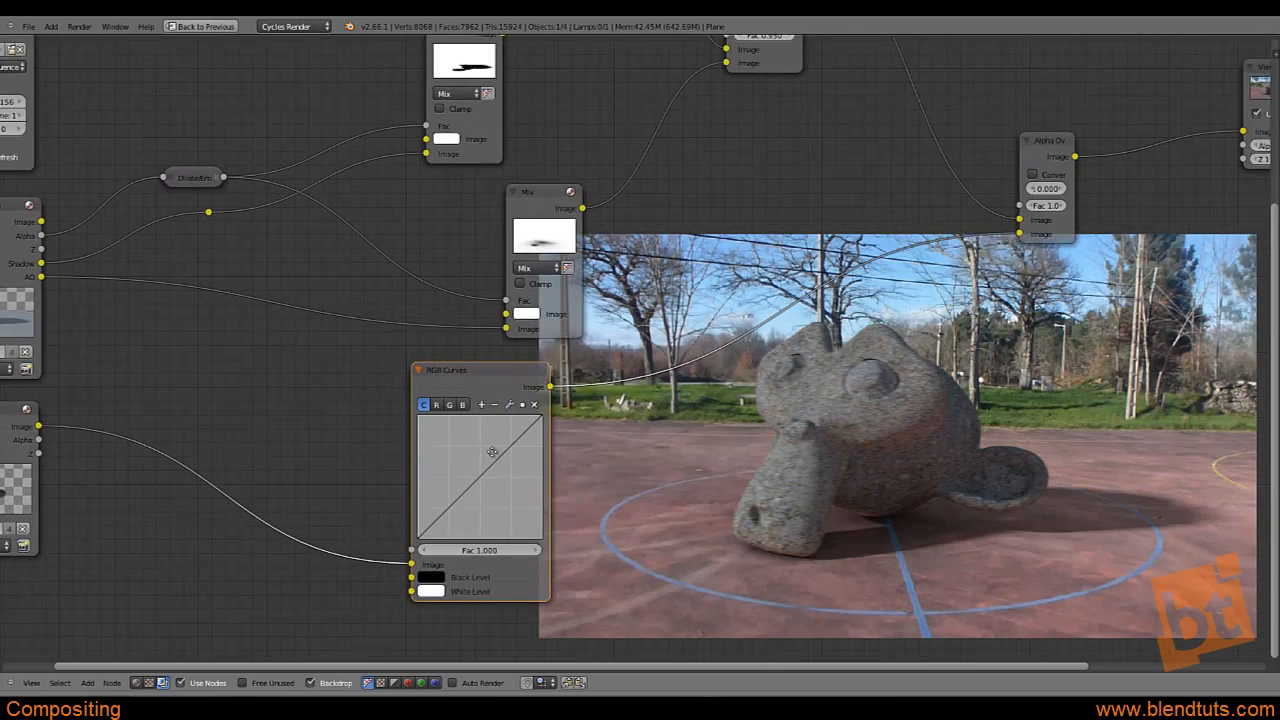
{"action": "middle_click_drag", "start_coordinate": [492, 452], "coordinate": [484, 436]}
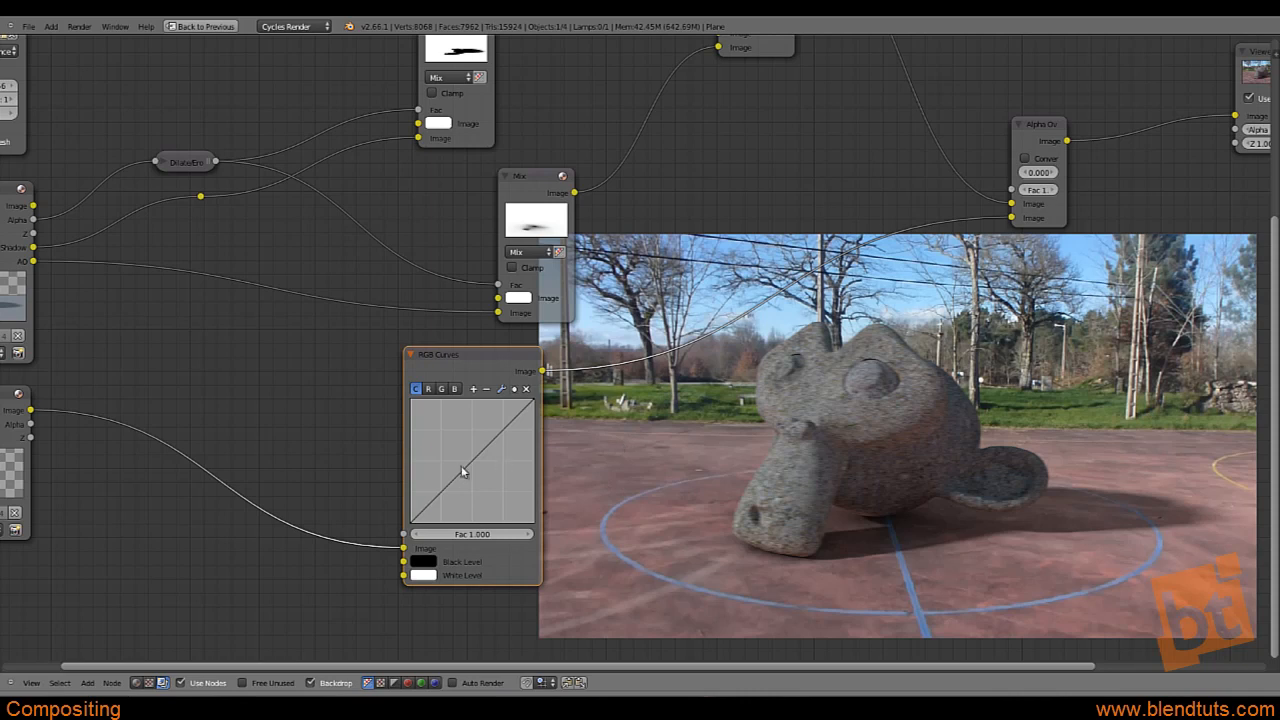
{"action": "mouse_move", "coordinate": [483, 450]}
{"action": "left_mouse_down"}
{"action": "mouse_move", "coordinate": [485, 470]}
{"action": "mouse_move", "coordinate": [479, 450]}
{"action": "left_mouse_up"}
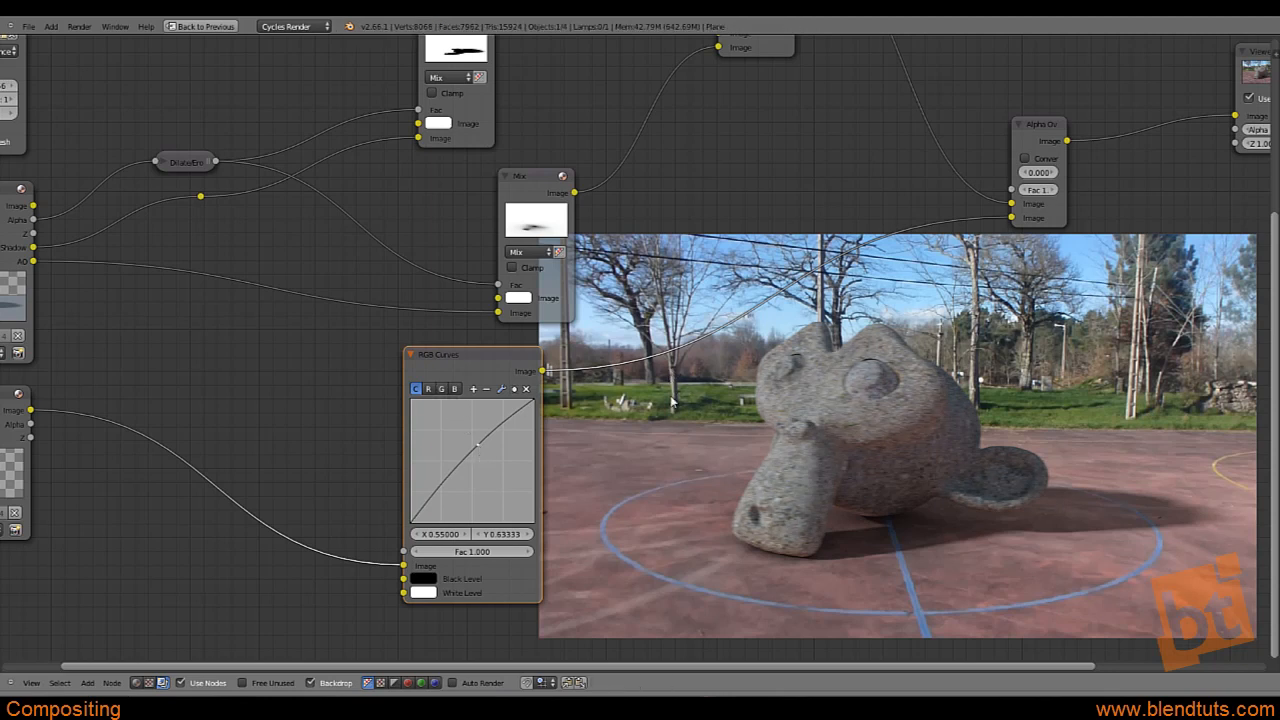
Raise the 3D element's red channel slightly with a curve point at about X 0.483, Y 0.506
{"action": "left_click", "coordinate": [428, 389]}
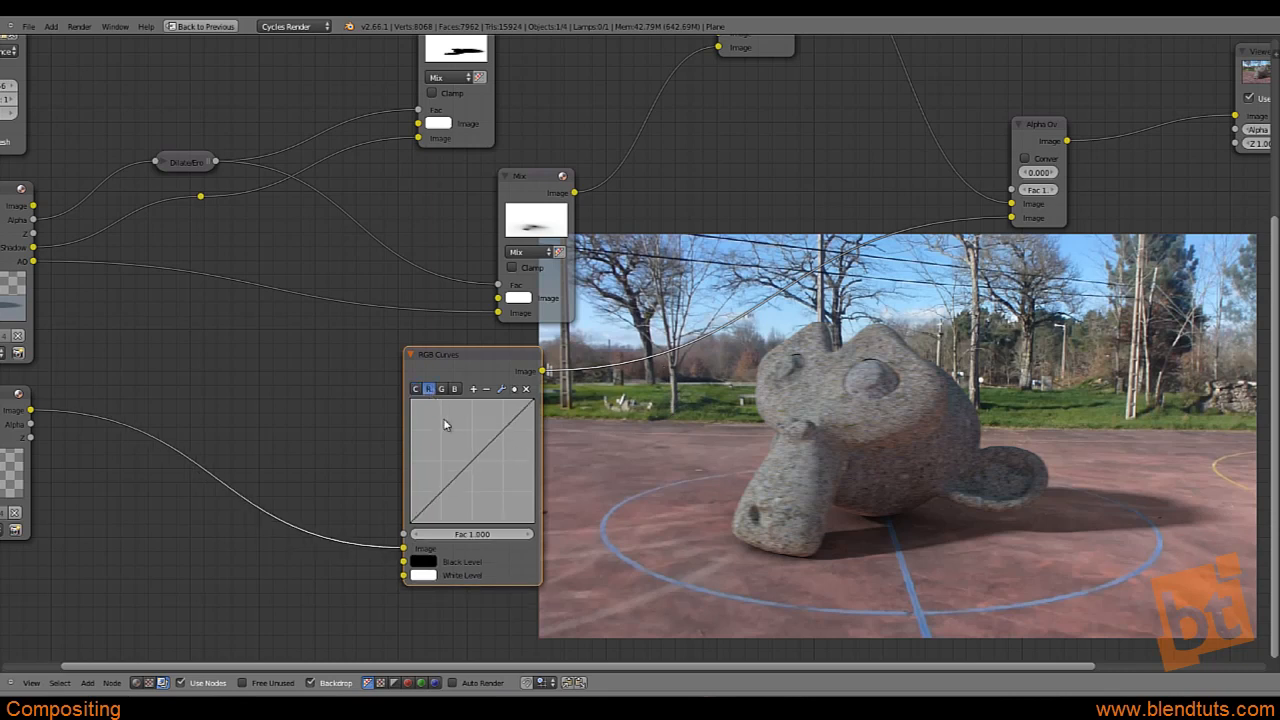
{"action": "left_click", "coordinate": [470, 460]}
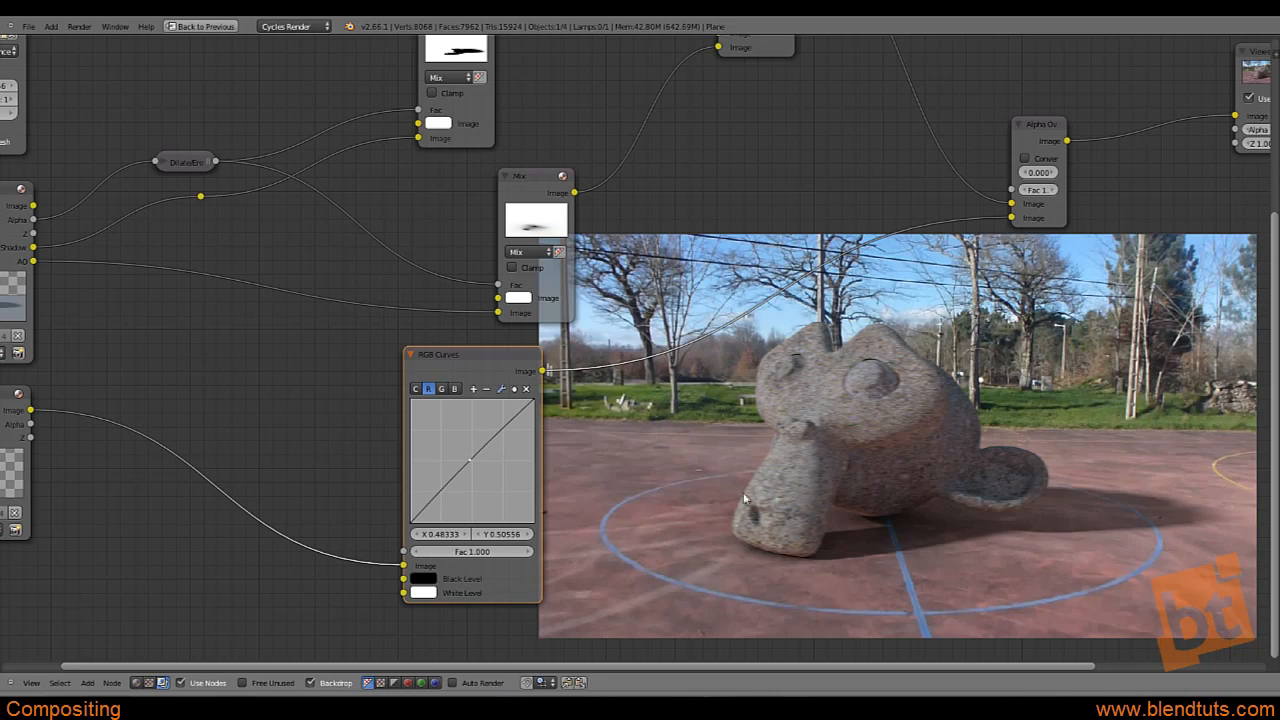
{"action": "scroll", "coordinate": [668, 373], "scroll_direction": "up", "scroll_amount": 1}
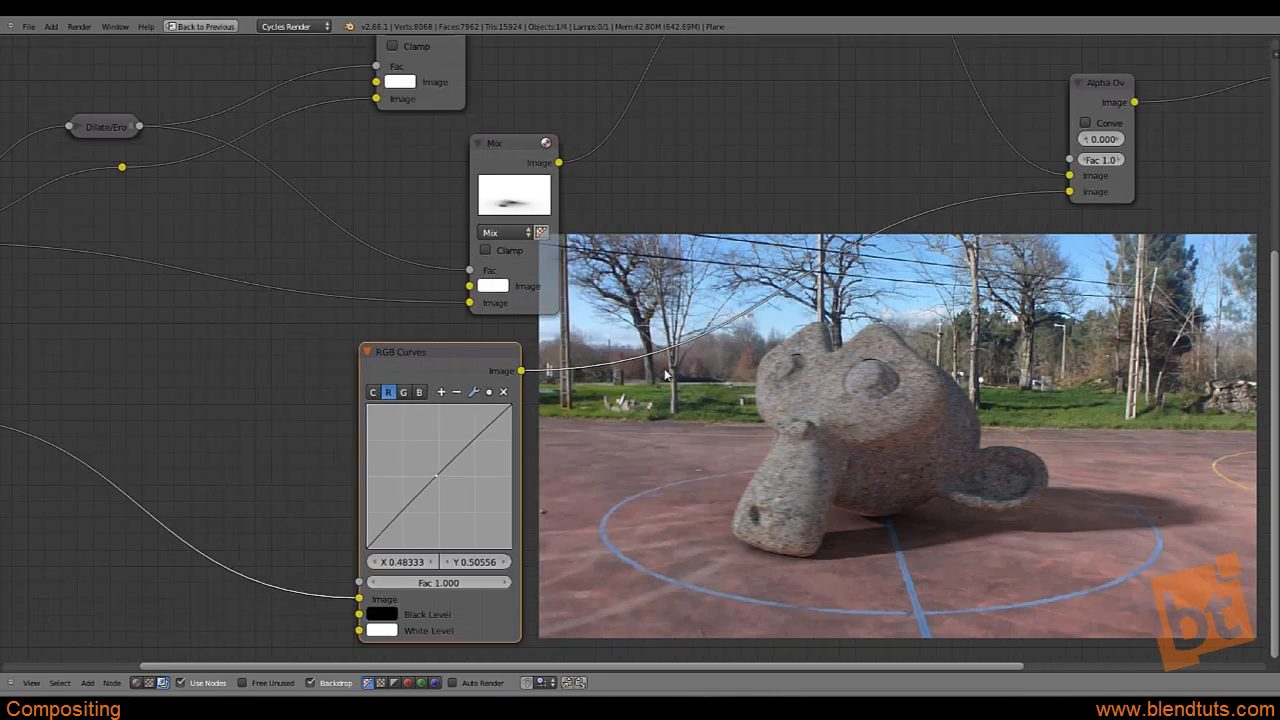
Examine the composited backdrop up close, comparing Suzanne's colour and brightness with the surrounding footage
{"action": "key", "text": "alt+v"}
{"action": "key", "text": "v"}
{"action": "key", "text": "v"}
{"action": "key", "text": "v"}
{"action": "key", "text": "v"}
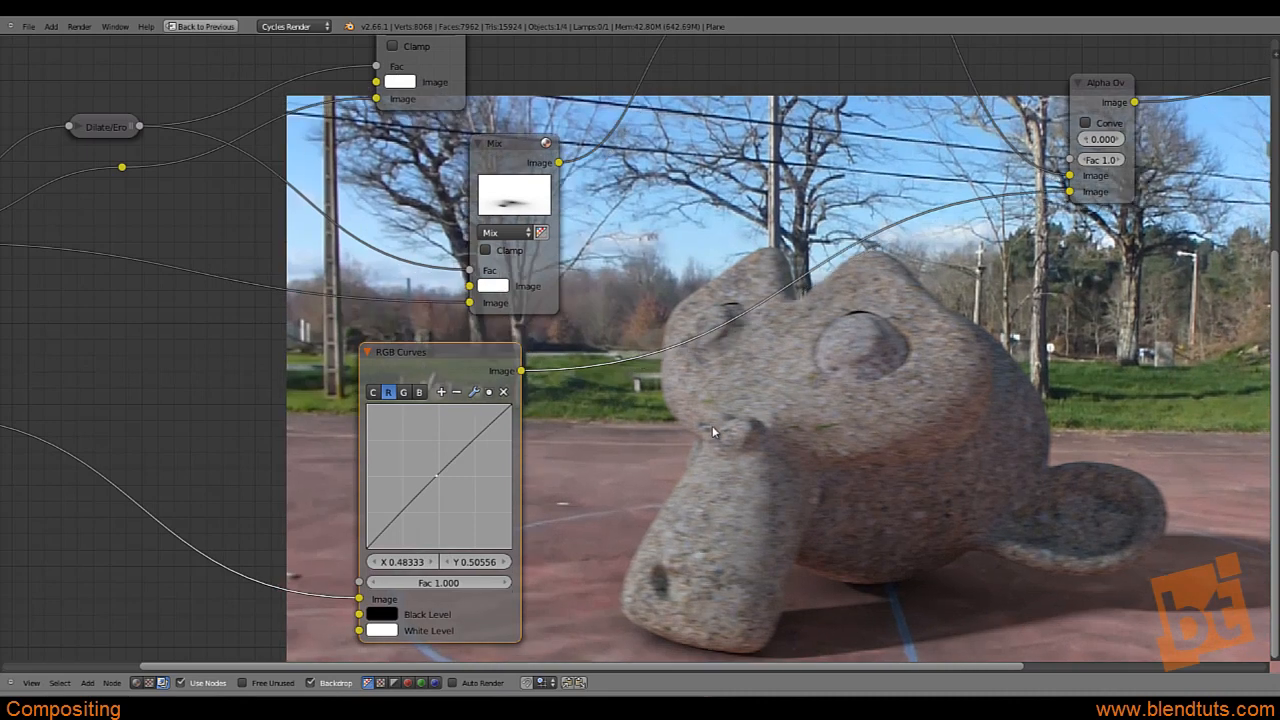
{"action": "middle_click_drag", "start_coordinate": [713, 432], "coordinate": [893, 490], "text": "alt"}
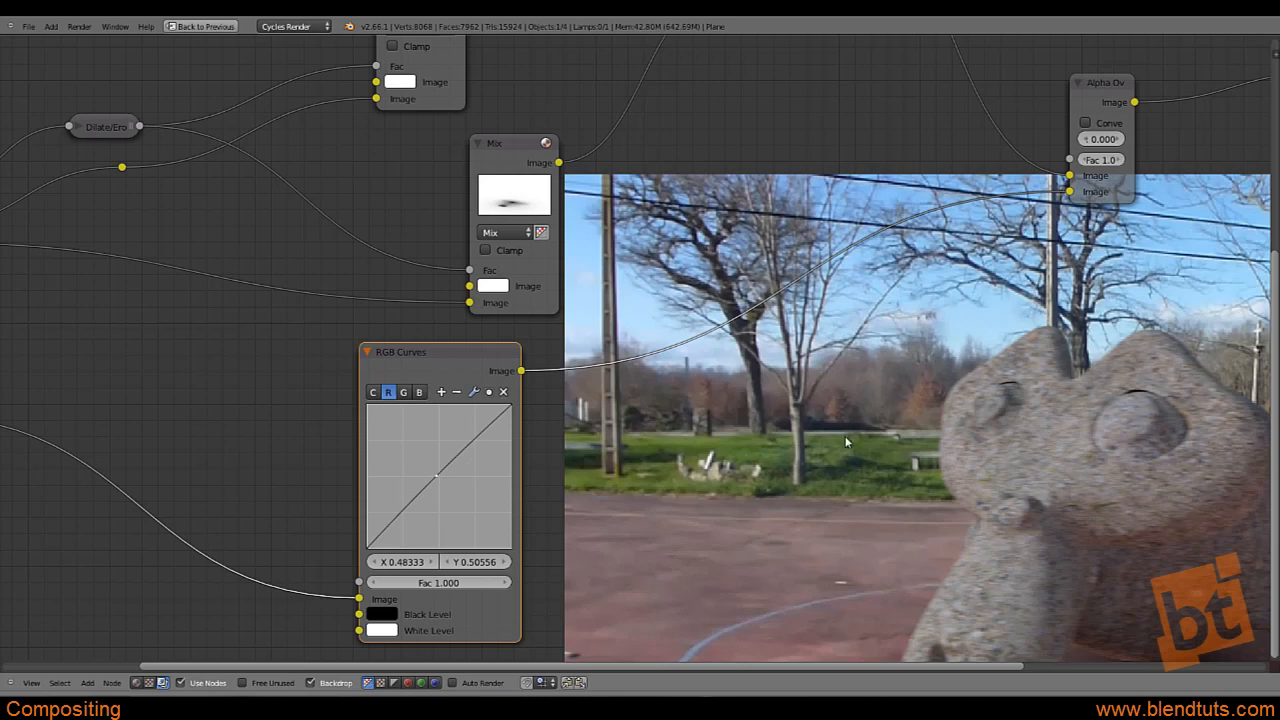
{"action": "key", "text": "v"}
{"action": "key", "text": "v"}
{"action": "key", "text": "v"}
{"action": "key", "text": "v"}
{"action": "middle_click_drag", "start_coordinate": [934, 452], "coordinate": [690, 400], "text": "alt"}
{"action": "key", "text": "alt+v"}
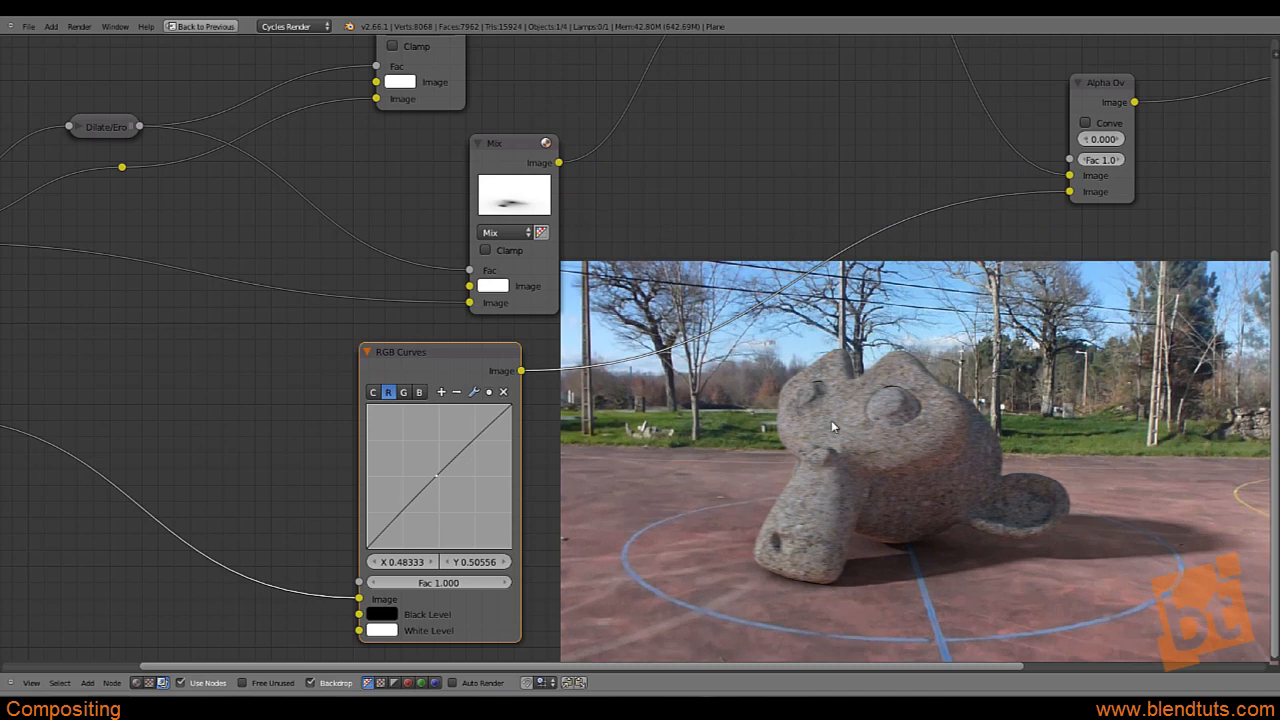
{"action": "middle_click_drag", "start_coordinate": [841, 435], "coordinate": [829, 425], "text": "alt"}
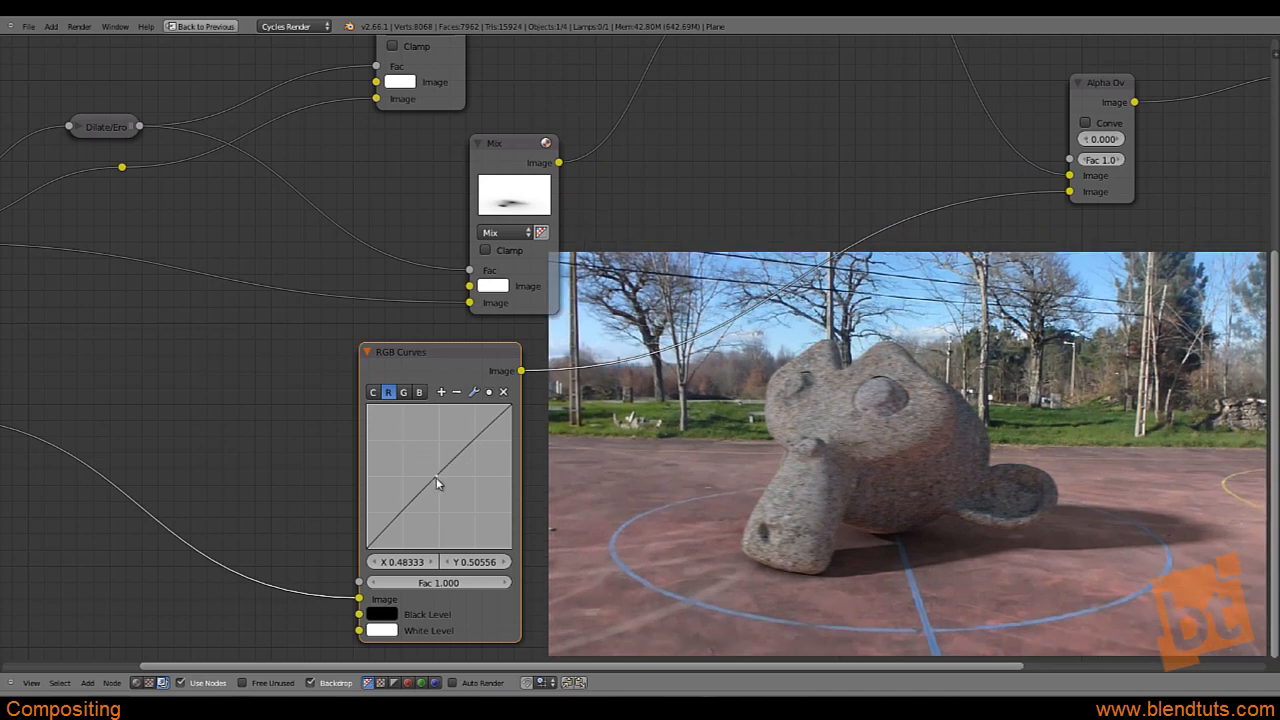
Raise the midpoint of the 3D element's red curve to about X 0.467, Y 0.522
{"action": "left_click_drag", "start_coordinate": [437, 483], "coordinate": [429, 469]}
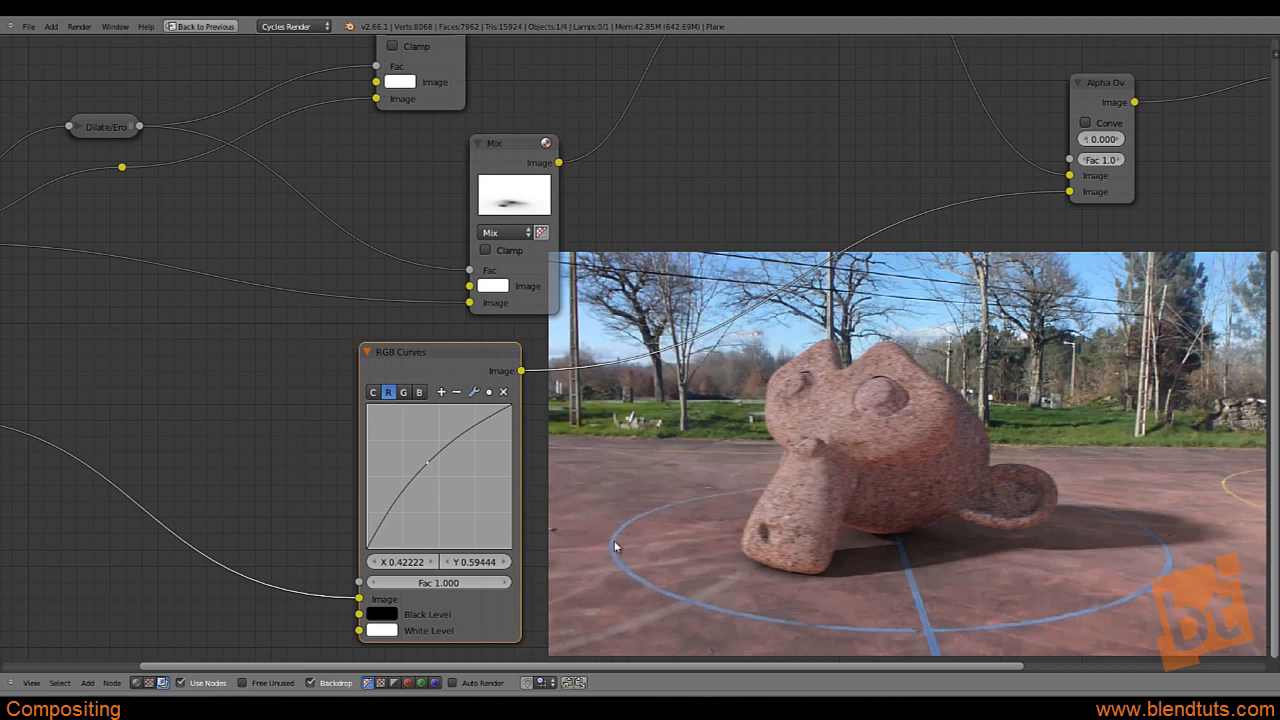
{"action": "left_click_drag", "start_coordinate": [429, 466], "coordinate": [435, 479]}
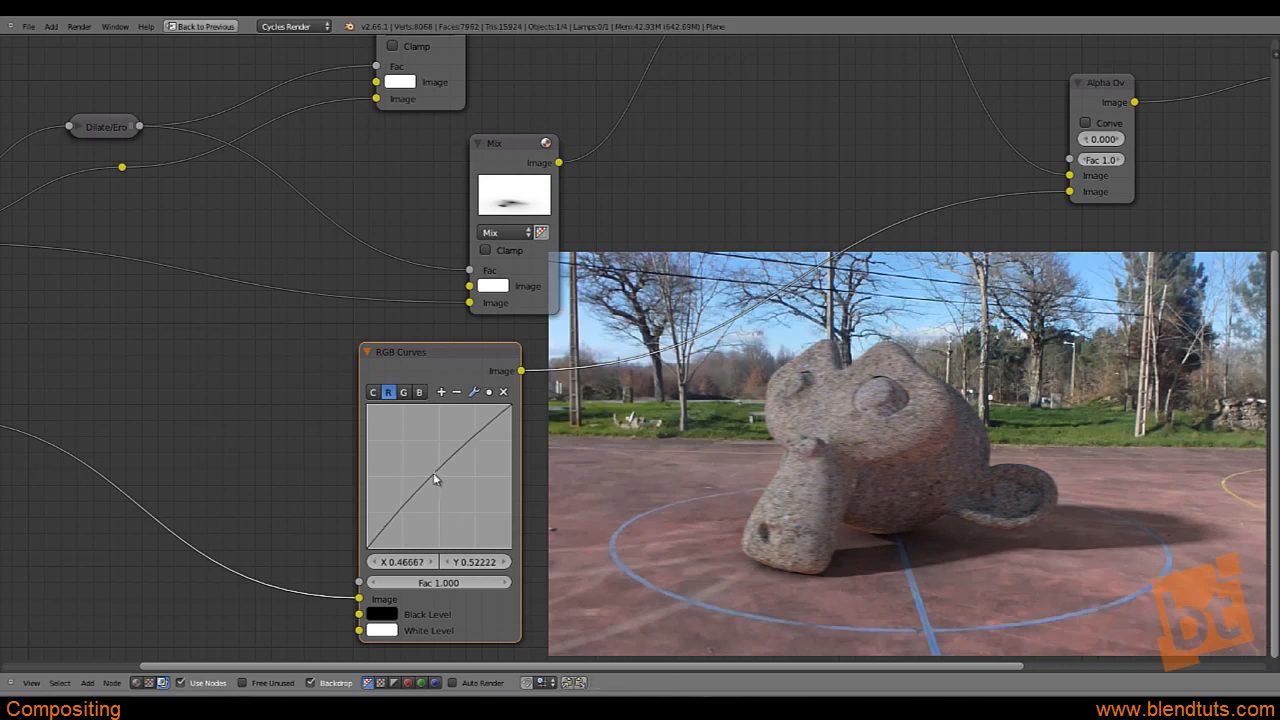
Move the Composite and Viewer nodes farther from the Alpha Over node to make room between them
{"action": "middle_click_drag", "start_coordinate": [917, 225], "coordinate": [522, 290]}
{"action": "scroll", "coordinate": [528, 288], "scroll_direction": "down", "scroll_amount": 5}
{"action": "scroll", "coordinate": [530, 288], "scroll_direction": "up", "scroll_amount": 1}
{"action": "middle_click_drag", "start_coordinate": [759, 284], "coordinate": [577, 351]}
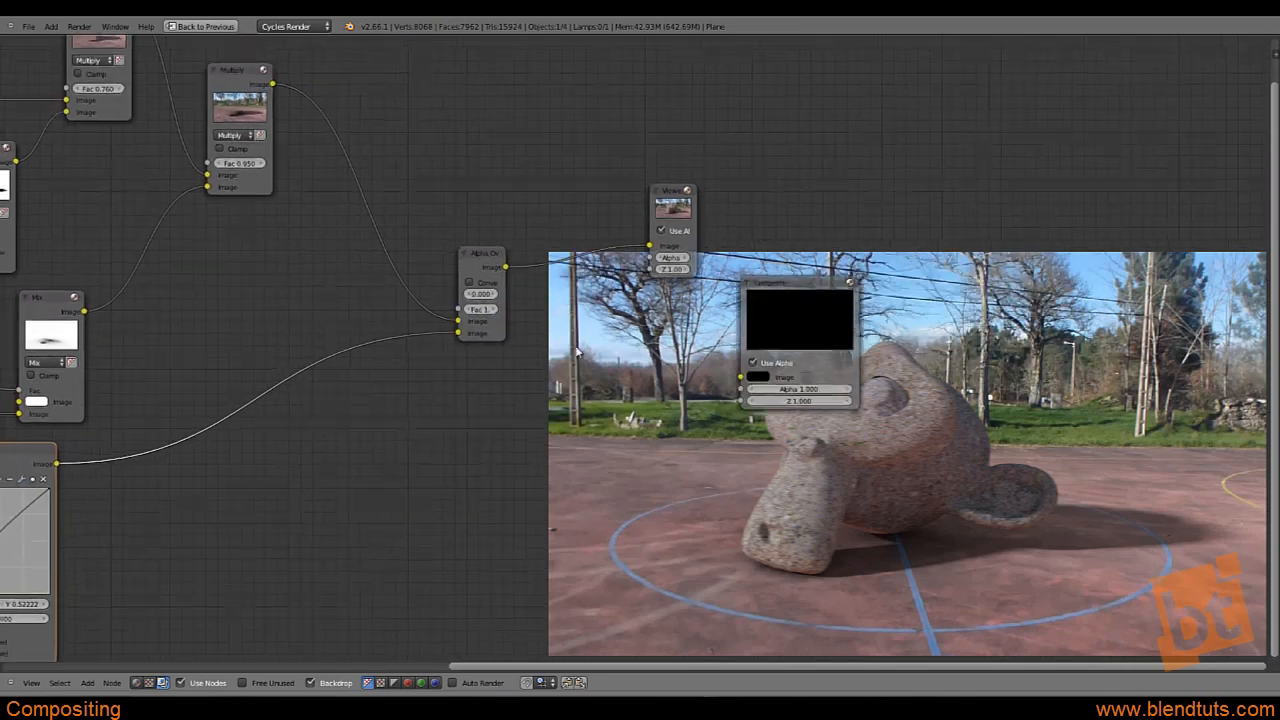
{"action": "left_click_drag", "start_coordinate": [795, 283], "coordinate": [1117, 140]}
{"action": "left_click", "coordinate": [669, 198]}
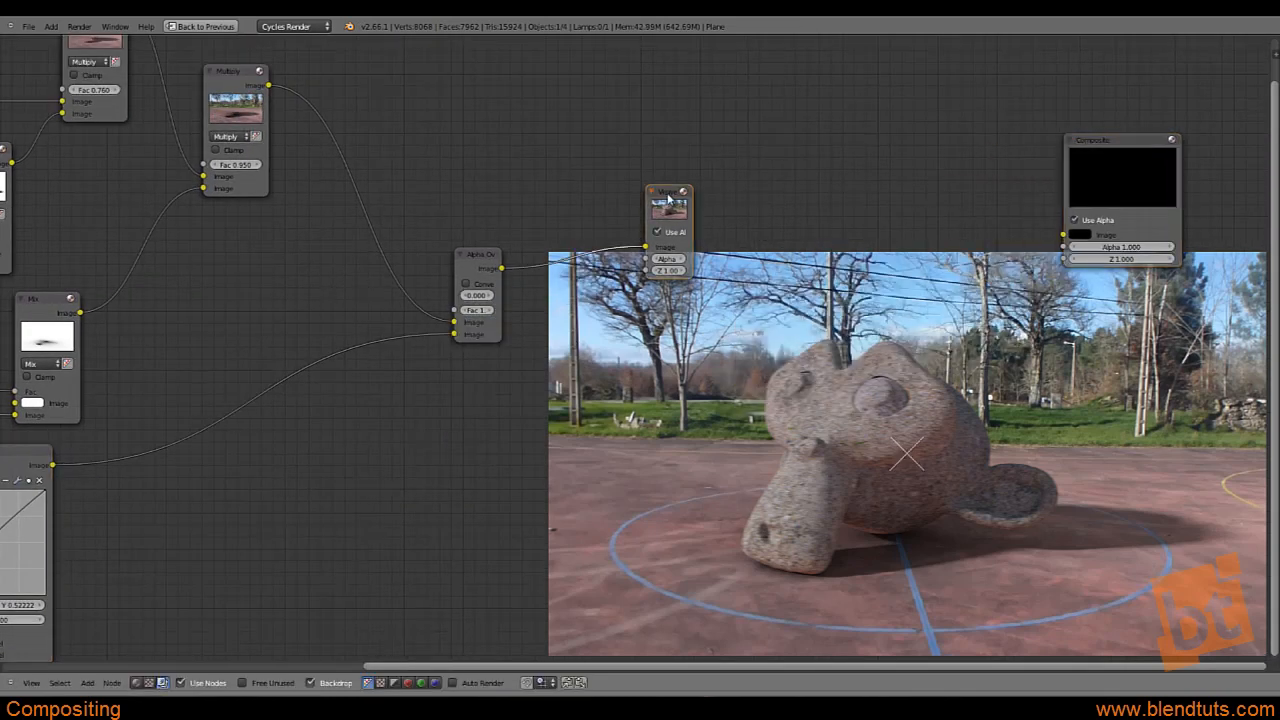
{"action": "left_click_drag", "start_coordinate": [669, 198], "coordinate": [898, 193]}
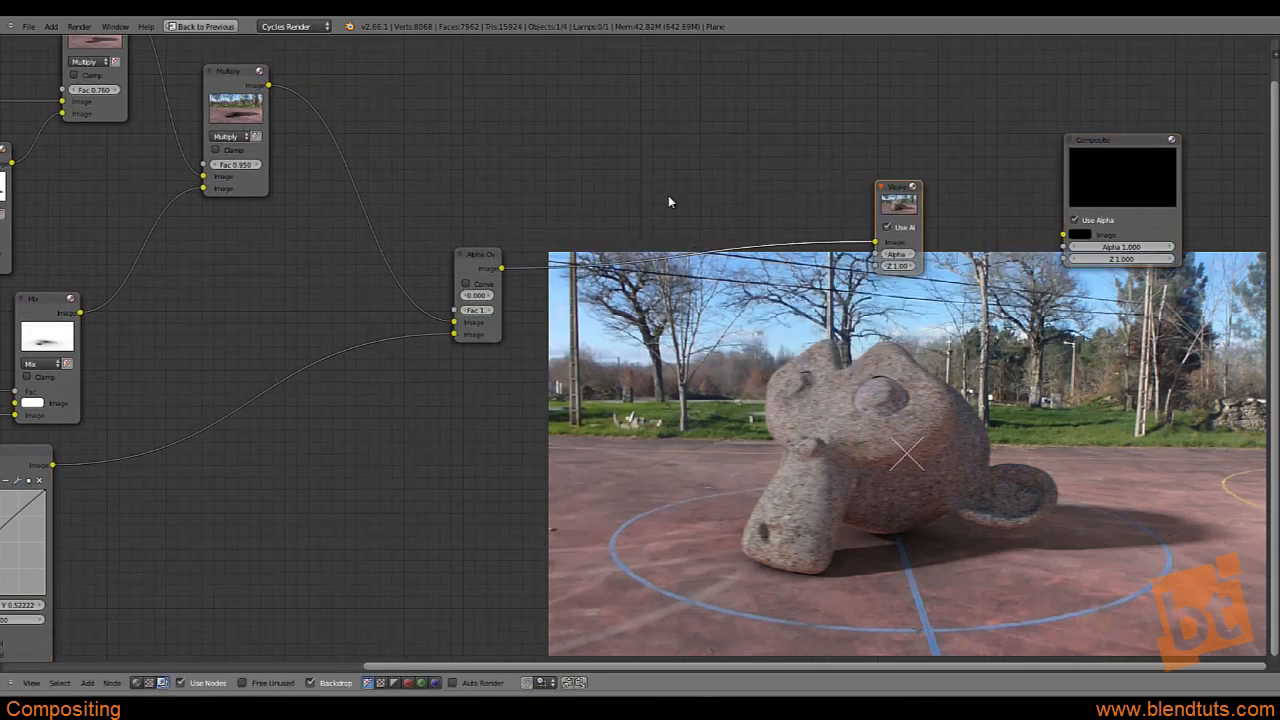
Insert an RGB Curves node on the link between Alpha Over and Viewer, and shift the Viewer node clear of it
{"action": "key", "text": "shift+a"}
{"action": "mouse_move", "coordinate": [668, 195]}
{"action": "left_click", "coordinate": [742, 194]}
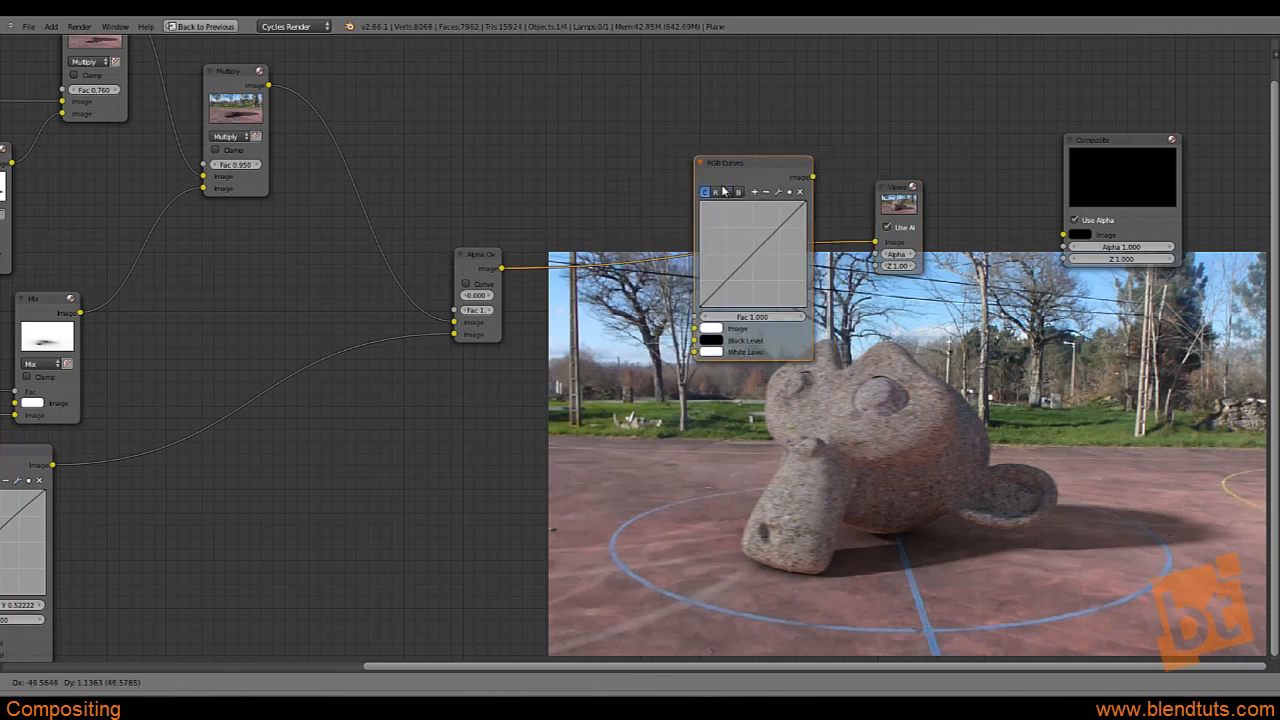
{"action": "left_click", "coordinate": [673, 216]}
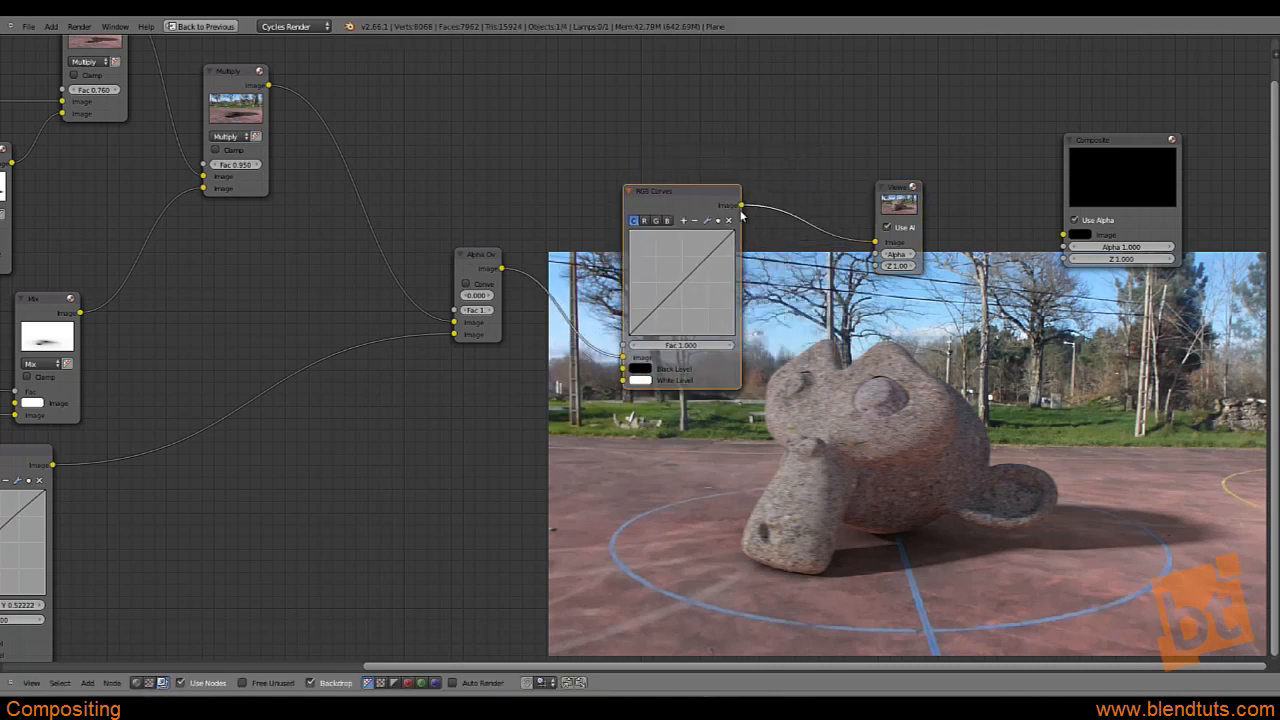
{"action": "left_click_drag", "start_coordinate": [898, 188], "coordinate": [915, 158]}
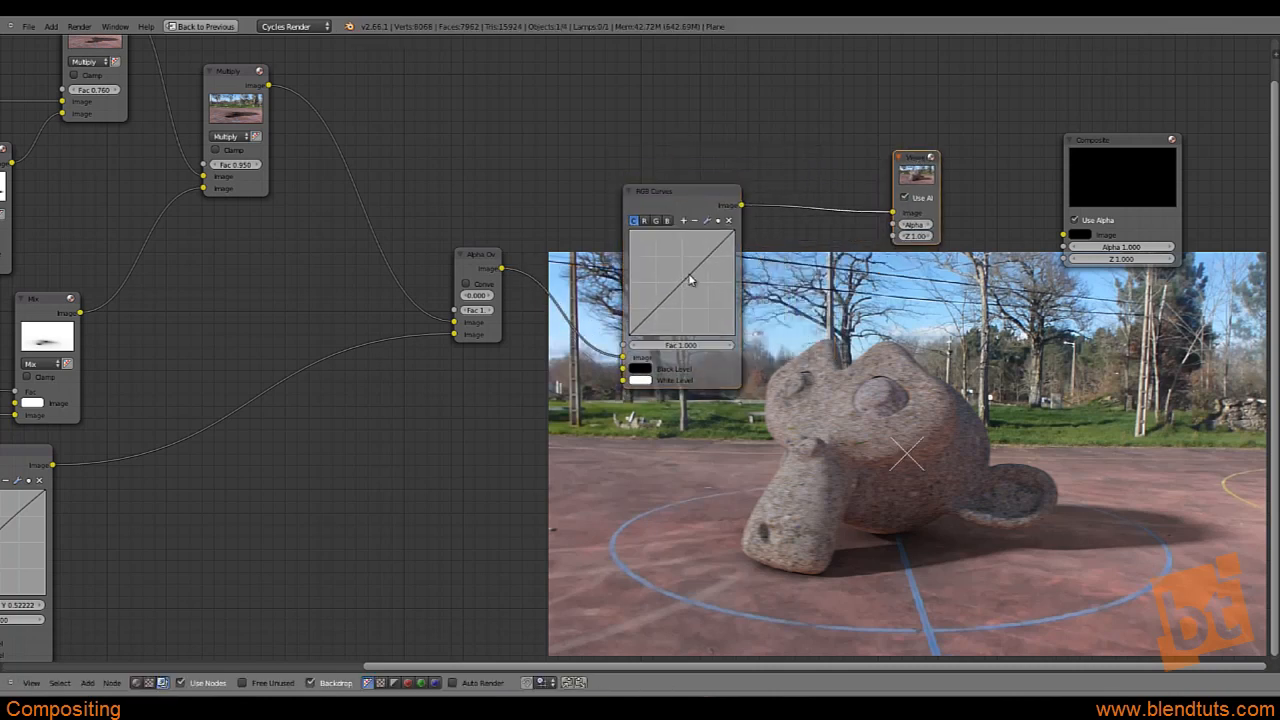
Shape the final combined curve into a slight S with an upper point near X 0.711, Y 0.739, and nudge the red midpoint up
{"action": "left_click_drag", "start_coordinate": [700, 264], "coordinate": [655, 321]}
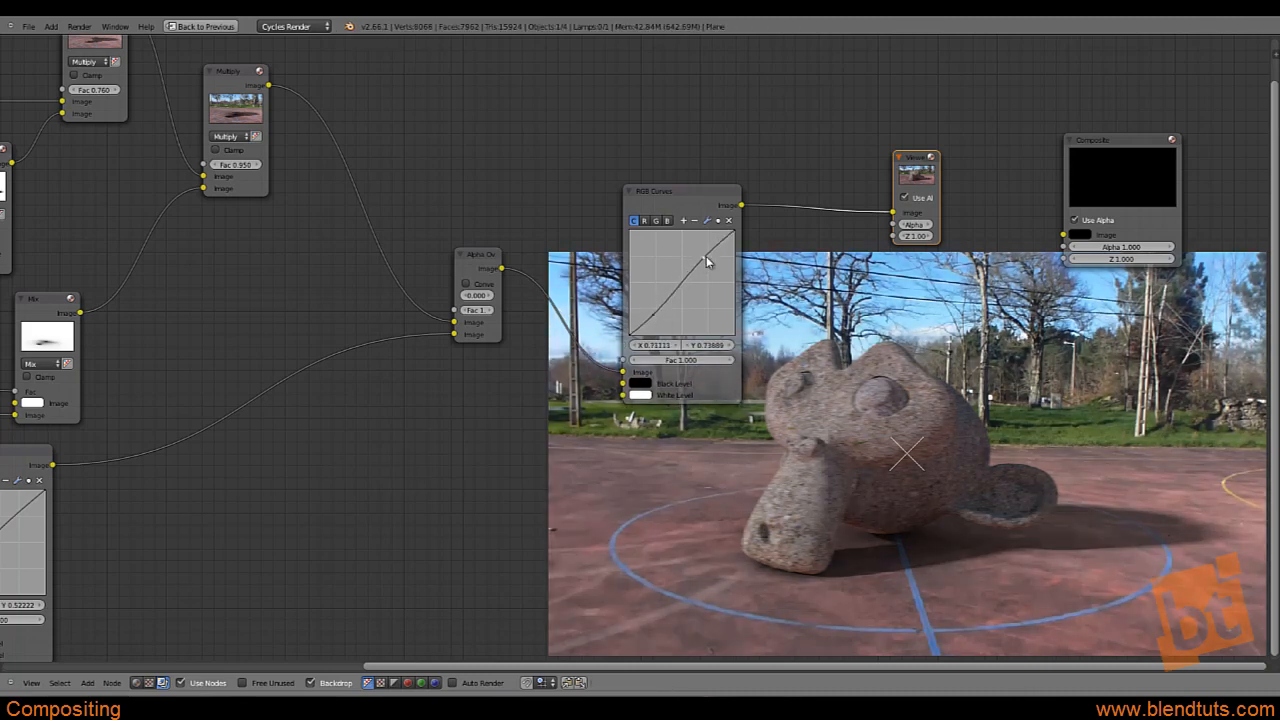
{"action": "left_click", "coordinate": [644, 220]}
{"action": "mouse_move", "coordinate": [682, 281]}
{"action": "left_mouse_down"}
{"action": "mouse_move", "coordinate": [688, 290]}
{"action": "mouse_move", "coordinate": [683, 279]}
{"action": "left_mouse_up"}
Lower the midpoint of the final RGB Curves node's blue channel to about X 0.511, Y 0.433
{"action": "left_click", "coordinate": [656, 220]}
{"action": "left_click", "coordinate": [668, 220]}
{"action": "left_click_drag", "start_coordinate": [683, 282], "coordinate": [685, 294]}
Place the Composite node below the Viewer node and connect the final RGB Curves output to its Image input
{"action": "middle_click_drag", "start_coordinate": [733, 296], "coordinate": [523, 275]}
{"action": "scroll", "coordinate": [541, 265], "scroll_direction": "down", "scroll_amount": 3}
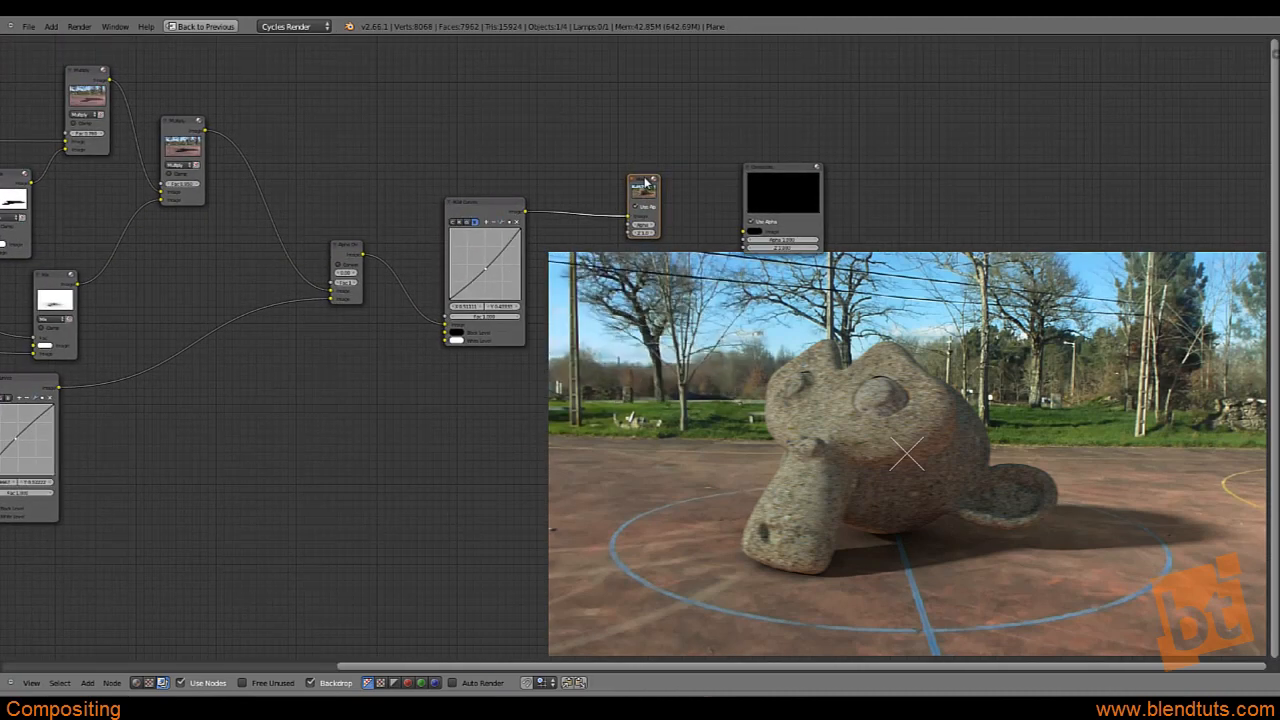
{"action": "left_click_drag", "start_coordinate": [641, 185], "coordinate": [677, 110]}
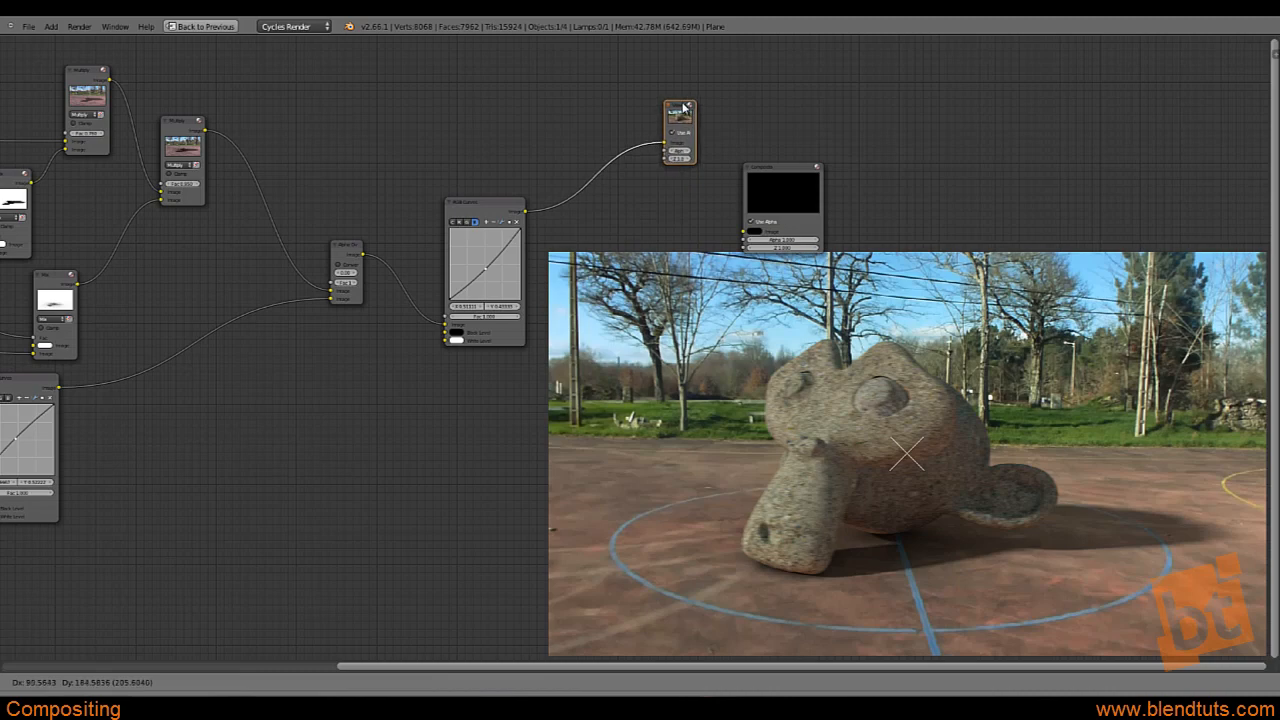
{"action": "left_click_drag", "start_coordinate": [789, 180], "coordinate": [660, 194]}
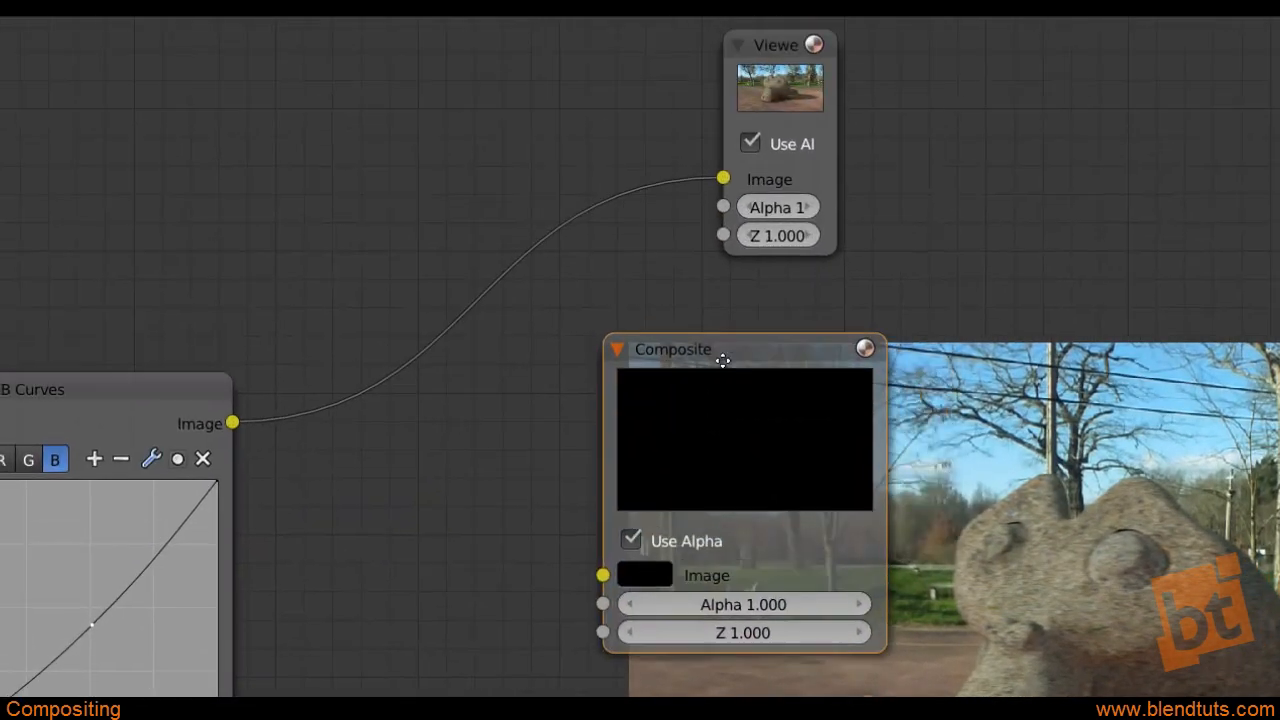
{"action": "middle_click_drag", "start_coordinate": [746, 256], "coordinate": [742, 296]}
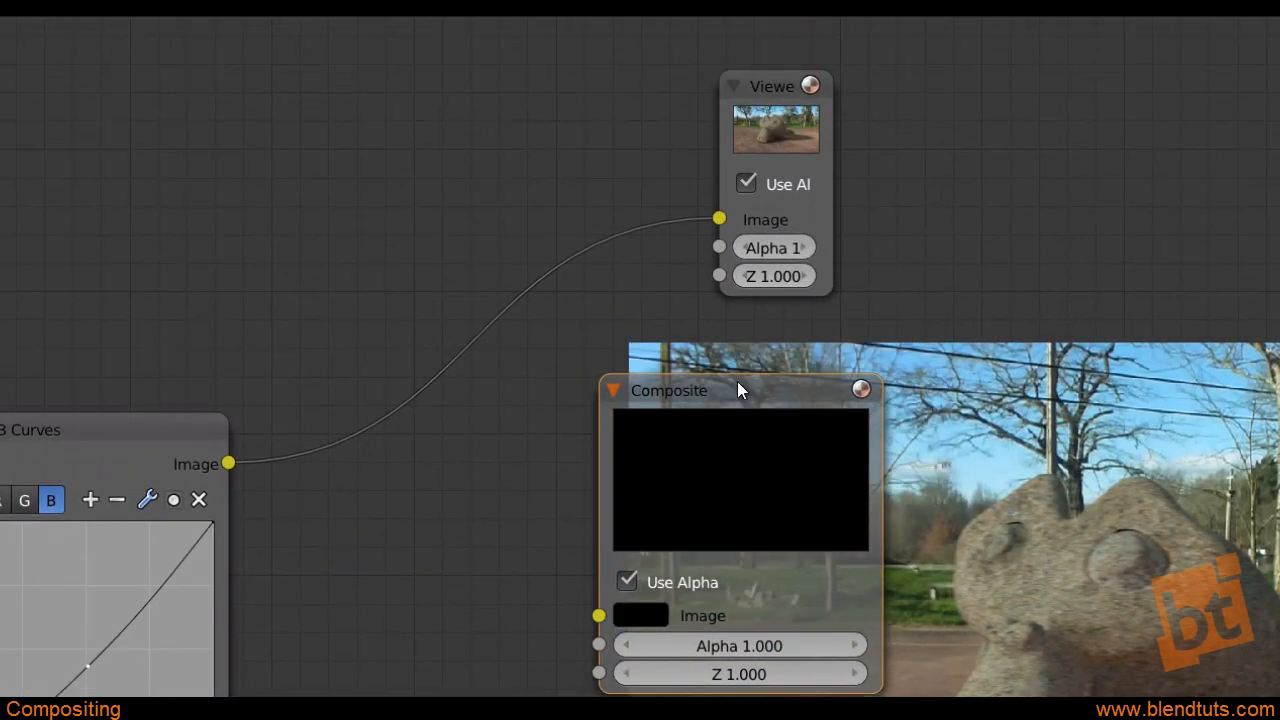
{"action": "left_click_drag", "start_coordinate": [701, 386], "coordinate": [715, 392]}
{"action": "left_click_drag", "start_coordinate": [228, 464], "coordinate": [614, 621]}
{"action": "left_click", "coordinate": [727, 397]}
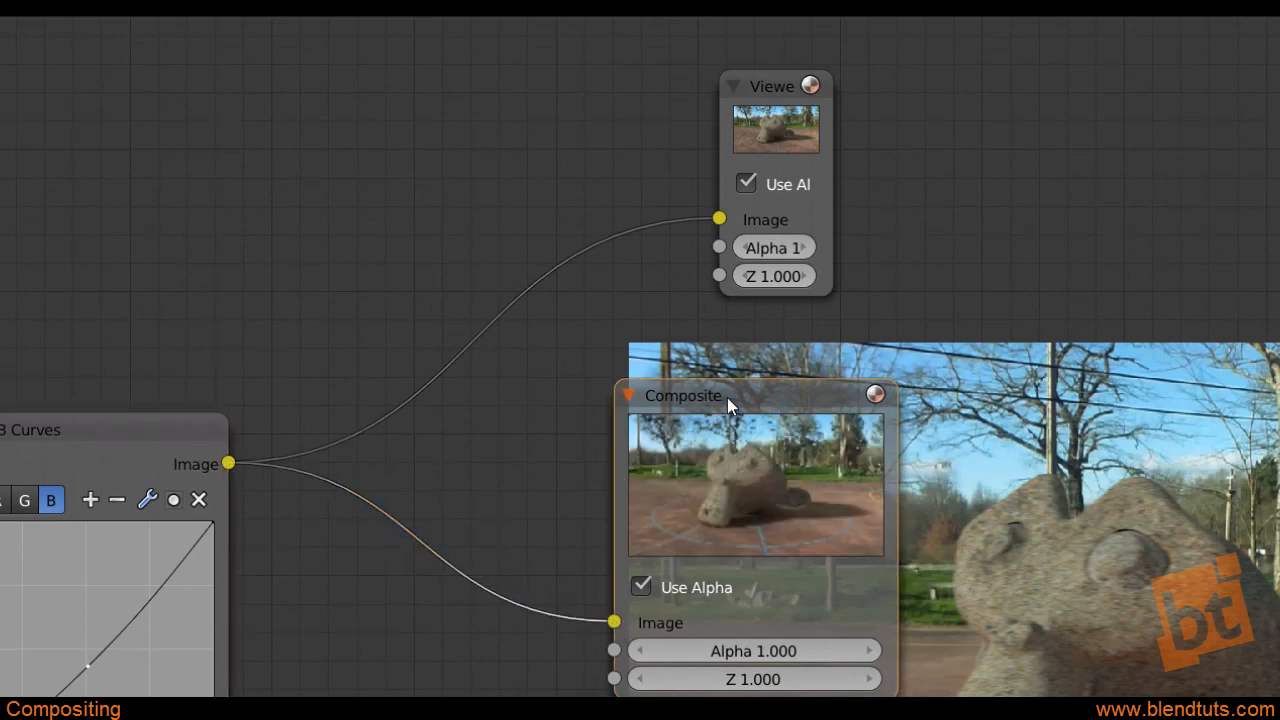
{"action": "middle_click_drag", "start_coordinate": [900, 407], "coordinate": [733, 374]}
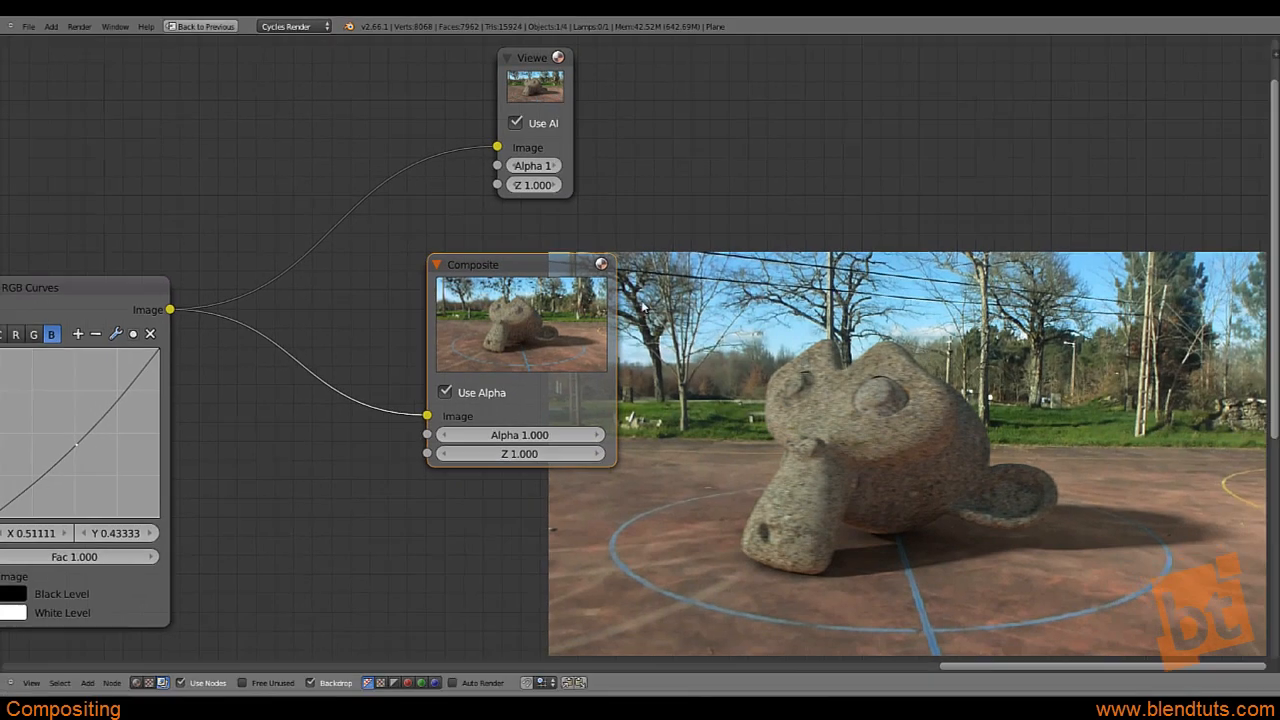
Review the whole node tree, from the footage Image node through the Shadows and 3D Element render layers
{"action": "scroll", "coordinate": [178, 502], "scroll_direction": "down", "scroll_amount": 4}
{"action": "scroll", "coordinate": [231, 388], "scroll_direction": "down", "scroll_amount": 1}
{"action": "middle_click_drag", "start_coordinate": [100, 409], "coordinate": [666, 335]}
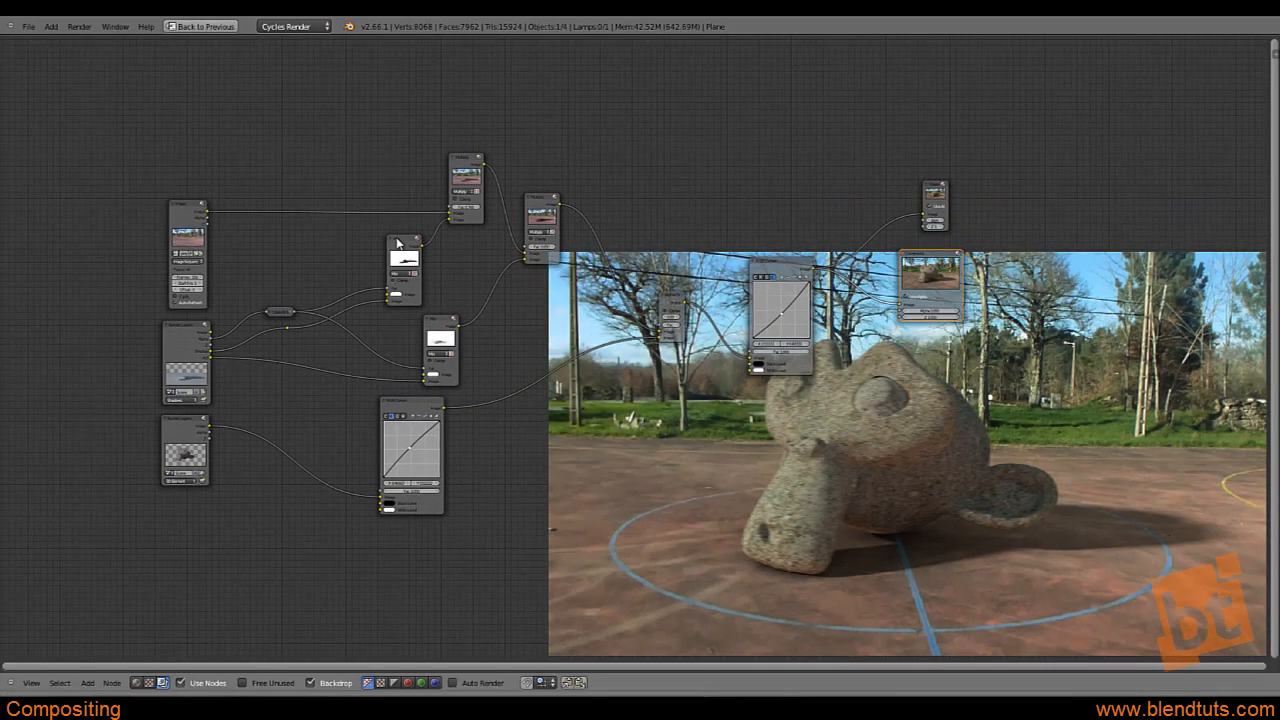
{"action": "scroll", "coordinate": [397, 244], "scroll_direction": "up", "scroll_amount": 1}
{"action": "middle_click_drag", "start_coordinate": [424, 258], "coordinate": [430, 243]}
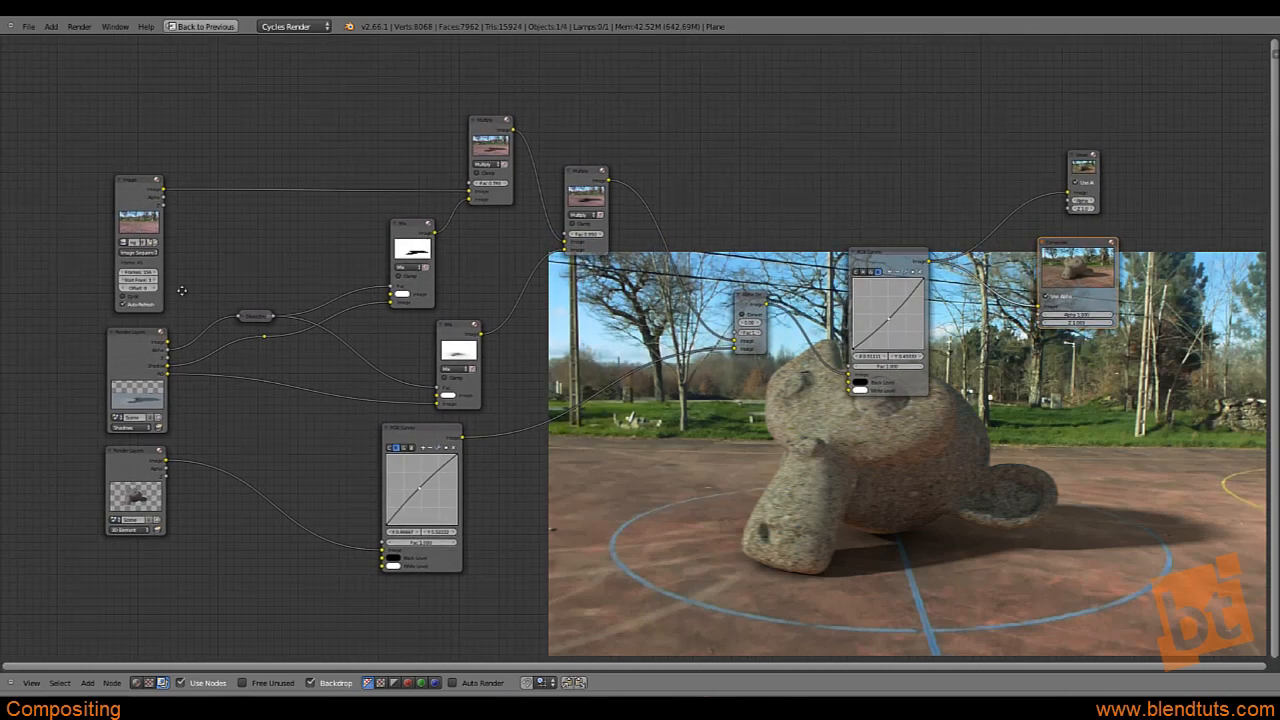
{"action": "middle_click_drag", "start_coordinate": [177, 286], "coordinate": [451, 266]}
{"action": "scroll", "coordinate": [451, 266], "scroll_direction": "up", "scroll_amount": 2}
{"action": "left_click", "coordinate": [400, 207]}
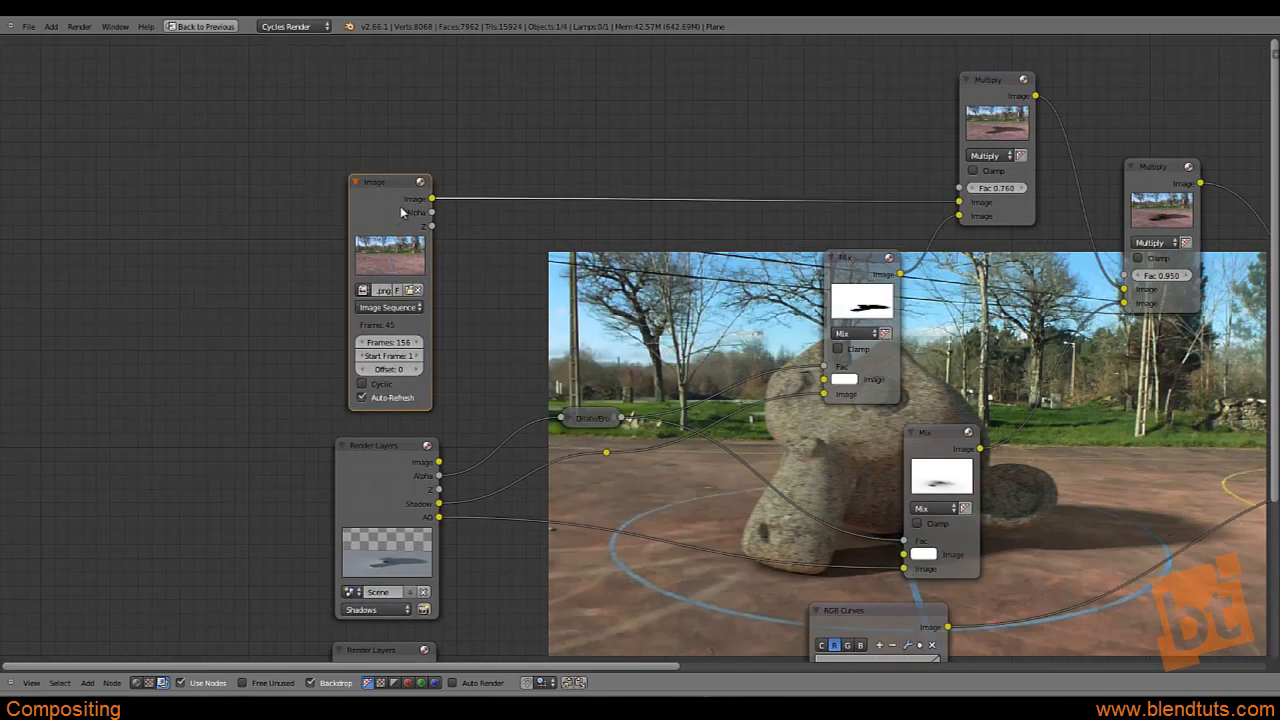
{"action": "middle_click_drag", "start_coordinate": [373, 493], "coordinate": [348, 264]}
{"action": "left_click", "coordinate": [340, 325]}
{"action": "left_click", "coordinate": [340, 431]}
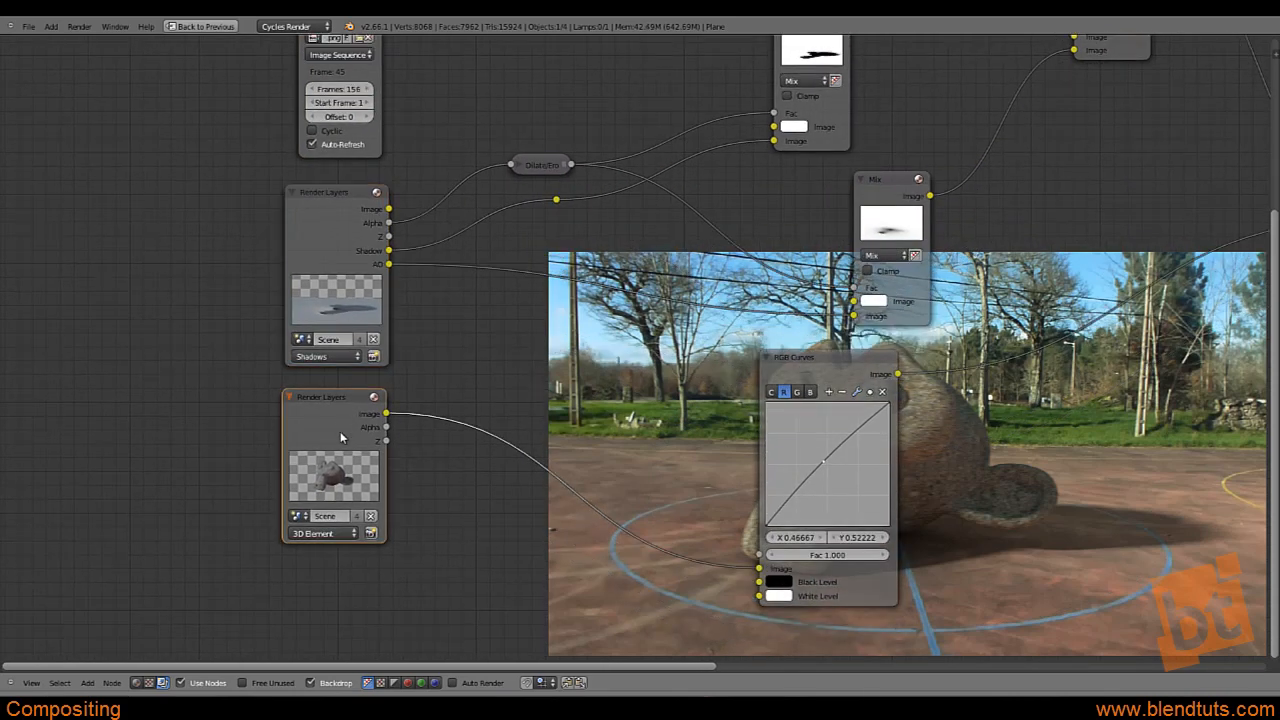
{"action": "middle_click_drag", "start_coordinate": [647, 208], "coordinate": [402, 383]}
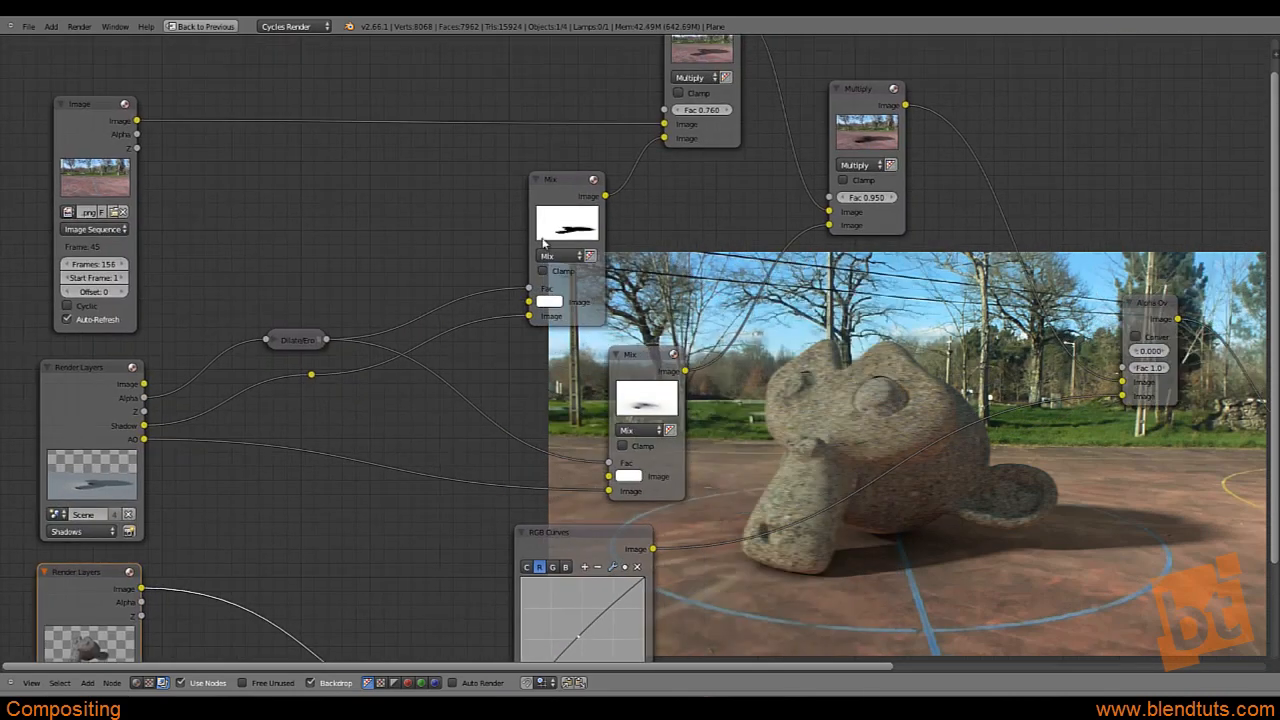
Preview the shadow Mix and AO Mix outputs in the backdrop, ending on the shadow Mix
{"action": "left_click", "coordinate": [573, 215]}
{"action": "left_click", "coordinate": [572, 215], "text": "ctrl+shift"}
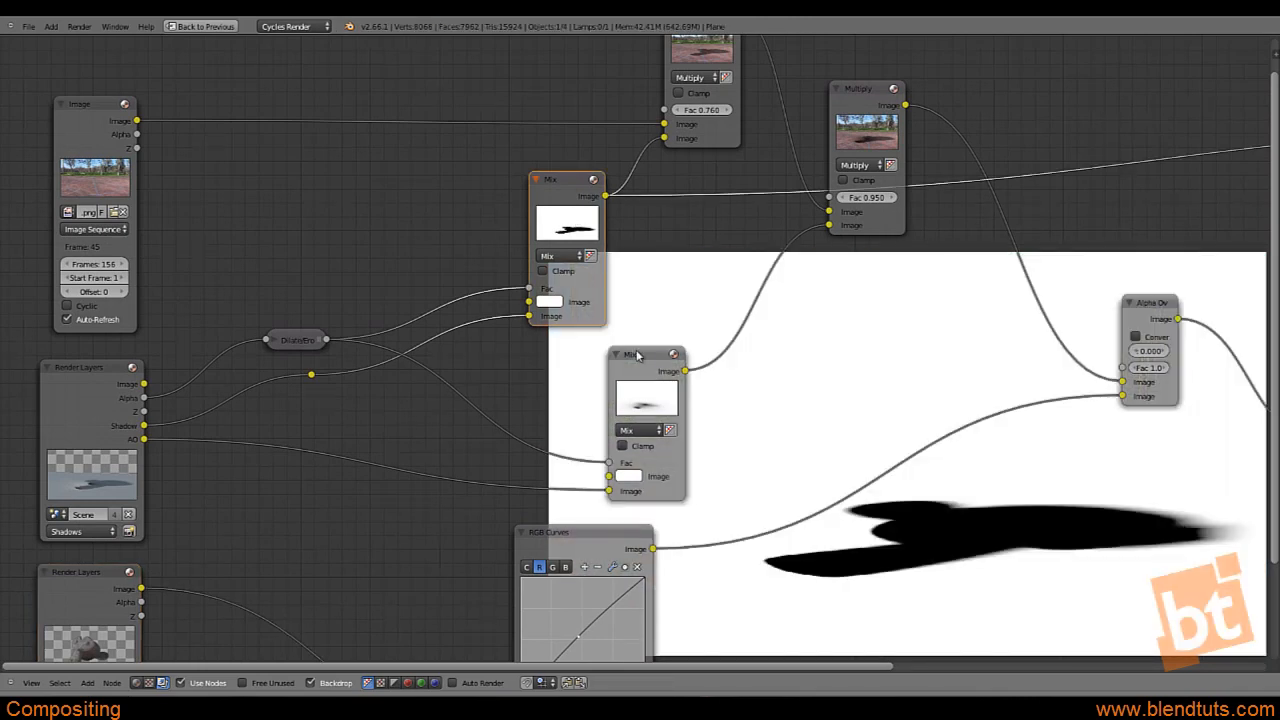
{"action": "left_click", "coordinate": [645, 402], "text": "ctrl+shift"}
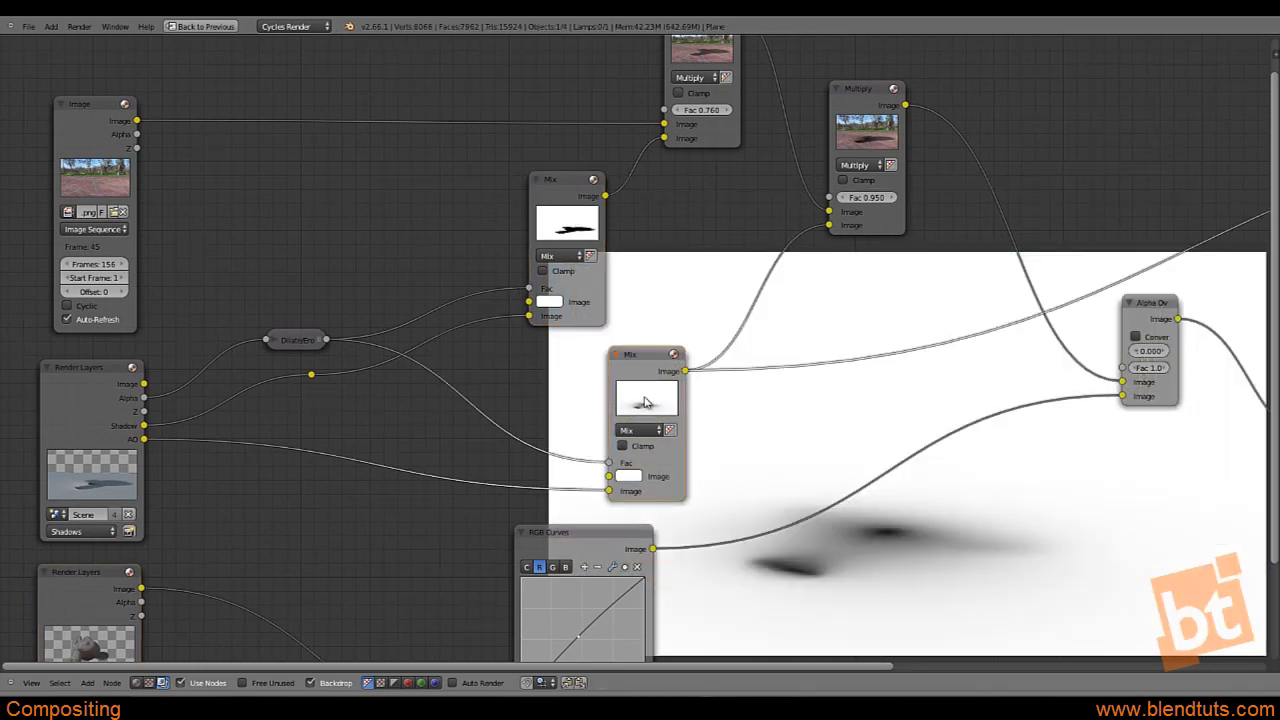
{"action": "left_click", "coordinate": [573, 228], "text": "ctrl+shift"}
Shift the AO Multiply node slightly away from the shadow Multiply node
{"action": "scroll", "coordinate": [598, 224], "scroll_direction": "right", "scroll_amount": 1, "text": "ctrl"}
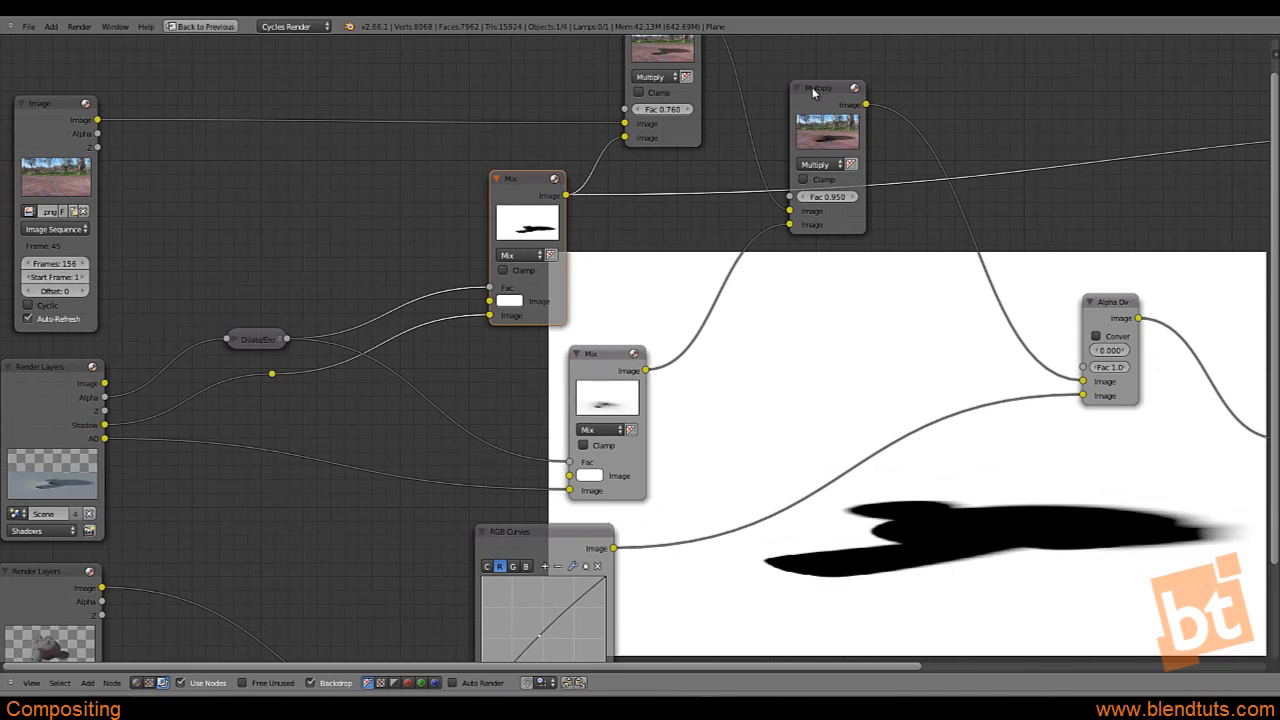
{"action": "left_click_drag", "start_coordinate": [826, 97], "coordinate": [843, 93]}
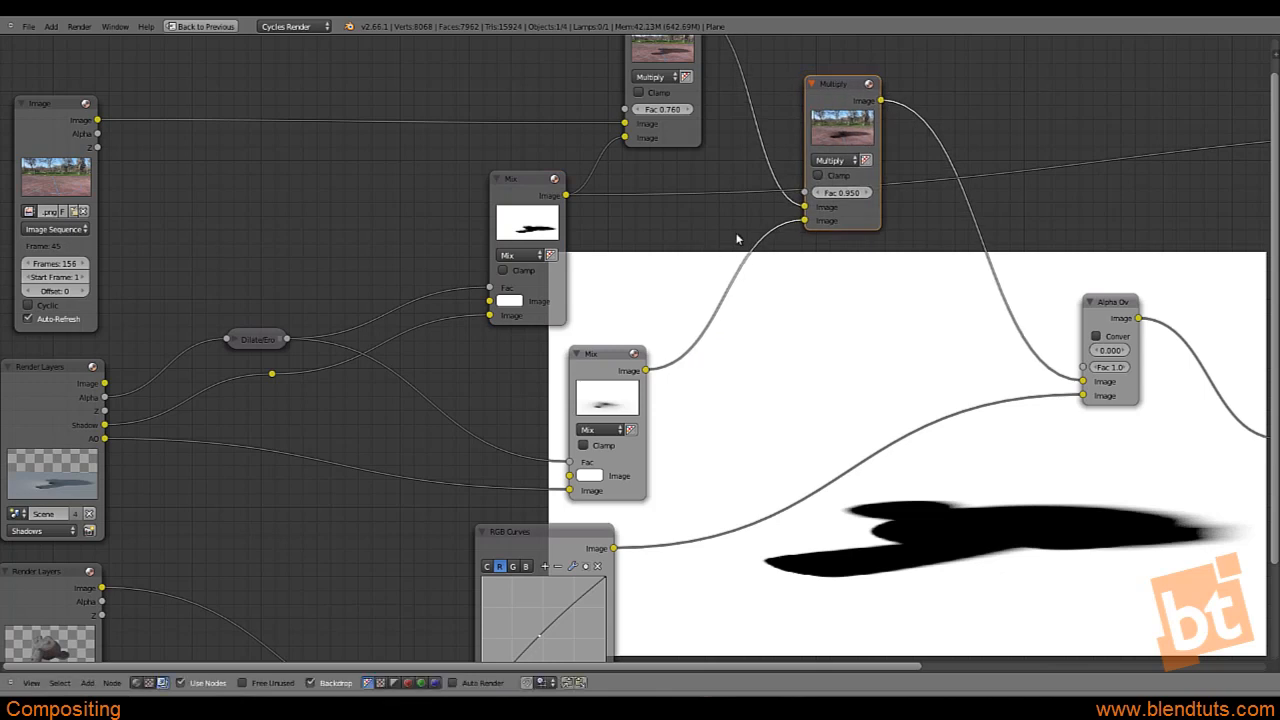
{"action": "middle_click_drag", "start_coordinate": [653, 205], "coordinate": [638, 271]}
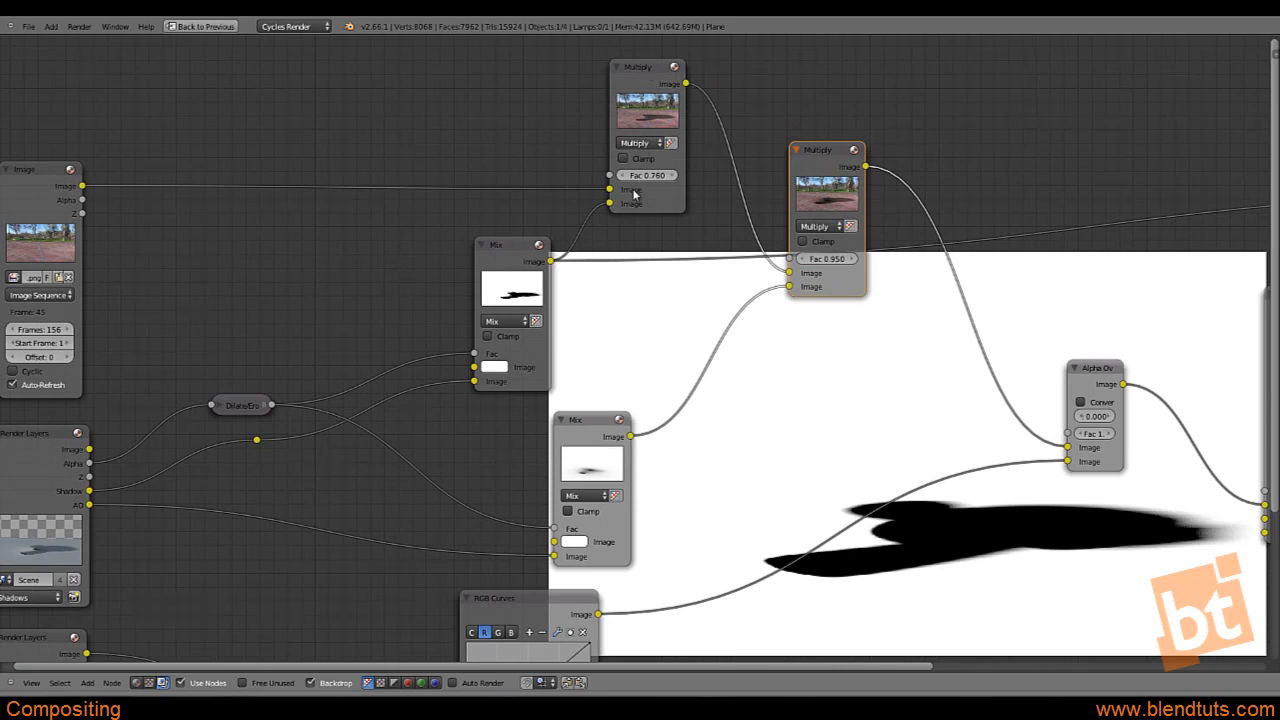
{"action": "middle_click_drag", "start_coordinate": [636, 196], "coordinate": [656, 101]}
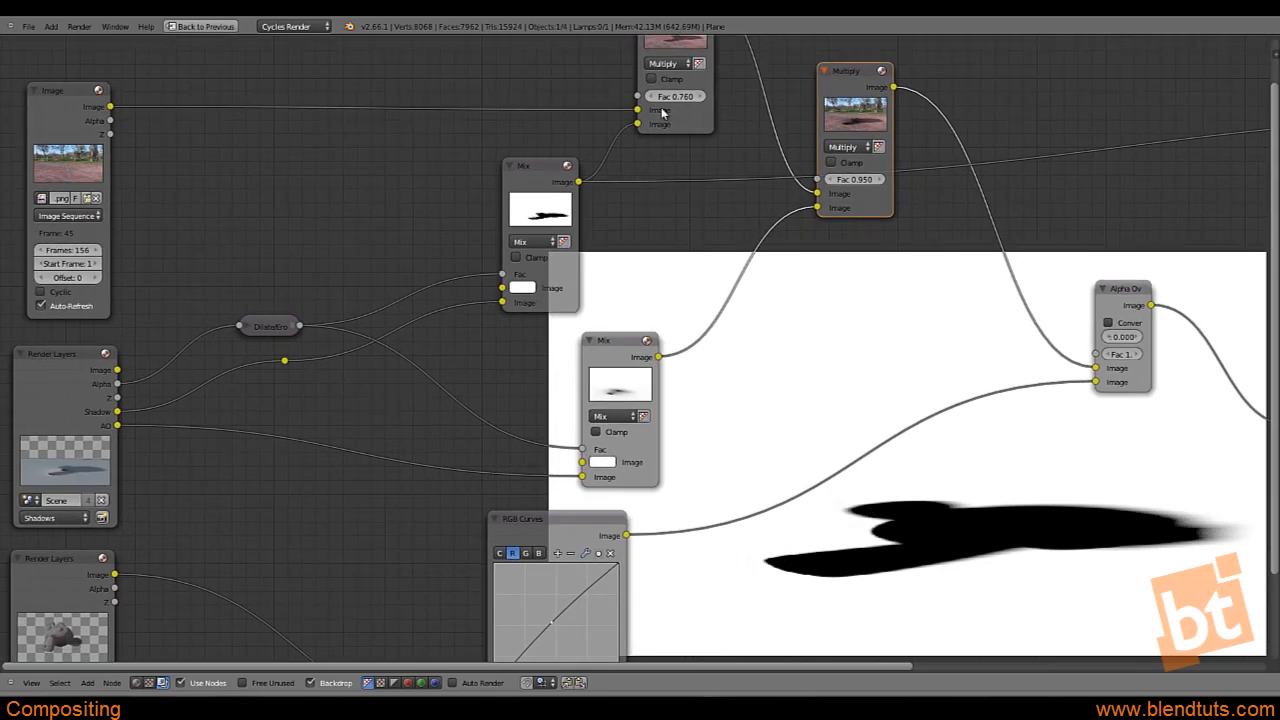
Compare the AO Mix output with the Dilate/Erode mask by previewing each in the backdrop
{"action": "left_click", "coordinate": [612, 376], "text": "ctrl+shift"}
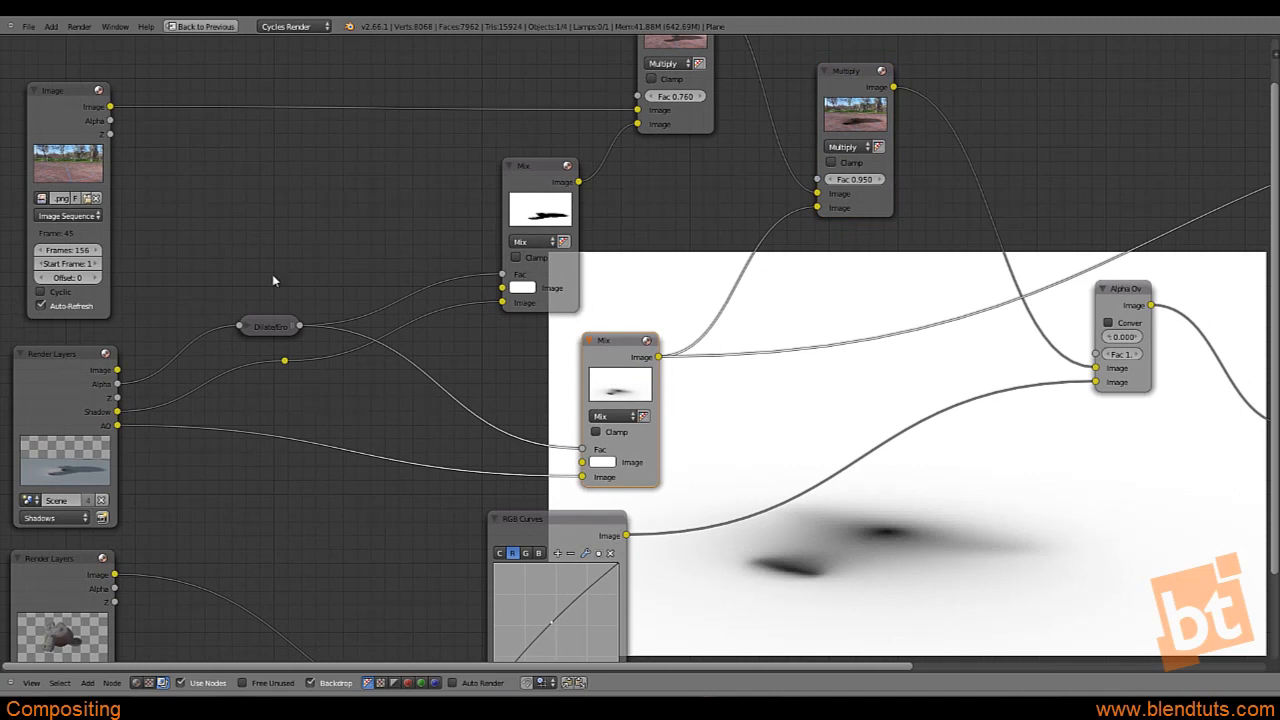
{"action": "left_click", "coordinate": [272, 327], "text": "ctrl+shift"}
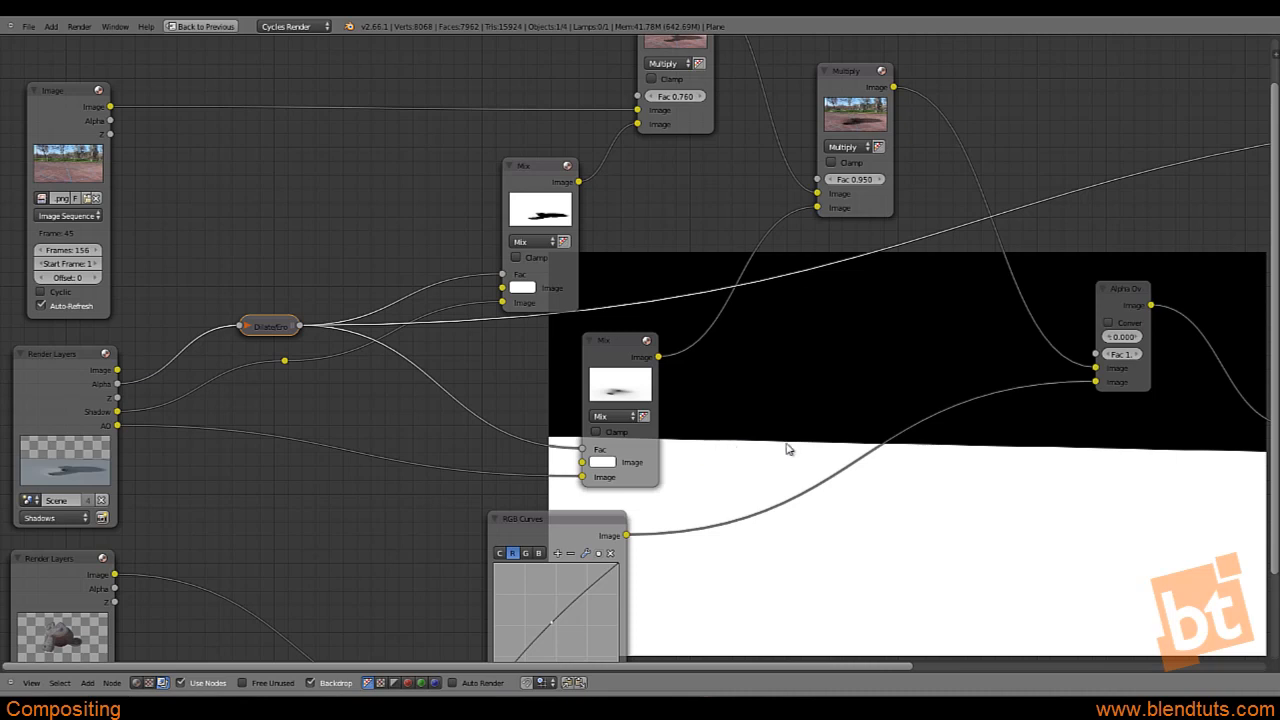
{"action": "left_click", "coordinate": [615, 349], "text": "ctrl+shift"}
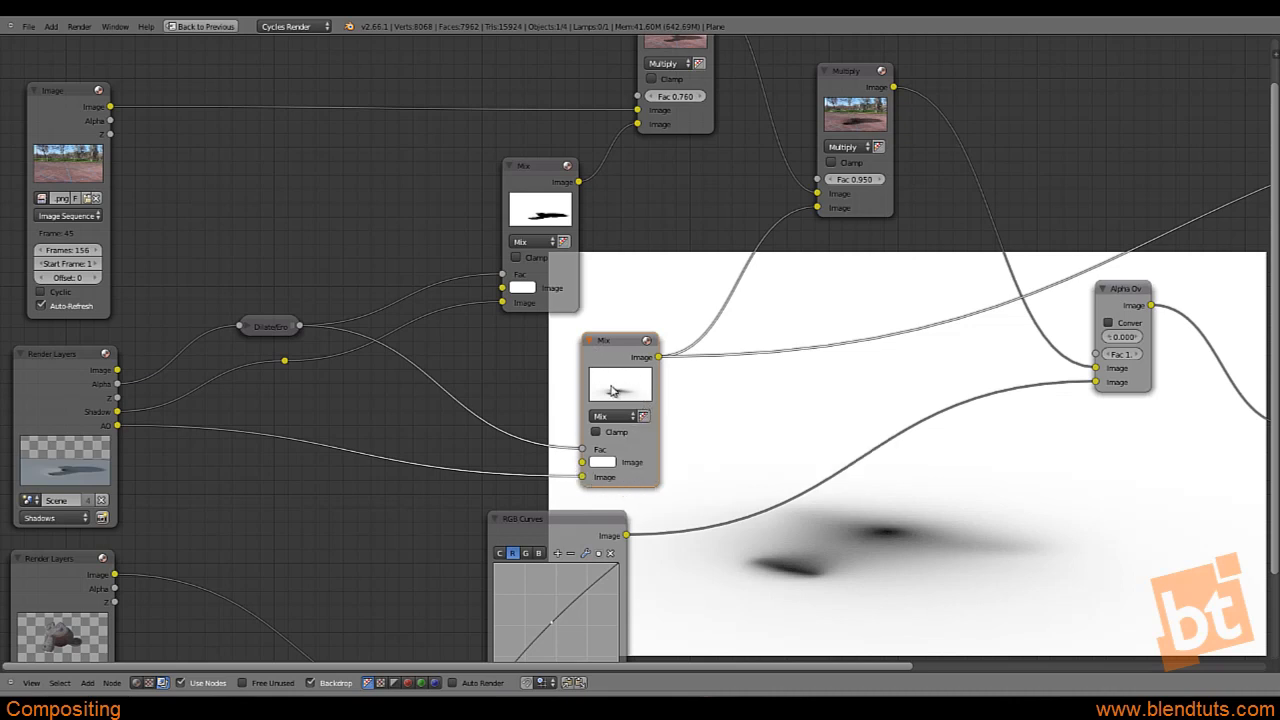
{"action": "left_click", "coordinate": [276, 331], "text": "ctrl+shift"}
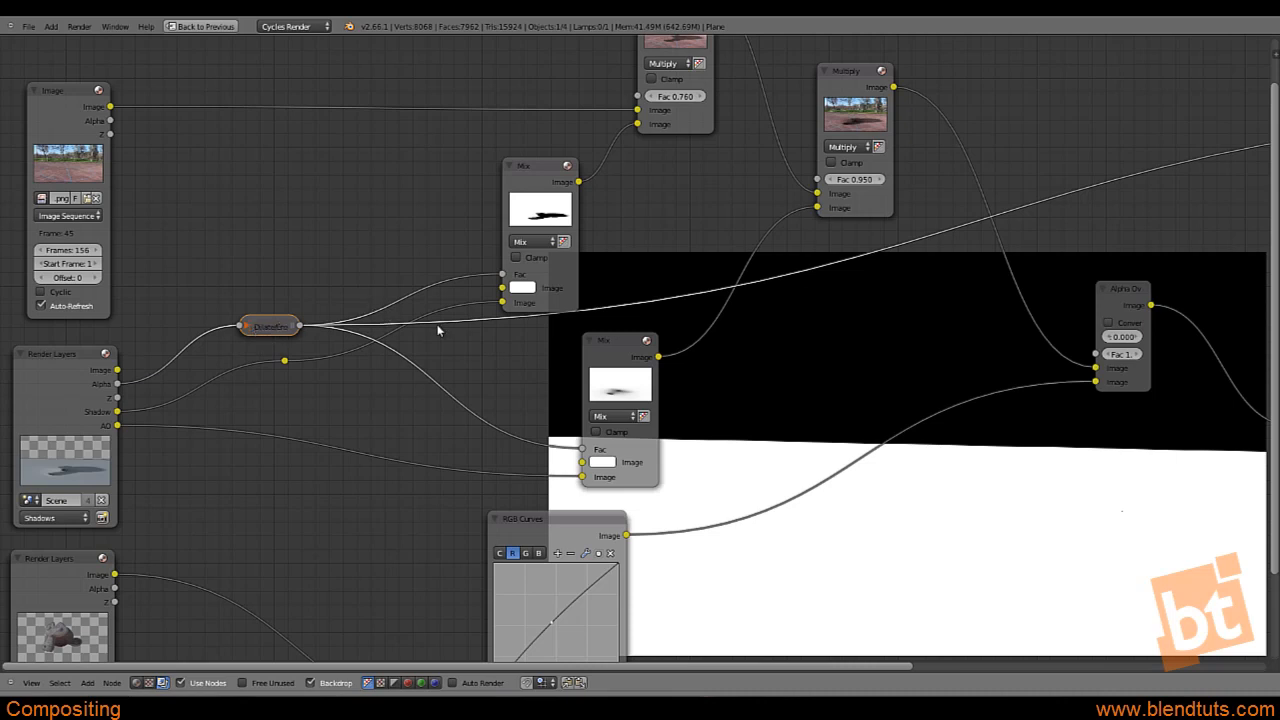
{"action": "middle_click_drag", "start_coordinate": [437, 329], "coordinate": [348, 200]}
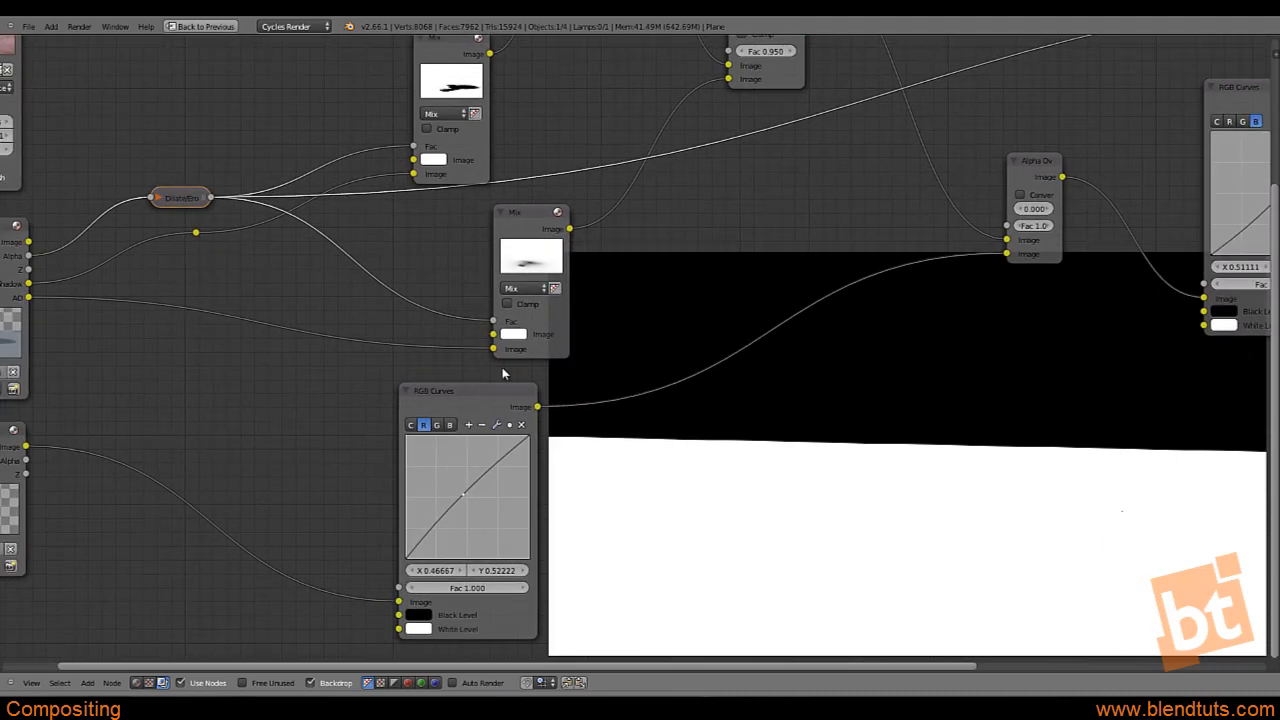
Preview the AO Multiply output and the Alpha Over output, one after the other, in the backdrop
{"action": "middle_click_drag", "start_coordinate": [648, 240], "coordinate": [392, 494]}
{"action": "left_click", "coordinate": [517, 202], "text": "ctrl+shift"}
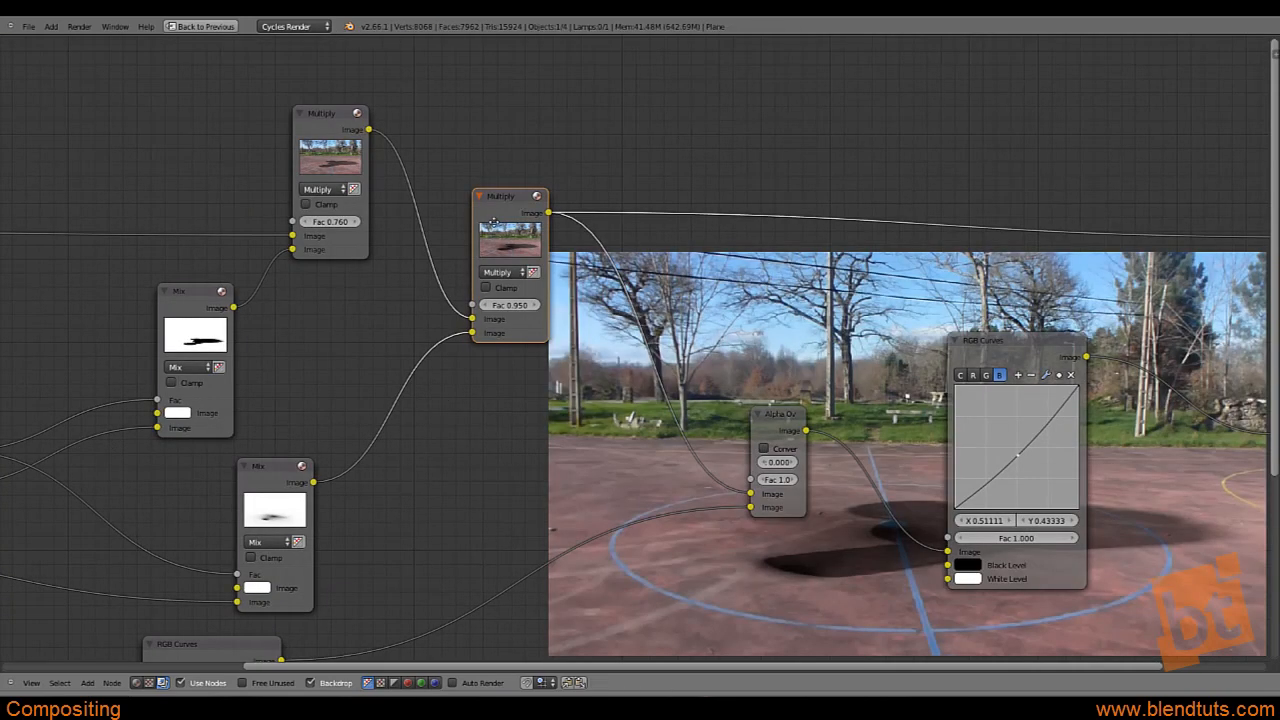
{"action": "middle_click_drag", "start_coordinate": [802, 565], "coordinate": [620, 475]}
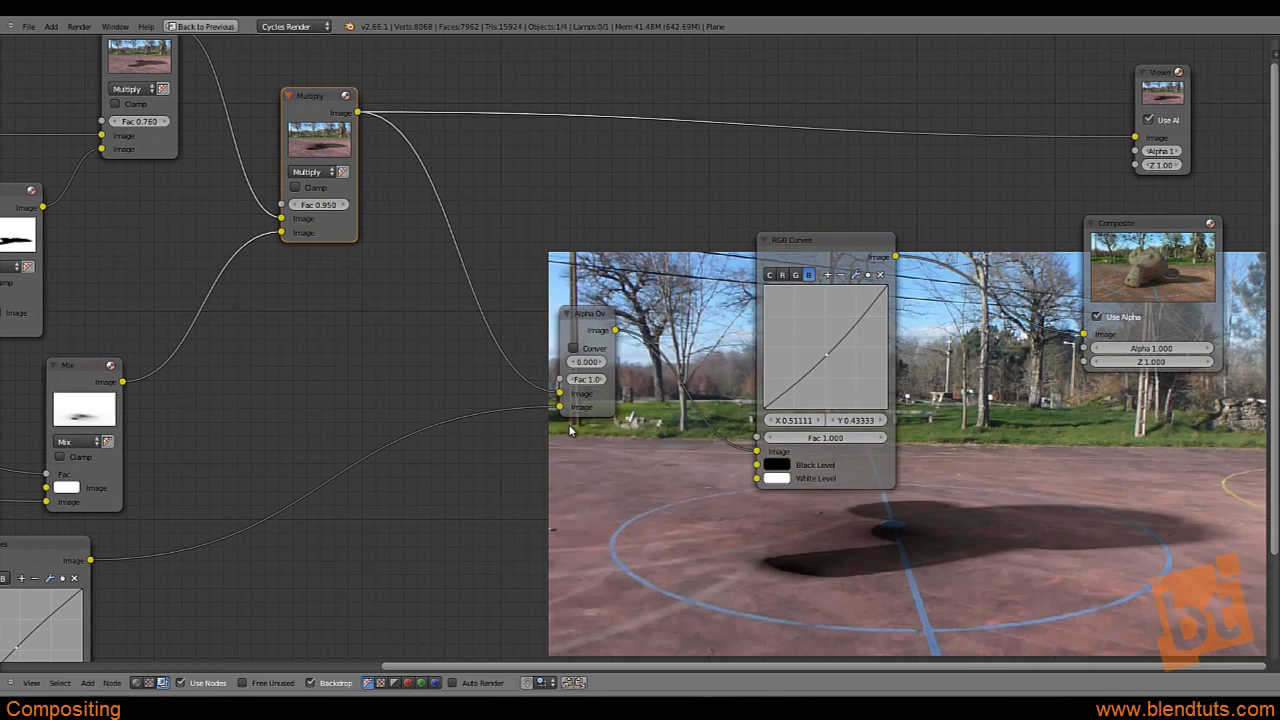
{"action": "left_click", "coordinate": [593, 320], "text": "ctrl+shift"}
{"action": "middle_click_drag", "start_coordinate": [1205, 483], "coordinate": [979, 422]}
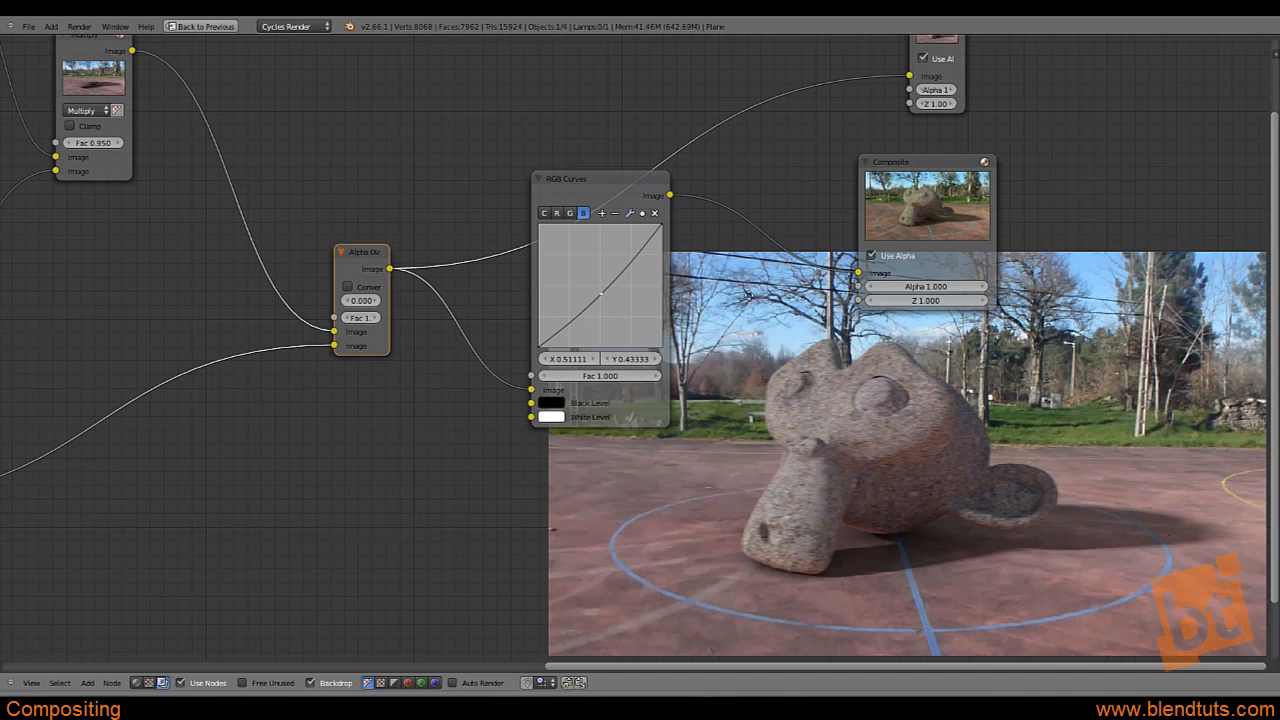
Shift the Composite node slightly, away from the final RGB Curves node, and bring the whole node tree into view
{"action": "middle_click_drag", "start_coordinate": [748, 293], "coordinate": [783, 349]}
{"action": "scroll", "coordinate": [785, 350], "scroll_direction": "down", "scroll_amount": 2}
{"action": "scroll", "coordinate": [785, 350], "scroll_direction": "down", "scroll_amount": 1}
{"action": "left_click_drag", "start_coordinate": [932, 247], "coordinate": [942, 242]}
{"action": "middle_click_drag", "start_coordinate": [847, 329], "coordinate": [997, 316]}
{"action": "scroll", "coordinate": [1090, 318], "scroll_direction": "down", "scroll_amount": 1}
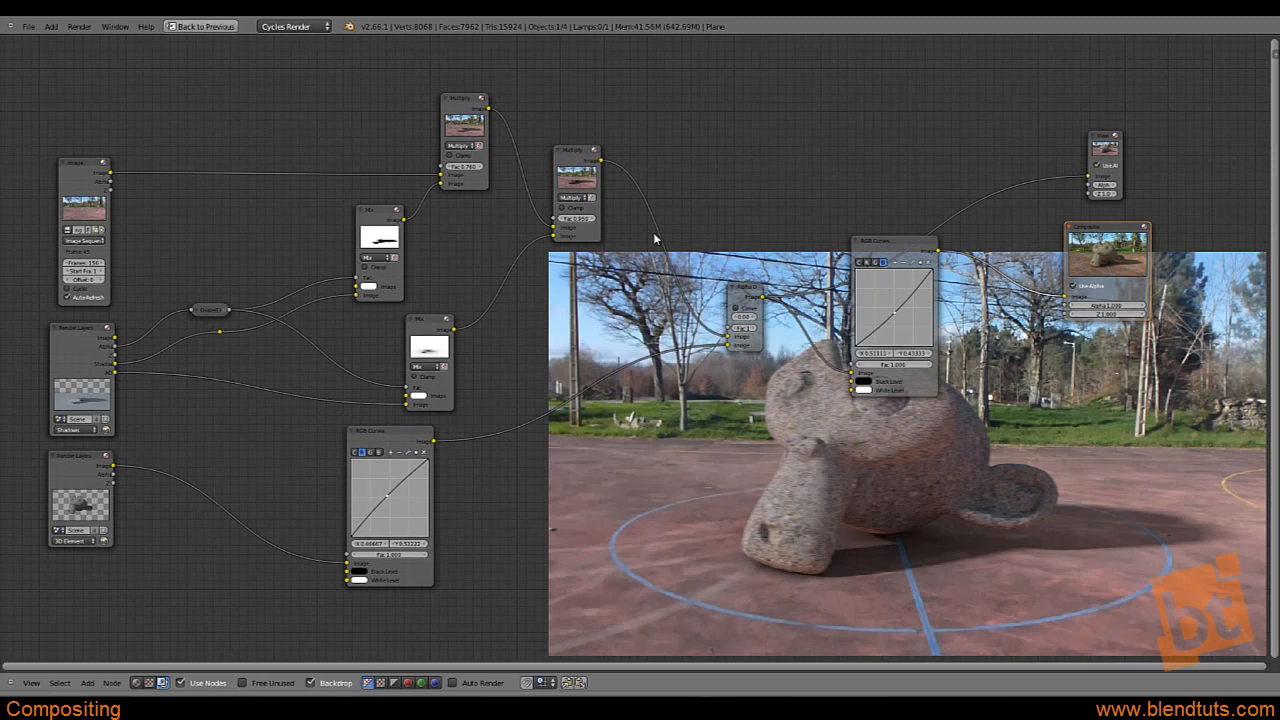
Render the current frame through the compositor and examine Suzanne and her ground shadow both close up and in full frame
{"action": "key", "text": "F12"}
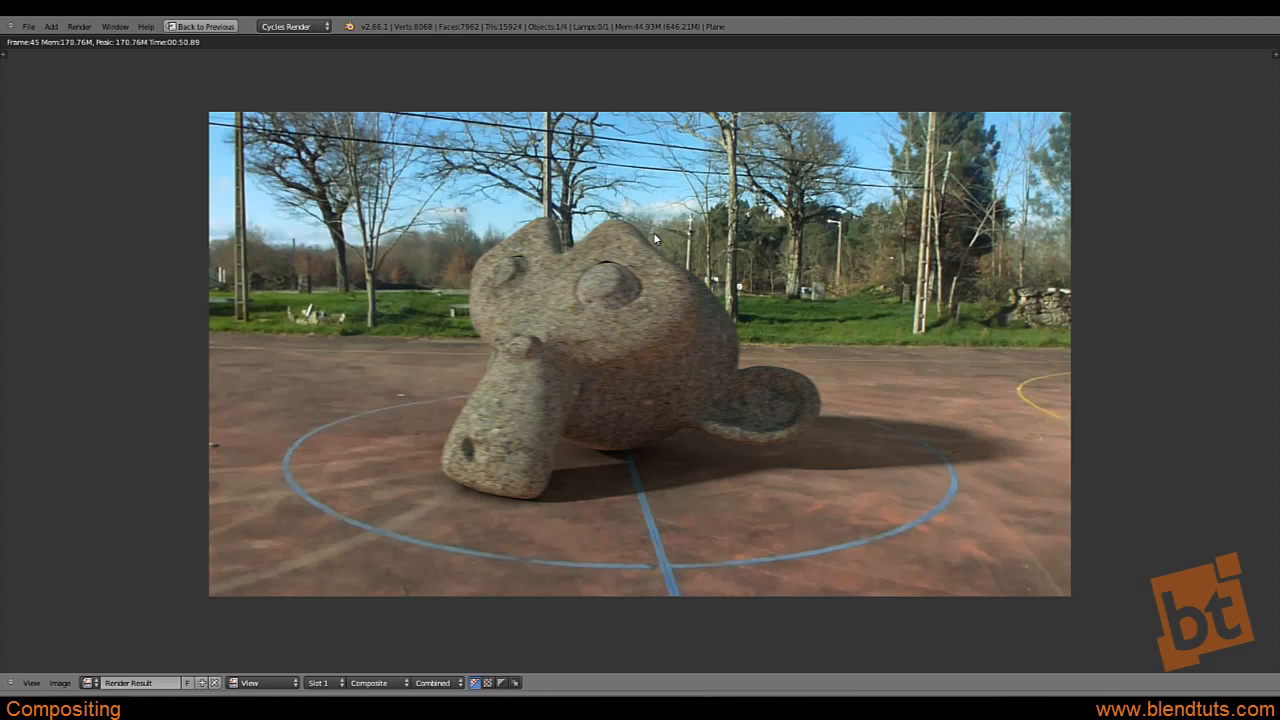
{"action": "scroll", "coordinate": [646, 334], "scroll_direction": "up", "scroll_amount": 2}
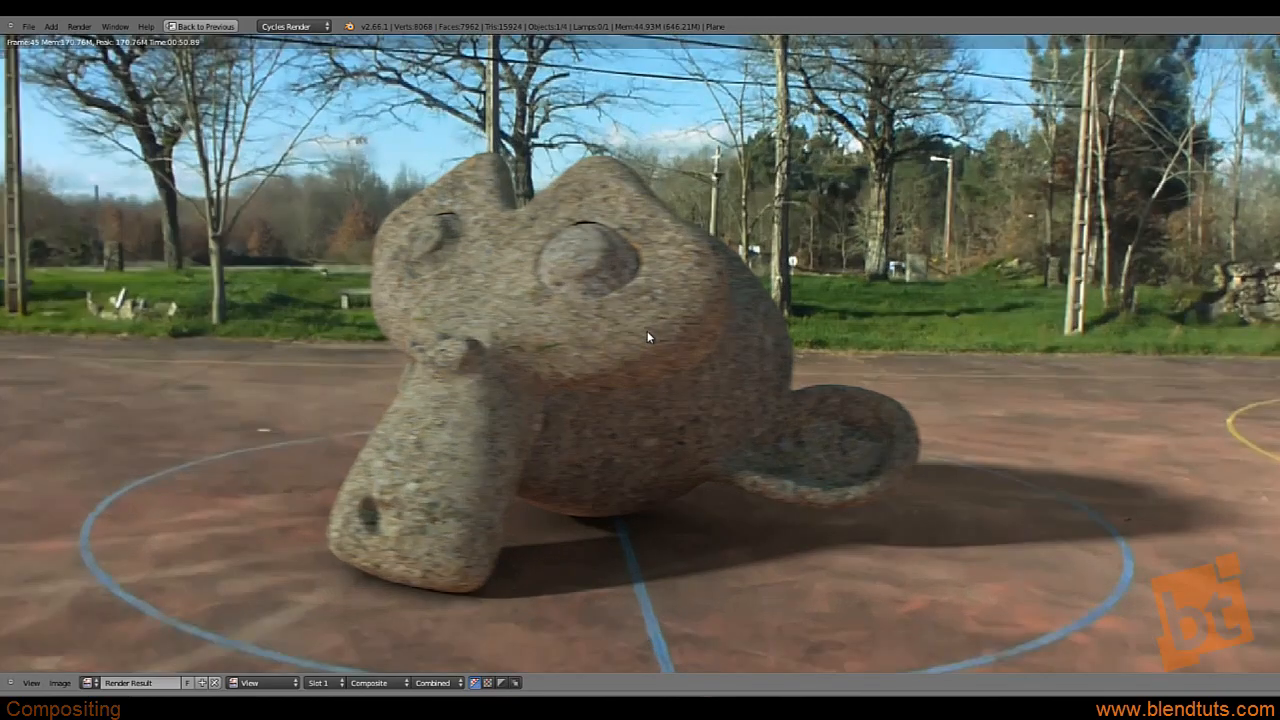
{"action": "scroll", "coordinate": [648, 338], "scroll_direction": "down", "scroll_amount": 1}
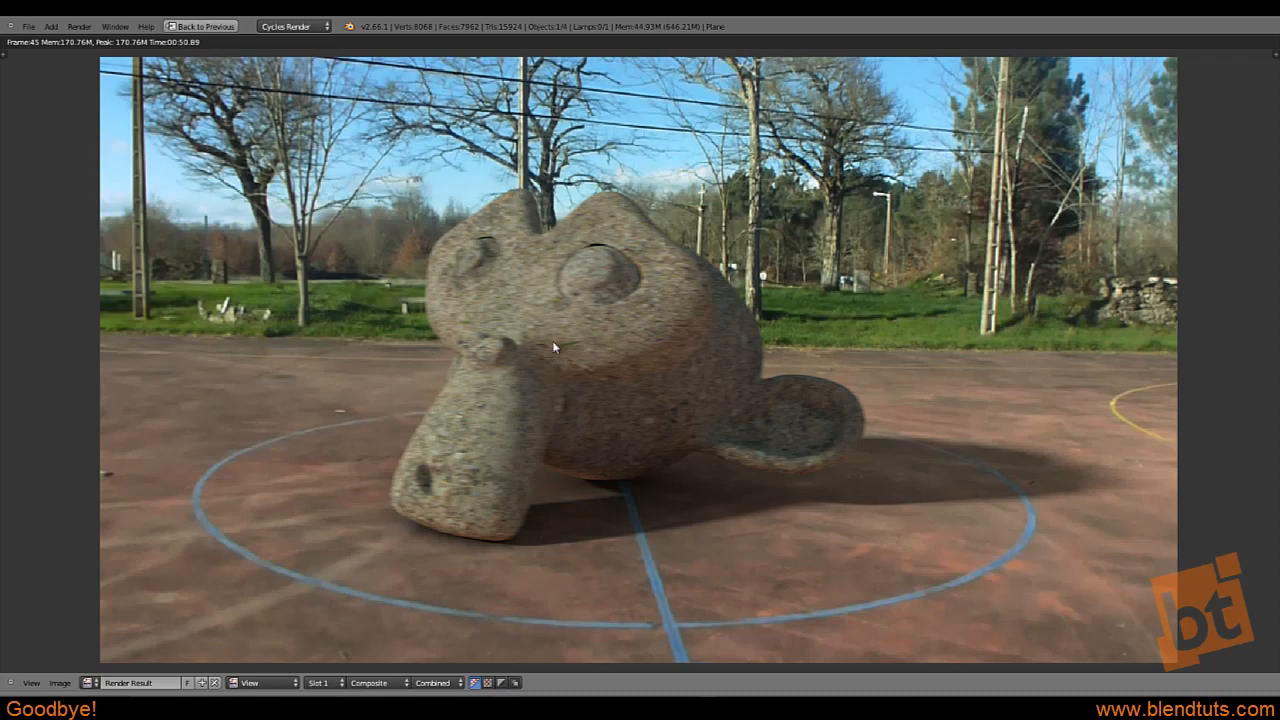
{"action": "scroll", "coordinate": [555, 348], "scroll_direction": "down", "scroll_amount": 1}
{"action": "scroll", "coordinate": [554, 343], "scroll_direction": "up", "scroll_amount": 1}
{"action": "scroll", "coordinate": [554, 343], "scroll_direction": "down", "scroll_amount": 1}
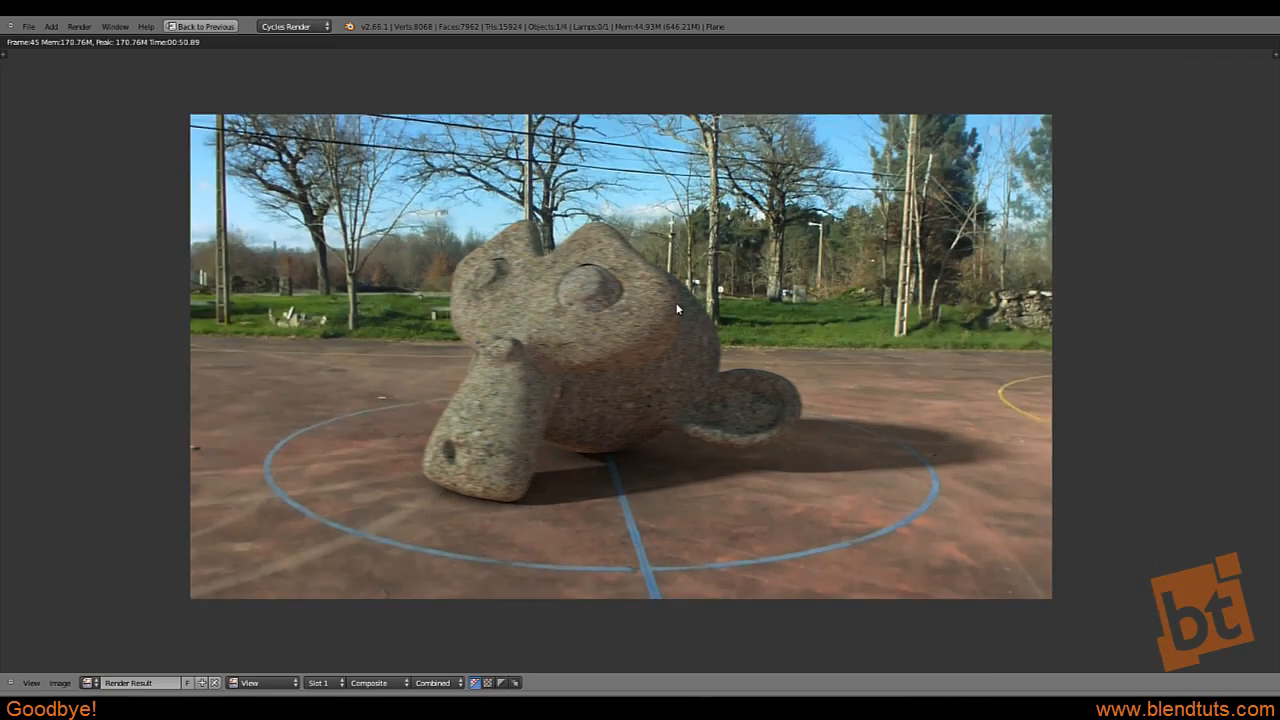
{"action": "scroll", "coordinate": [676, 309], "scroll_direction": "up", "scroll_amount": 3}
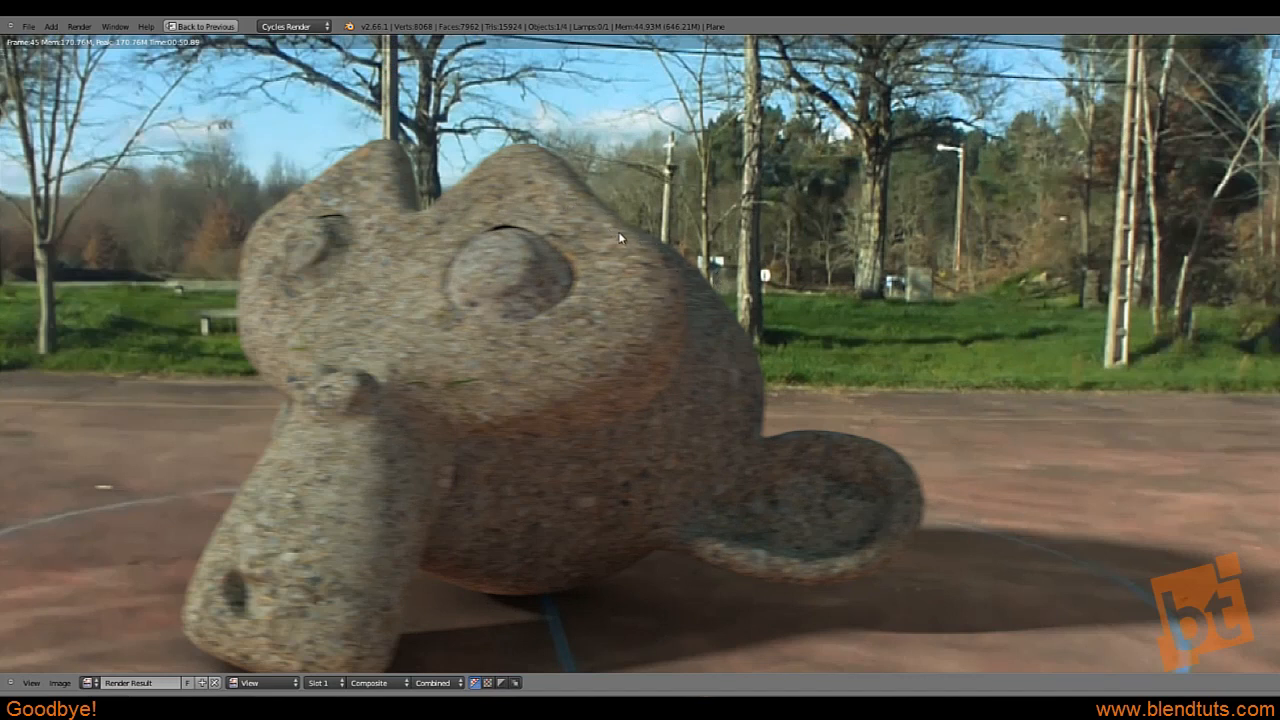
{"action": "scroll", "coordinate": [618, 237], "scroll_direction": "down", "scroll_amount": 3}
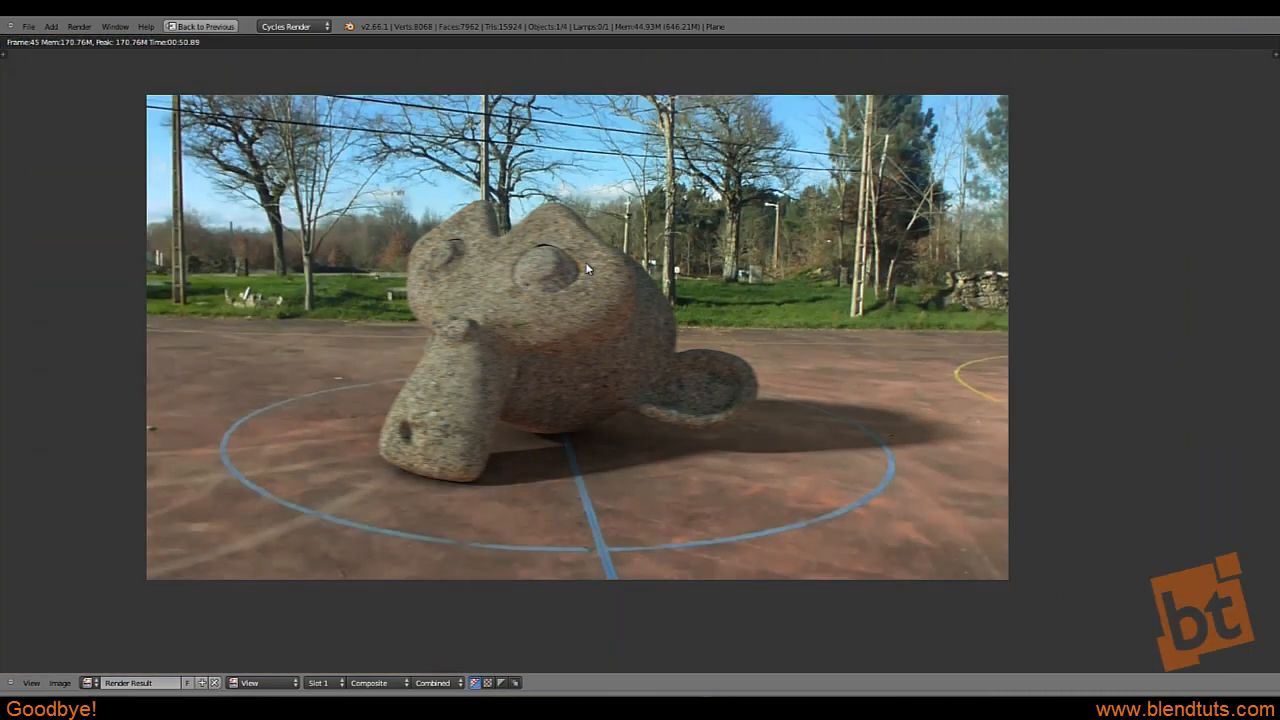
{"action": "scroll", "coordinate": [635, 282], "scroll_direction": "up", "scroll_amount": 1}
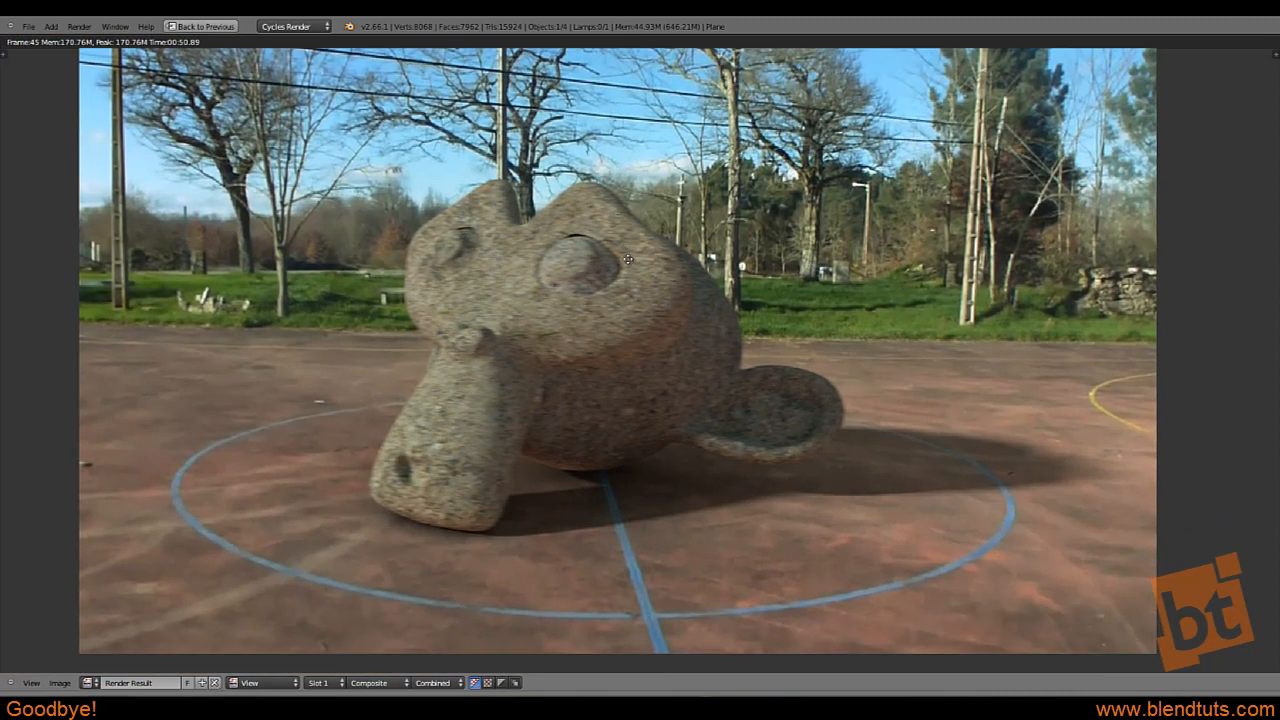